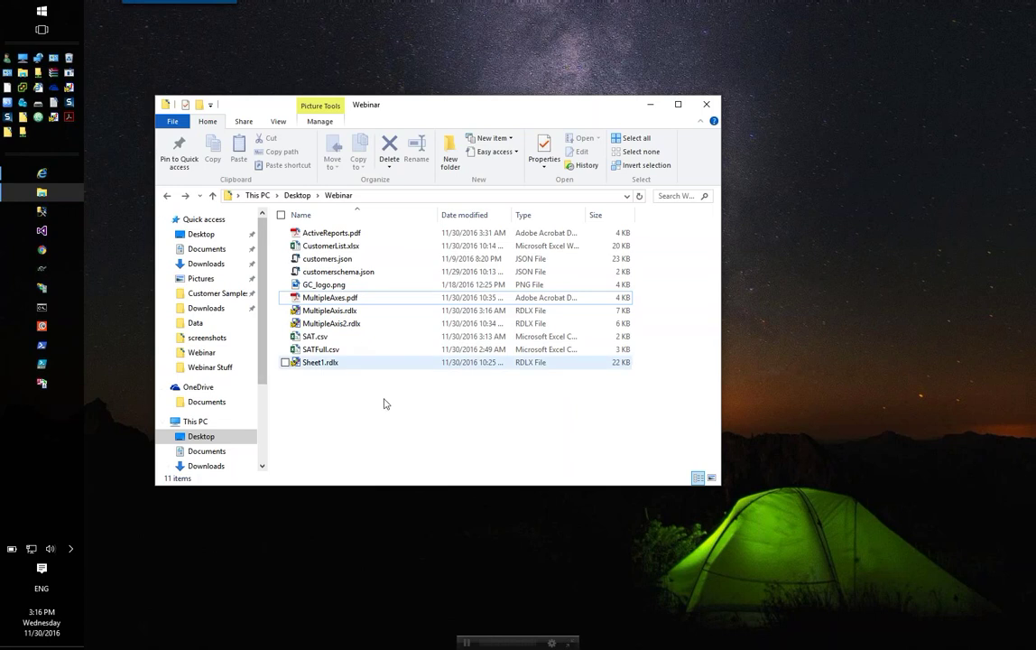
Step: Rename the Sheet1.rdlx file in the Webinar folder to Sheet.rdlx
{"action": "left_click", "coordinate": [345, 248]}
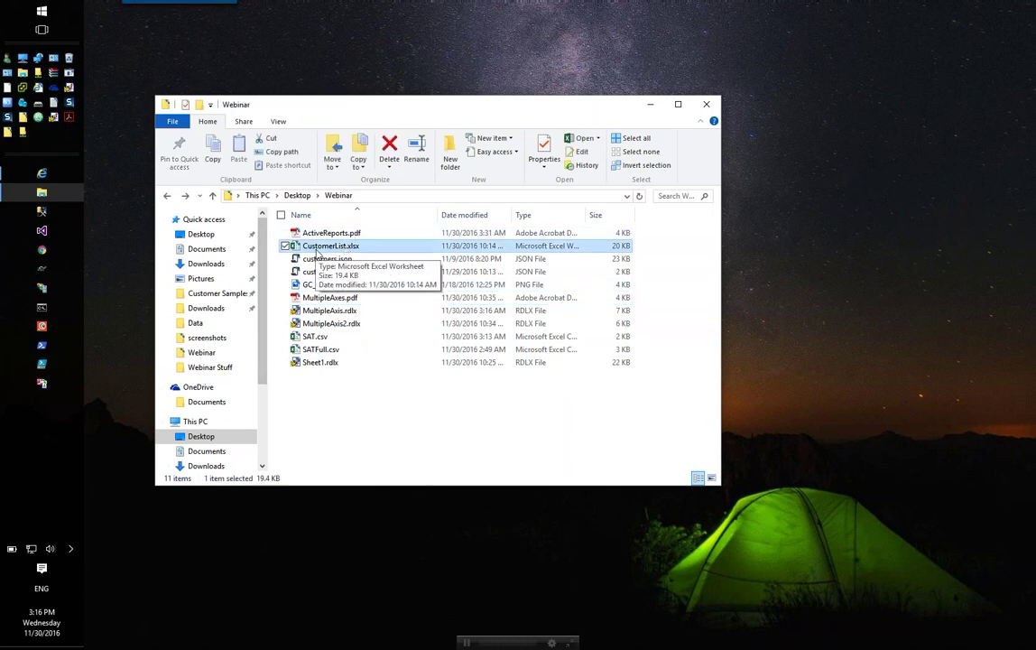
{"action": "left_click", "coordinate": [324, 363]}
{"action": "right_click", "coordinate": [325, 363]}
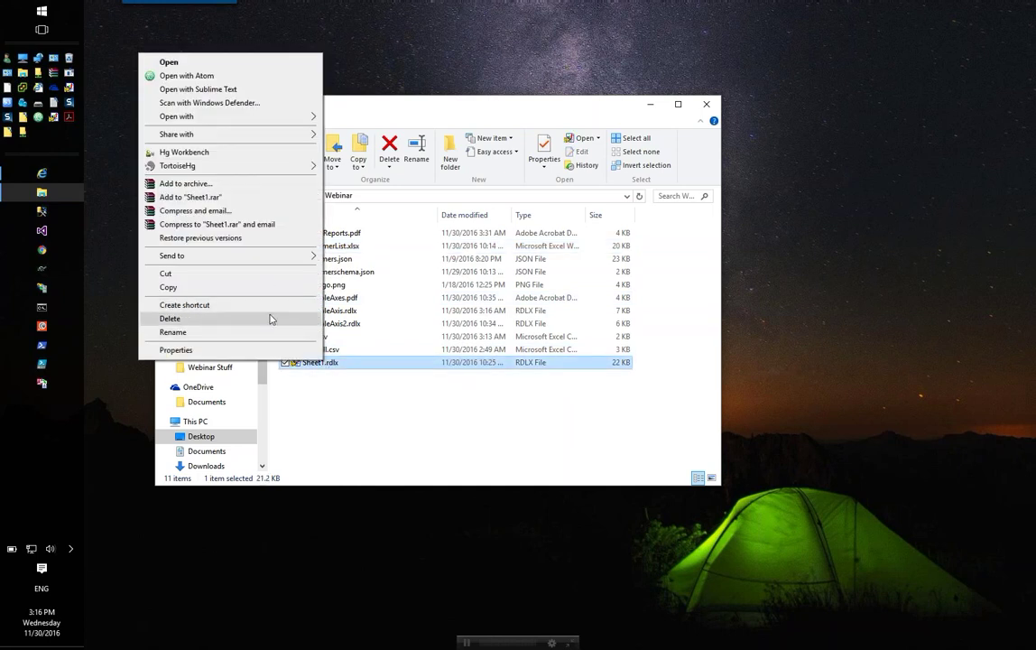
{"action": "left_click", "coordinate": [253, 333]}
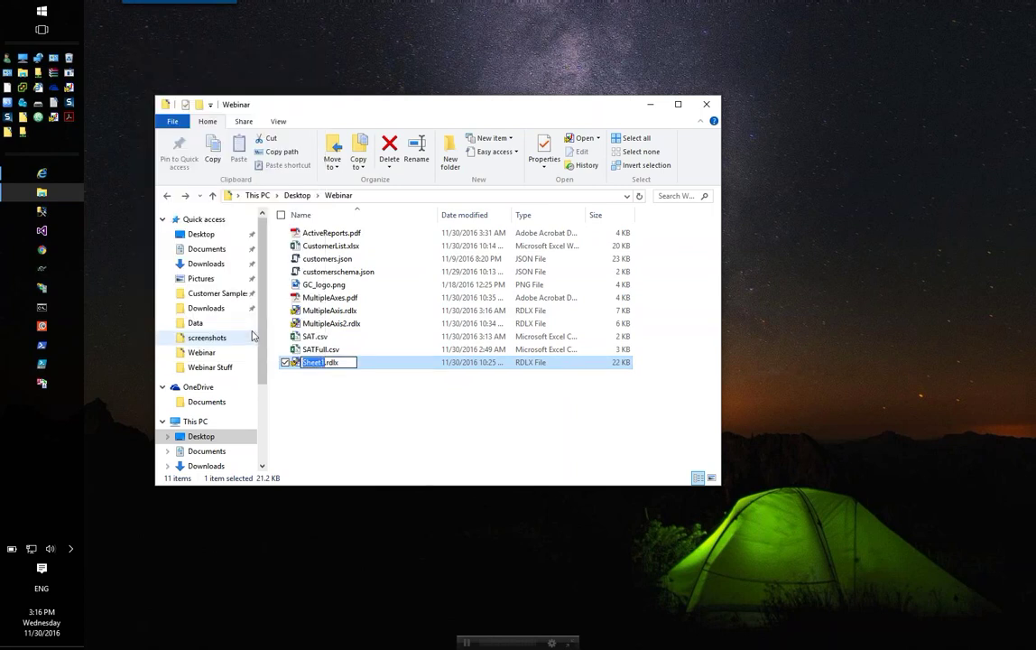
{"action": "key", "text": "Right"}
{"action": "key", "text": "BackSpace"}
{"action": "key", "text": "Return"}
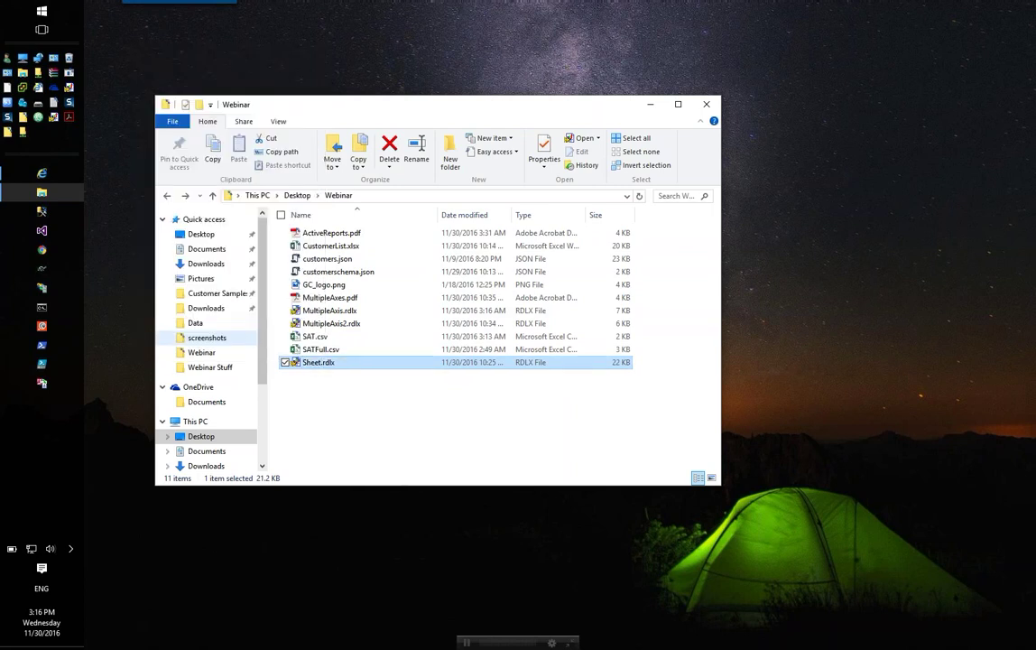
{"action": "left_click", "coordinate": [354, 414]}
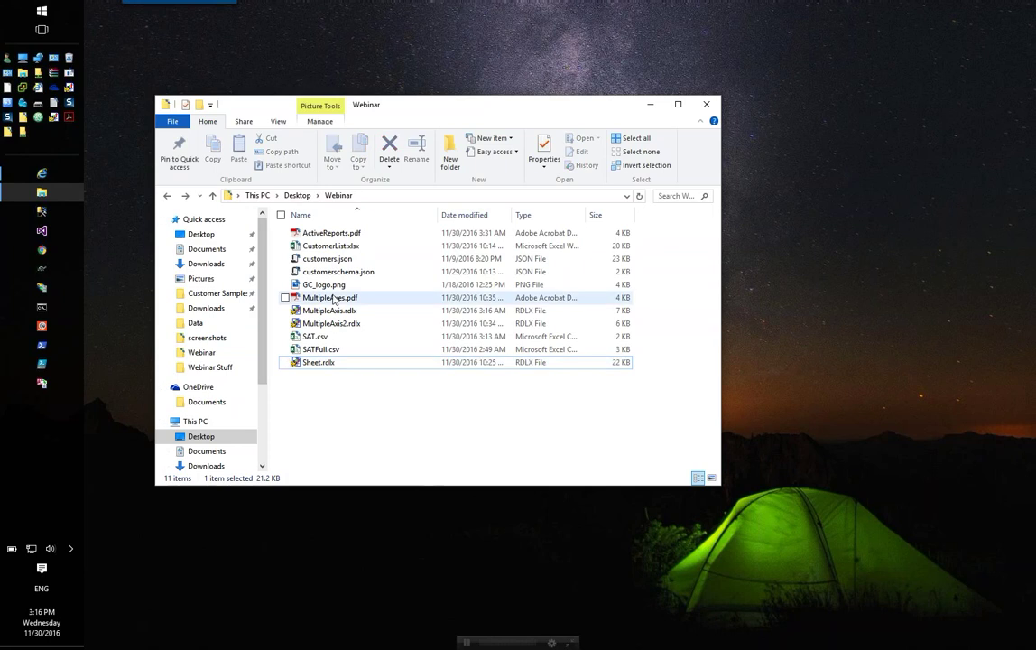
Step: Open CustomerList.xlsx and select the whole customer table A1:I92 to check its defined range name
{"action": "left_click", "coordinate": [331, 245]}
{"action": "double_click", "coordinate": [330, 246]}
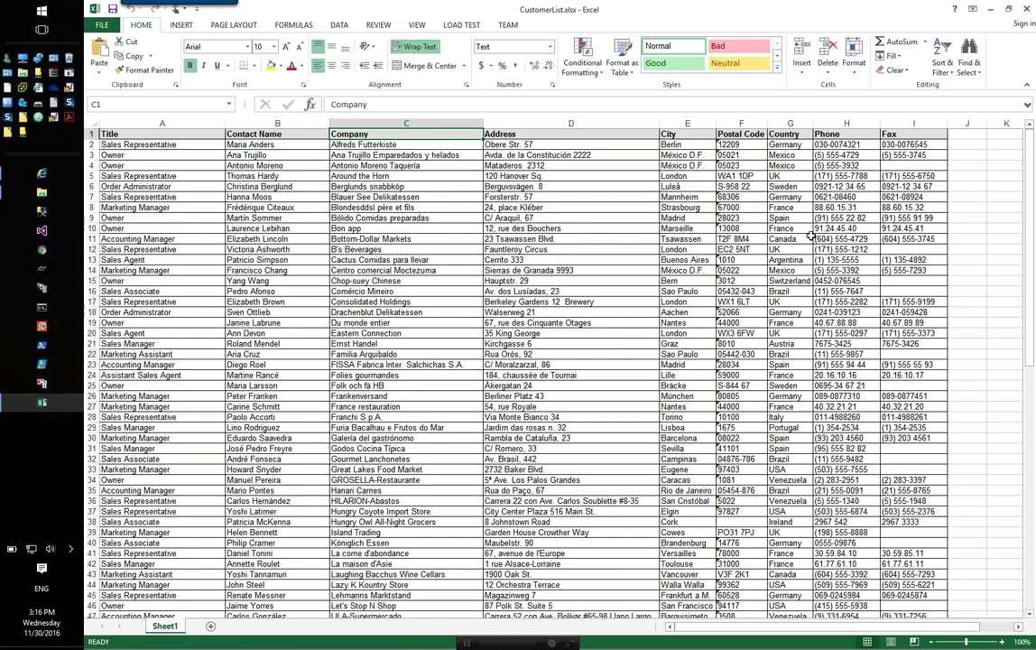
{"action": "left_click", "coordinate": [100, 132]}
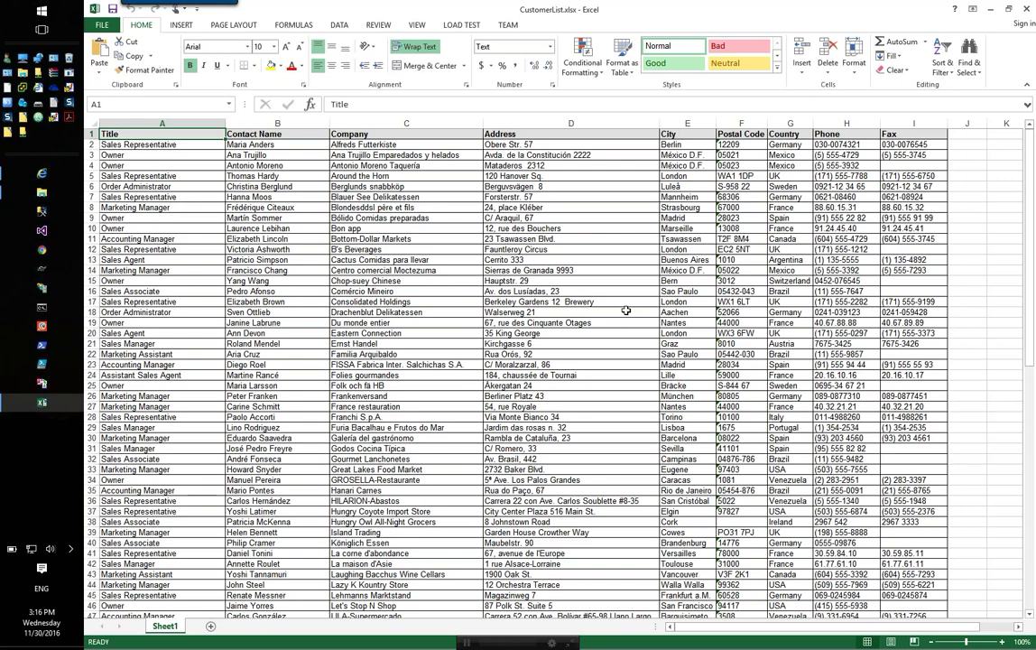
{"action": "scroll", "coordinate": [626, 310], "scroll_direction": "down", "scroll_amount": 1}
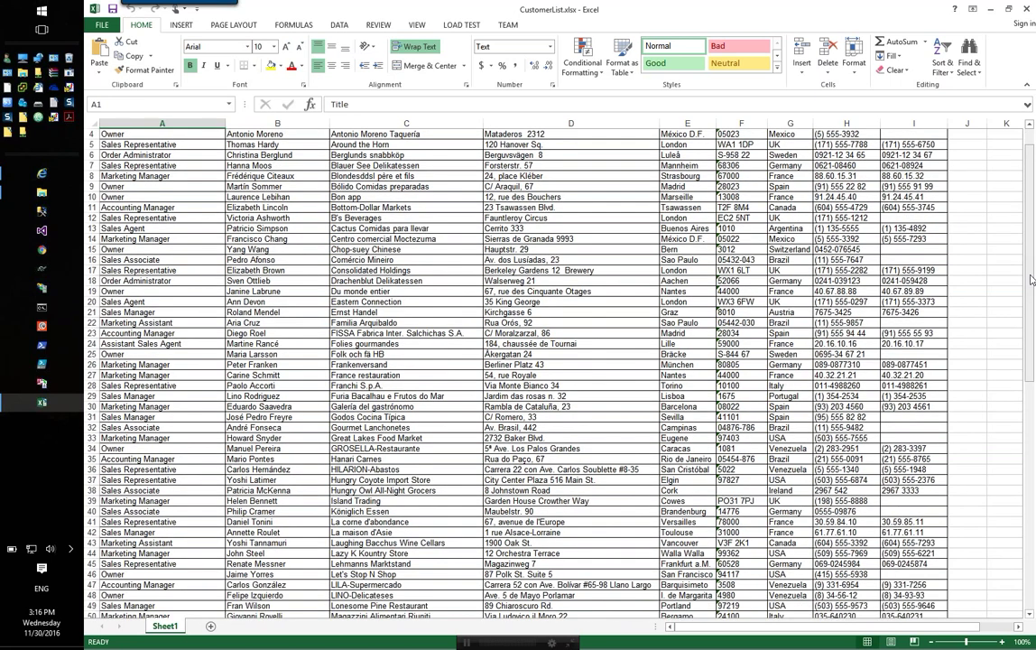
{"action": "left_click_drag", "start_coordinate": [1028, 341], "coordinate": [1027, 533]}
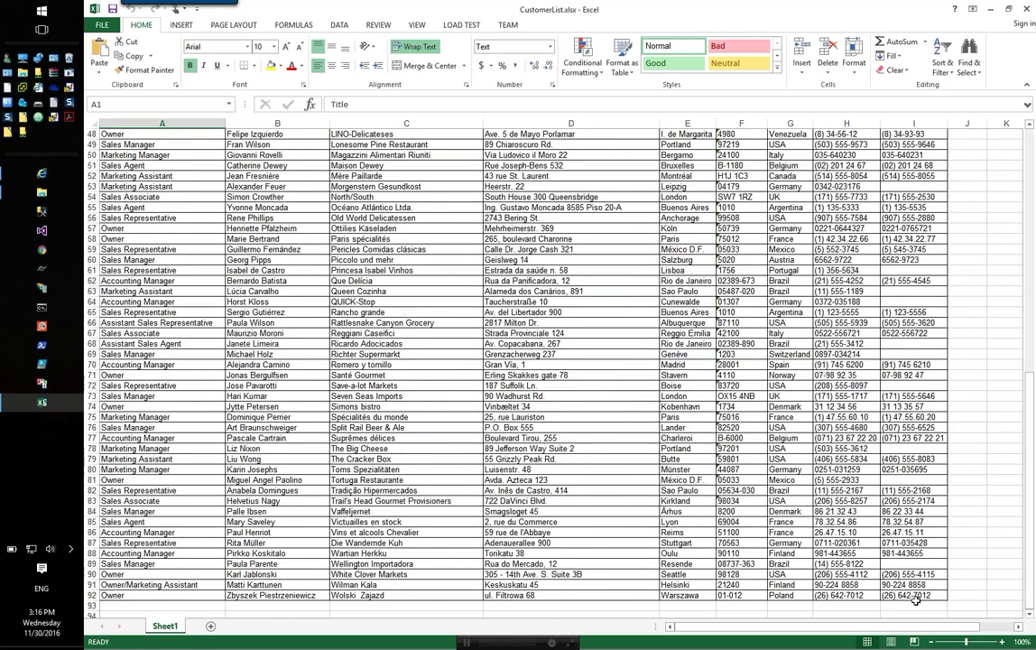
{"action": "left_click", "coordinate": [944, 598], "text": "shift"}
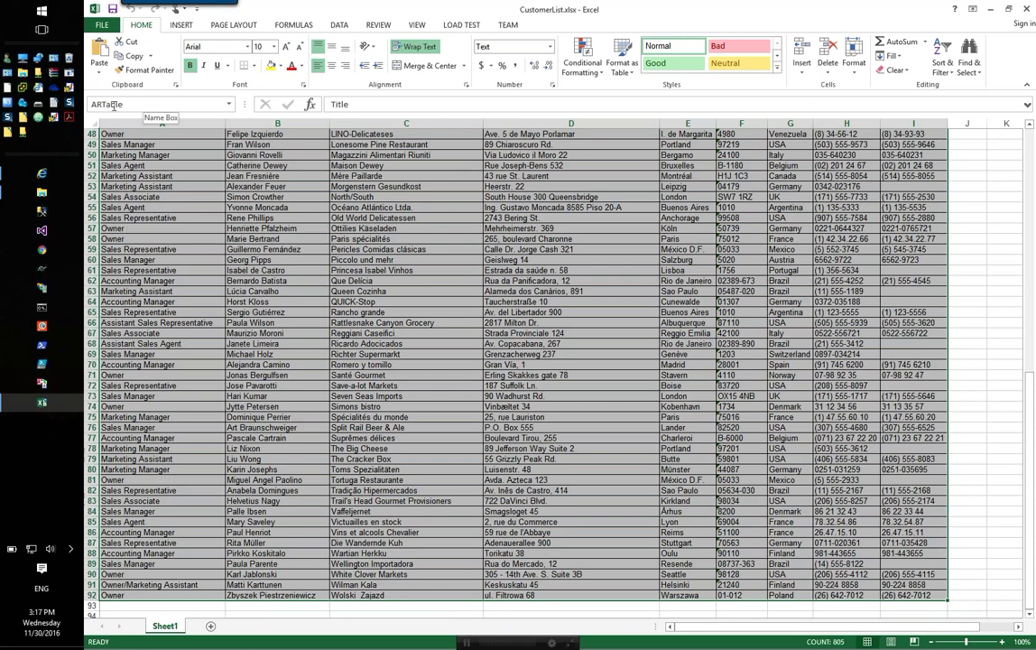
Step: Select the header cells A1:I1 to check the range name assigned to the table header
{"action": "left_click", "coordinate": [150, 217]}
{"action": "scroll", "coordinate": [150, 219], "scroll_direction": "up", "scroll_amount": 15}
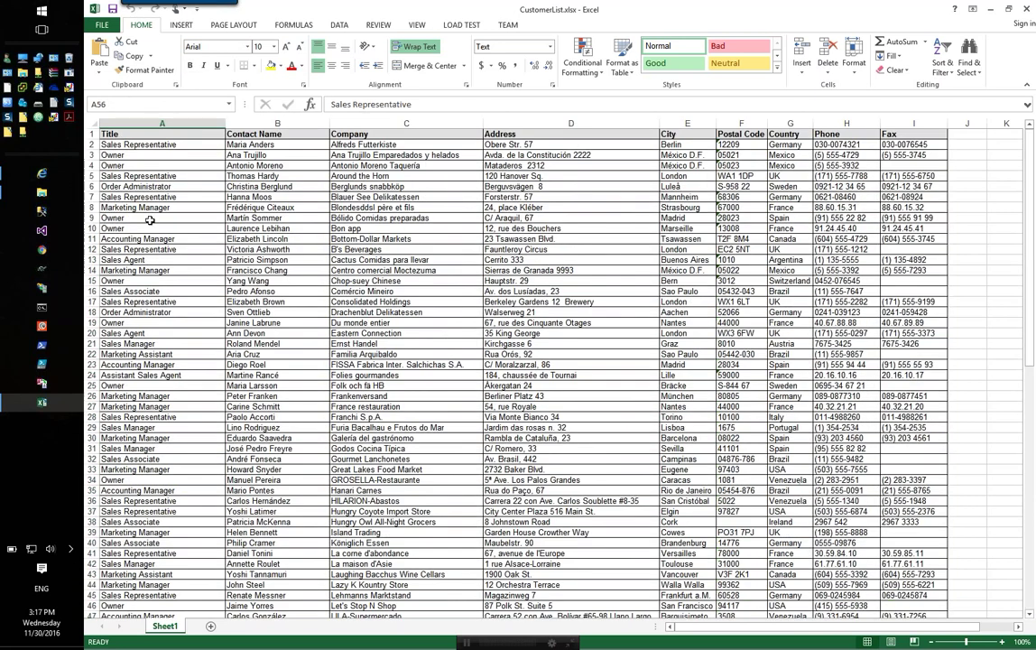
{"action": "left_click", "coordinate": [105, 133]}
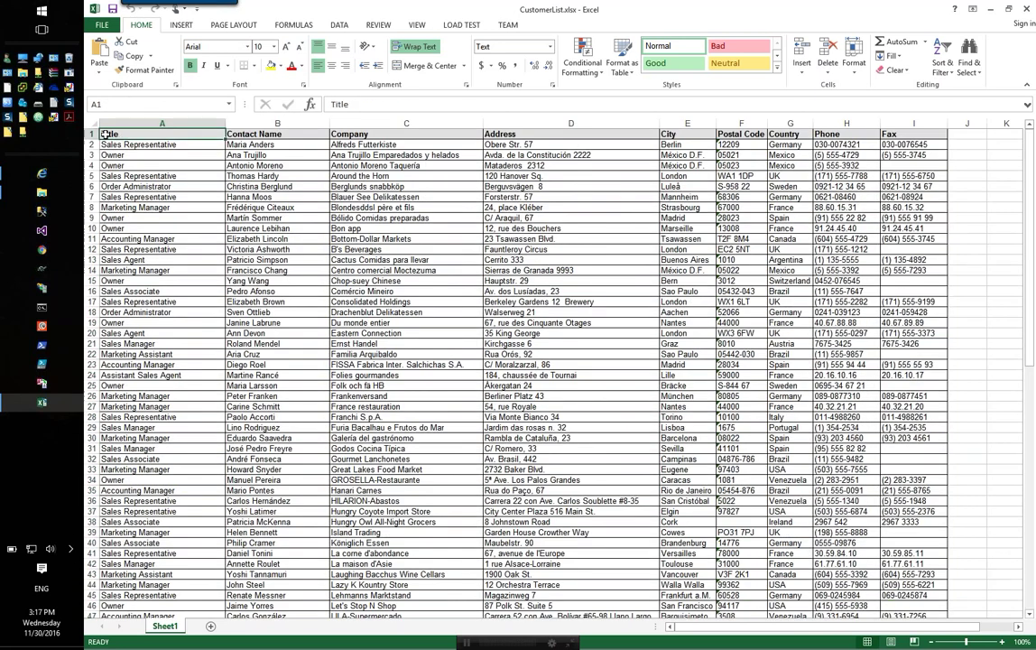
{"action": "left_click", "coordinate": [925, 135], "text": "shift"}
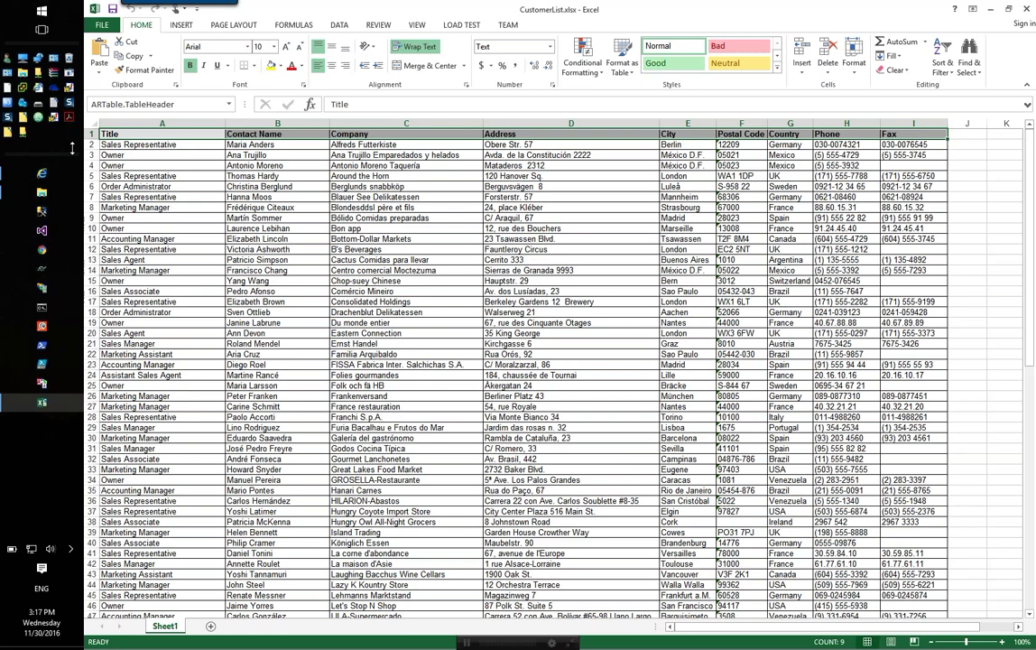
Step: Select the first data row A2:I2 to check the range name assigned to the detail row
{"action": "left_click", "coordinate": [136, 143]}
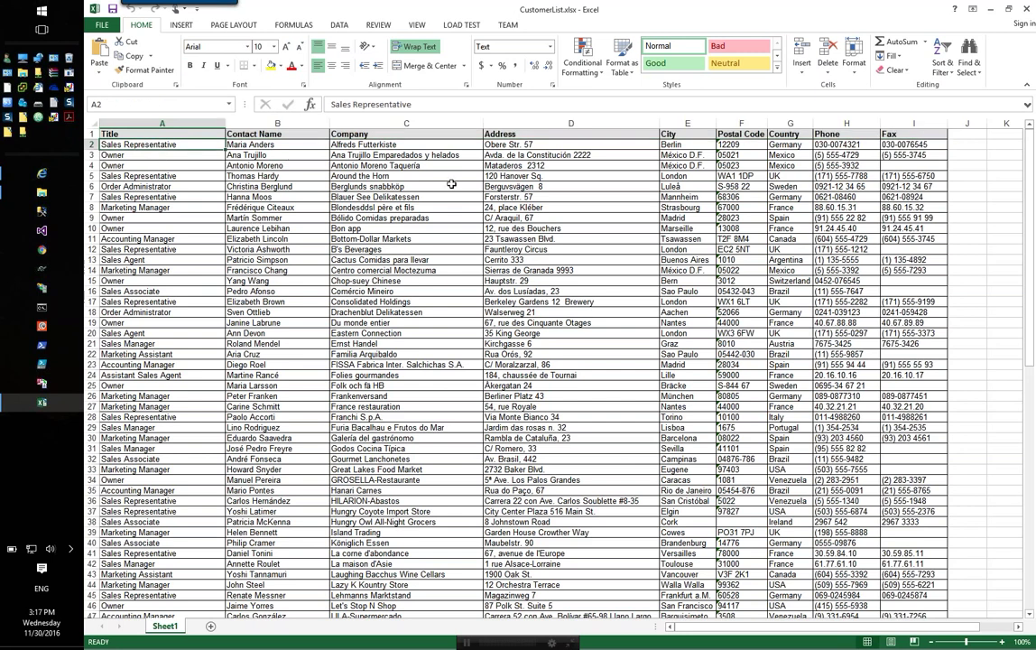
{"action": "left_click", "coordinate": [925, 145], "text": "shift"}
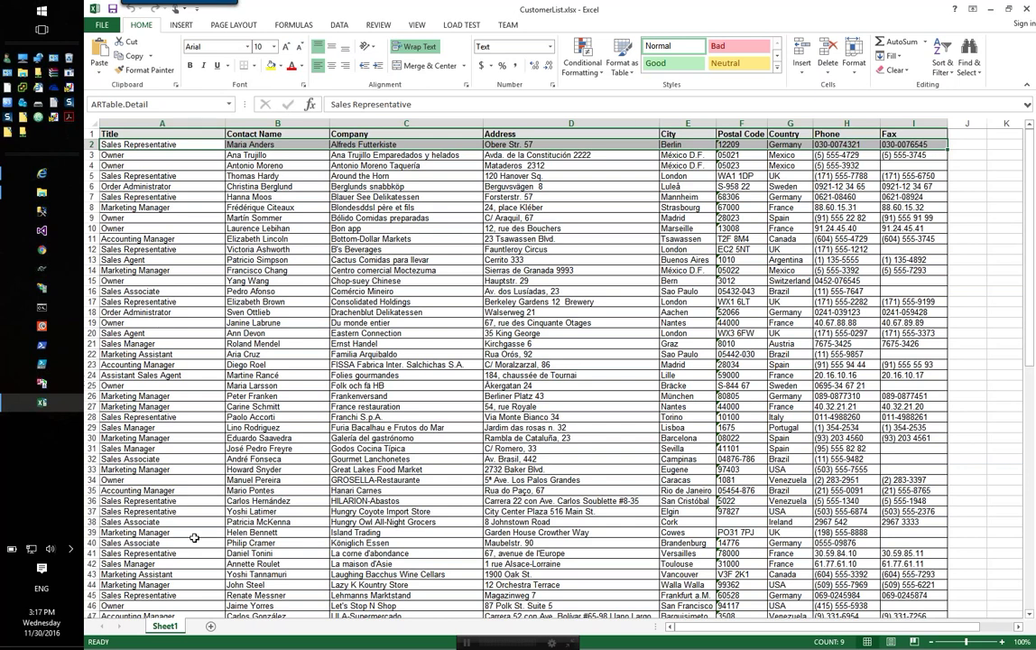
{"action": "left_click", "coordinate": [282, 236]}
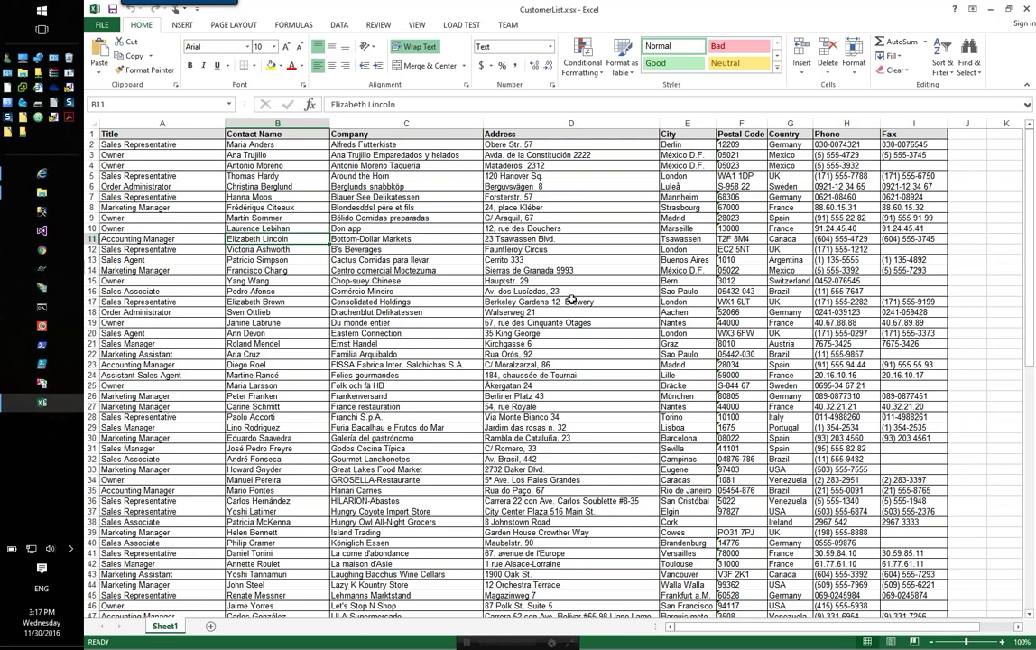
Step: Close the CustomerList.xlsx workbook and start the ActiveReports Import Wizard
{"action": "left_click", "coordinate": [1028, 9]}
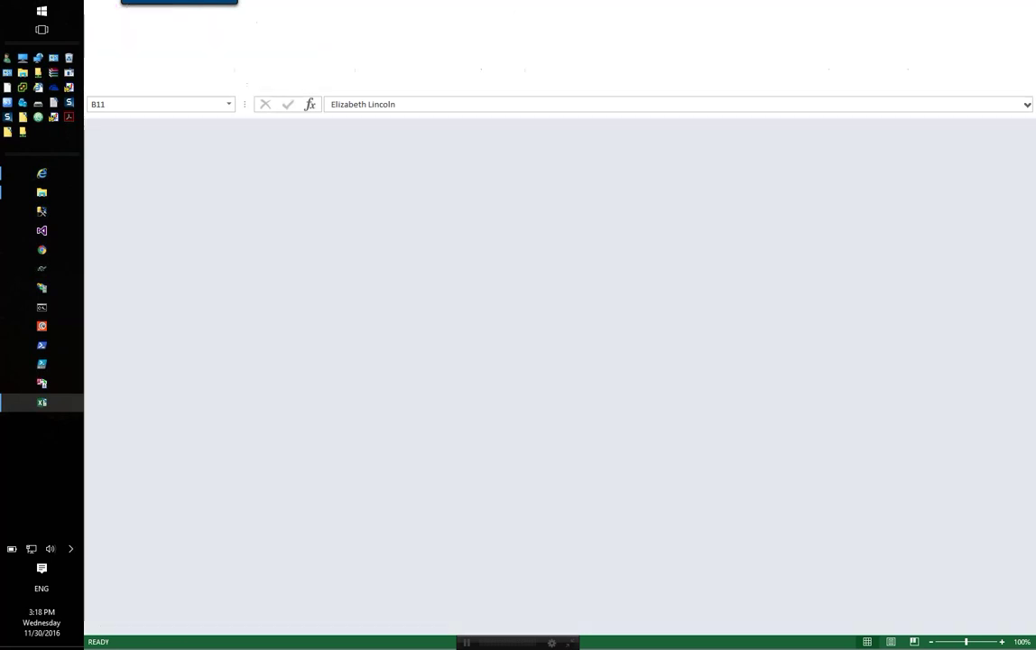
{"action": "left_click", "coordinate": [42, 383]}
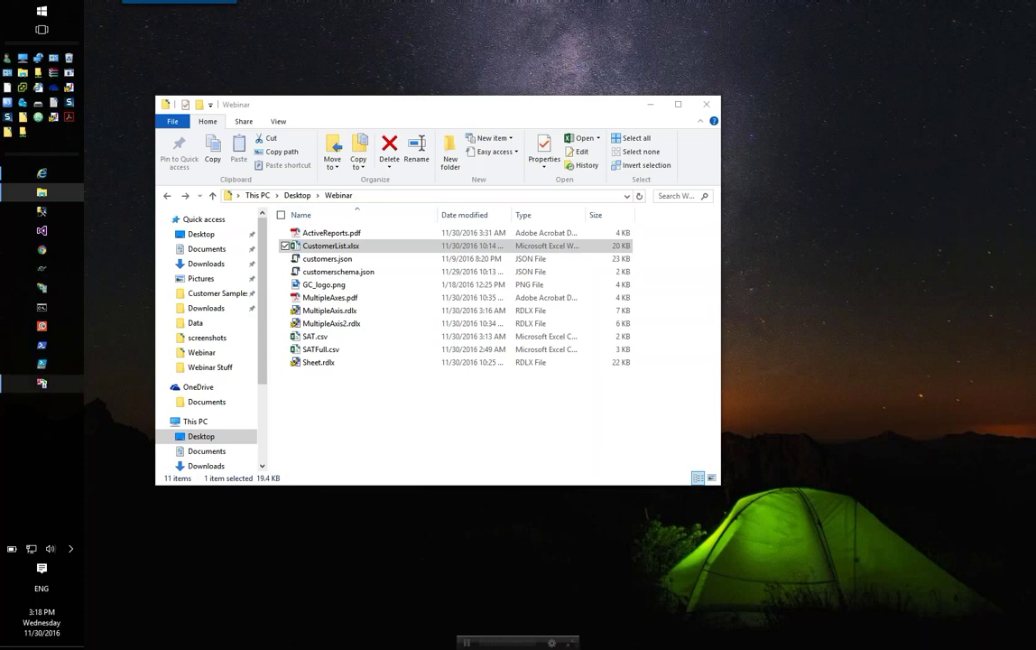
{"action": "left_click", "coordinate": [42, 11]}
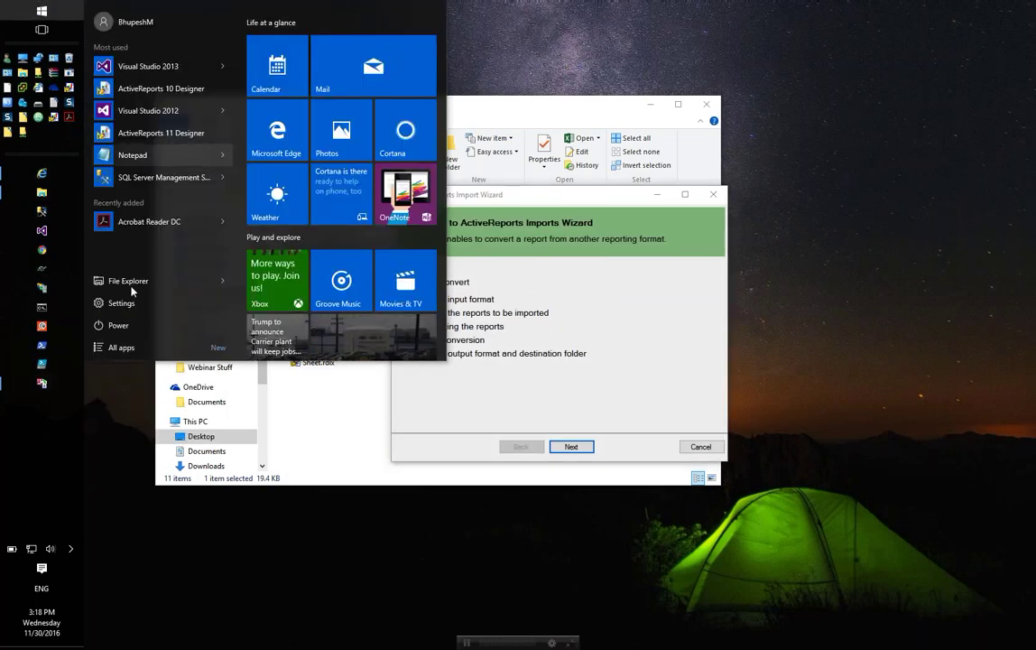
{"action": "type", "text": "activere"}
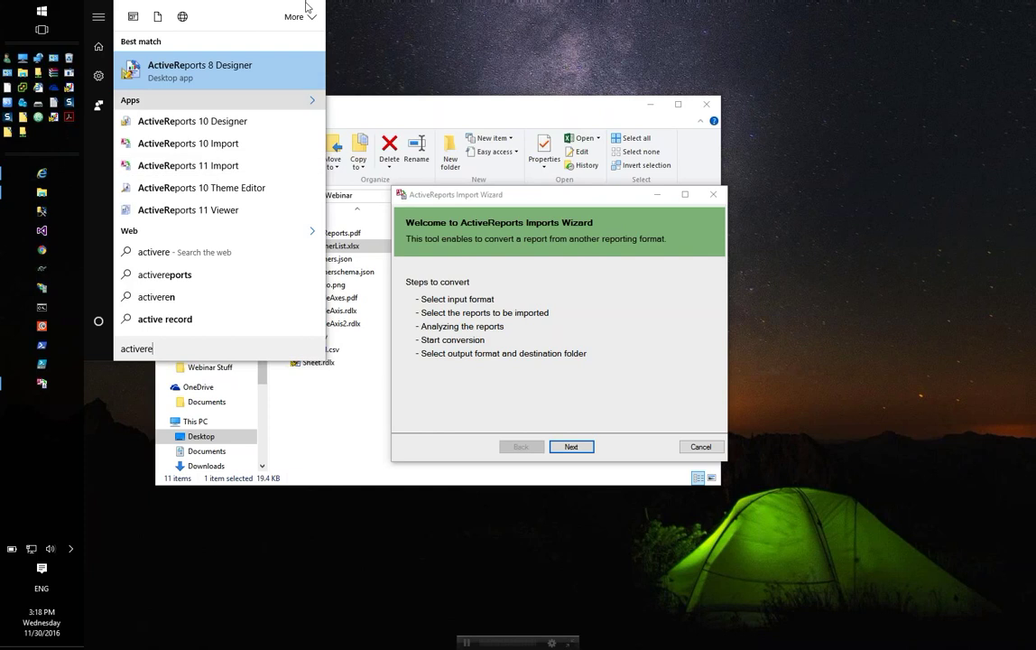
{"action": "left_click", "coordinate": [414, 56]}
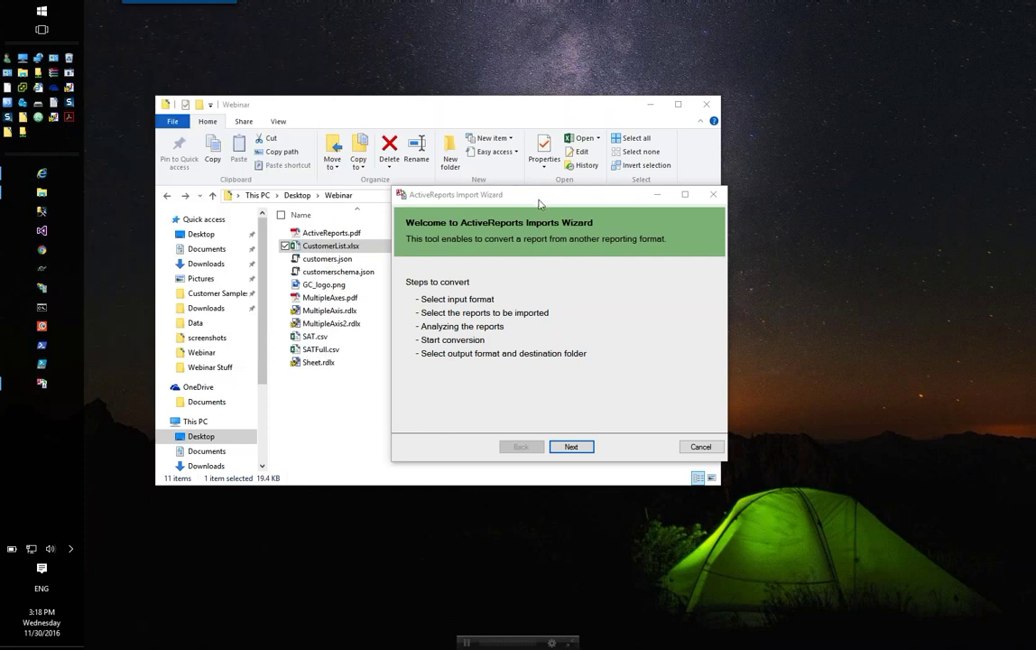
Step: Choose Excel workbook (xlsx) as the input format and load CustomerList.xlsx from the Webinar folder with Sheet1 included
{"action": "left_click", "coordinate": [584, 451]}
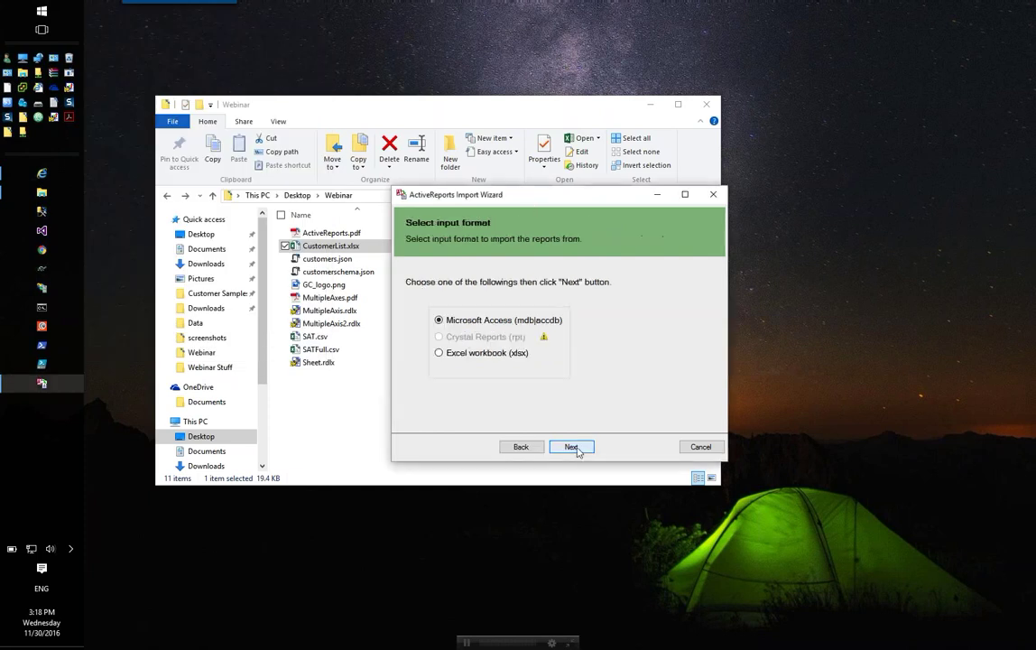
{"action": "left_click", "coordinate": [517, 353]}
{"action": "left_click", "coordinate": [580, 447]}
{"action": "left_click", "coordinate": [704, 277]}
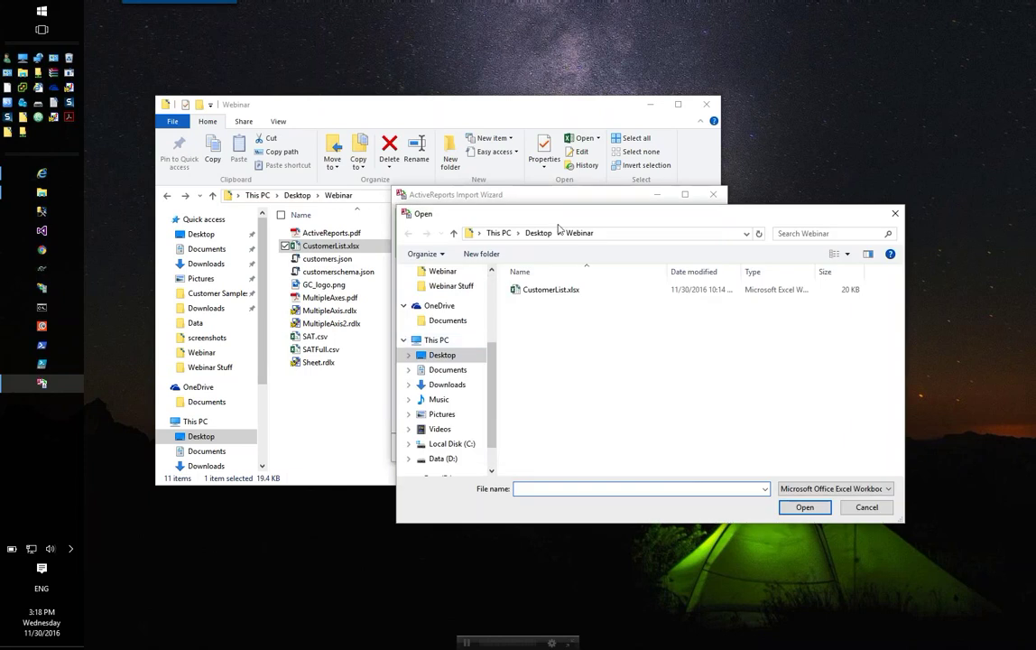
{"action": "double_click", "coordinate": [549, 290]}
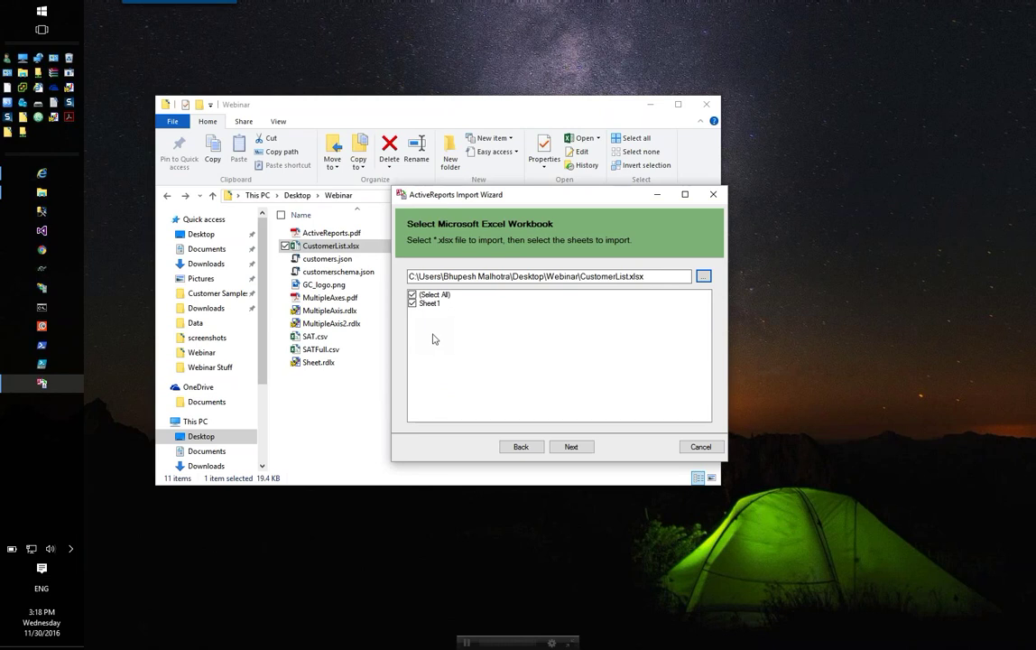
{"action": "left_click", "coordinate": [576, 449]}
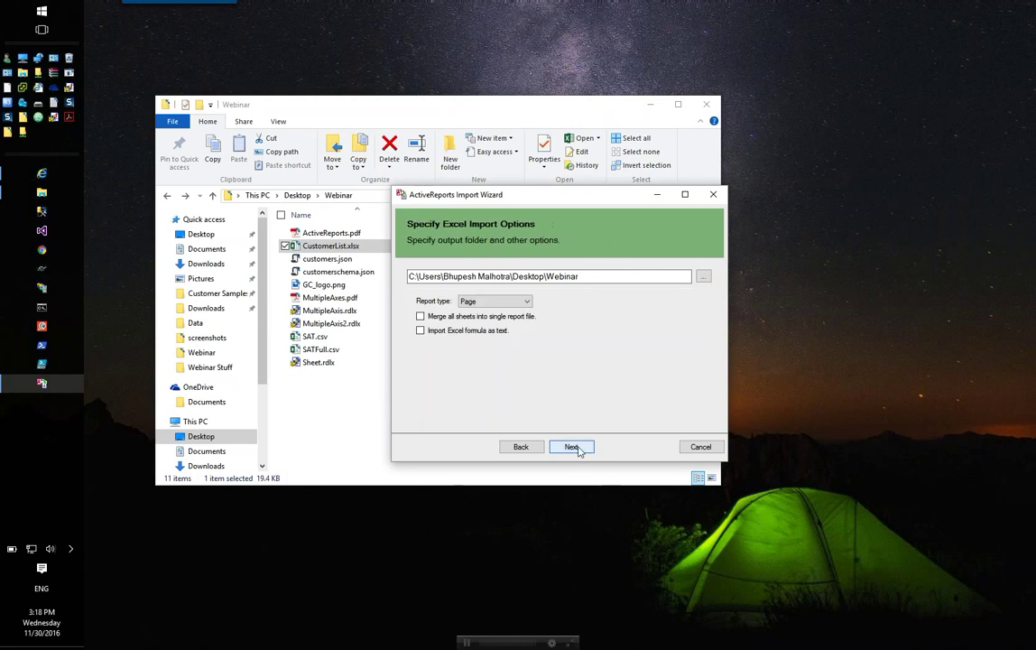
Step: Set the report type to Rdl, run the Excel import and finish the wizard
{"action": "left_click", "coordinate": [513, 302]}
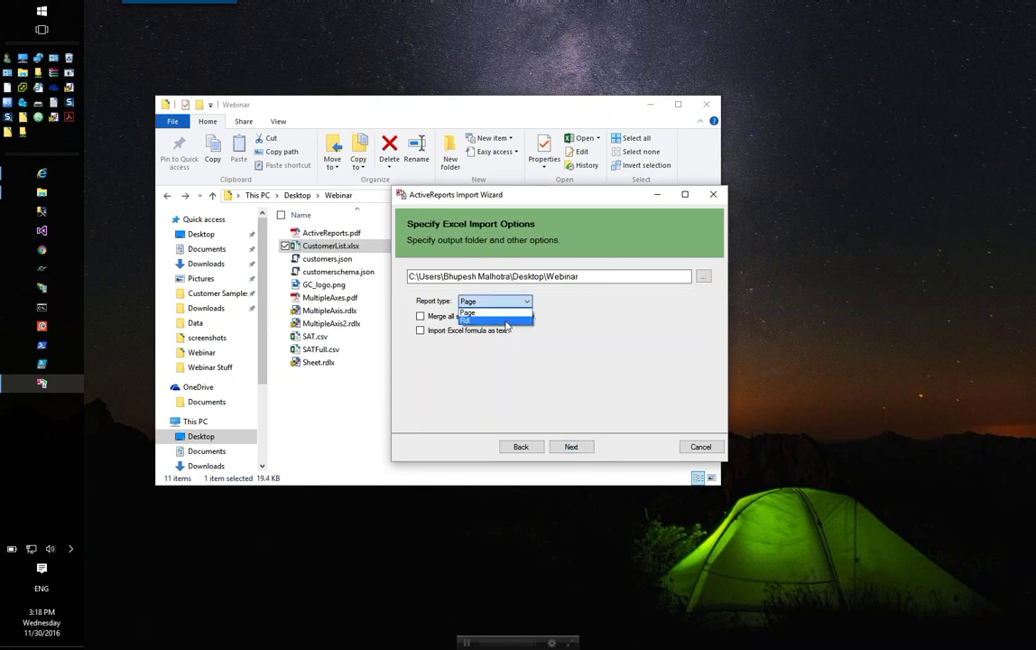
{"action": "left_click", "coordinate": [506, 321]}
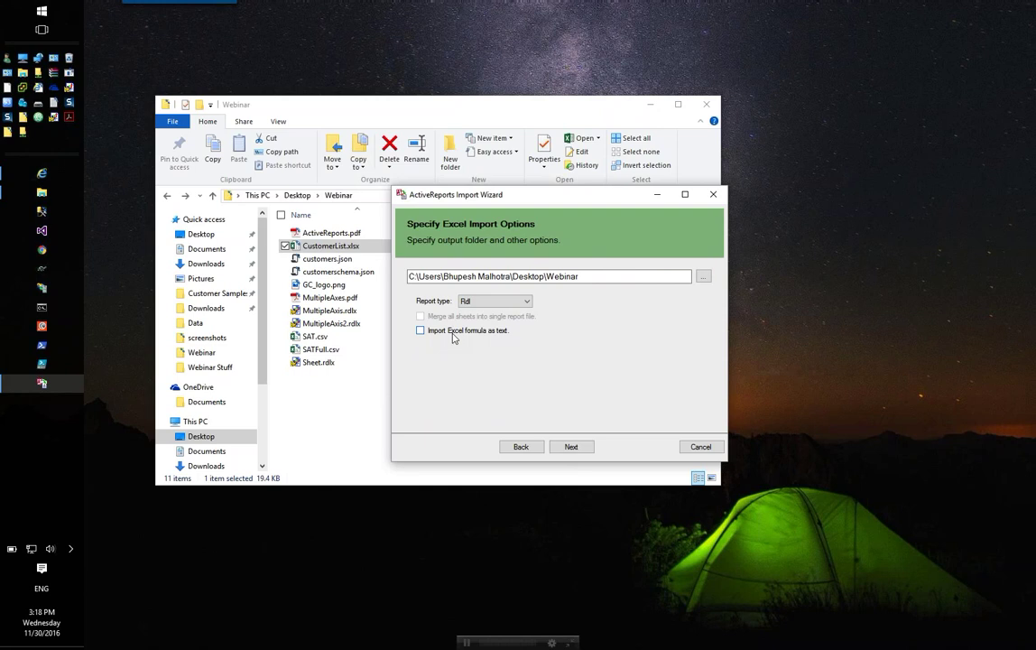
{"action": "left_click", "coordinate": [572, 447]}
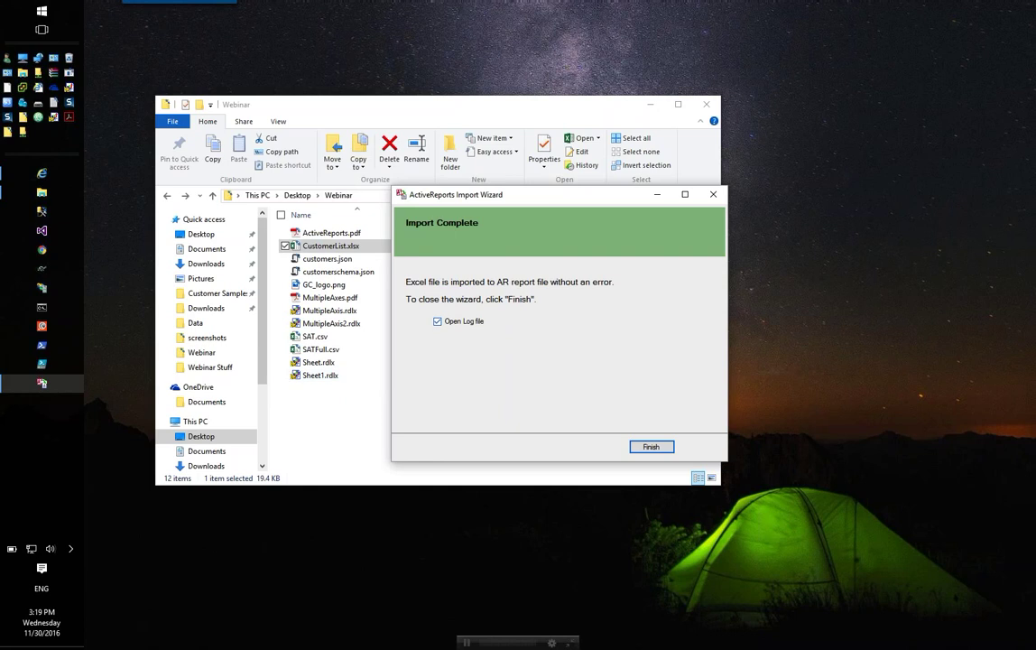
{"action": "left_click", "coordinate": [652, 448]}
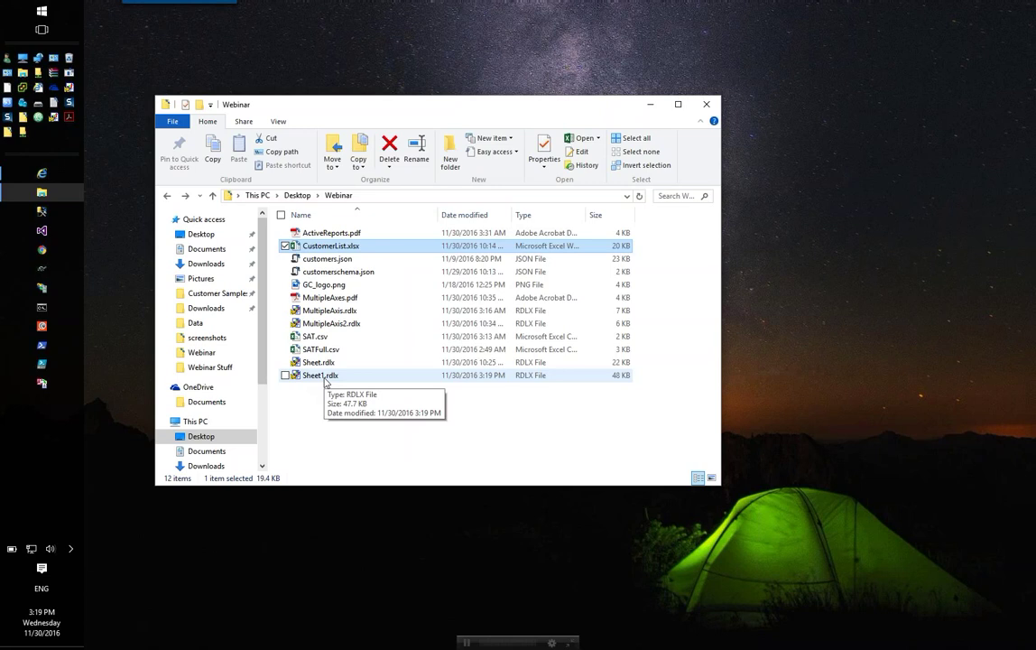
Step: Switch to the ActiveReports Report Designer, maximize its window and widen the toolbox area
{"action": "right_click", "coordinate": [323, 378]}
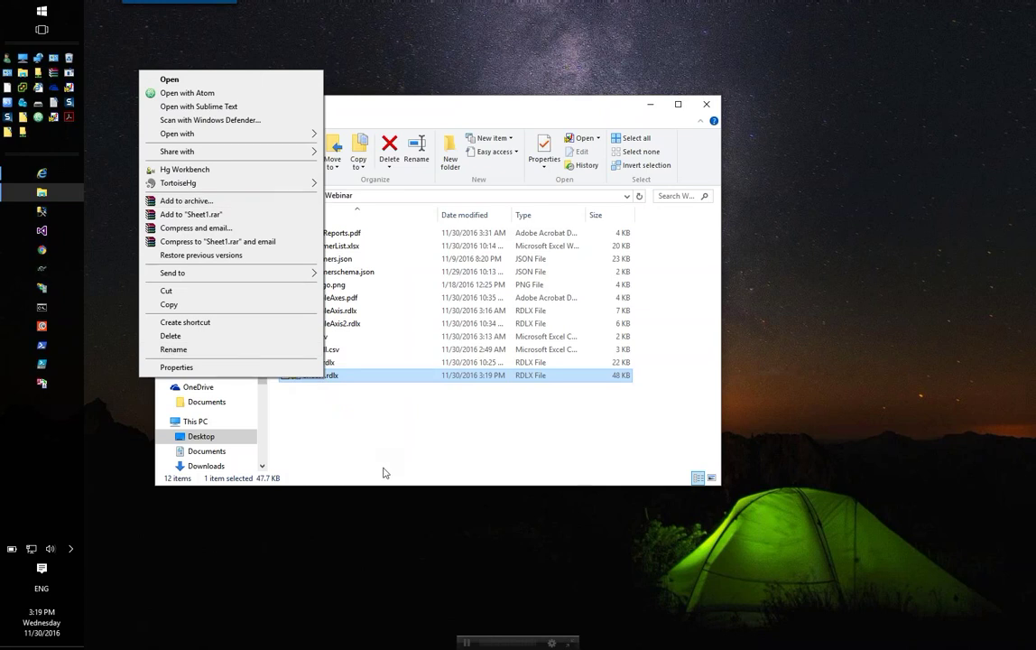
{"action": "left_click", "coordinate": [293, 452]}
{"action": "left_click", "coordinate": [54, 118]}
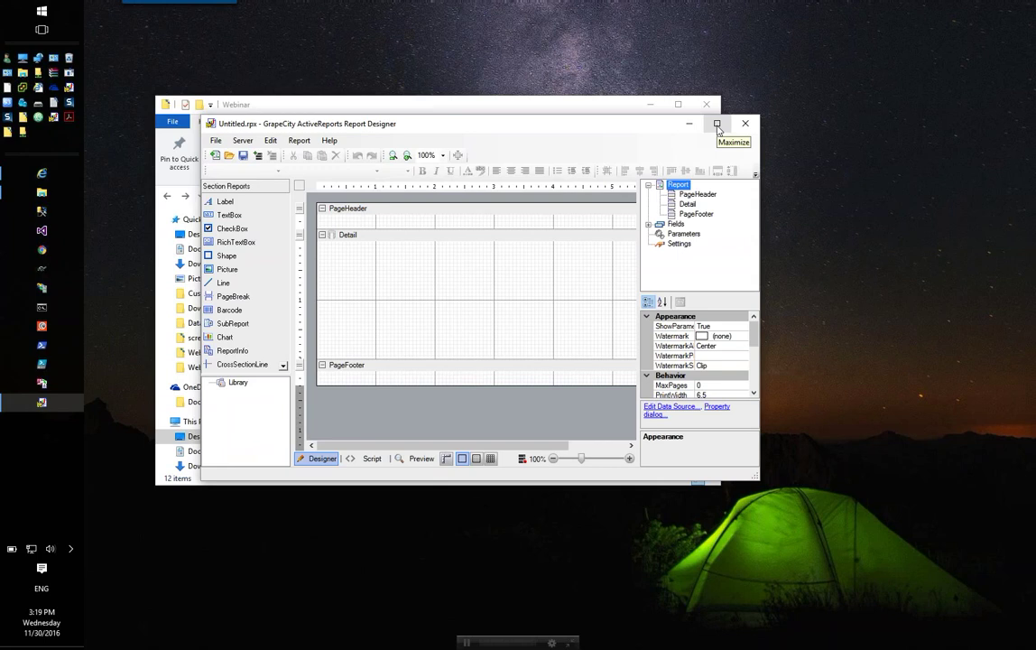
{"action": "left_click", "coordinate": [717, 127]}
{"action": "key", "text": "super+Up"}
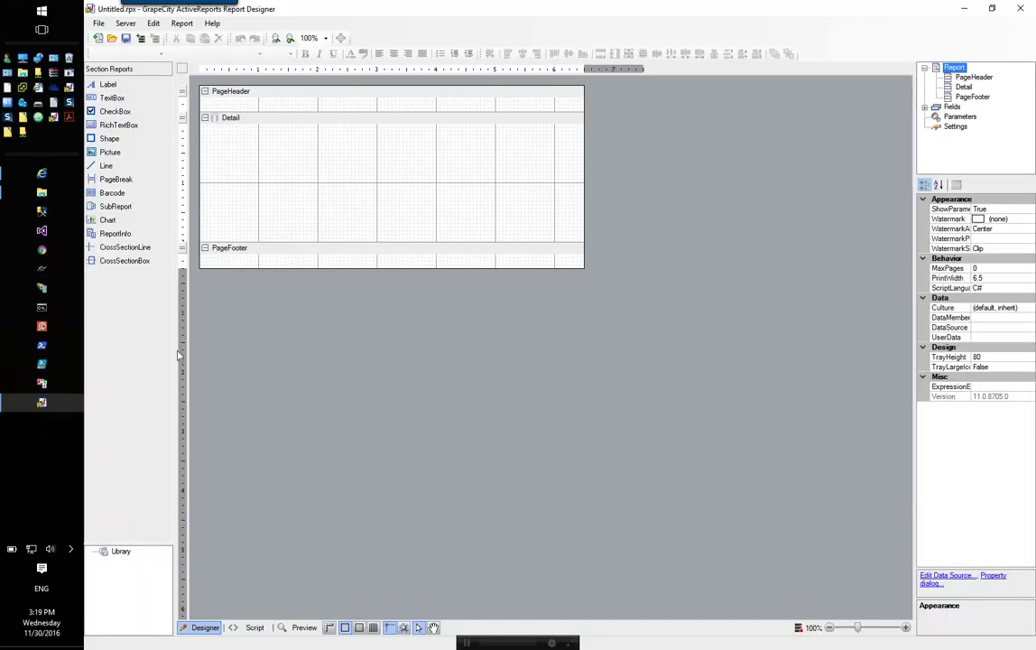
{"action": "left_click_drag", "start_coordinate": [175, 347], "coordinate": [245, 347]}
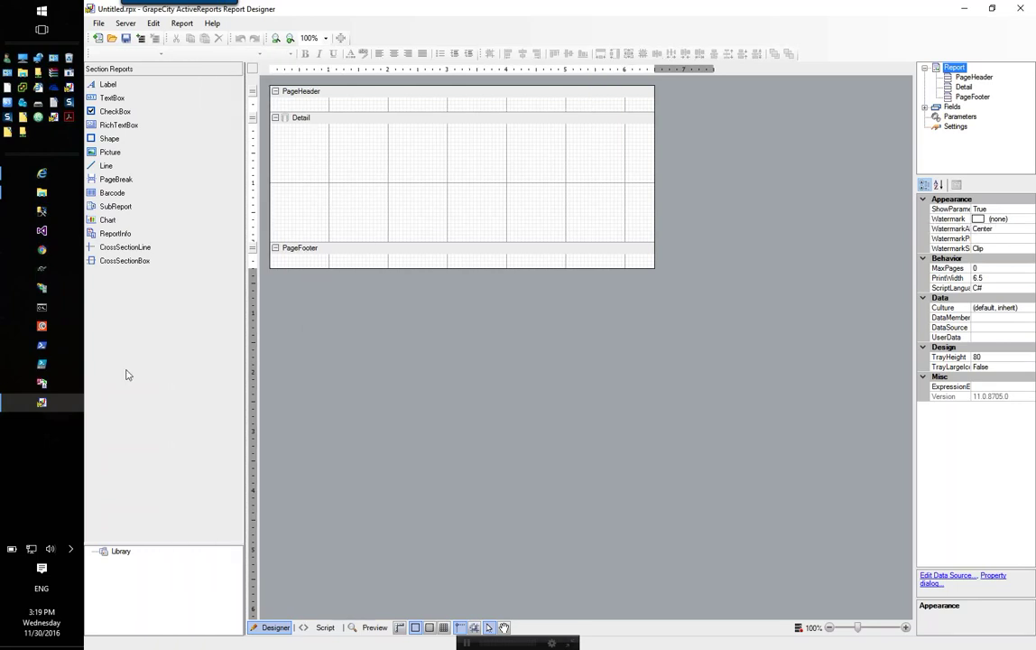
Step: Open the converted report Sheet1.rdlx from the Webinar folder
{"action": "left_click", "coordinate": [111, 38]}
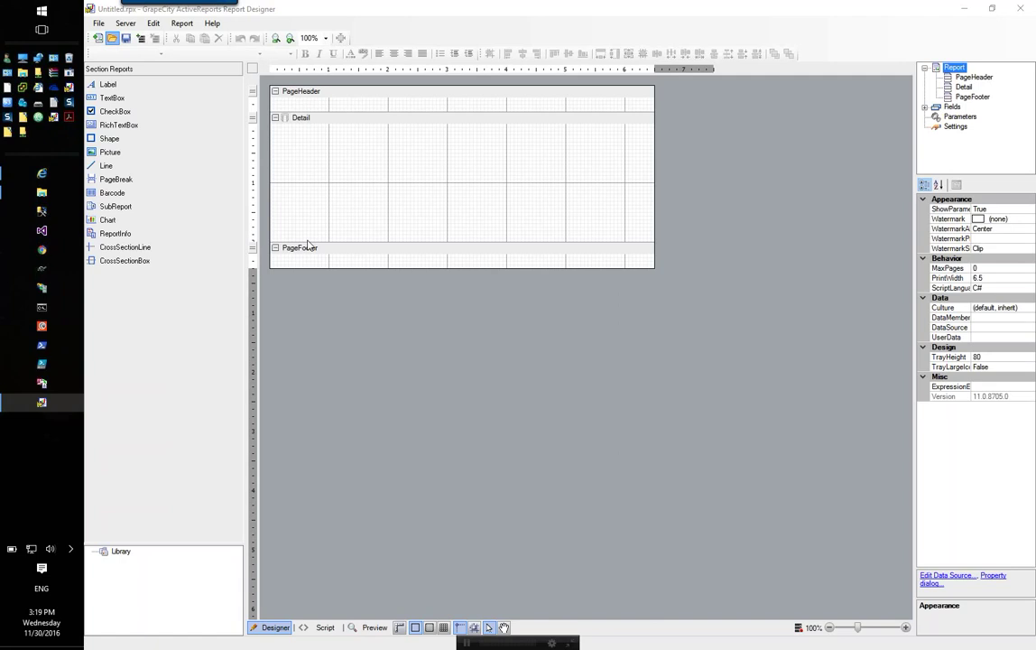
{"action": "left_click", "coordinate": [237, 141]}
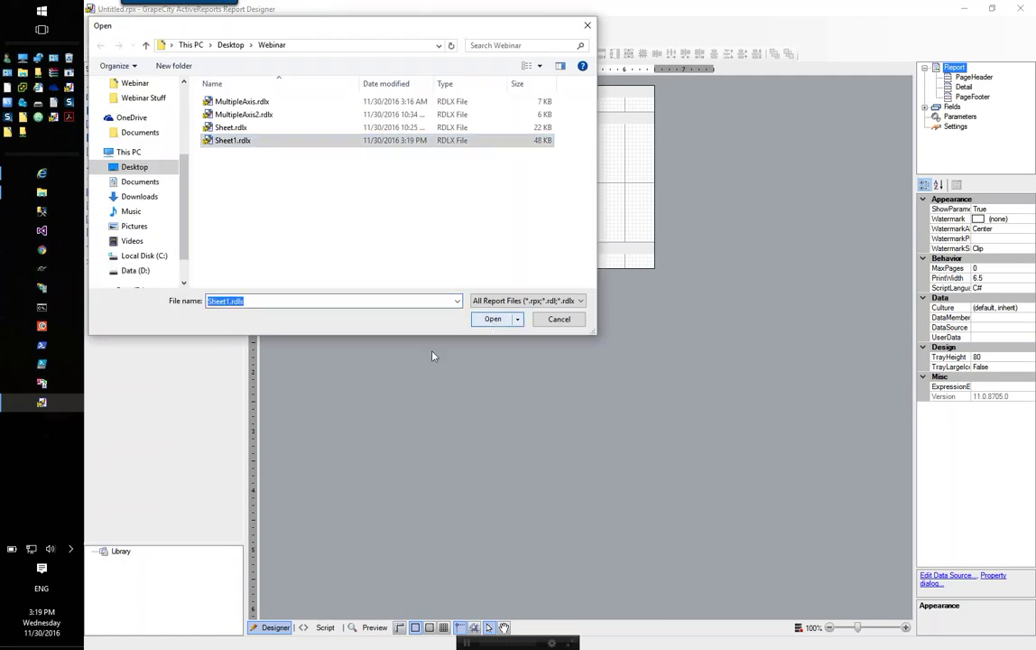
{"action": "left_click", "coordinate": [492, 320]}
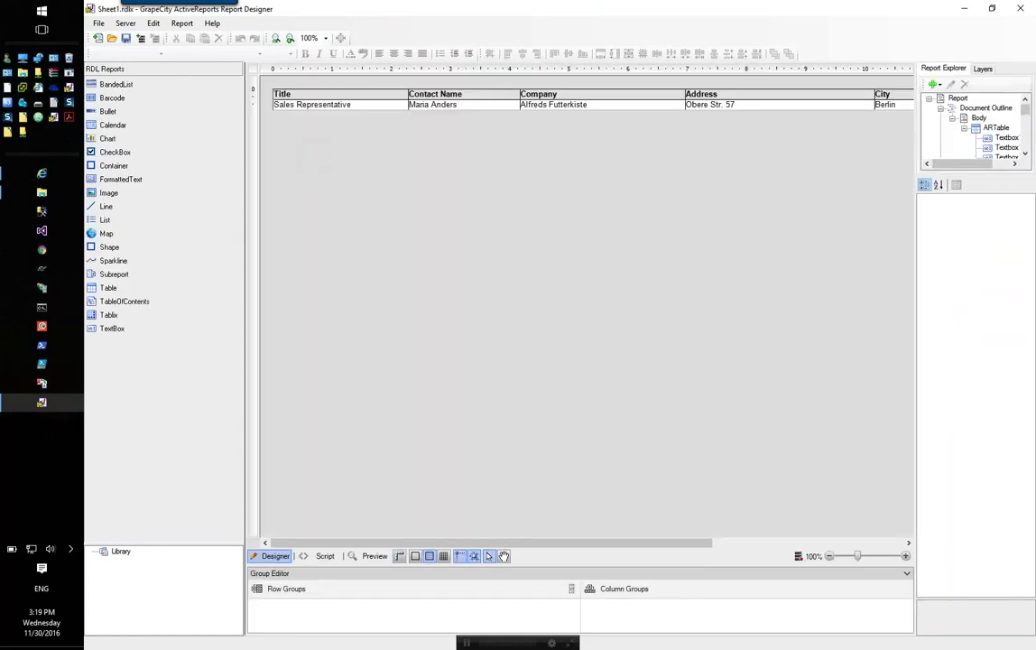
Step: Examine the imported table's header and detail rows and its columns from Title through Fax
{"action": "left_click", "coordinate": [314, 103]}
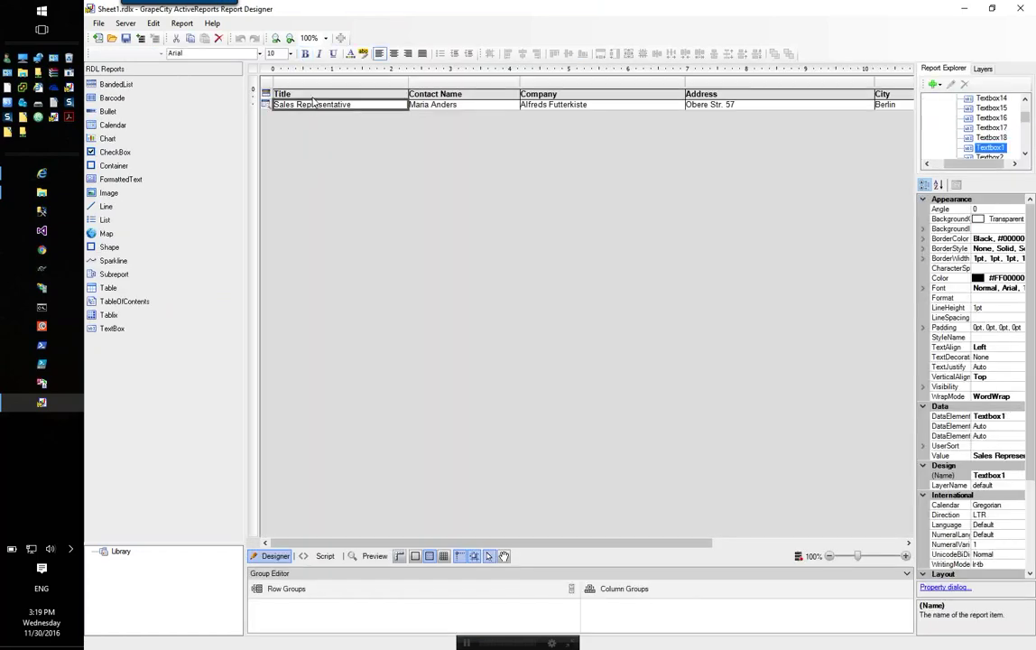
{"action": "left_click", "coordinate": [274, 94]}
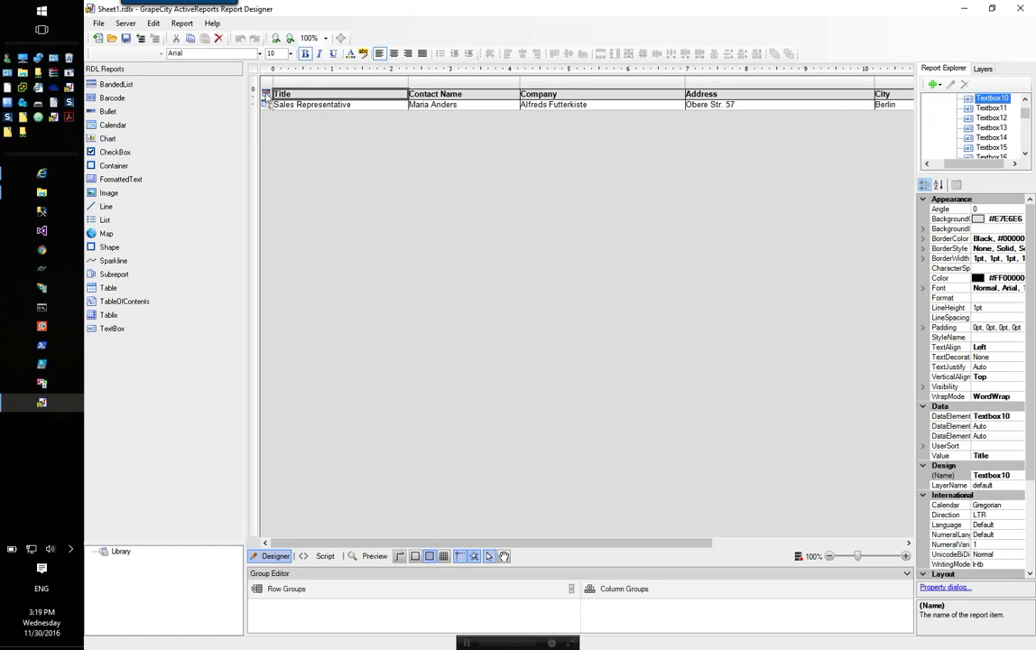
{"action": "left_click", "coordinate": [266, 94]}
{"action": "left_click", "coordinate": [266, 106]}
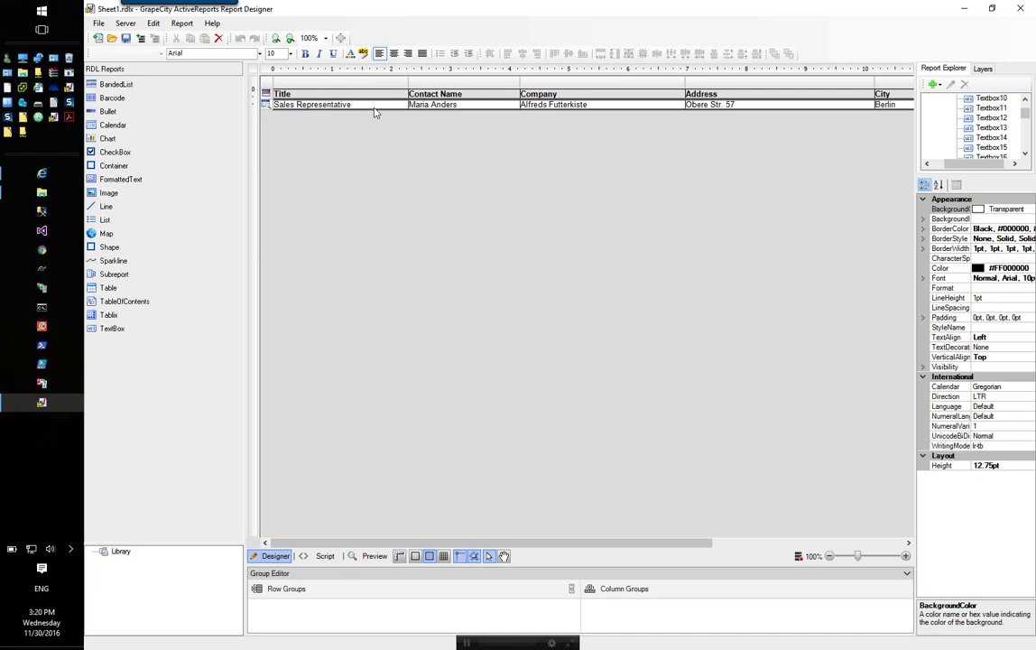
{"action": "left_click", "coordinate": [606, 98]}
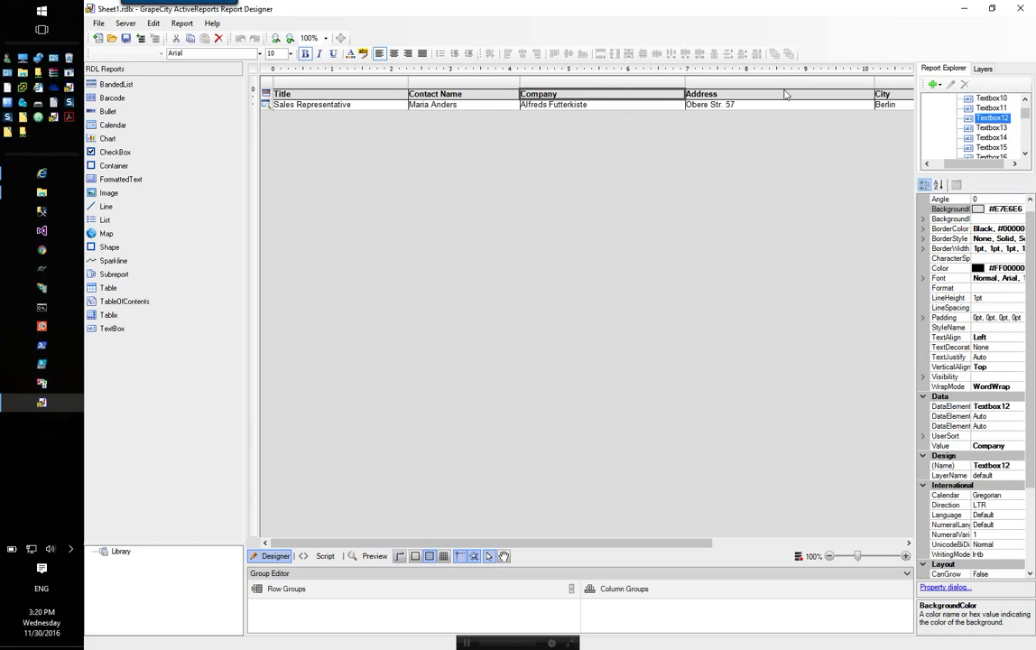
{"action": "left_click", "coordinate": [784, 100]}
{"action": "left_click", "coordinate": [577, 99]}
{"action": "left_click_drag", "start_coordinate": [639, 542], "coordinate": [850, 576]}
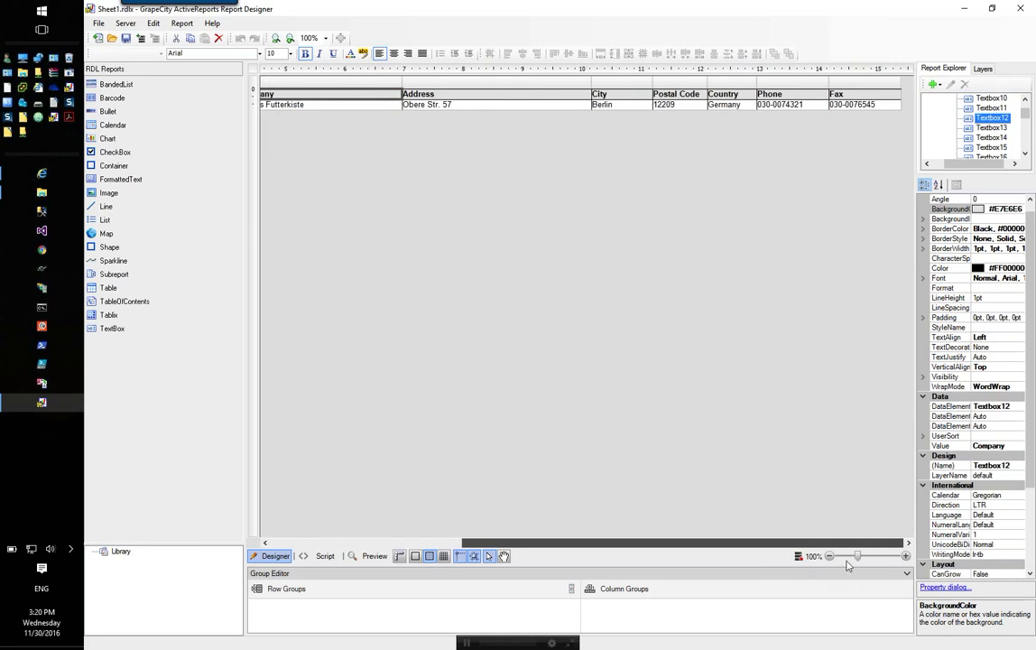
{"action": "left_click_drag", "start_coordinate": [847, 565], "coordinate": [548, 514]}
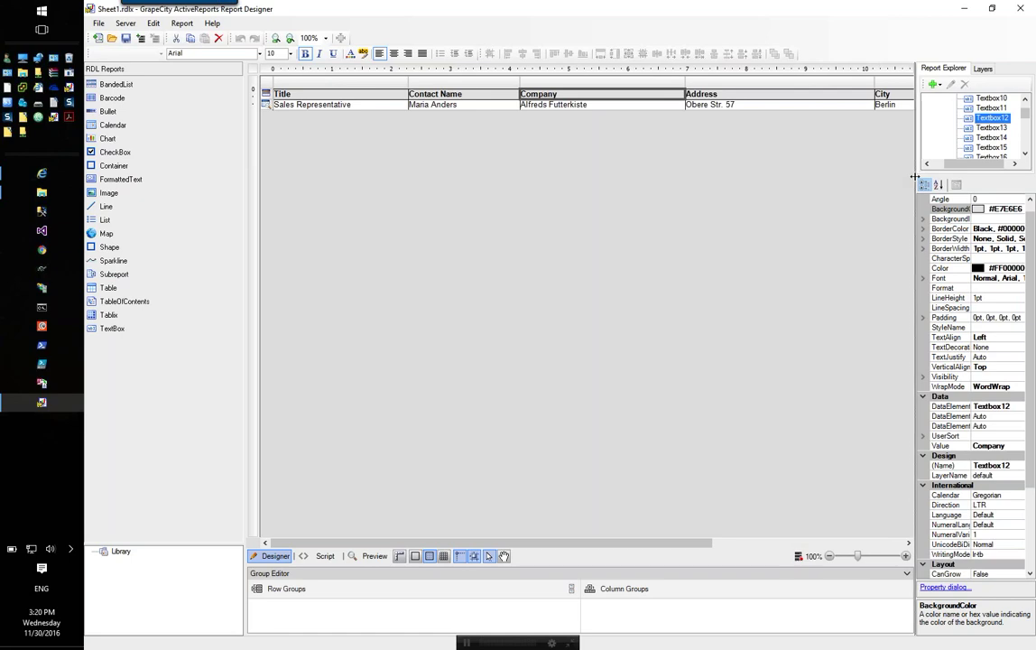
Step: Widen the Report Explorer area, collapse the Body node and add a new data source to the report
{"action": "left_click_drag", "start_coordinate": [914, 176], "coordinate": [816, 177]}
{"action": "left_click", "coordinate": [1026, 99]}
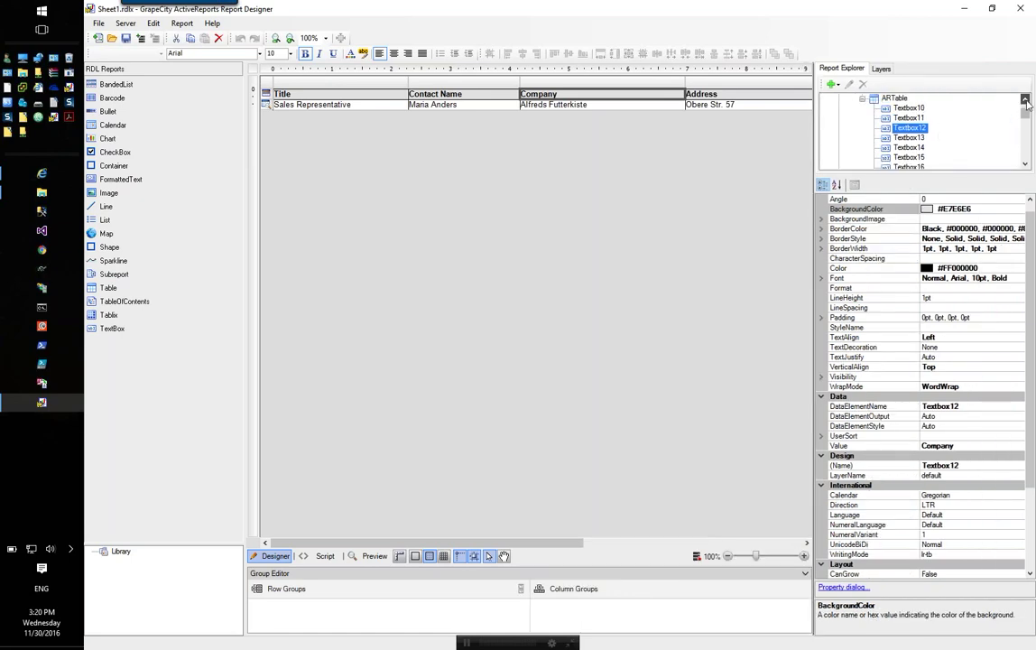
{"action": "left_click", "coordinate": [1026, 99]}
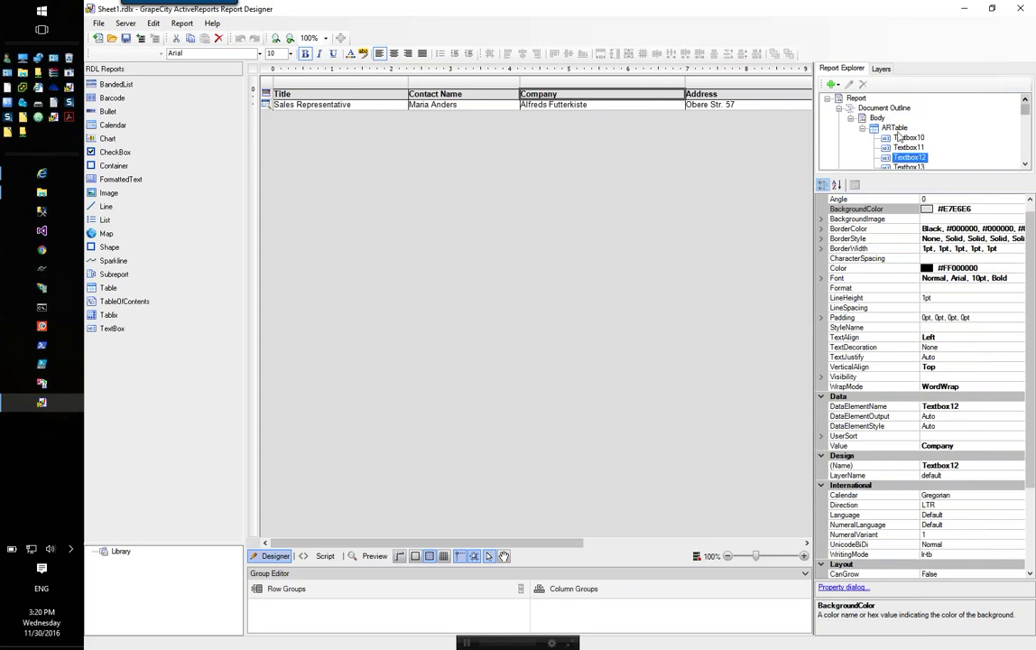
{"action": "left_click", "coordinate": [850, 118]}
{"action": "left_click", "coordinate": [881, 128]}
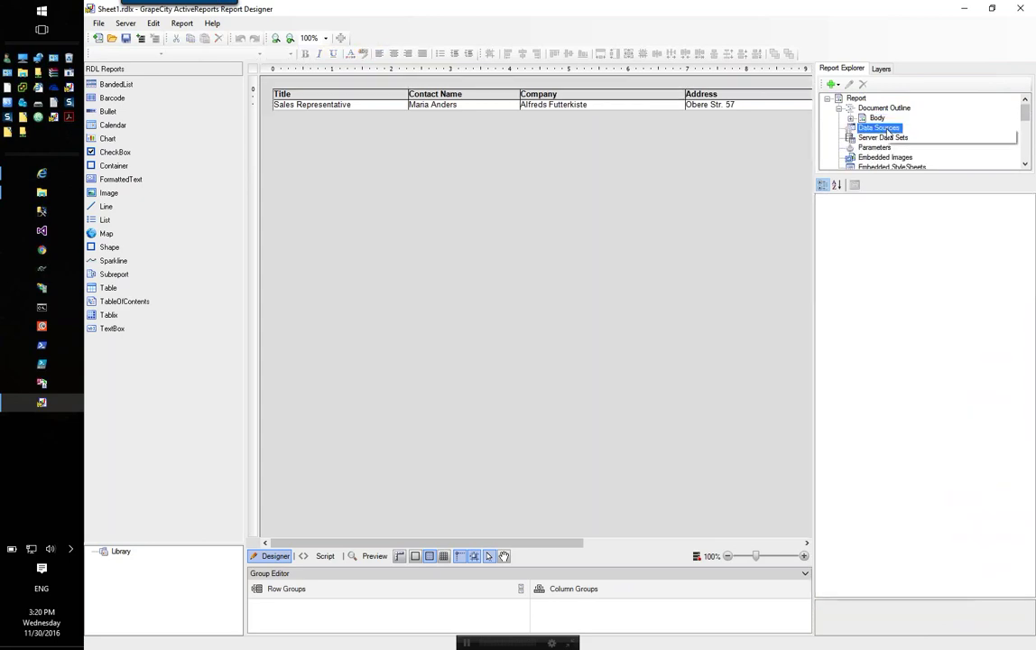
{"action": "right_click", "coordinate": [887, 131]}
{"action": "left_click", "coordinate": [943, 134]}
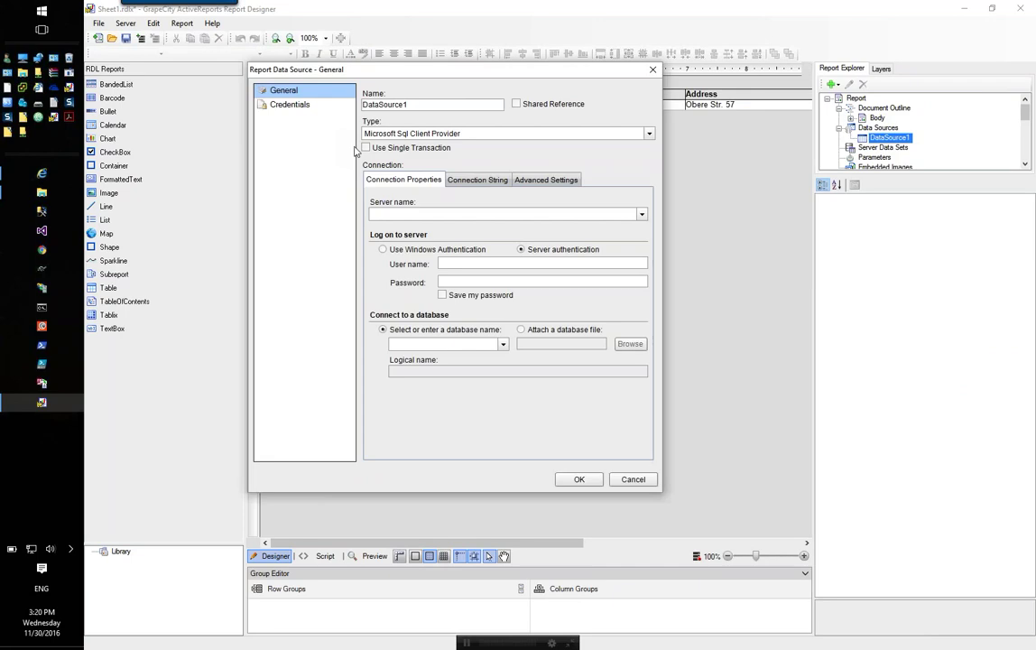
Step: Set the new data source's type to Json Provider and name it JSONCustomerList
{"action": "left_click", "coordinate": [484, 135]}
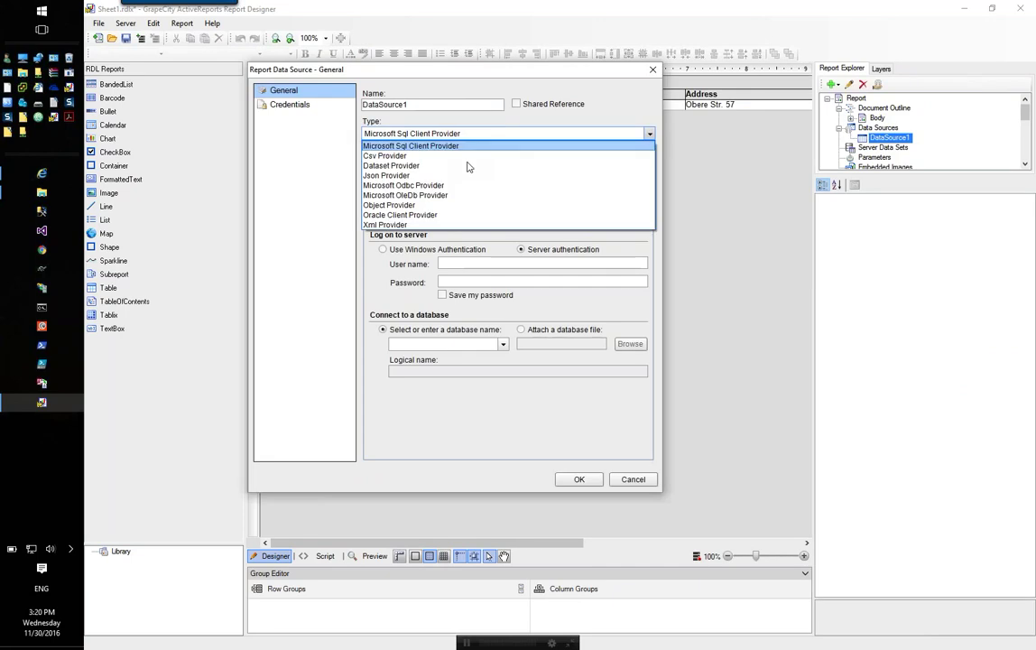
{"action": "left_click", "coordinate": [458, 177]}
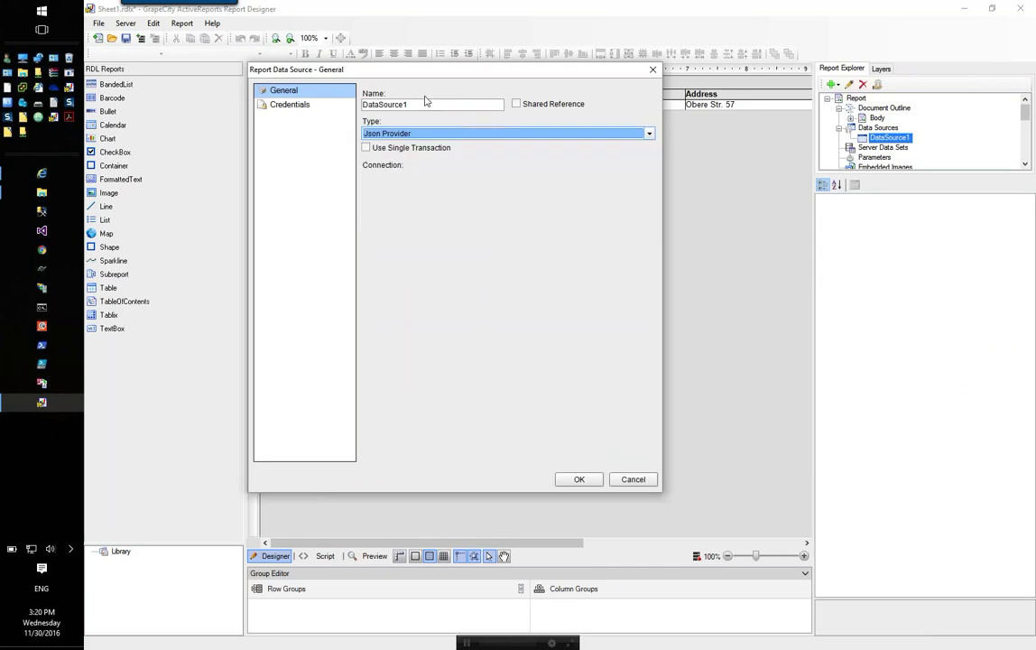
{"action": "double_click", "coordinate": [424, 104]}
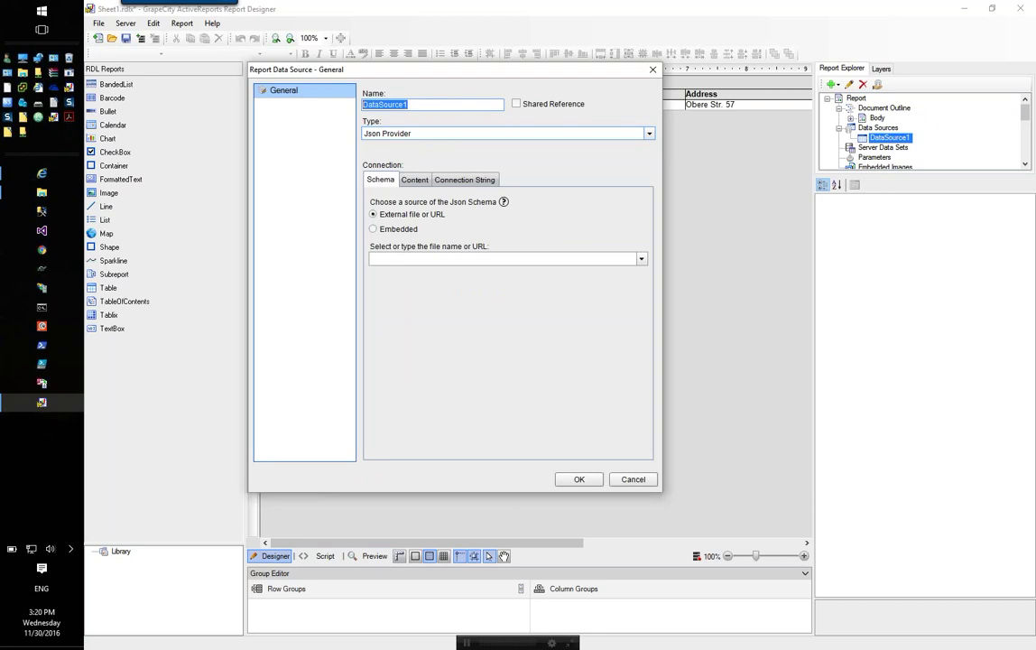
{"action": "type", "text": "JSONCustomerList"}
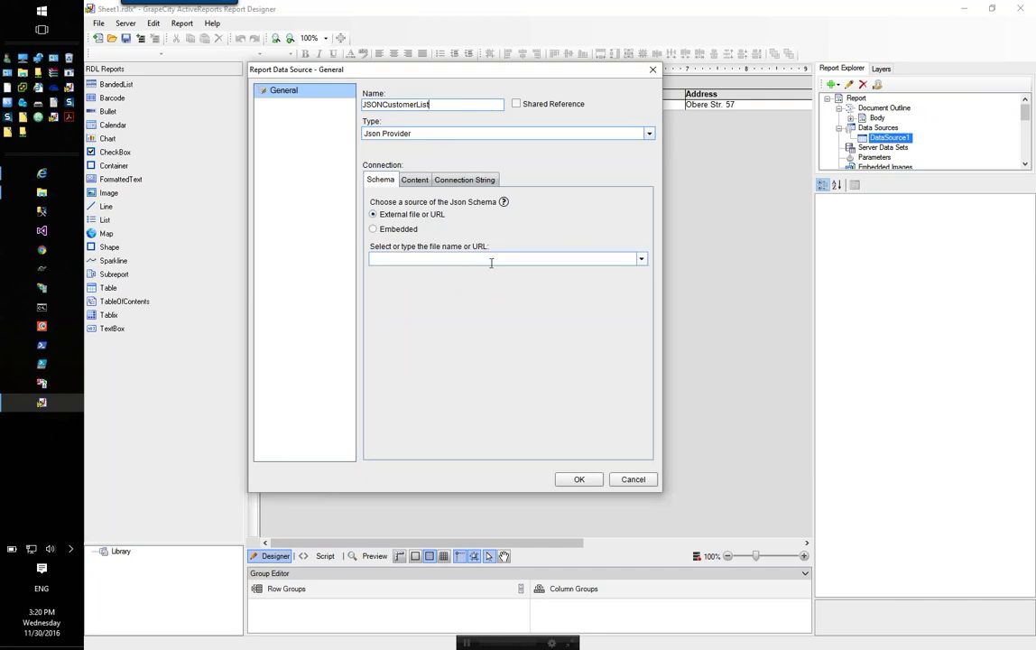
Step: Use customerschema.json as the external schema and customers.json as the external content, and save the data source
{"action": "left_click", "coordinate": [642, 259]}
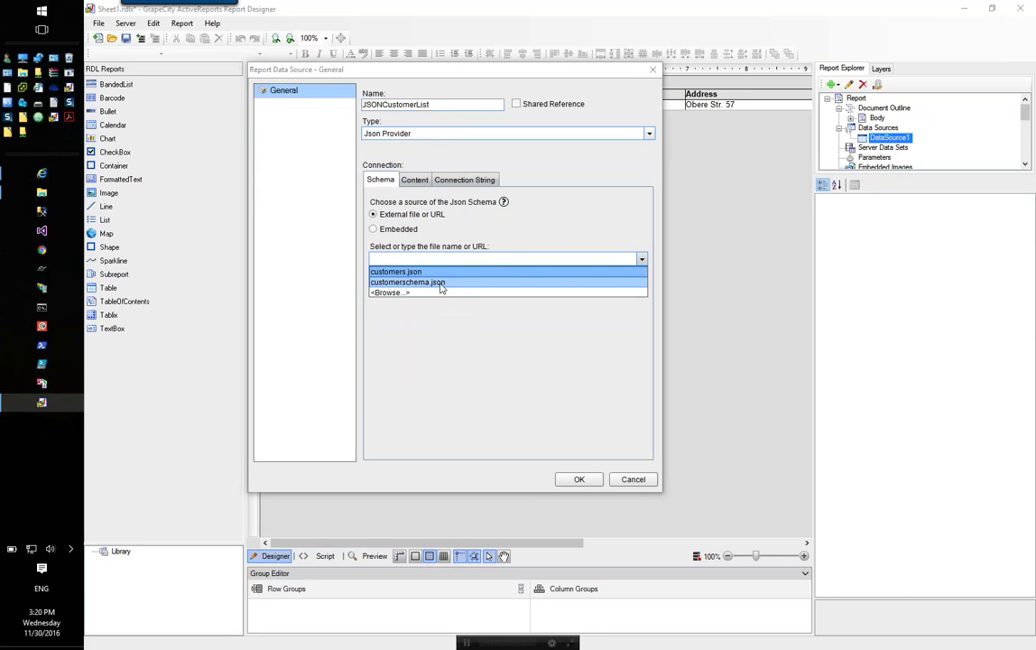
{"action": "left_click", "coordinate": [440, 287]}
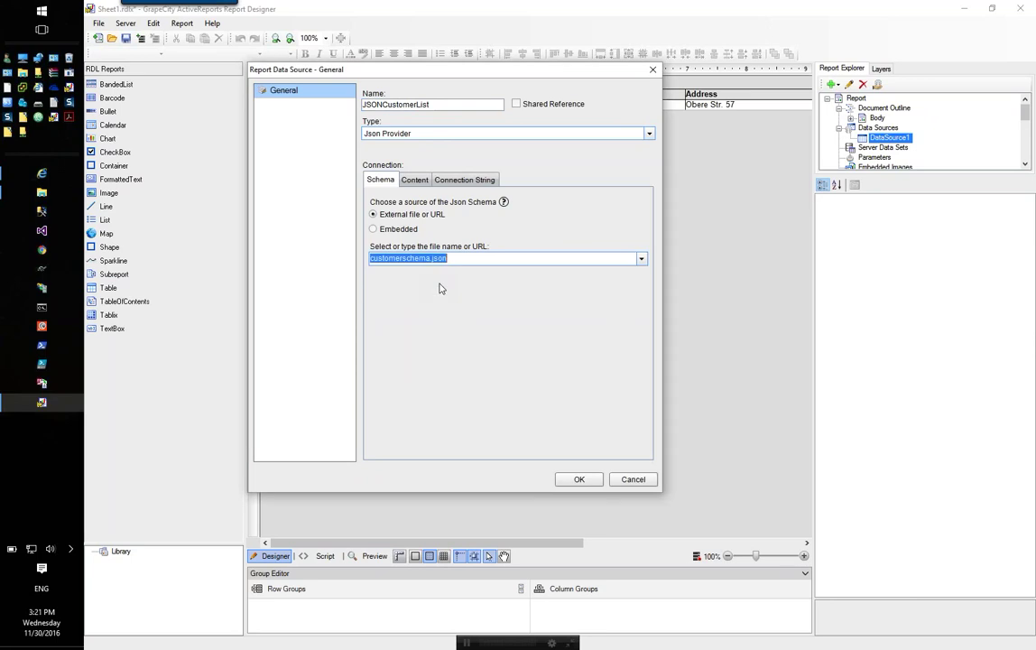
{"action": "left_click", "coordinate": [417, 181]}
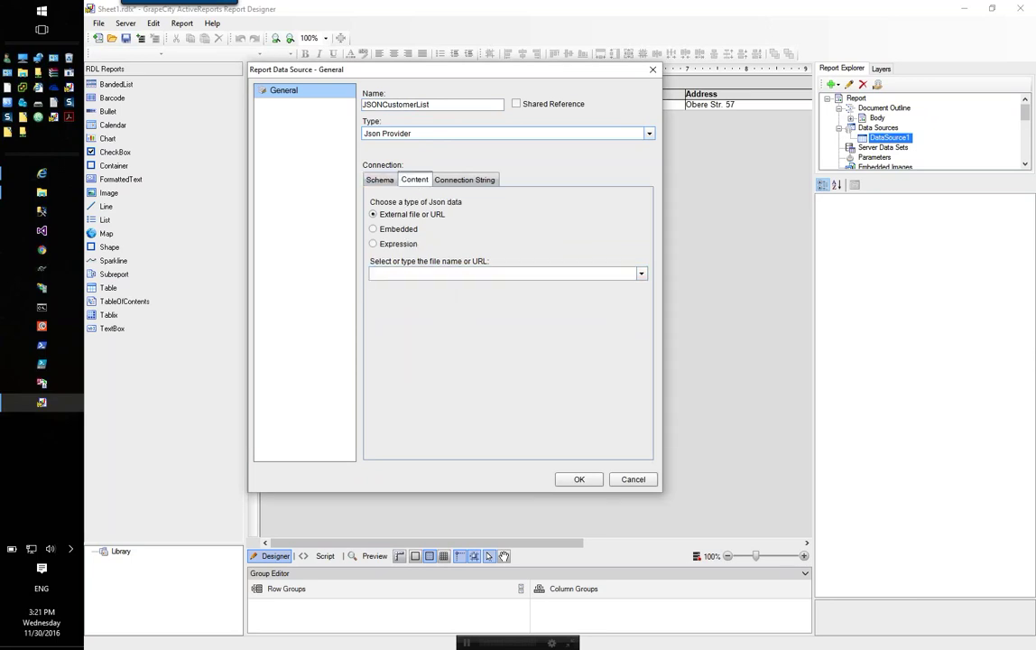
{"action": "left_click", "coordinate": [642, 274]}
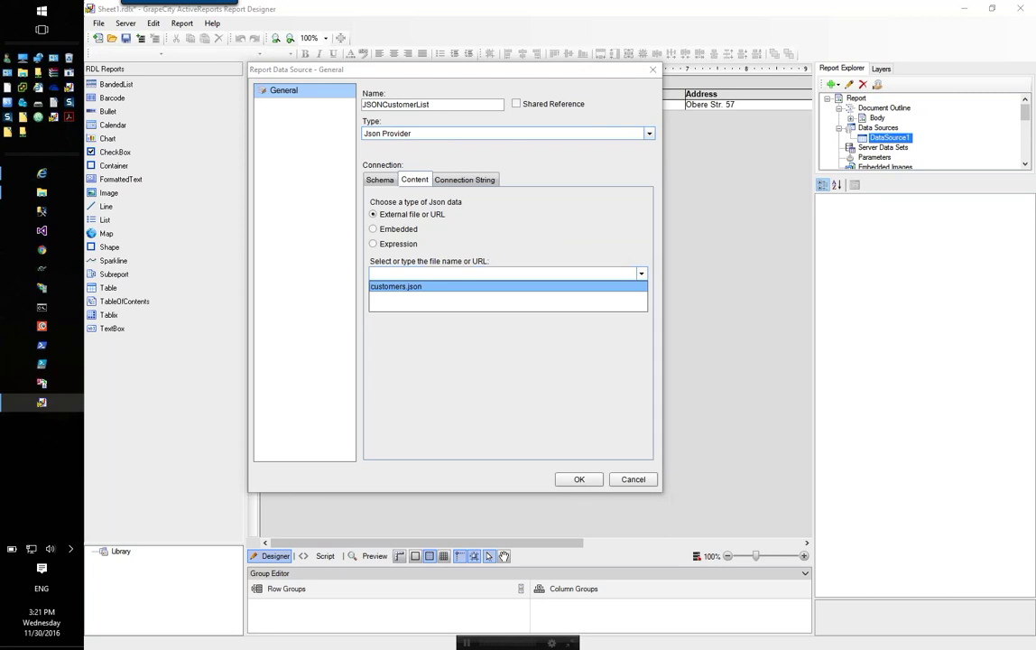
{"action": "left_click", "coordinate": [472, 287]}
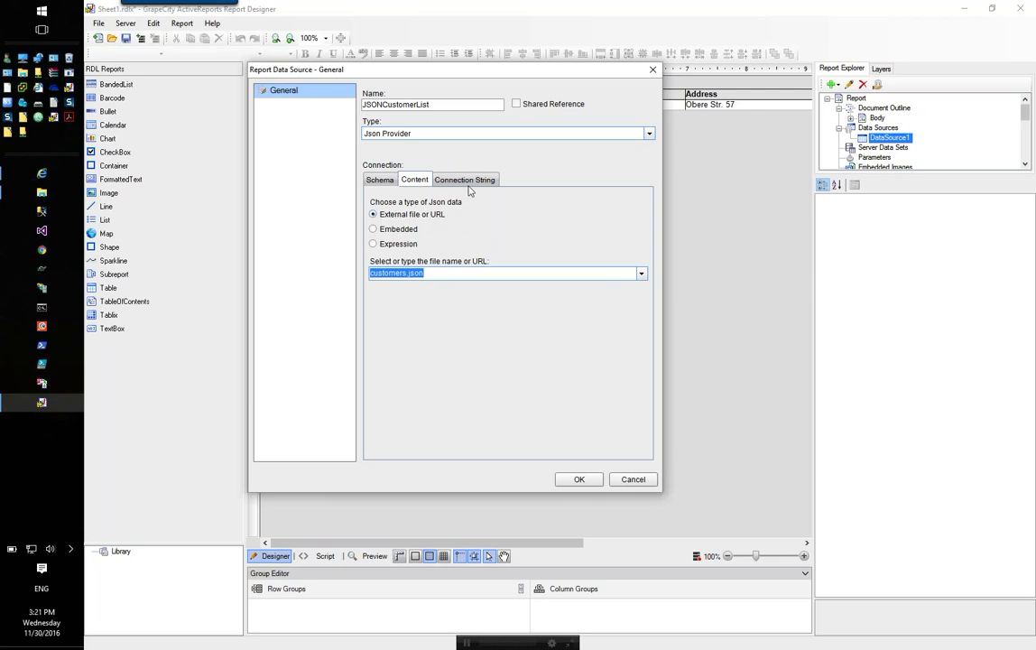
{"action": "left_click", "coordinate": [585, 481]}
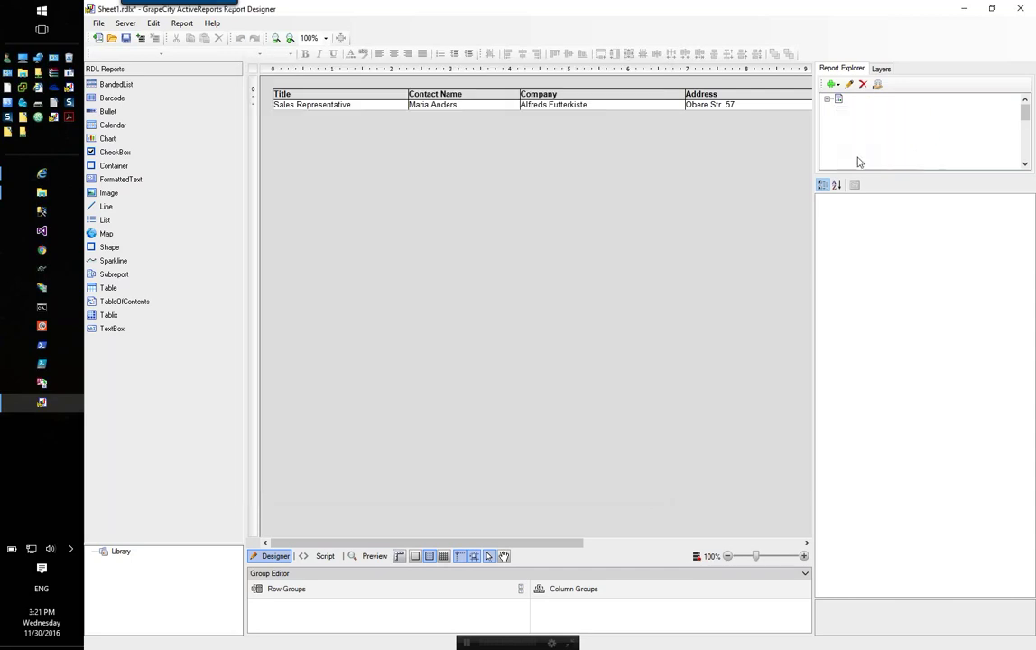
Step: Add a data set to JSONCustomerList with the query $.Customers[*] built in the JSON Query Builder
{"action": "right_click", "coordinate": [898, 142]}
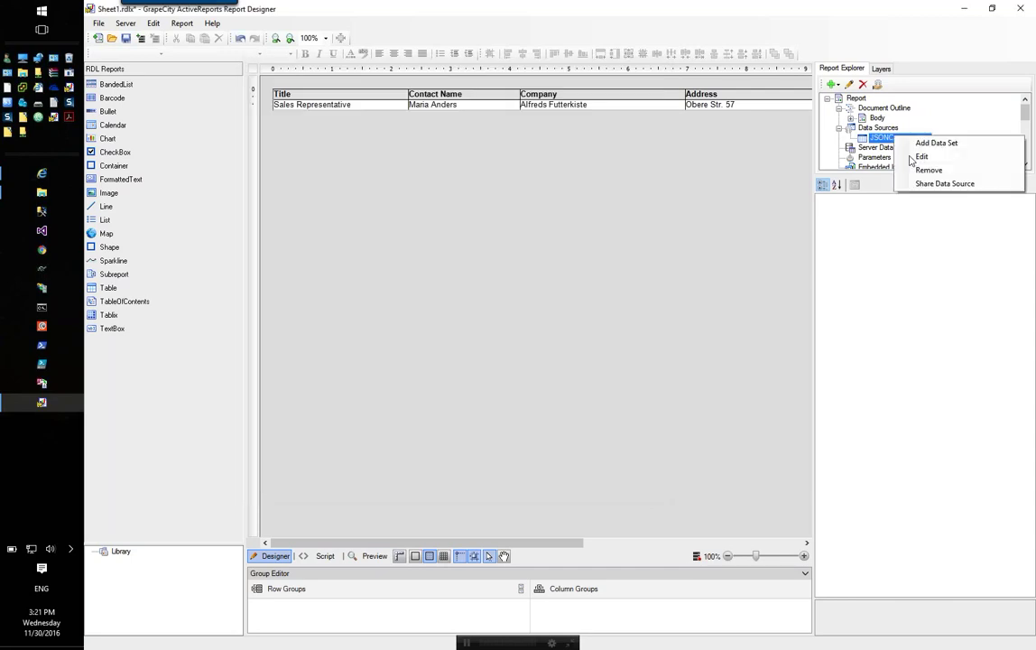
{"action": "left_click", "coordinate": [936, 145]}
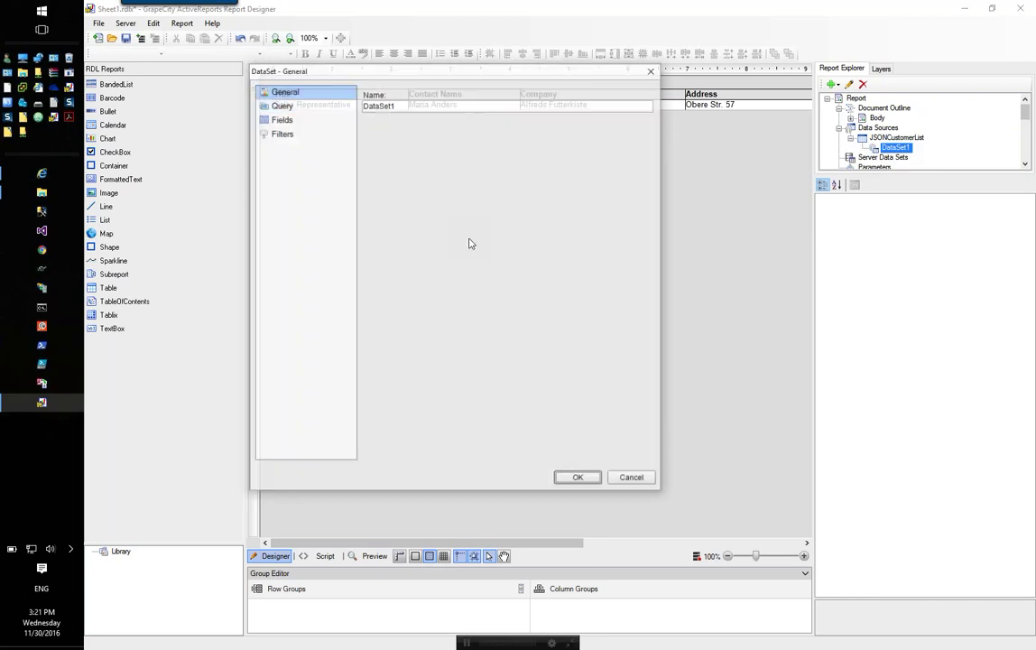
{"action": "left_click", "coordinate": [293, 108]}
{"action": "left_click", "coordinate": [404, 144]}
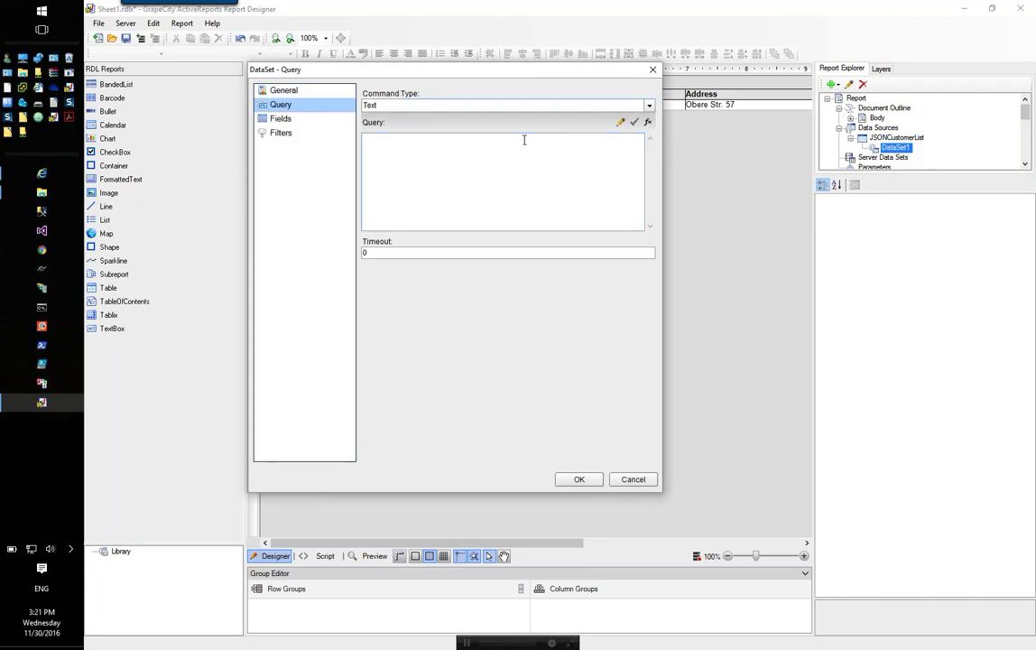
{"action": "left_click", "coordinate": [620, 121]}
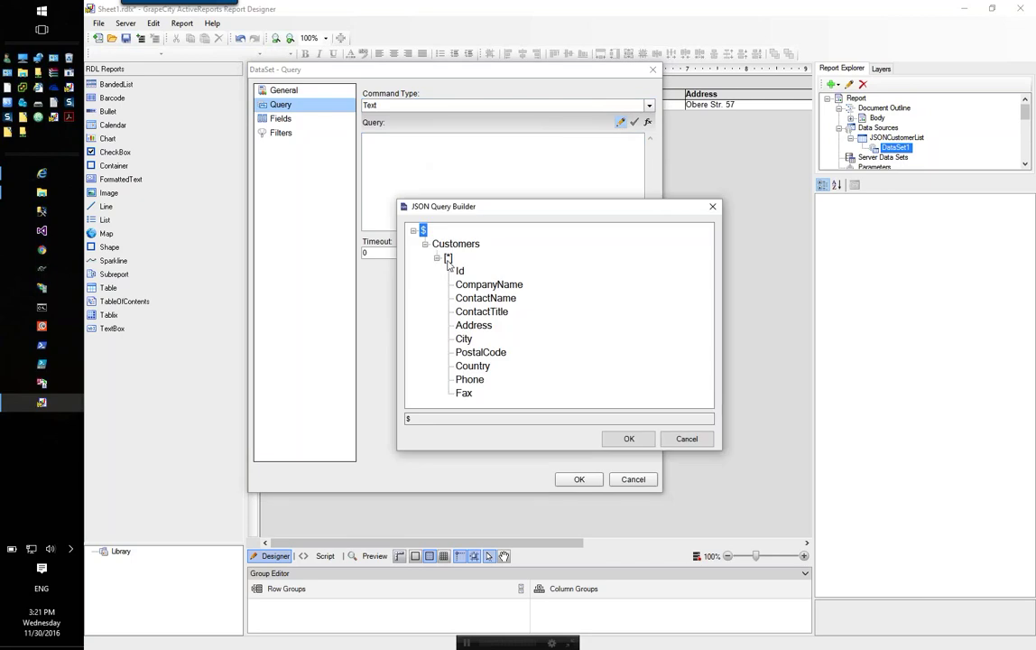
{"action": "left_click", "coordinate": [448, 259]}
{"action": "left_click", "coordinate": [629, 439]}
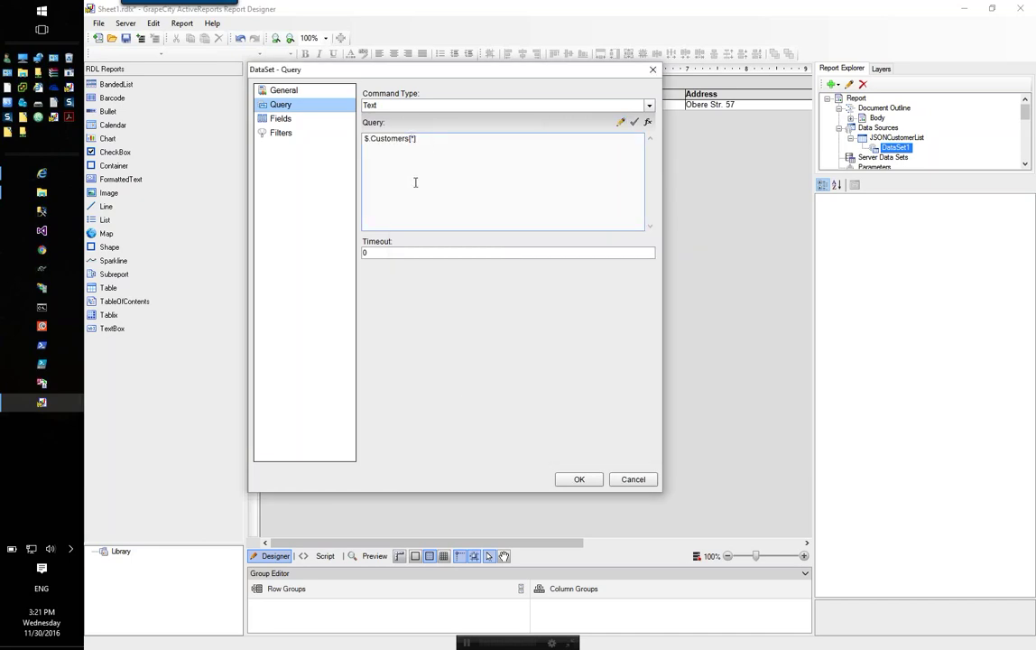
{"action": "left_click", "coordinate": [579, 479]}
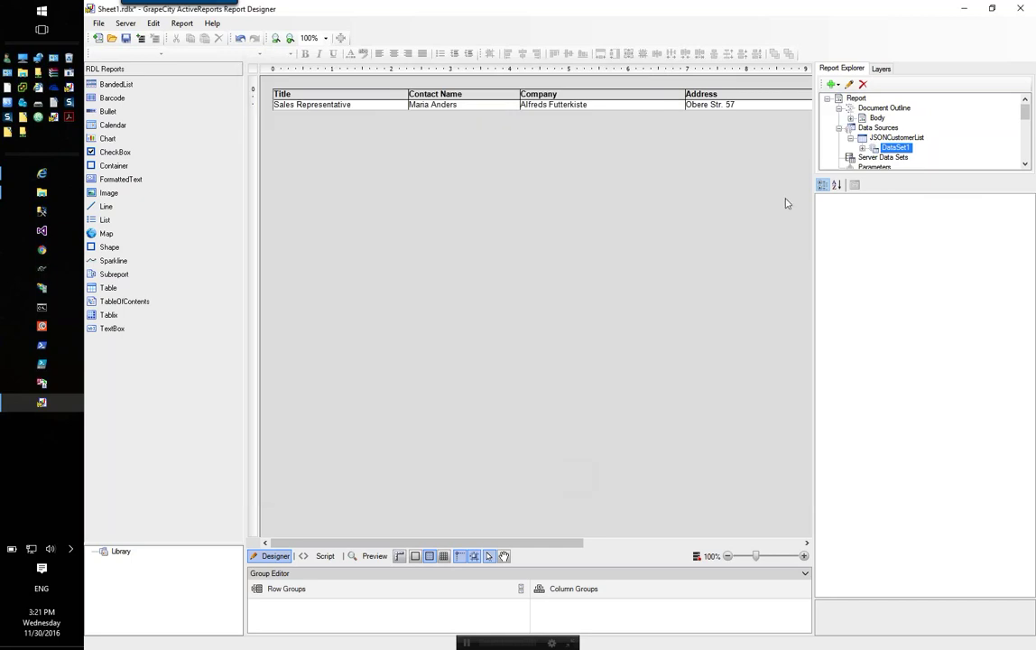
Step: Expand DataSet1 and look through its list of fields
{"action": "left_click", "coordinate": [862, 147]}
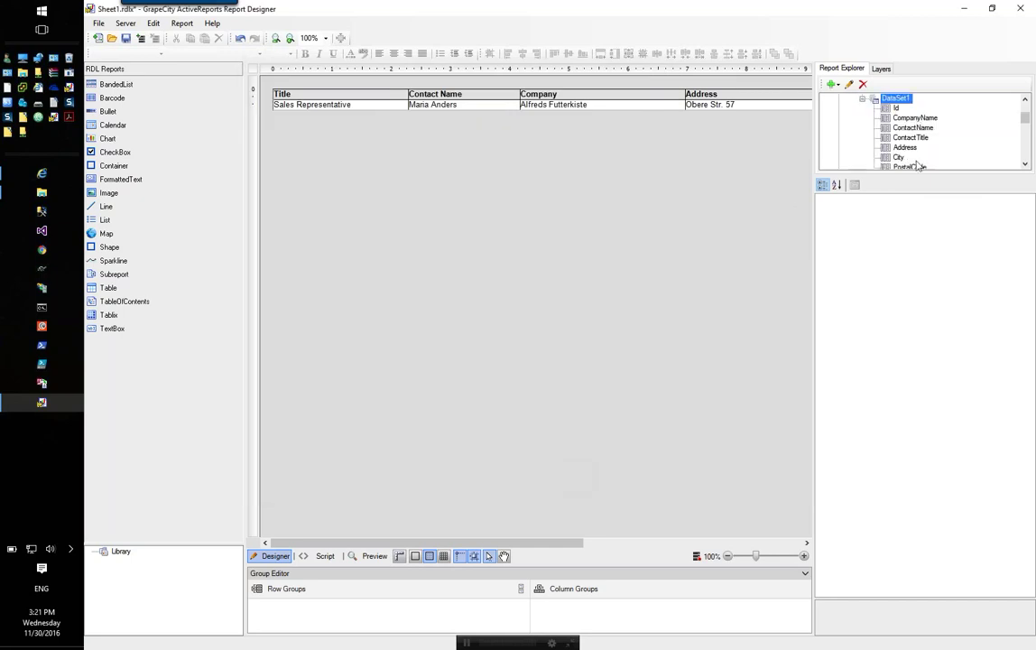
{"action": "left_click", "coordinate": [1026, 165]}
{"action": "left_click", "coordinate": [1025, 164]}
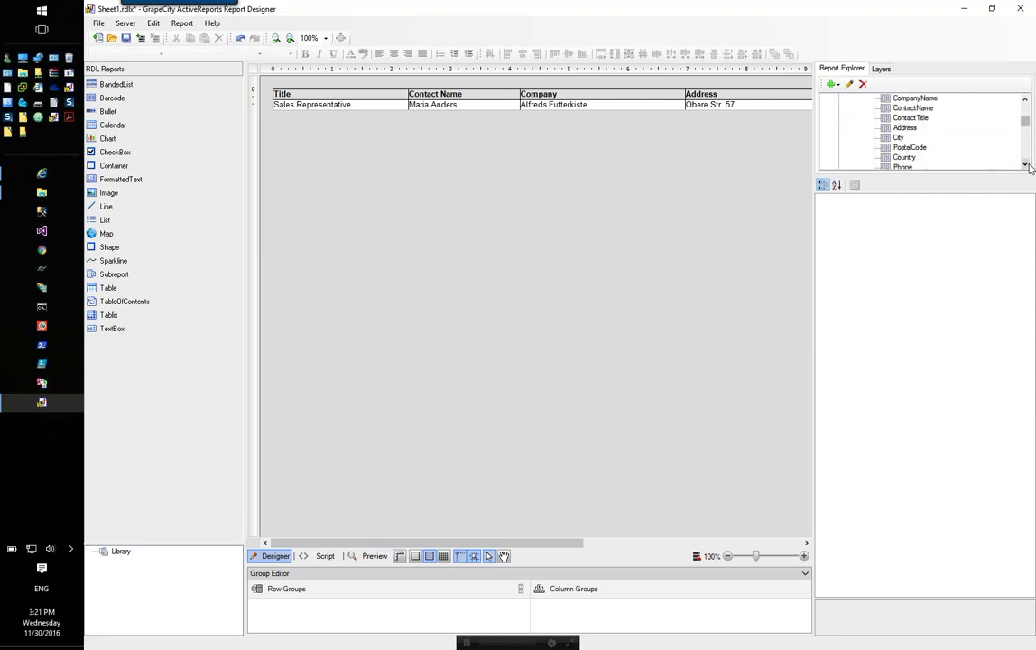
{"action": "left_click", "coordinate": [1025, 164]}
{"action": "left_click", "coordinate": [1026, 164]}
{"action": "left_click", "coordinate": [1026, 164]}
{"action": "scroll", "coordinate": [794, 140], "scroll_direction": "up", "scroll_amount": 3}
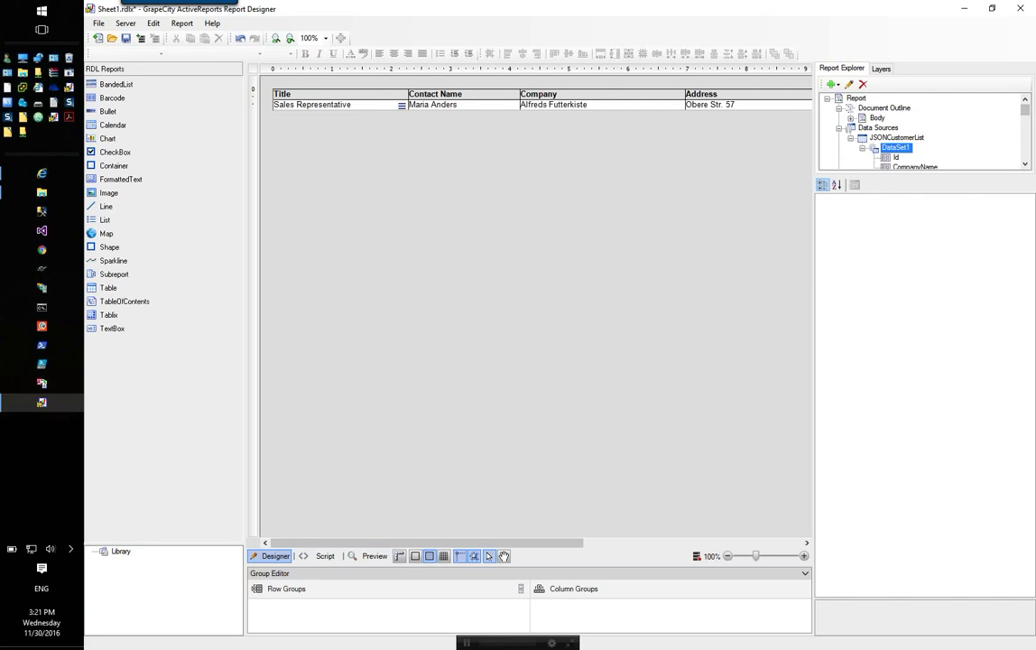
Step: Bind the detail cells under Title and Contact Name to the ContactTitle and ContactName fields
{"action": "left_click", "coordinate": [390, 106]}
{"action": "left_click", "coordinate": [402, 106]}
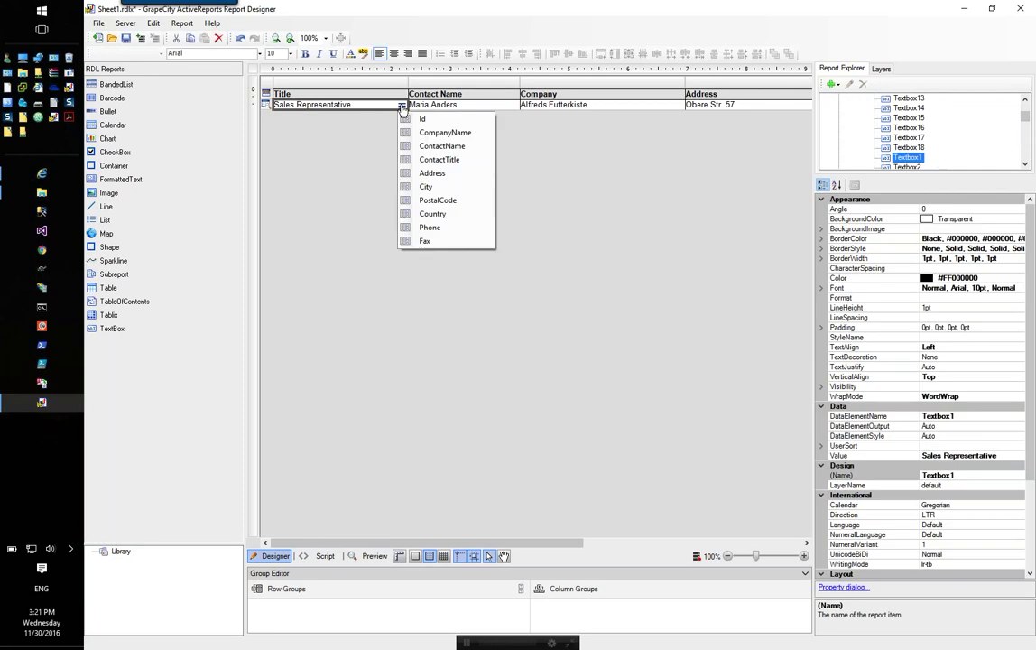
{"action": "left_click", "coordinate": [452, 160]}
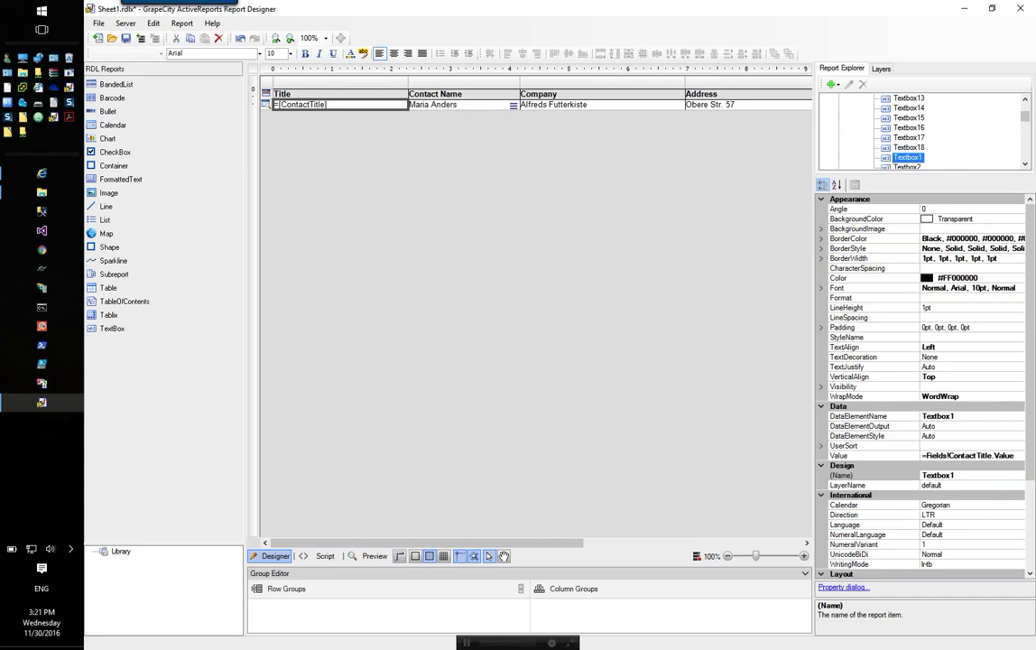
{"action": "left_click", "coordinate": [488, 106]}
{"action": "left_click", "coordinate": [513, 106]}
{"action": "left_click", "coordinate": [568, 146]}
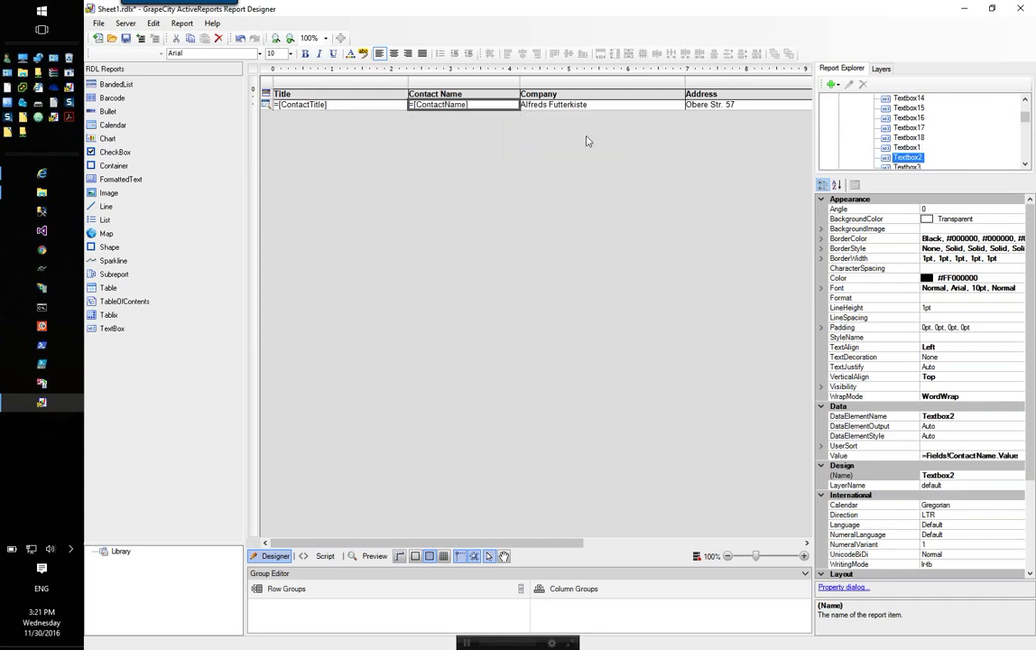
Step: Bind the detail cells under Company and Address to the CompanyName and Address fields
{"action": "left_click", "coordinate": [596, 106]}
{"action": "left_click", "coordinate": [678, 105]}
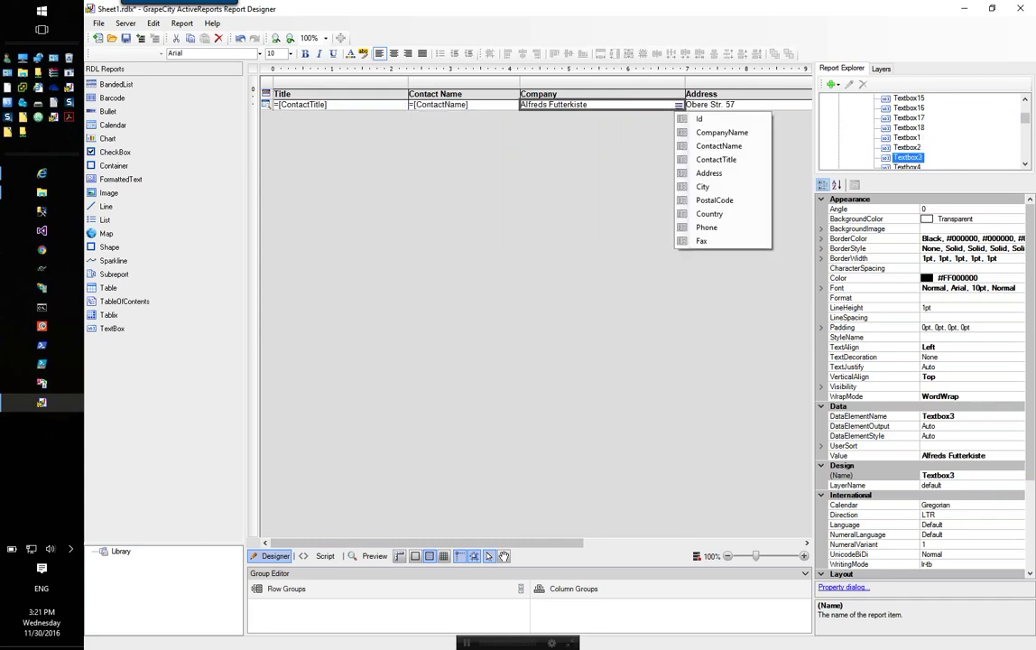
{"action": "left_click", "coordinate": [722, 133]}
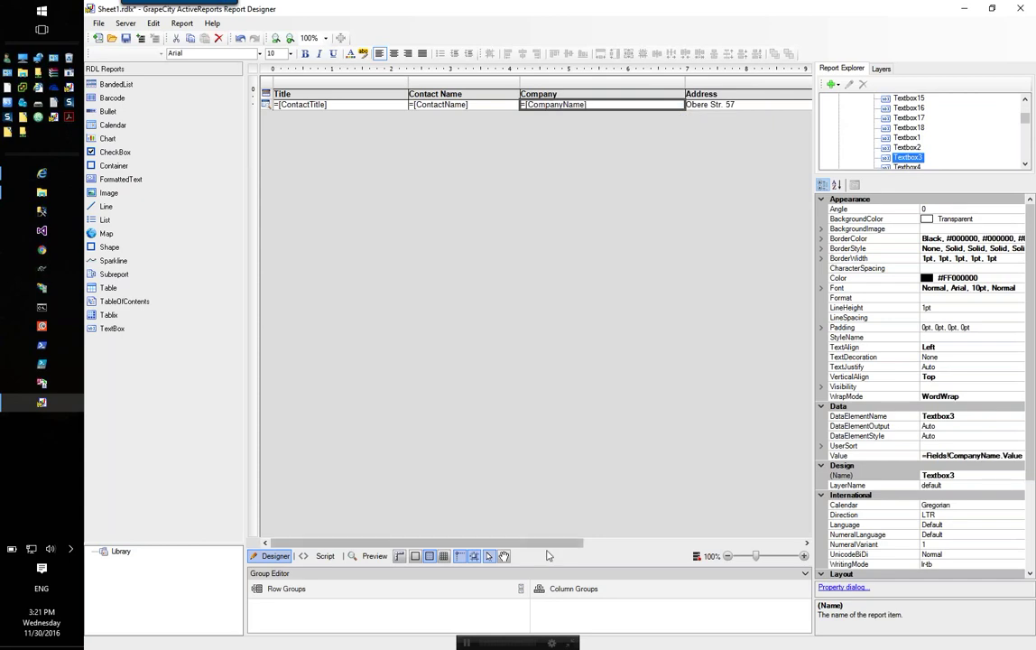
{"action": "left_click_drag", "start_coordinate": [555, 546], "coordinate": [691, 536]}
{"action": "left_click", "coordinate": [656, 107]}
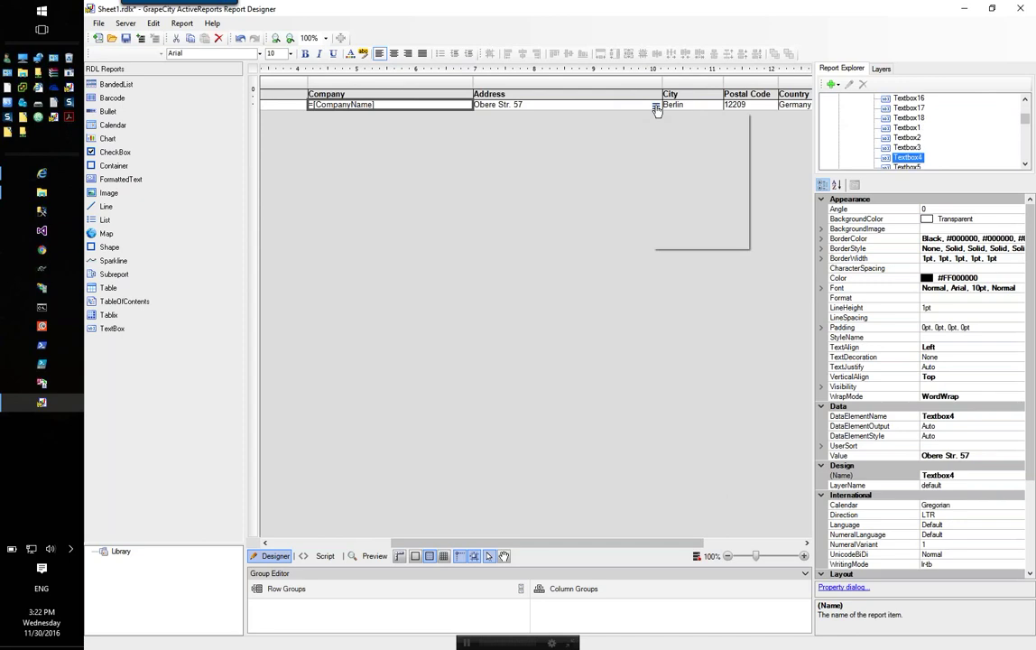
{"action": "left_click", "coordinate": [704, 173]}
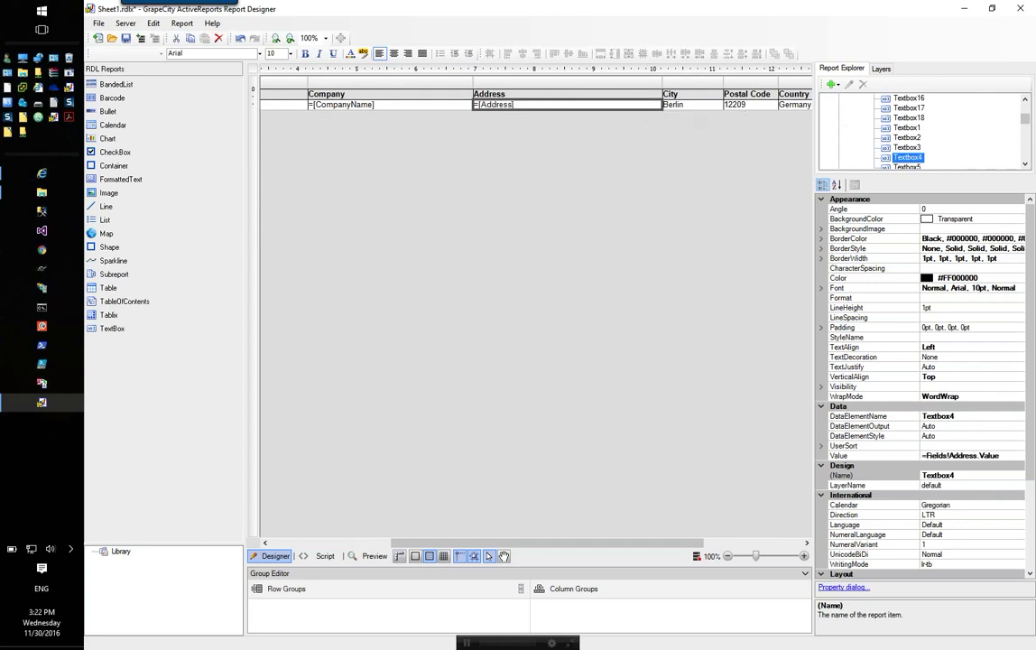
{"action": "left_click", "coordinate": [712, 106]}
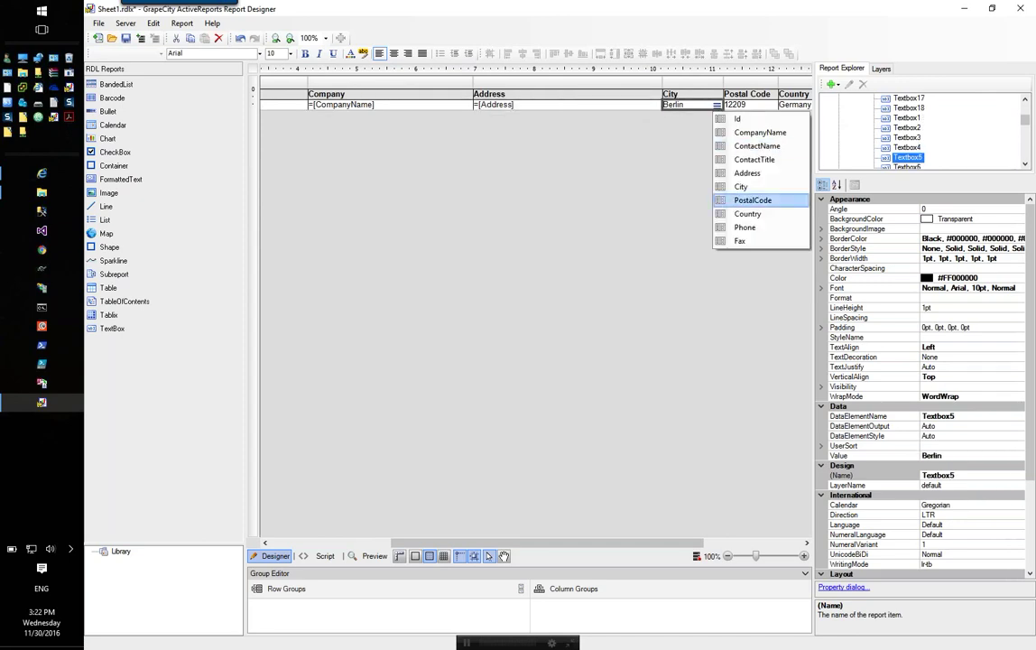
{"action": "left_click", "coordinate": [691, 108]}
{"action": "right_click", "coordinate": [691, 106]}
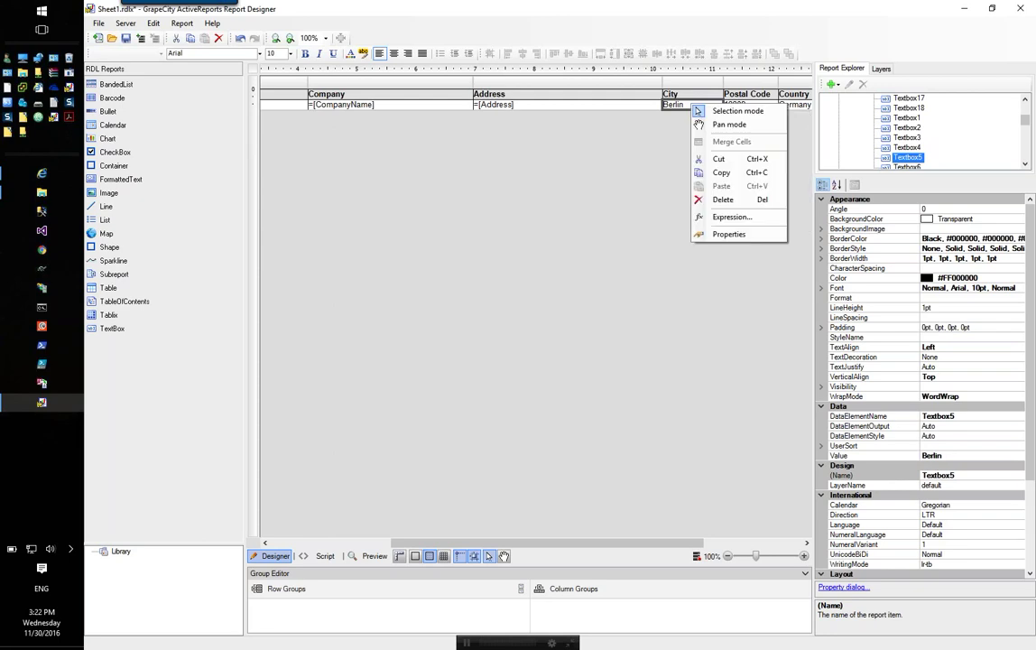
{"action": "left_click", "coordinate": [735, 218]}
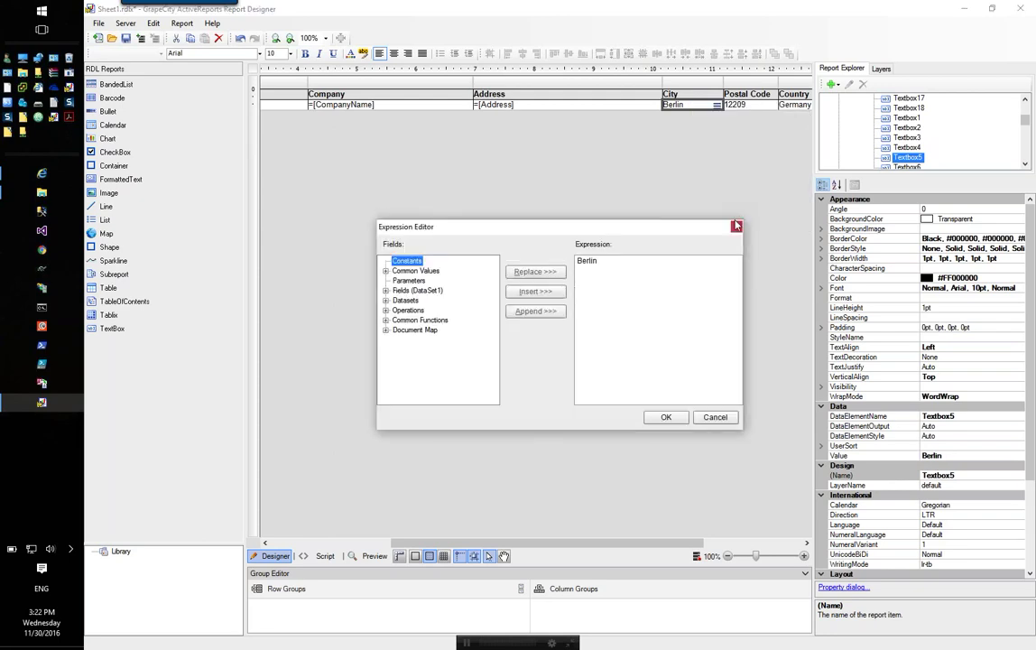
{"action": "left_click", "coordinate": [713, 417]}
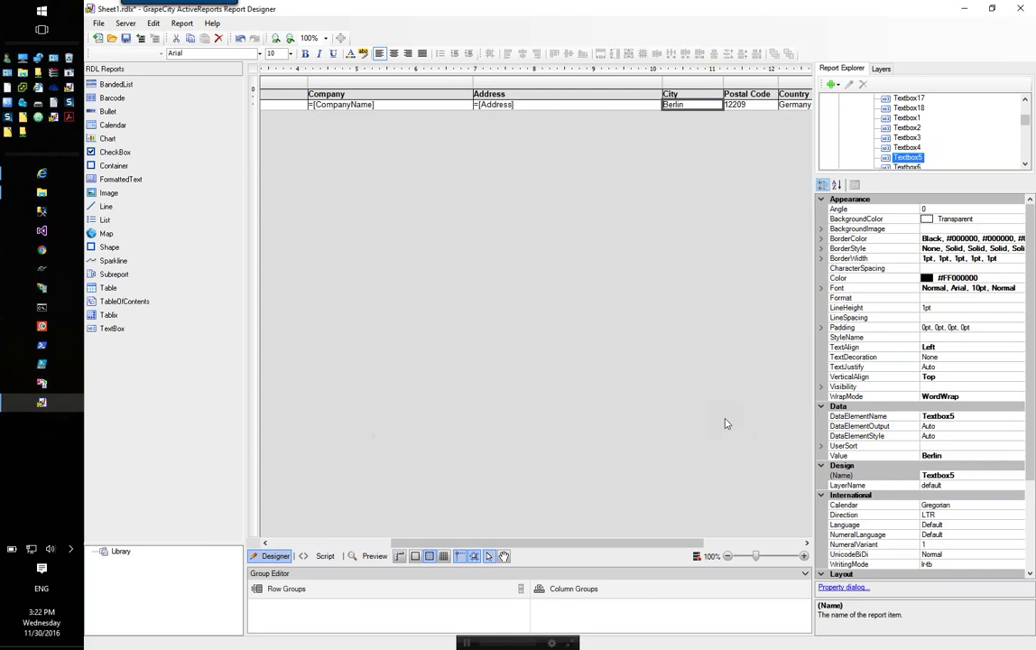
{"action": "right_click", "coordinate": [677, 109]}
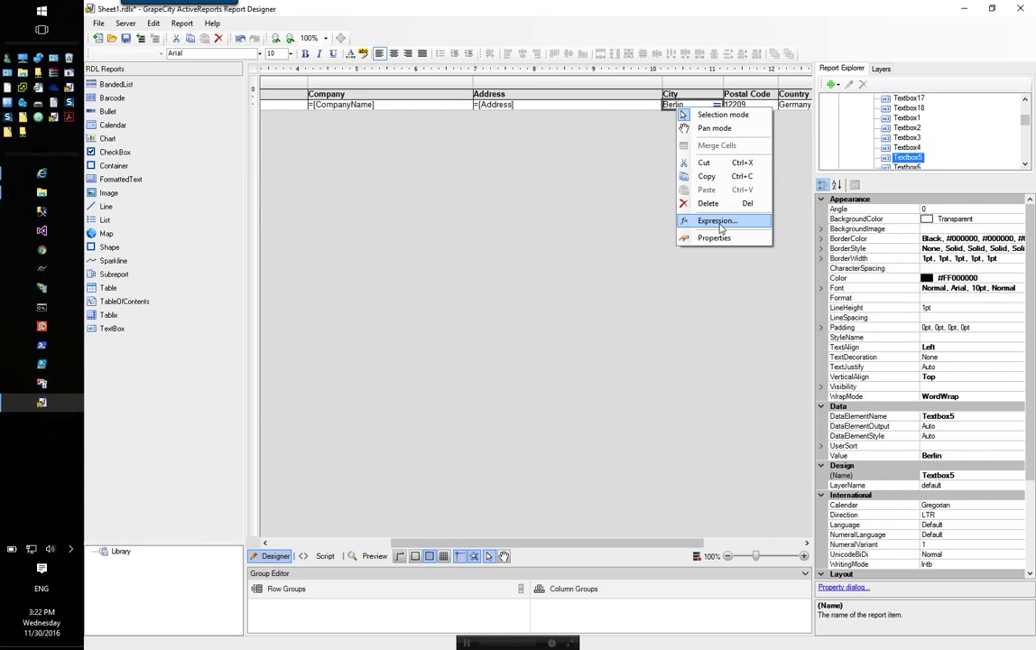
{"action": "left_click", "coordinate": [1018, 456]}
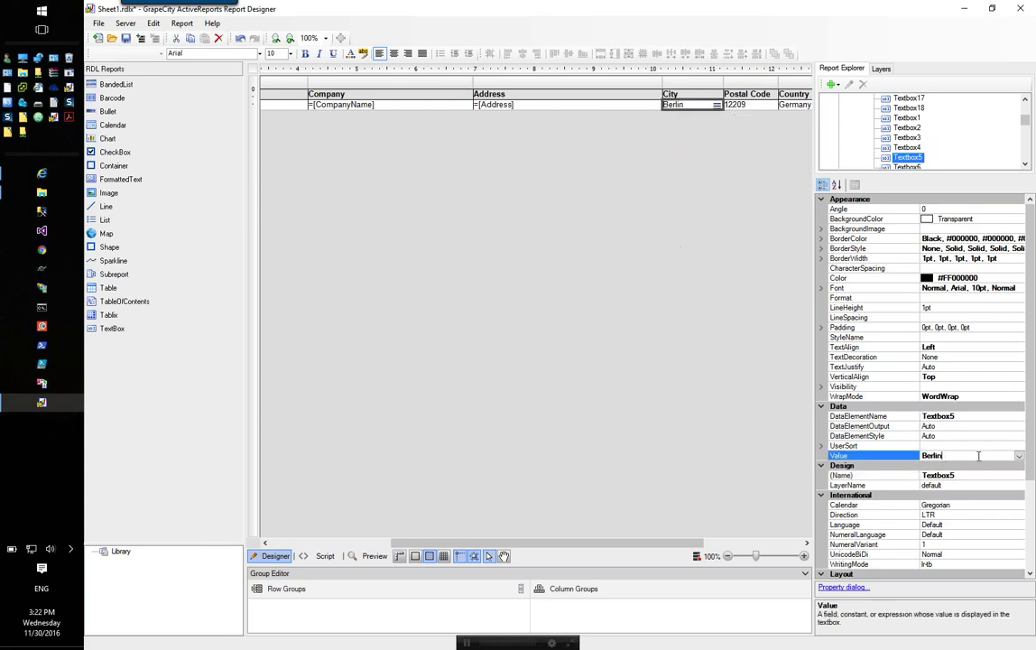
{"action": "left_click", "coordinate": [1019, 457]}
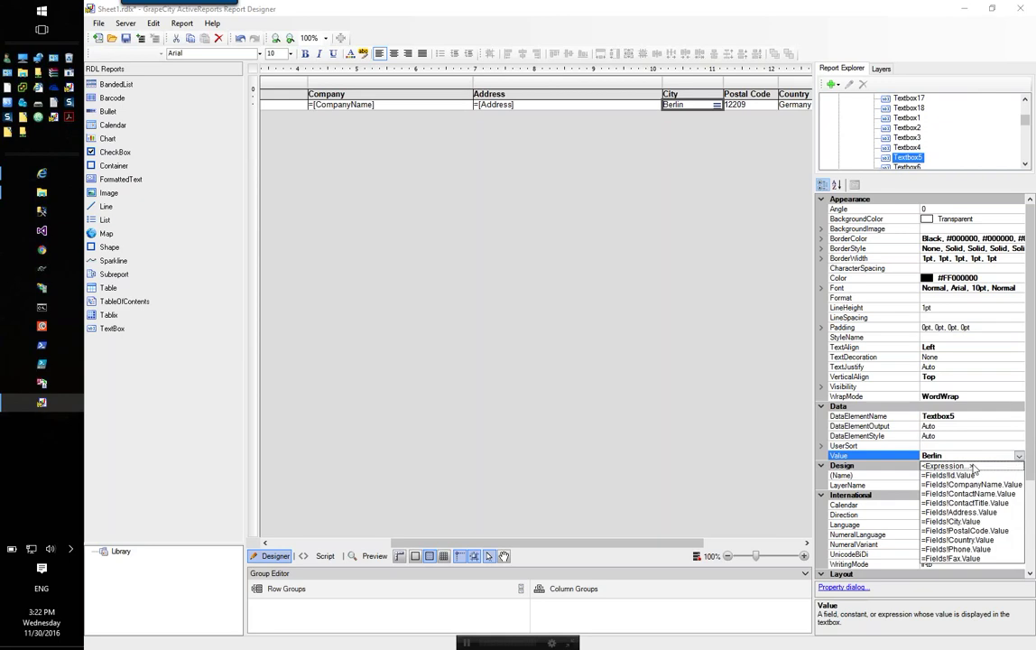
Step: Replace the content of the detail cell under City with an expression that starts with =Fields!City.Value
{"action": "right_click", "coordinate": [697, 108]}
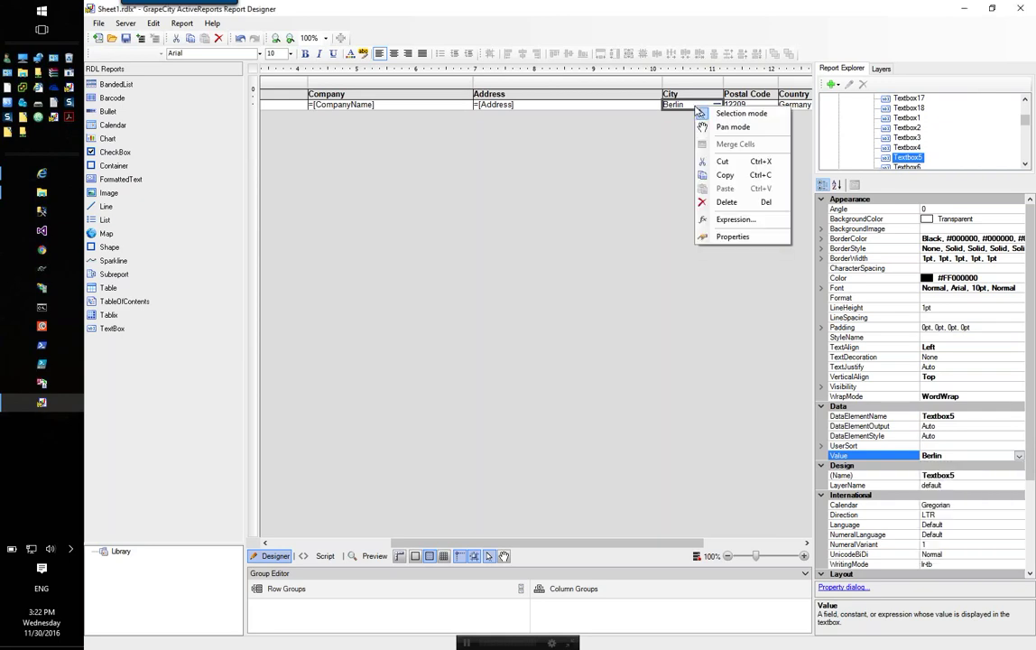
{"action": "left_click", "coordinate": [733, 225]}
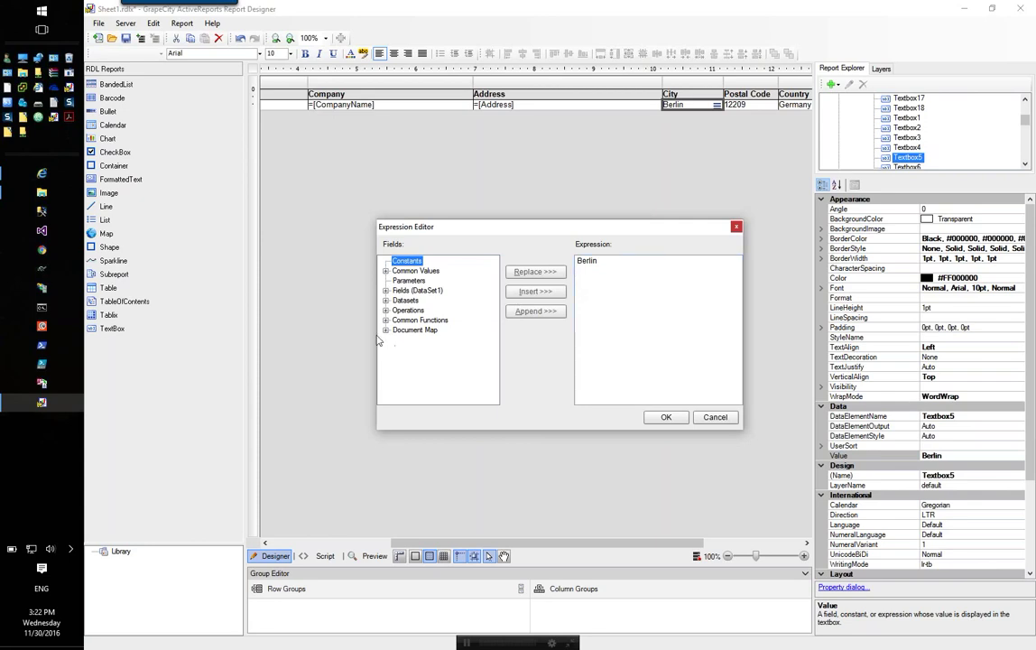
{"action": "left_click", "coordinate": [605, 261]}
{"action": "double_click", "coordinate": [589, 261]}
{"action": "type", "text": "="}
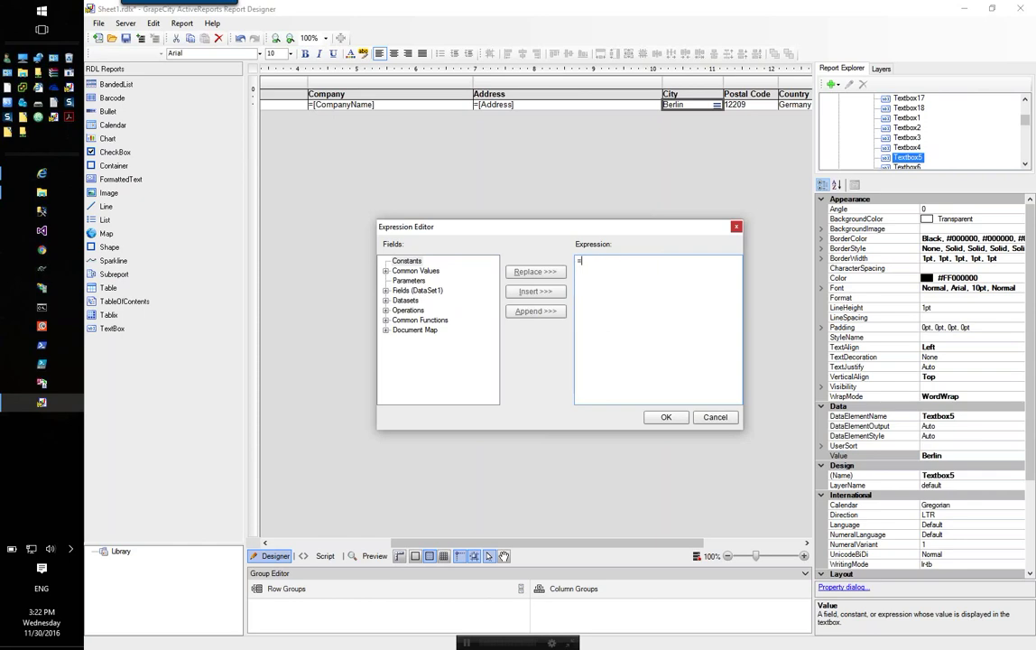
{"action": "left_click", "coordinate": [385, 290]}
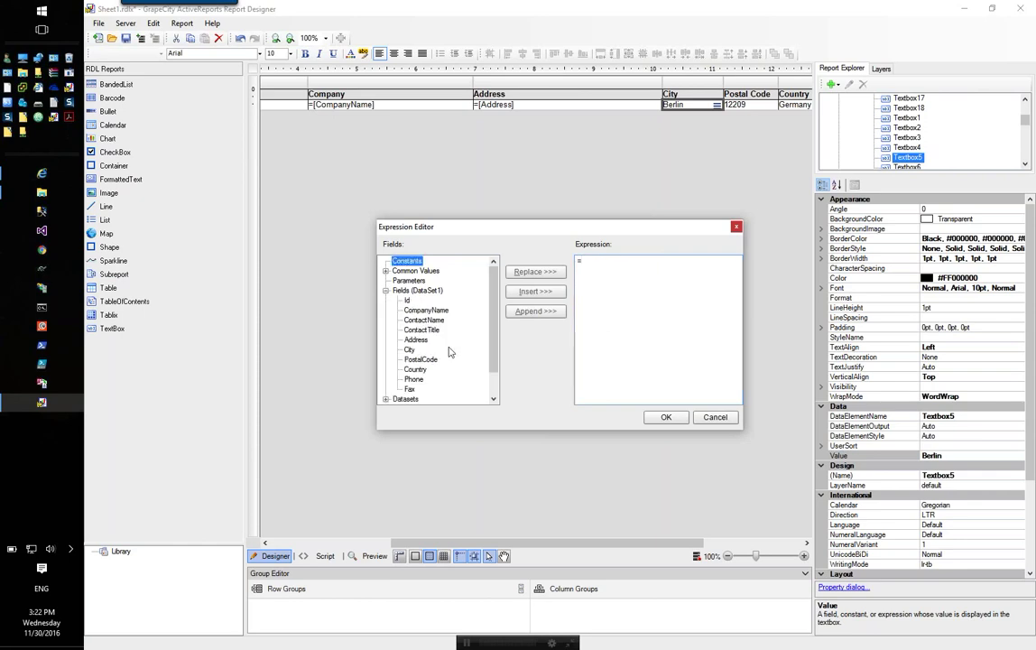
{"action": "double_click", "coordinate": [410, 350]}
Step: Append Fields!PostalCode.Value and Fields!Country.Value to the City expression, joining each with + " " +, and apply it
{"action": "left_click", "coordinate": [587, 303]}
{"action": "type", "text": "+ \""}
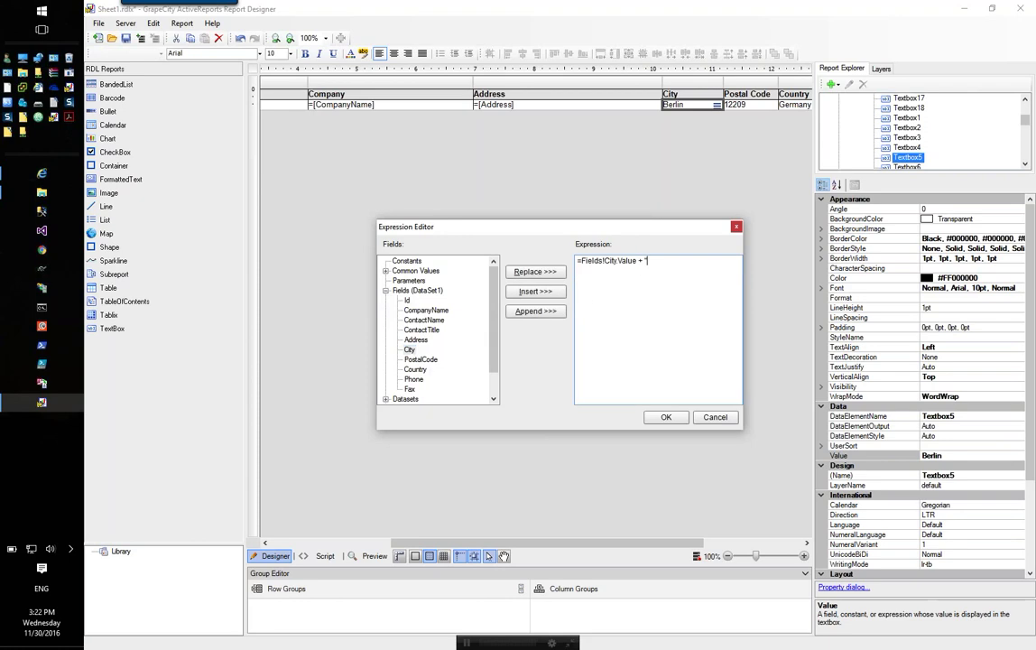
{"action": "type", "text": " \" +"}
{"action": "left_click", "coordinate": [426, 362]}
{"action": "double_click", "coordinate": [426, 362]}
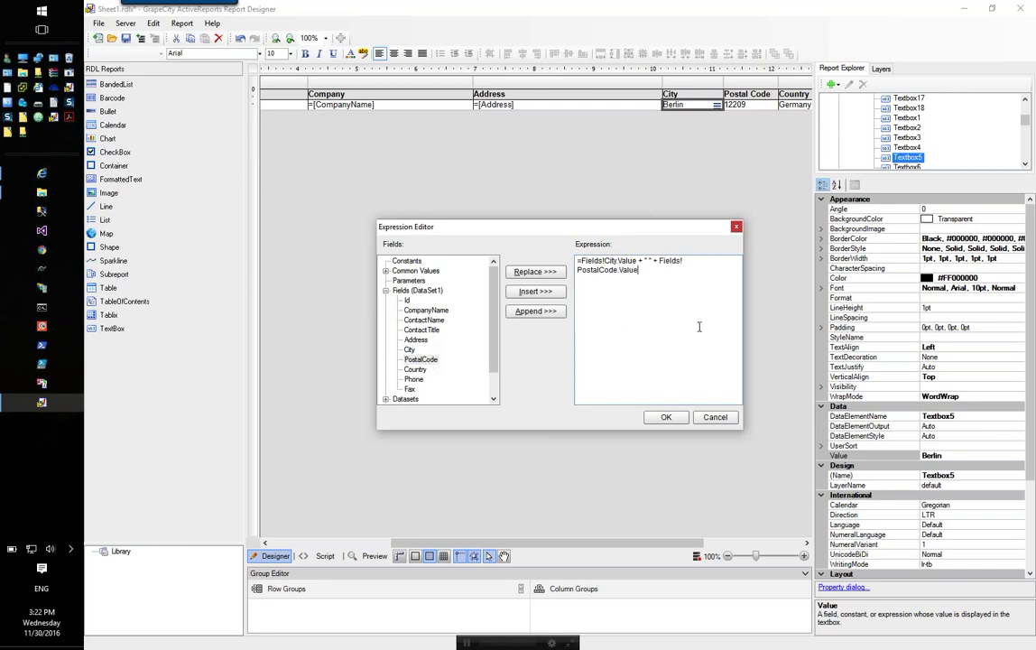
{"action": "type", "text": "+ \" \" +"}
{"action": "double_click", "coordinate": [415, 370]}
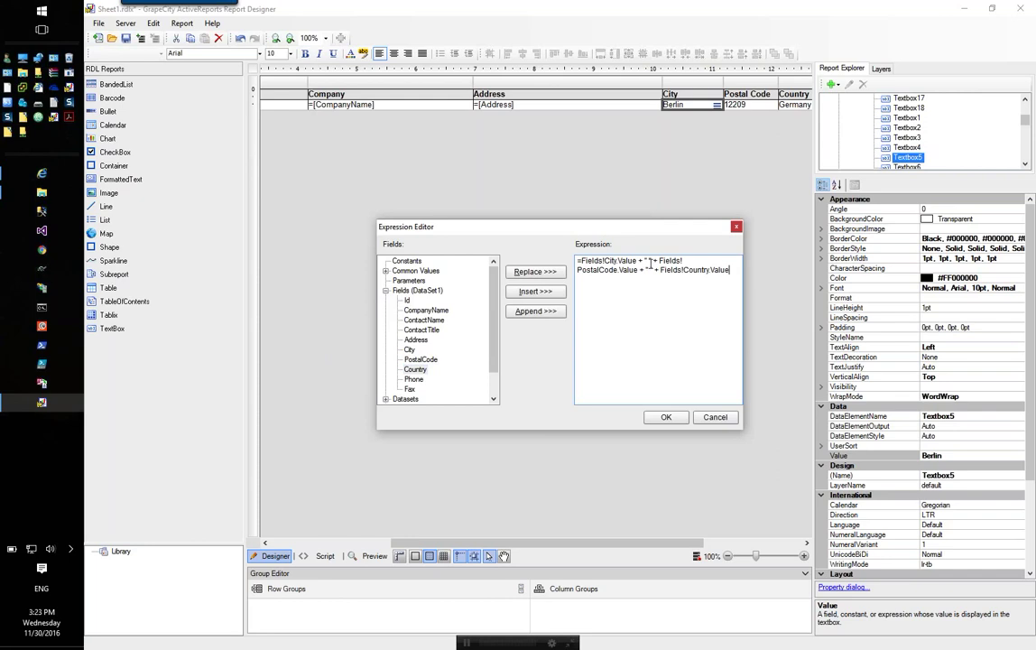
{"action": "left_click", "coordinate": [666, 417]}
Step: Delete the Postal Code and Country columns from the table
{"action": "left_click_drag", "start_coordinate": [607, 541], "coordinate": [609, 539]}
{"action": "scroll", "coordinate": [609, 539], "scroll_direction": "right", "scroll_amount": 3}
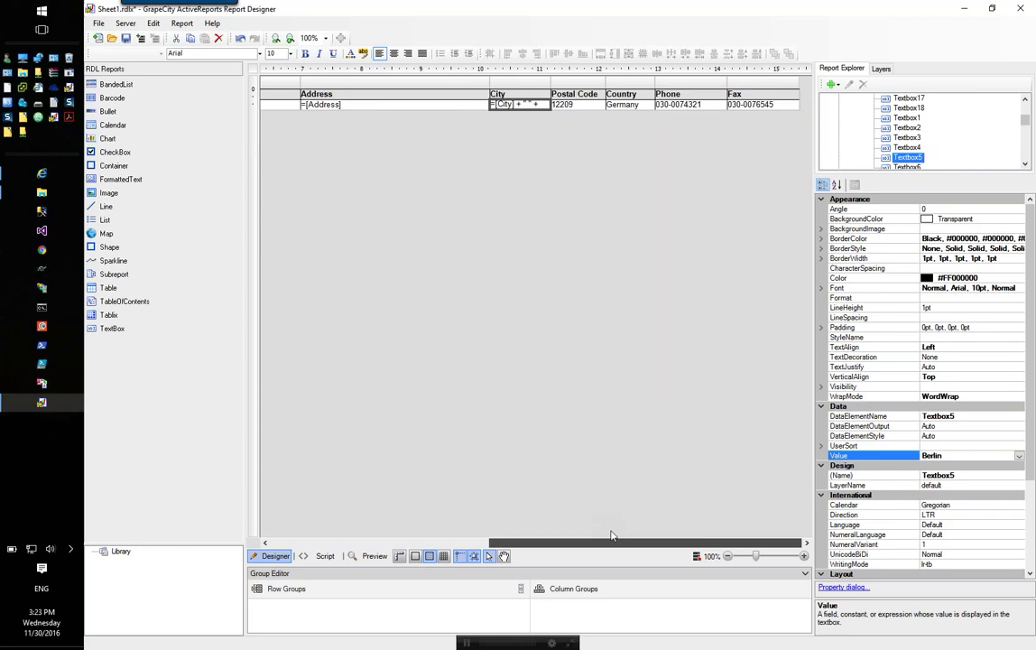
{"action": "right_click", "coordinate": [578, 84]}
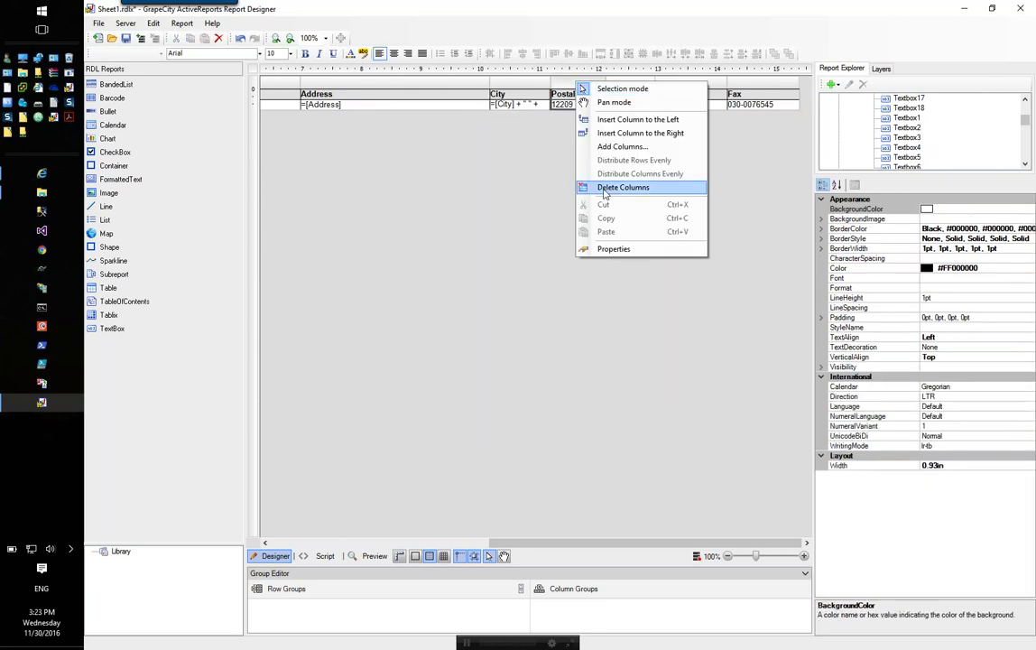
{"action": "left_click", "coordinate": [607, 185]}
{"action": "right_click", "coordinate": [577, 80]}
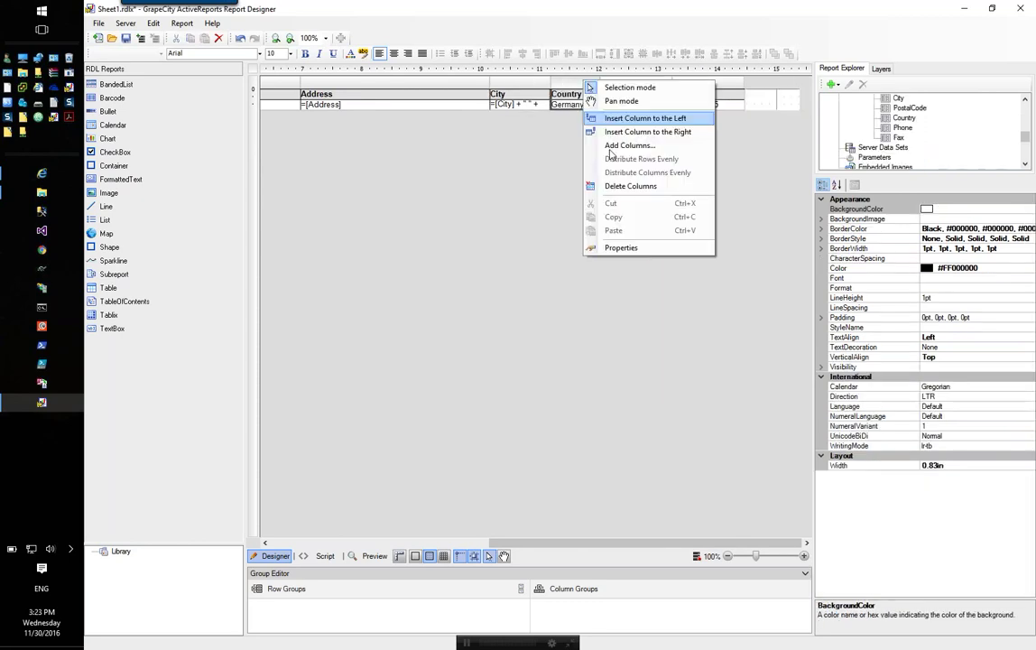
{"action": "left_click", "coordinate": [607, 185]}
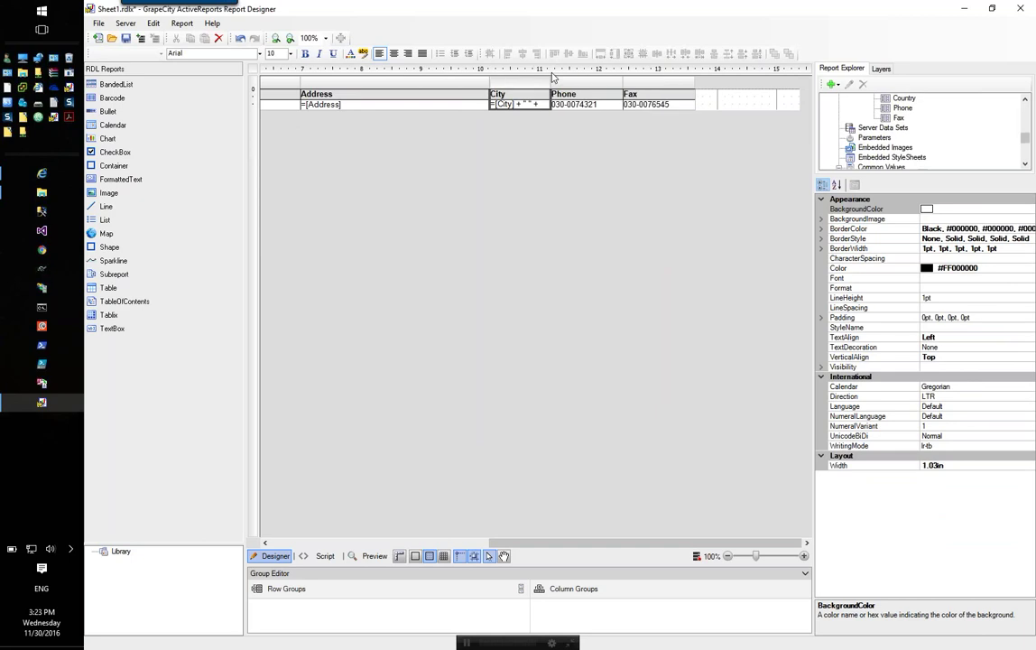
Step: Widen the City column and change its header to City/PostCode/Country
{"action": "left_click_drag", "start_coordinate": [551, 80], "coordinate": [638, 81]}
{"action": "left_click", "coordinate": [546, 94]}
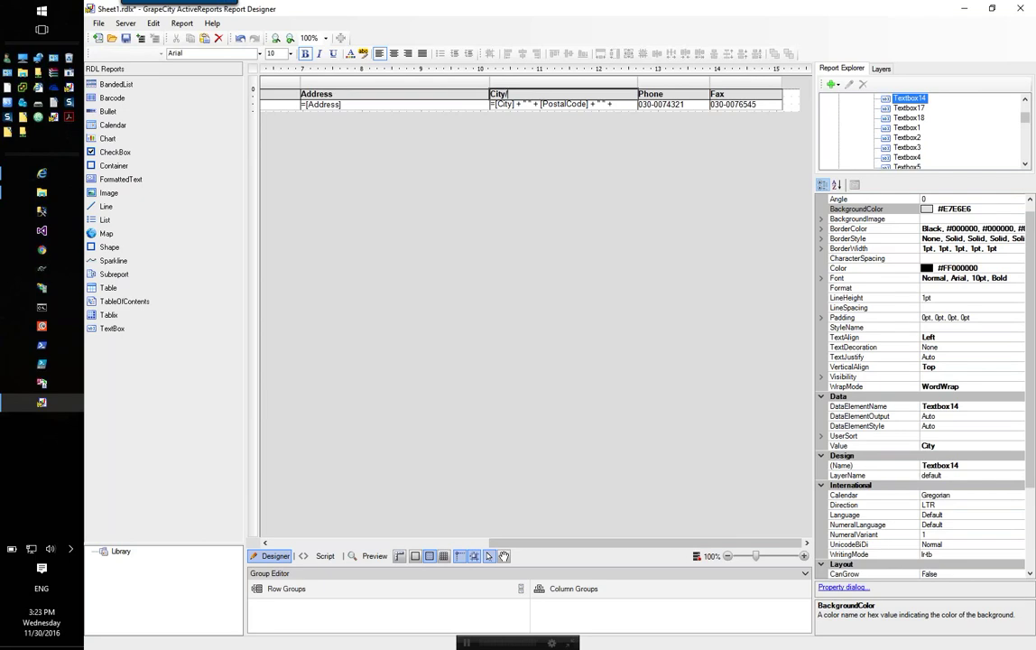
{"action": "type", "text": "/PostCode/Country"}
{"action": "left_click", "coordinate": [659, 93]}
Step: Bind the detail cells under Phone and Fax to the Phone and Fax fields
{"action": "left_click", "coordinate": [703, 105]}
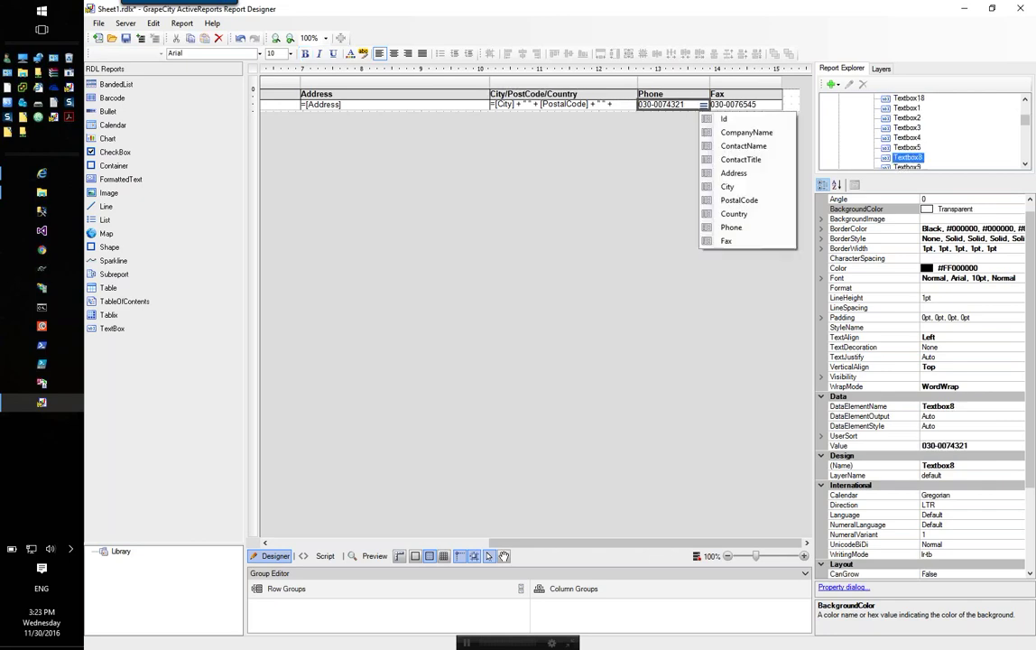
{"action": "left_click", "coordinate": [731, 227]}
{"action": "left_click", "coordinate": [776, 105]}
{"action": "left_click", "coordinate": [775, 105]}
{"action": "left_click", "coordinate": [799, 241]}
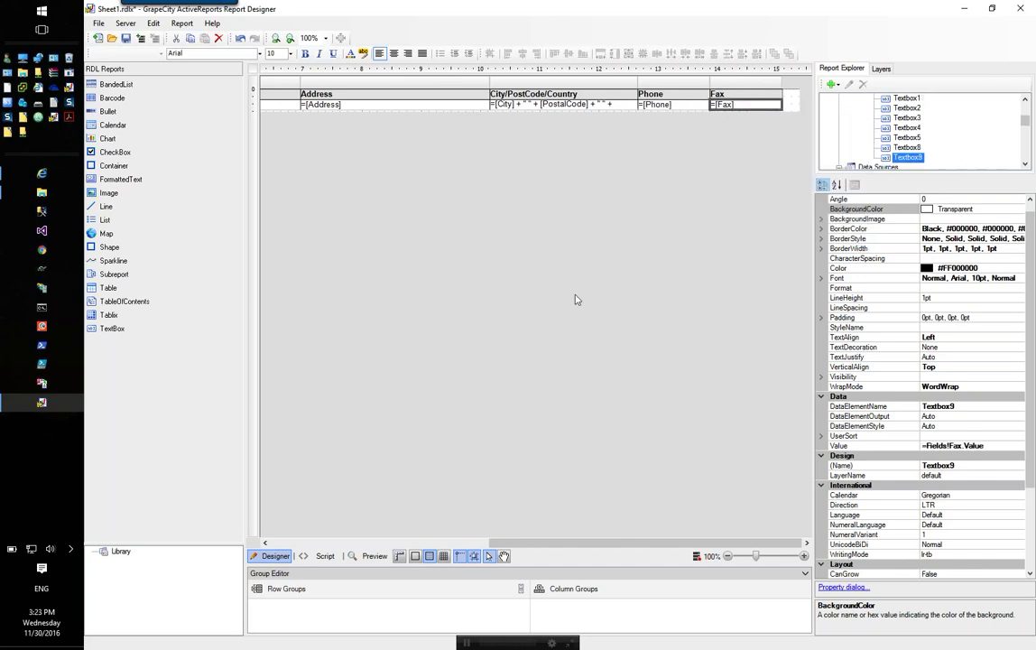
Step: Preview the report and examine the customer rows across the full table width
{"action": "left_click_drag", "start_coordinate": [608, 548], "coordinate": [273, 442]}
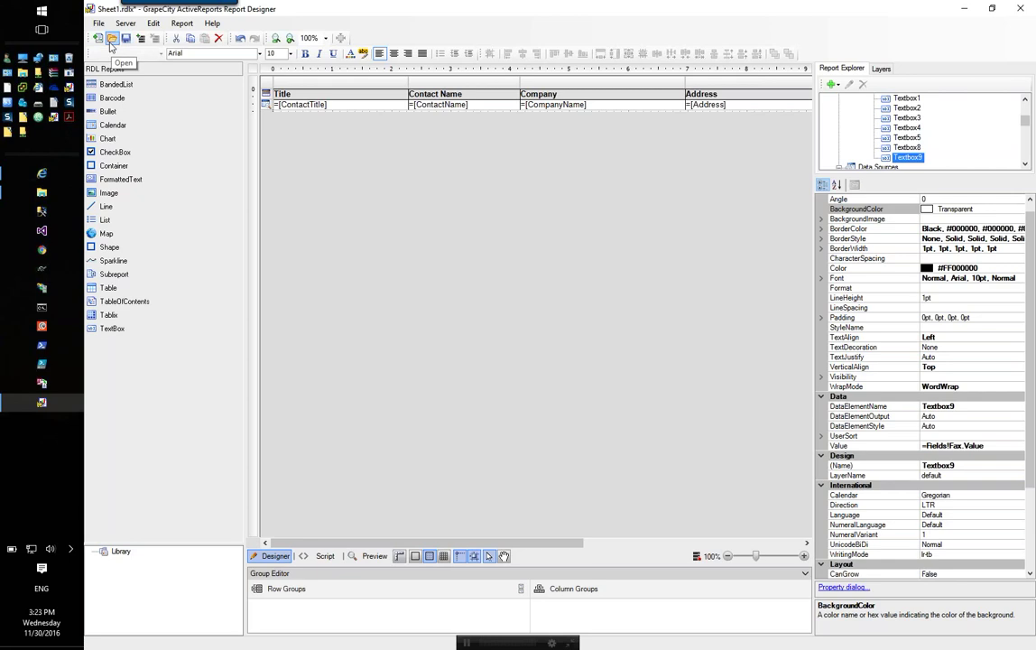
{"action": "left_click", "coordinate": [373, 556]}
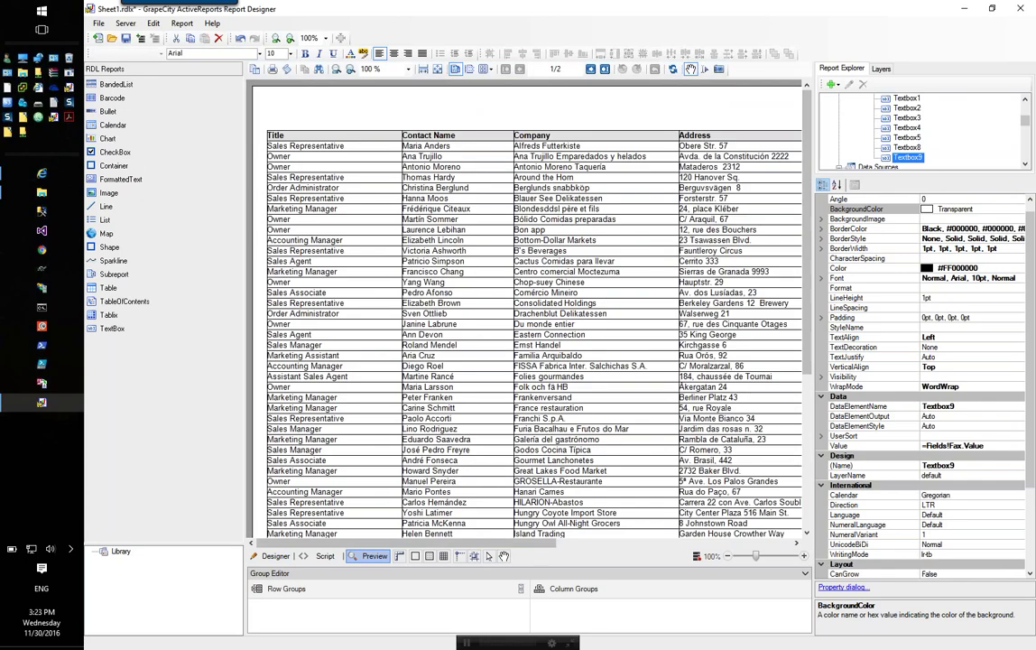
{"action": "left_click_drag", "start_coordinate": [519, 547], "coordinate": [422, 559]}
Step: Save the Sheet1.rdlx report and close the report designer
{"action": "left_click", "coordinate": [127, 39]}
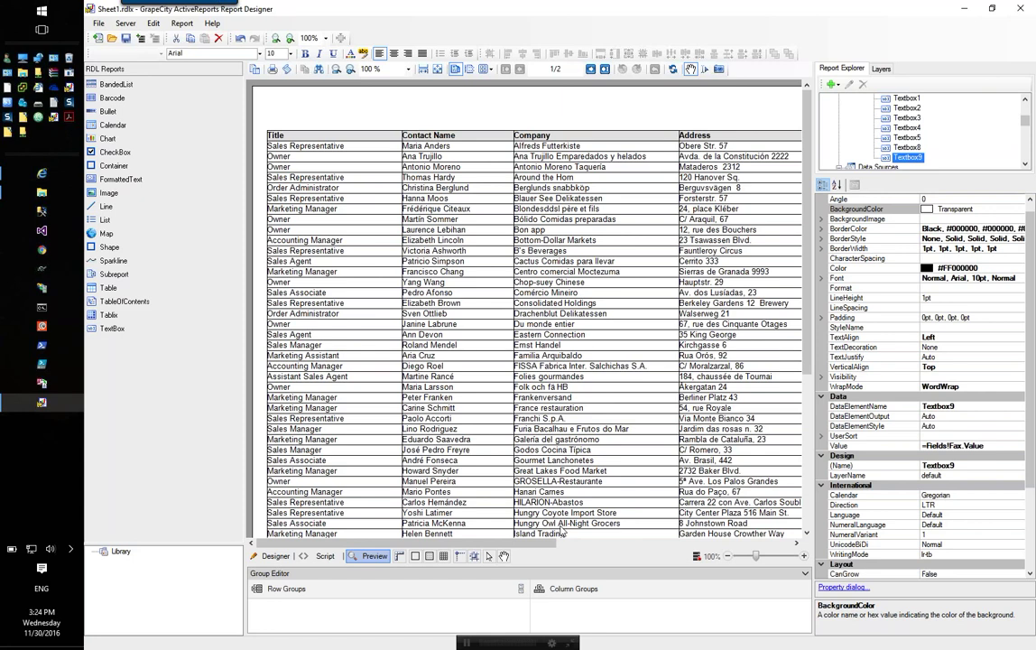
{"action": "left_click", "coordinate": [1021, 8]}
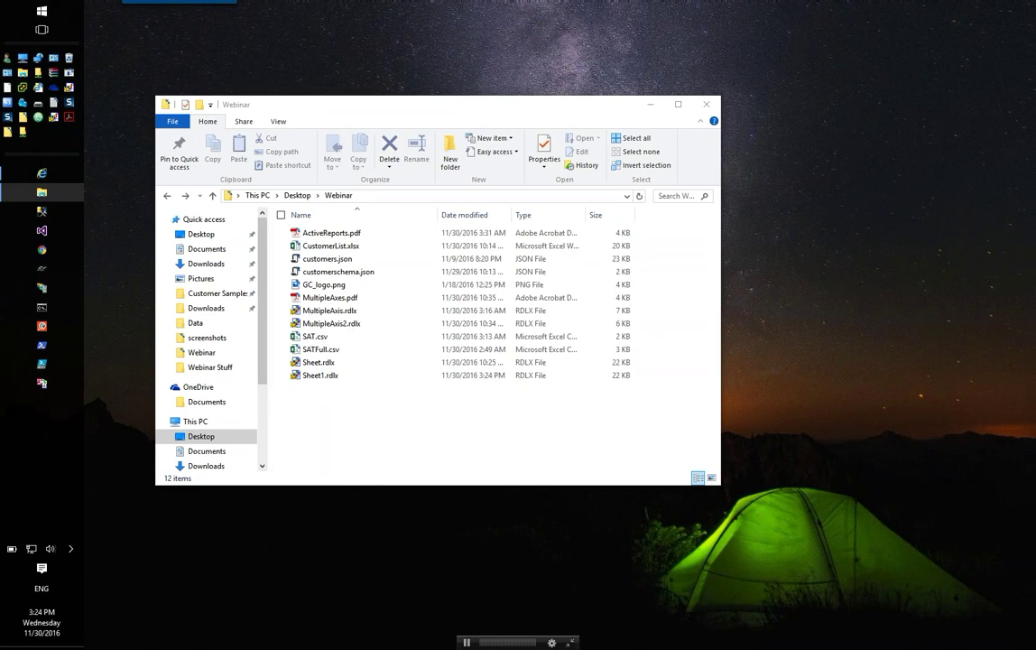
Step: Open SAT.csv from the Webinar folder in Excel despite the format warnings and fit all column widths to their contents
{"action": "left_click", "coordinate": [319, 339]}
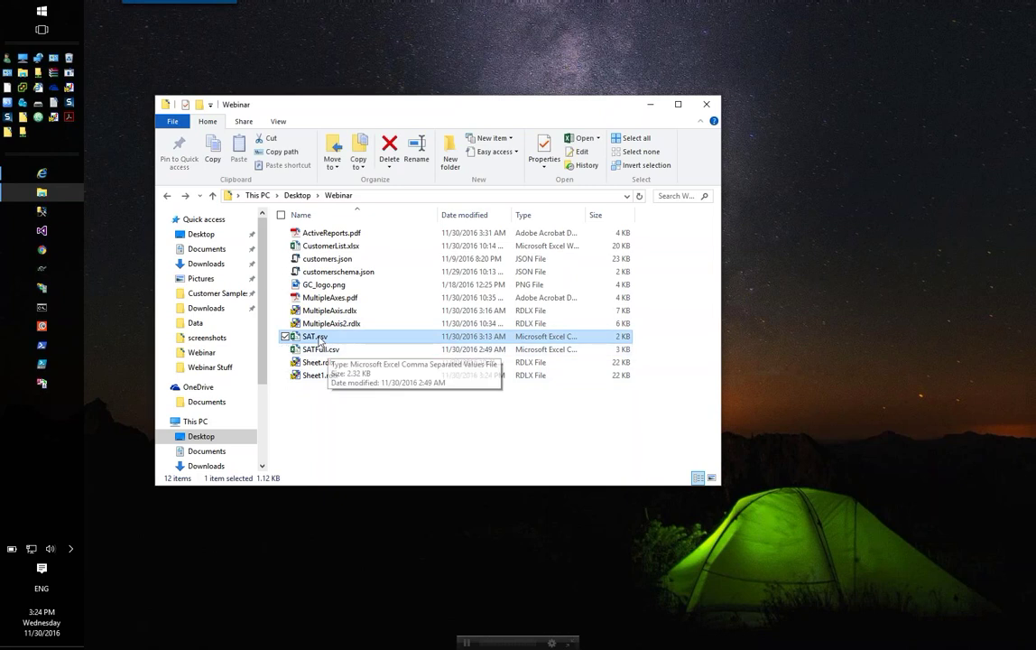
{"action": "right_click", "coordinate": [318, 337]}
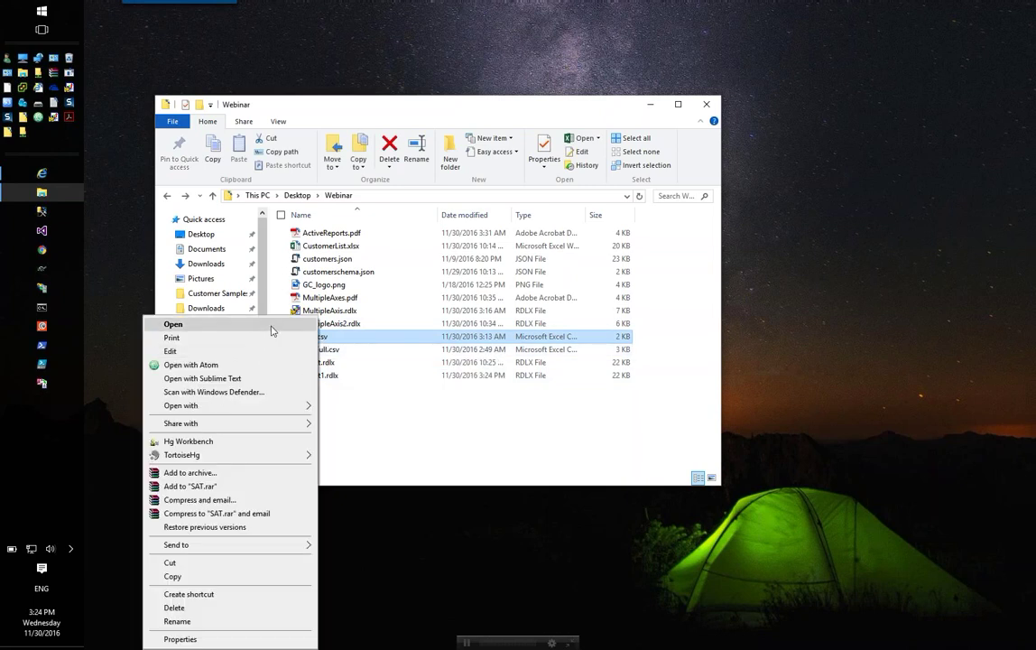
{"action": "left_click", "coordinate": [268, 326]}
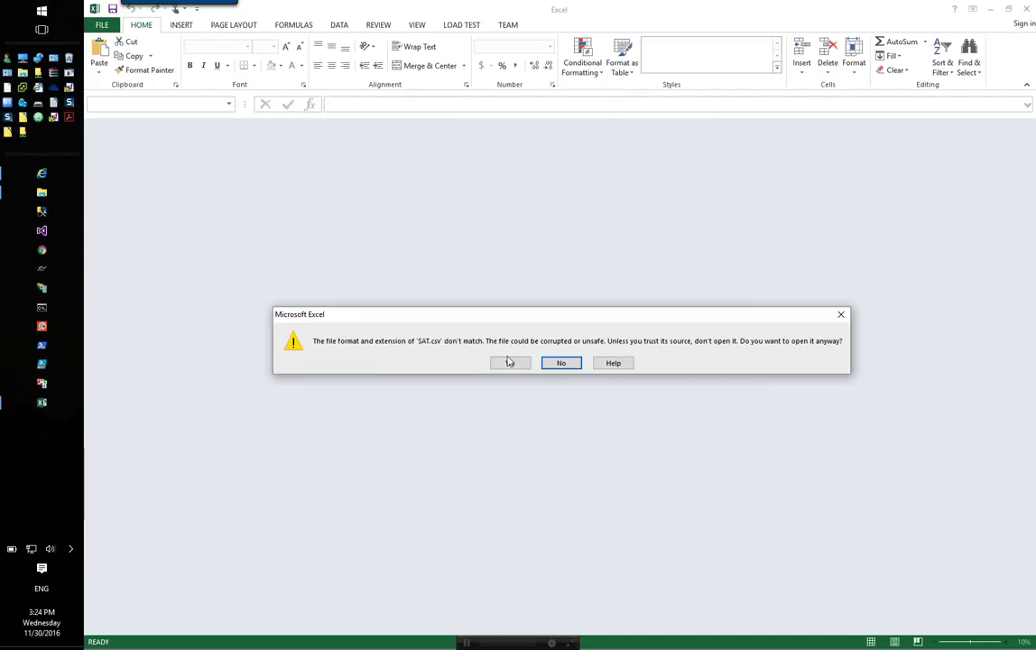
{"action": "left_click", "coordinate": [510, 363]}
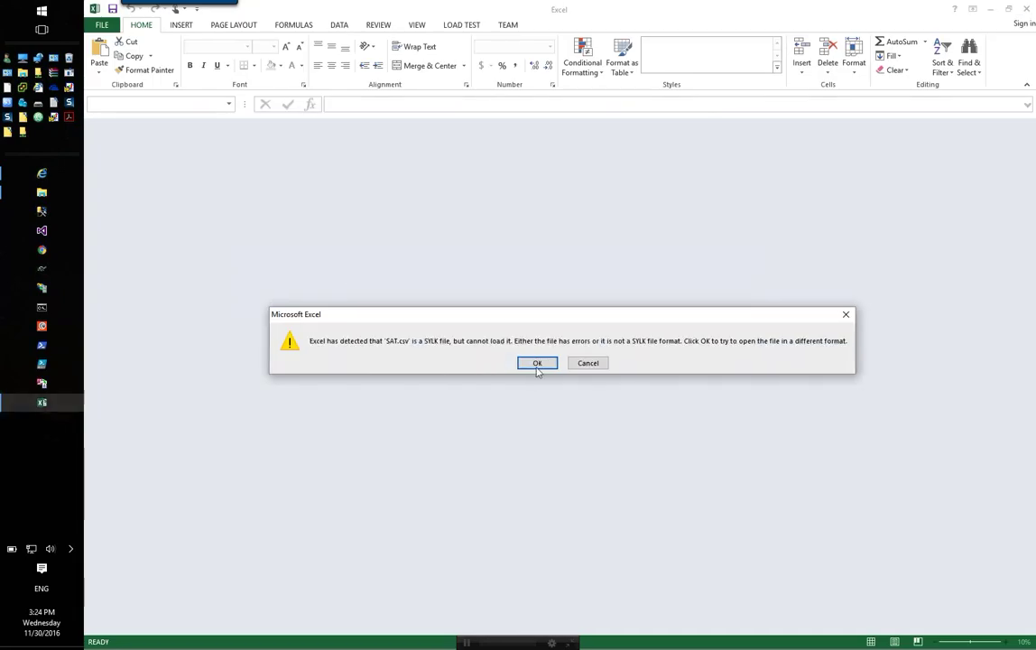
{"action": "key", "text": "Return"}
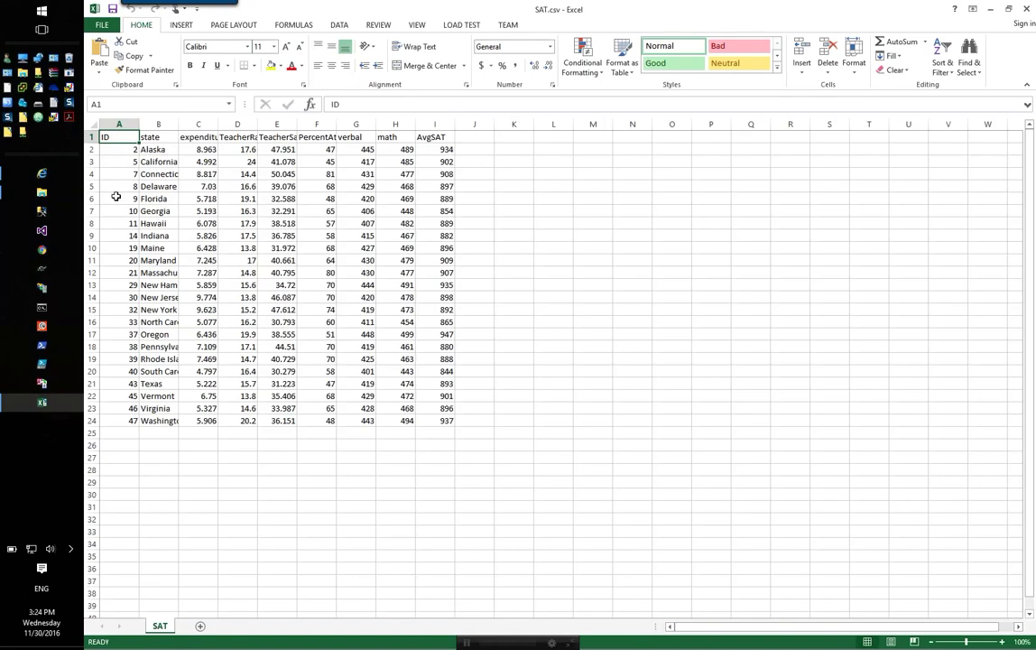
{"action": "left_click", "coordinate": [91, 126]}
{"action": "double_click", "coordinate": [138, 124]}
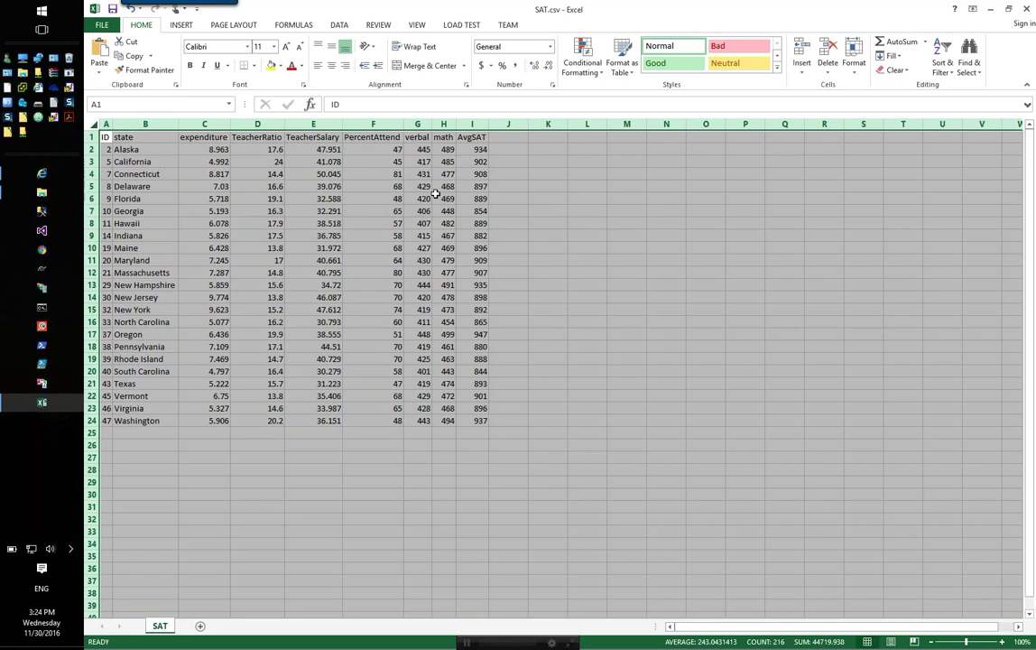
Step: Deselect the SAT.csv data and close the workbook without saving changes
{"action": "left_click", "coordinate": [592, 325]}
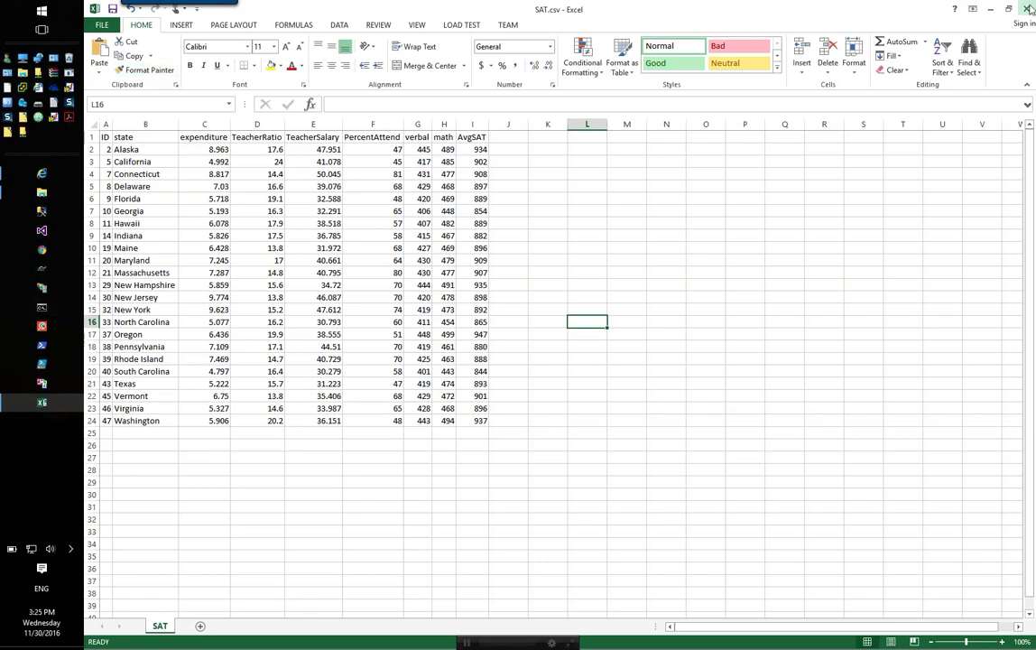
{"action": "key", "text": "alt+F4"}
{"action": "left_click", "coordinate": [555, 347]}
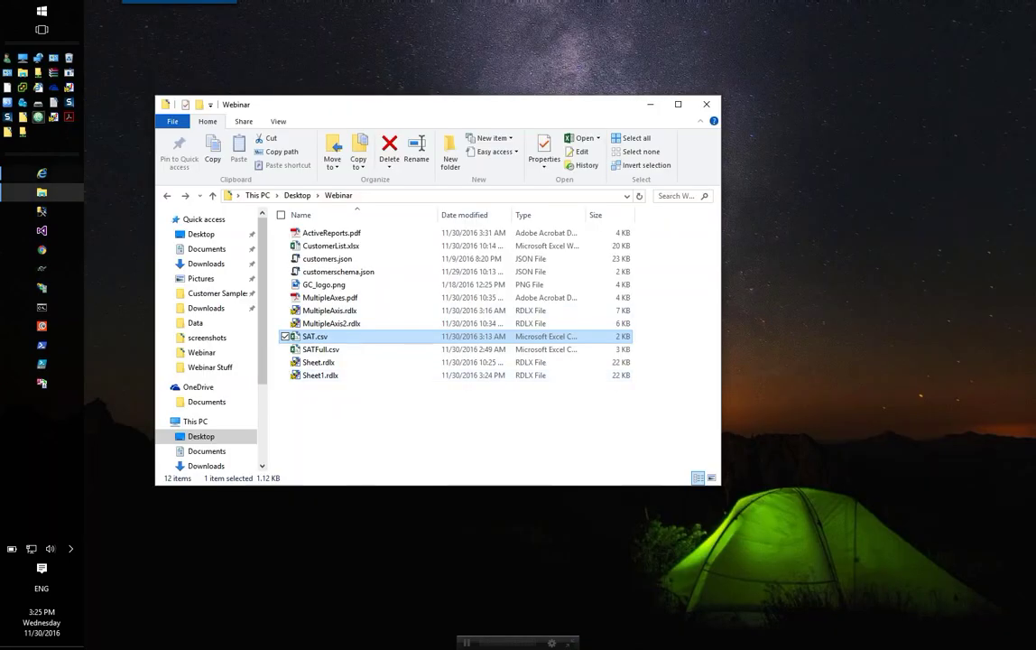
Step: Launch the ActiveReports Report Designer in a maximized window and create a new RDL Report
{"action": "left_click", "coordinate": [53, 117]}
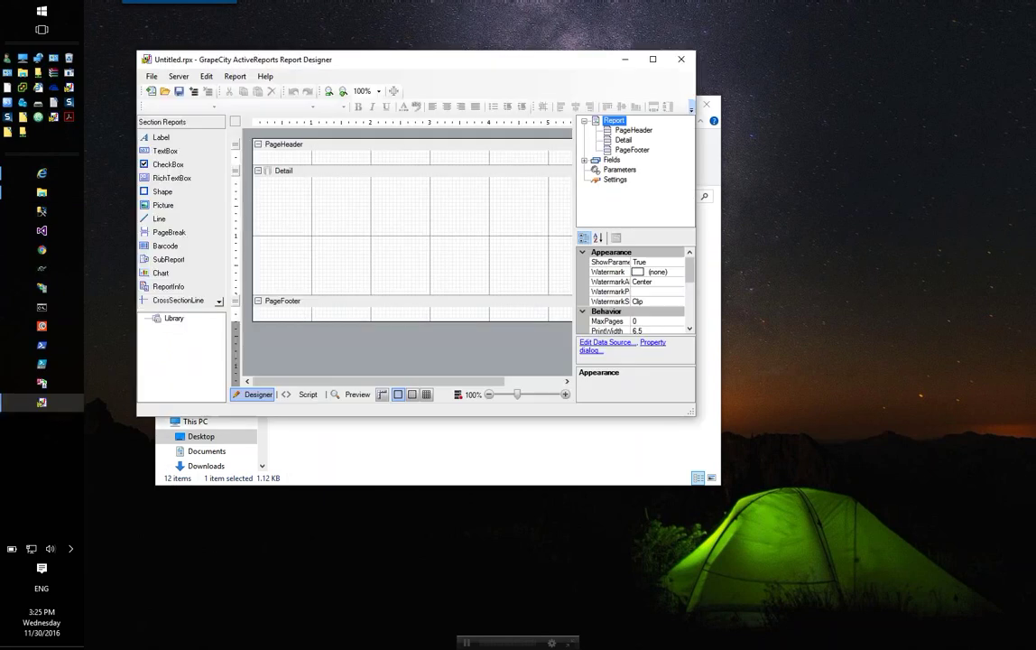
{"action": "left_click", "coordinate": [653, 60]}
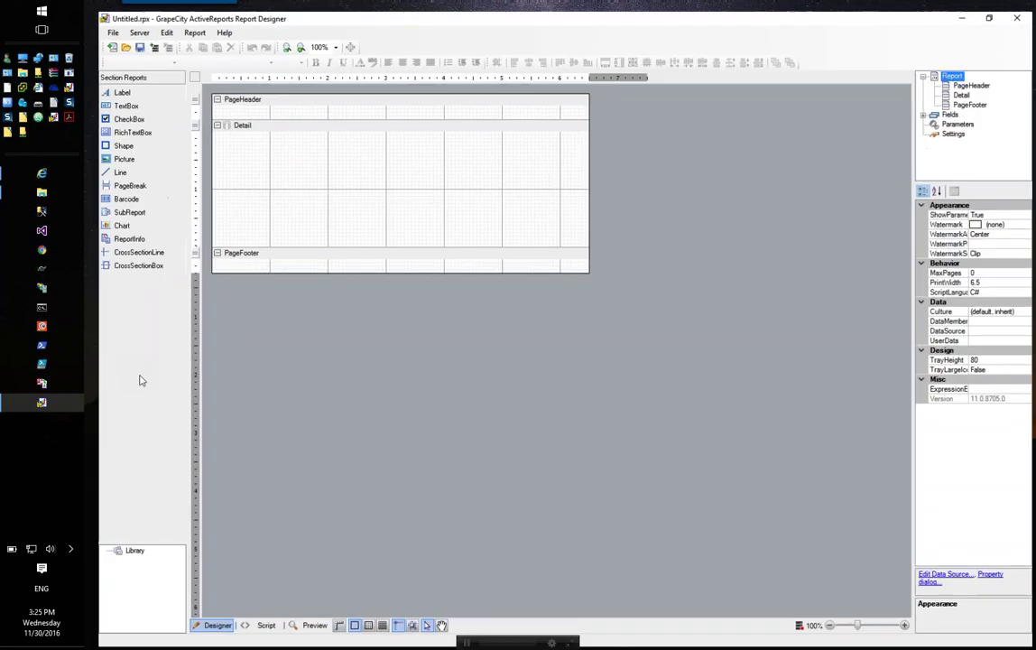
{"action": "left_click", "coordinate": [98, 39]}
{"action": "left_click", "coordinate": [549, 298]}
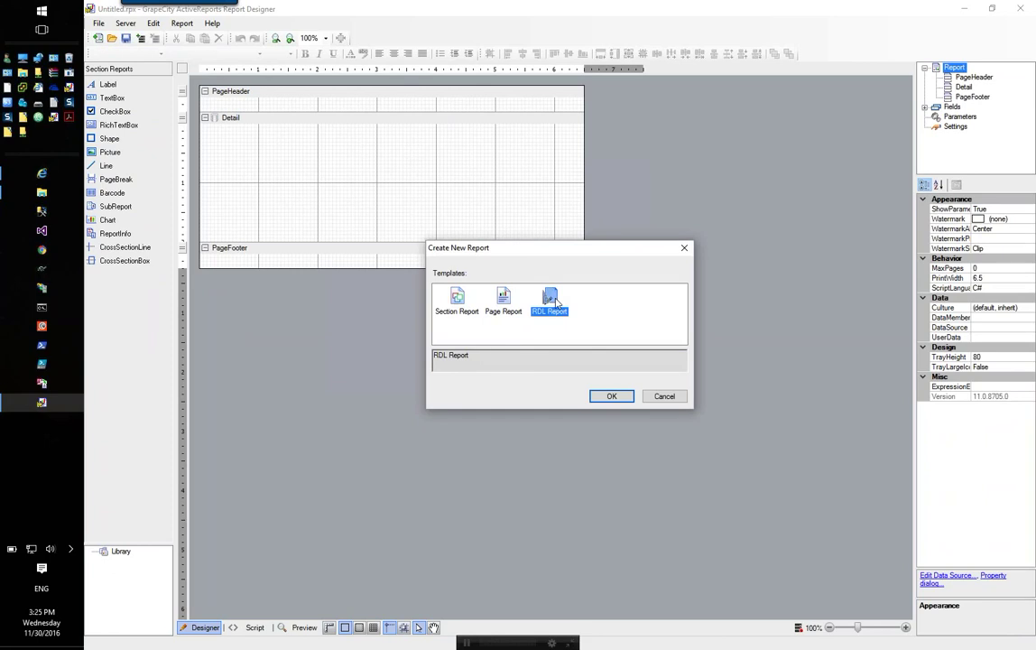
{"action": "left_click", "coordinate": [611, 396]}
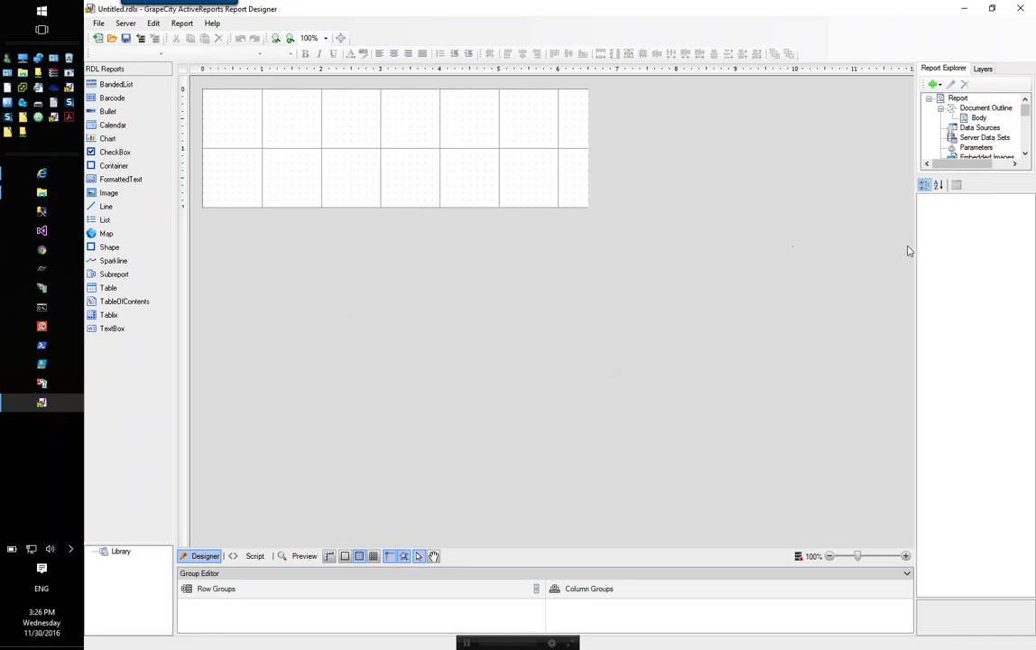
Step: Widen the report explorer area and add a data source named SATScoresCSV that uses the Csv Provider type
{"action": "left_click_drag", "start_coordinate": [914, 251], "coordinate": [833, 251]}
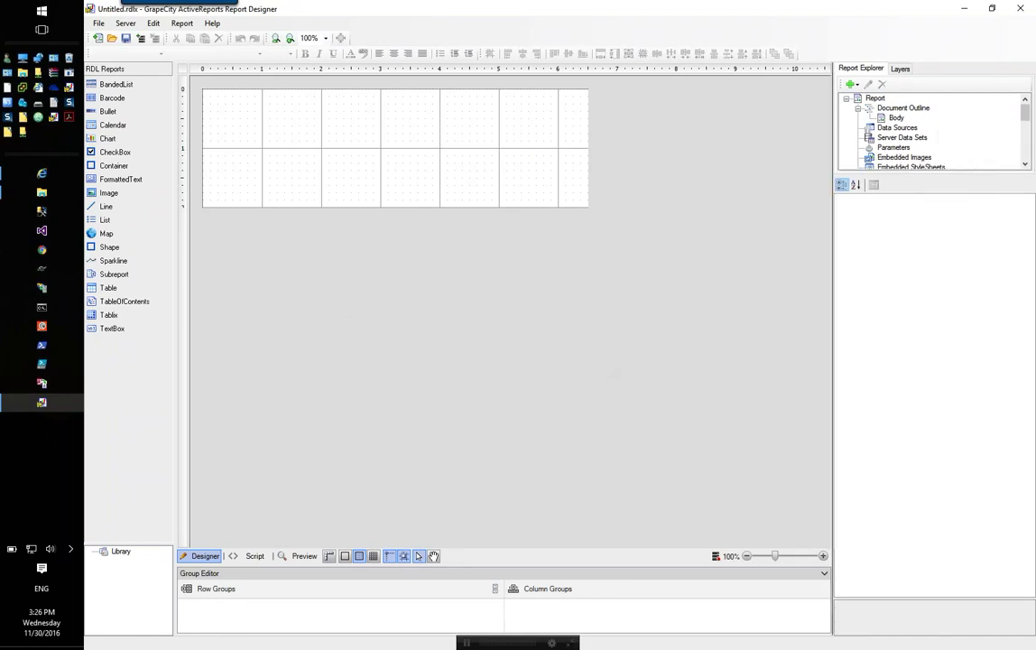
{"action": "right_click", "coordinate": [899, 128]}
{"action": "left_click", "coordinate": [908, 137]}
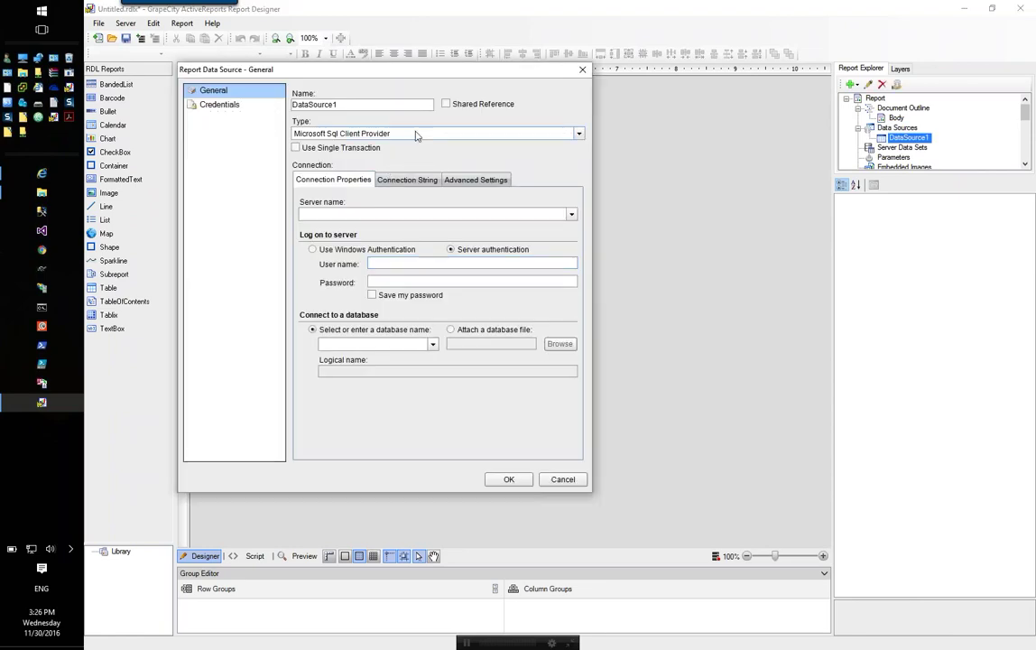
{"action": "left_click", "coordinate": [416, 134]}
{"action": "left_click", "coordinate": [398, 157]}
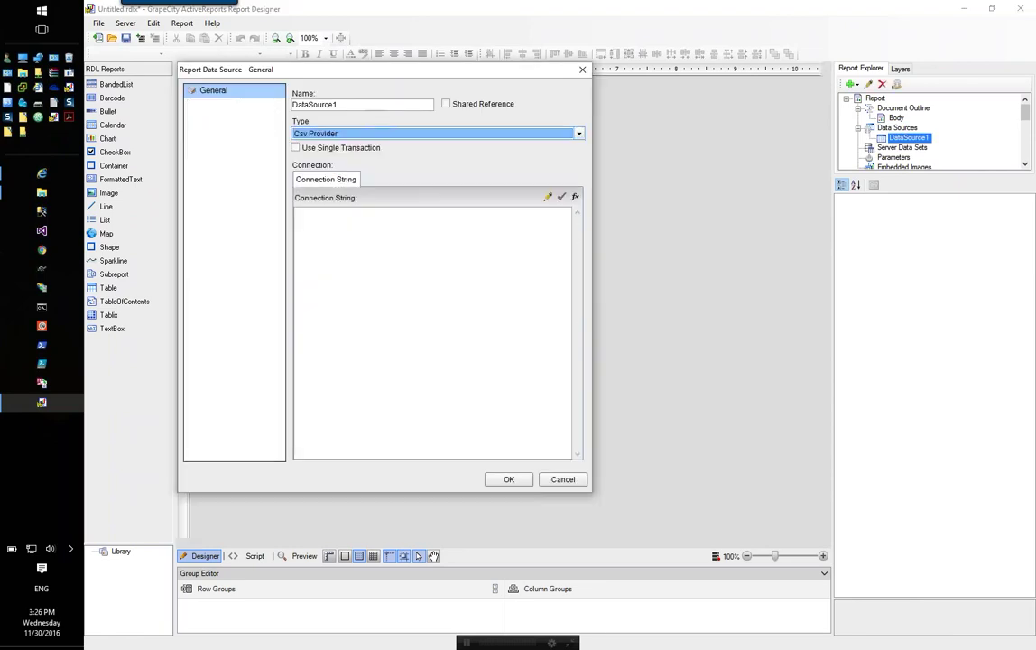
{"action": "double_click", "coordinate": [363, 103]}
{"action": "type", "text": "SAT"}
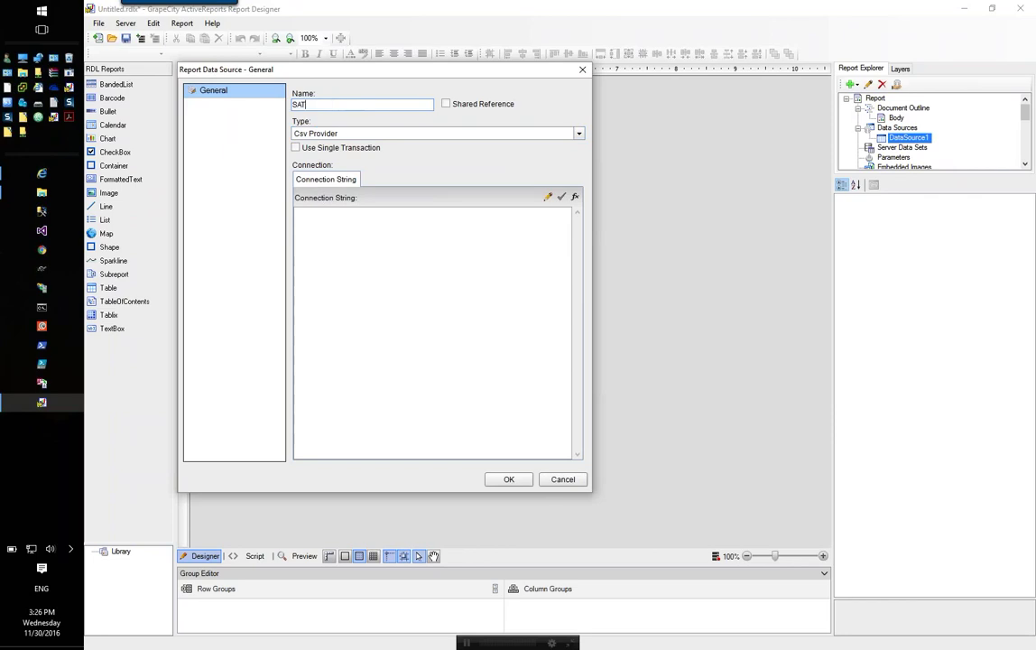
{"action": "type", "text": "ScoresCSV"}
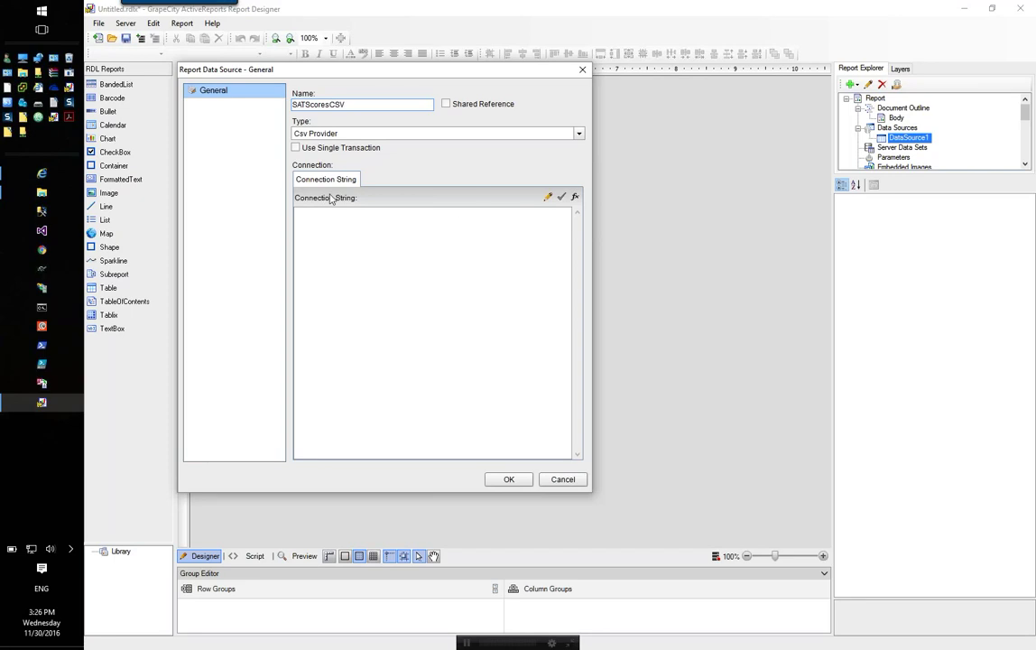
Step: Configure the connection string to load SAT.csv from the Webinar folder, and look across all preview columns
{"action": "left_click", "coordinate": [545, 200]}
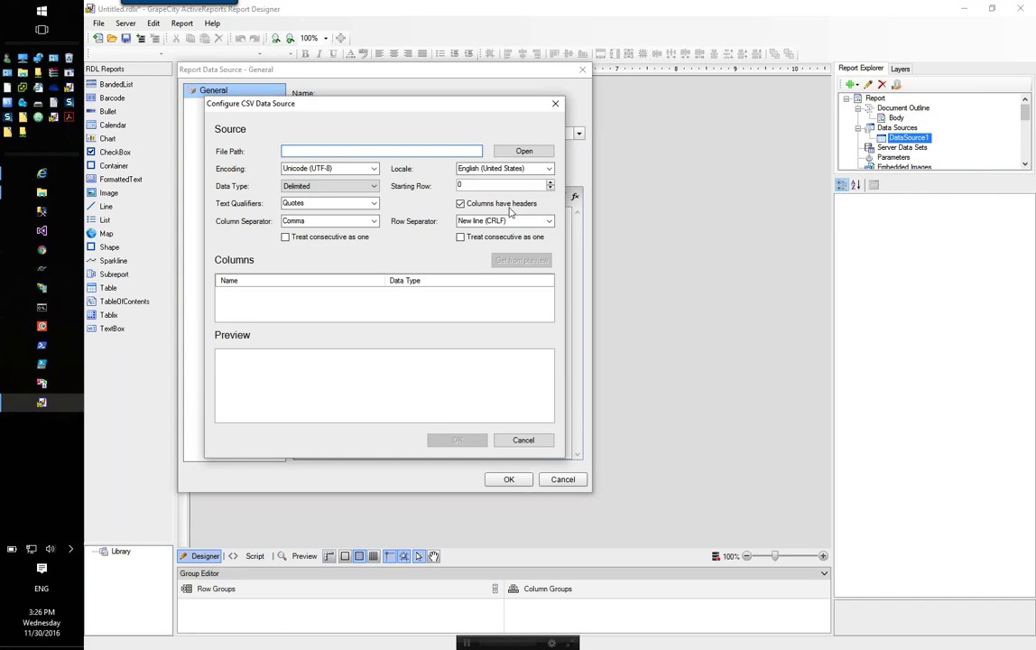
{"action": "left_click", "coordinate": [534, 152]}
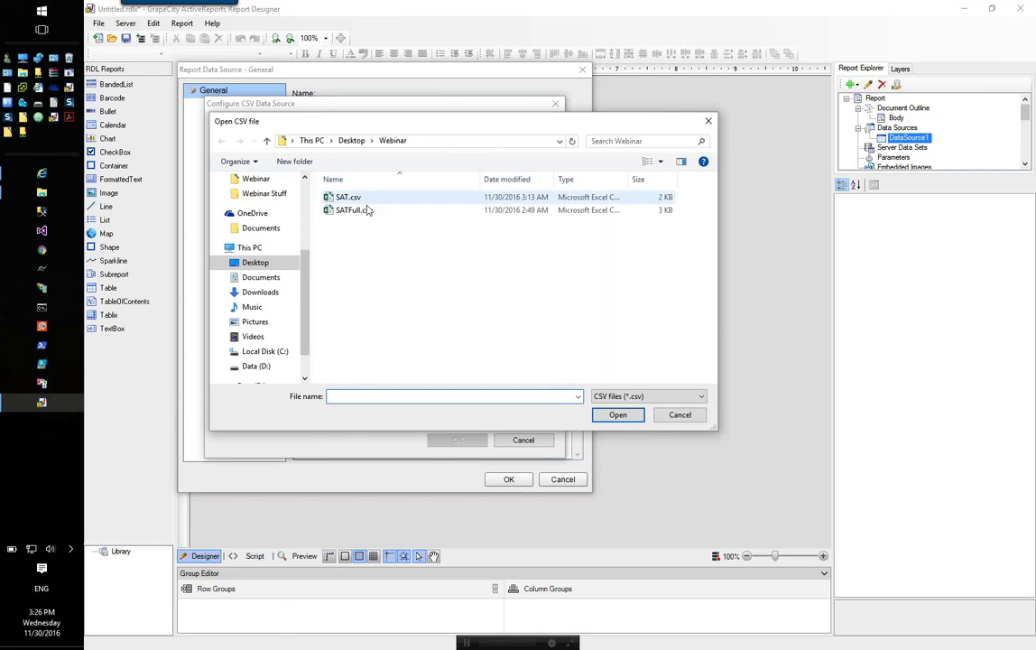
{"action": "double_click", "coordinate": [347, 197]}
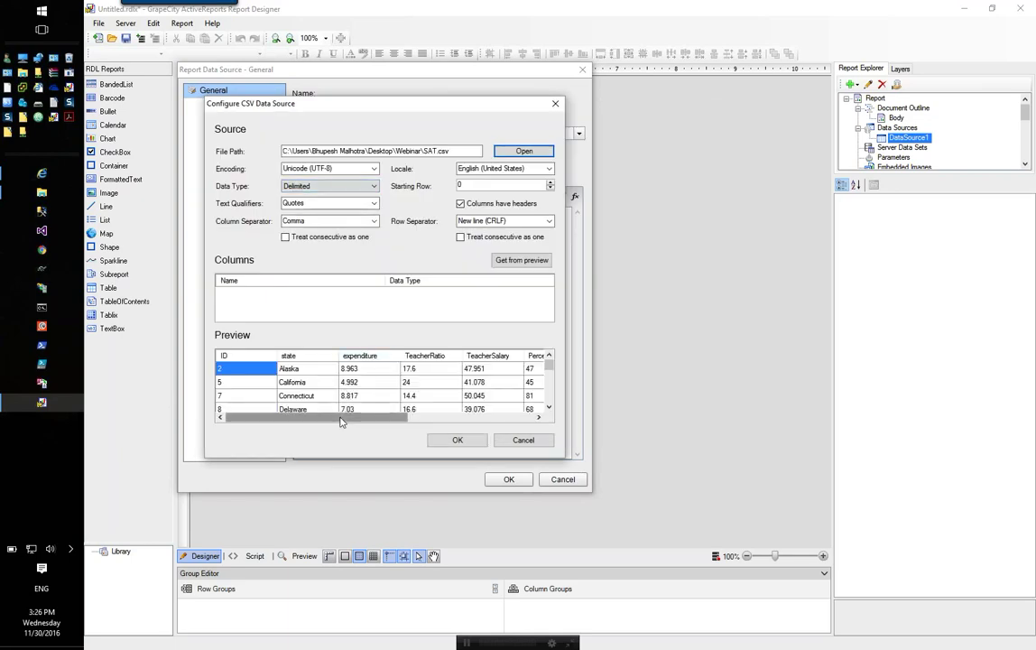
{"action": "left_click", "coordinate": [447, 418]}
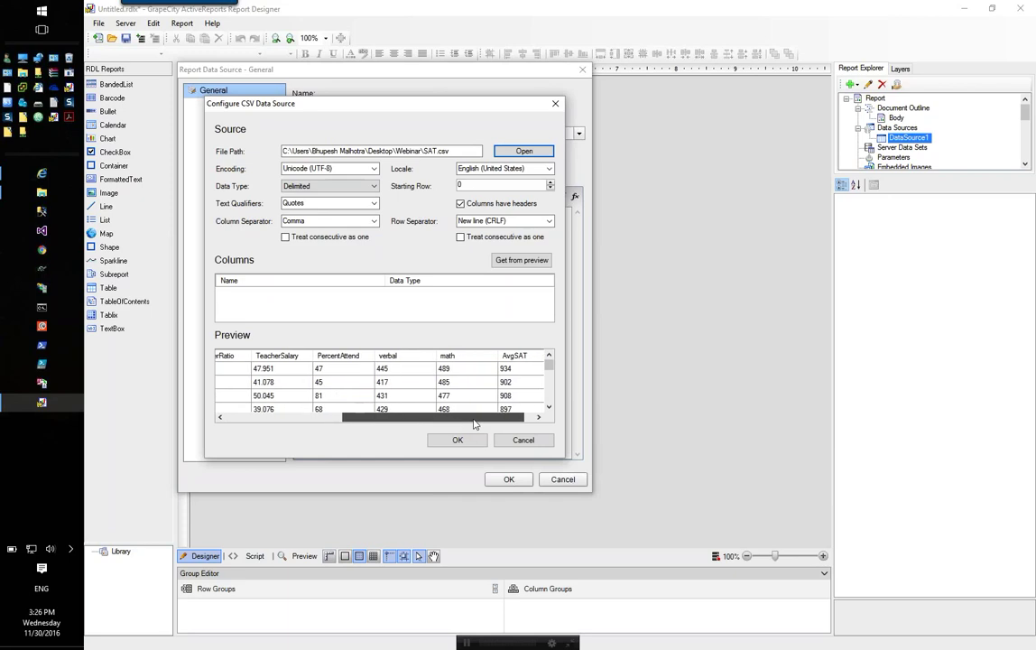
{"action": "left_click_drag", "start_coordinate": [433, 418], "coordinate": [307, 418]}
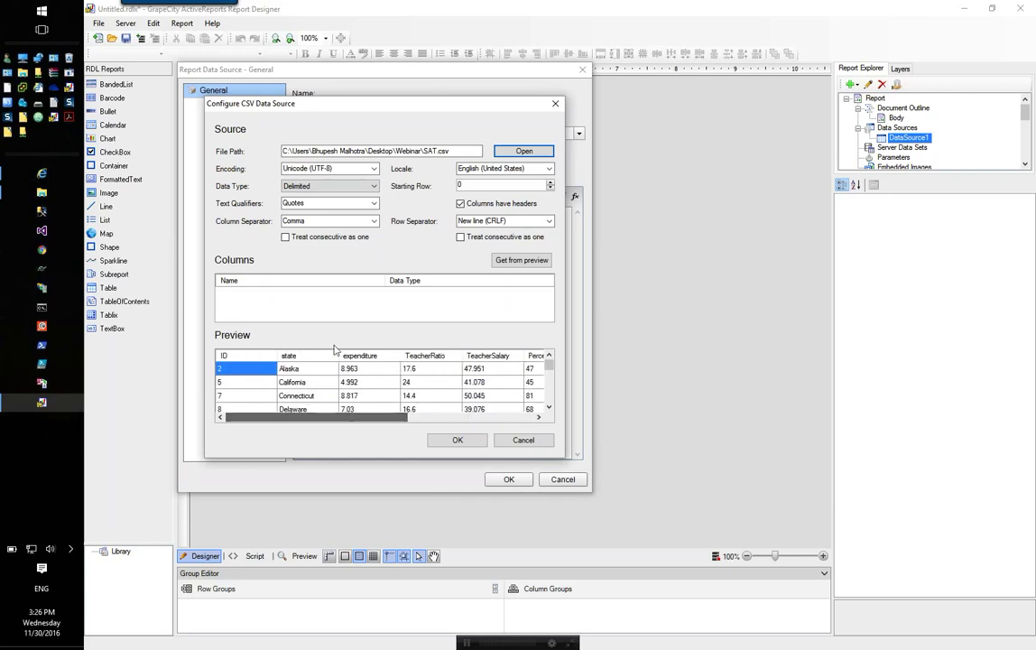
Step: Compare the preview without and with column headers, and review the data type, text qualifier and column separator choices
{"action": "left_click", "coordinate": [461, 205]}
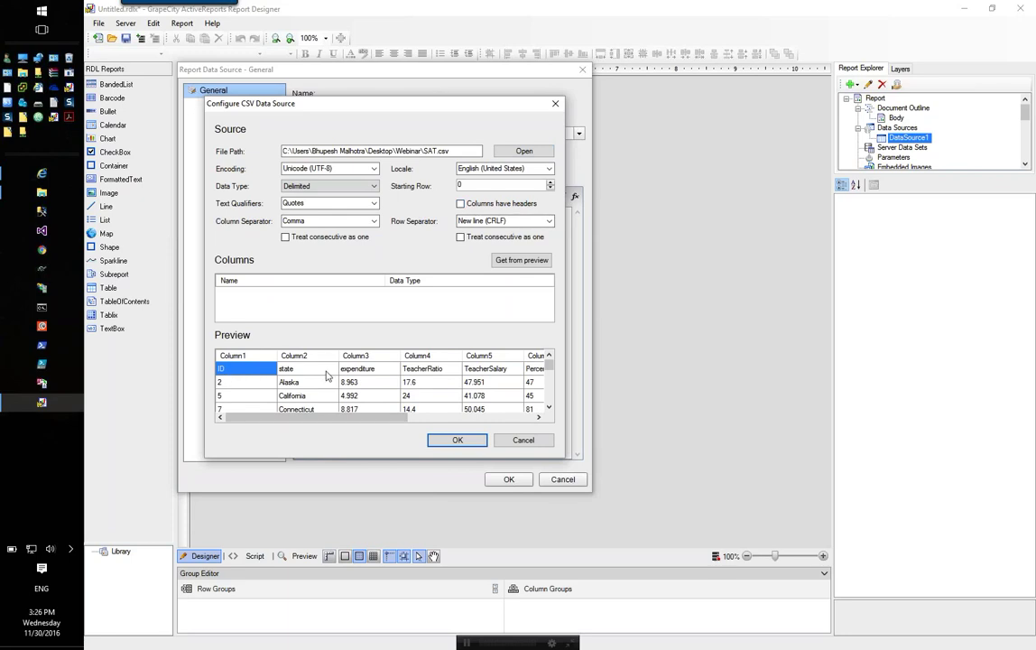
{"action": "left_click", "coordinate": [462, 203]}
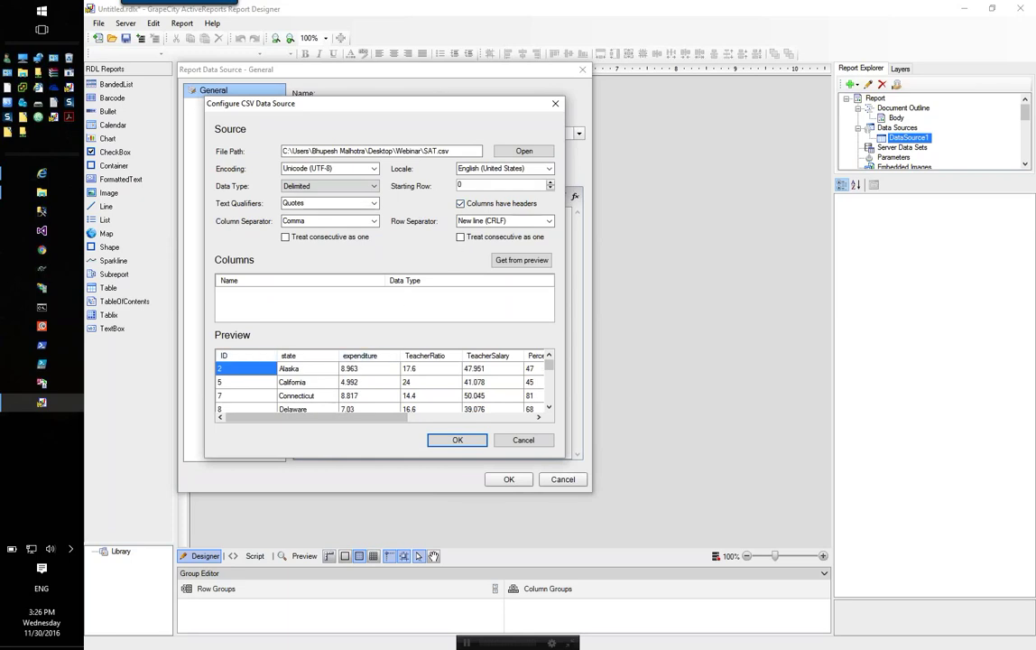
{"action": "left_click", "coordinate": [349, 186]}
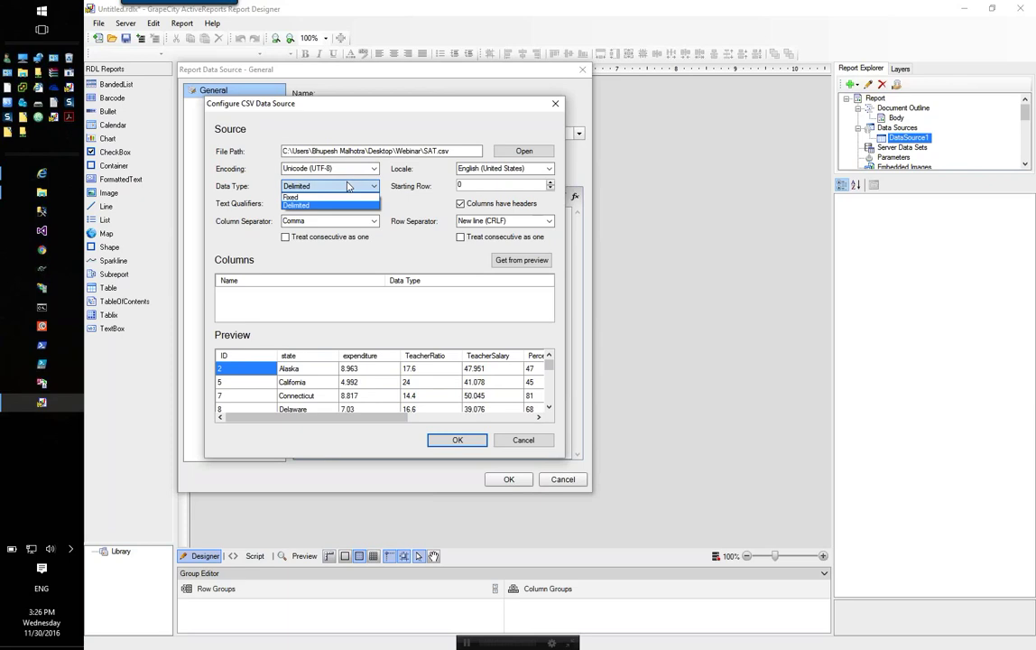
{"action": "left_click", "coordinate": [371, 204]}
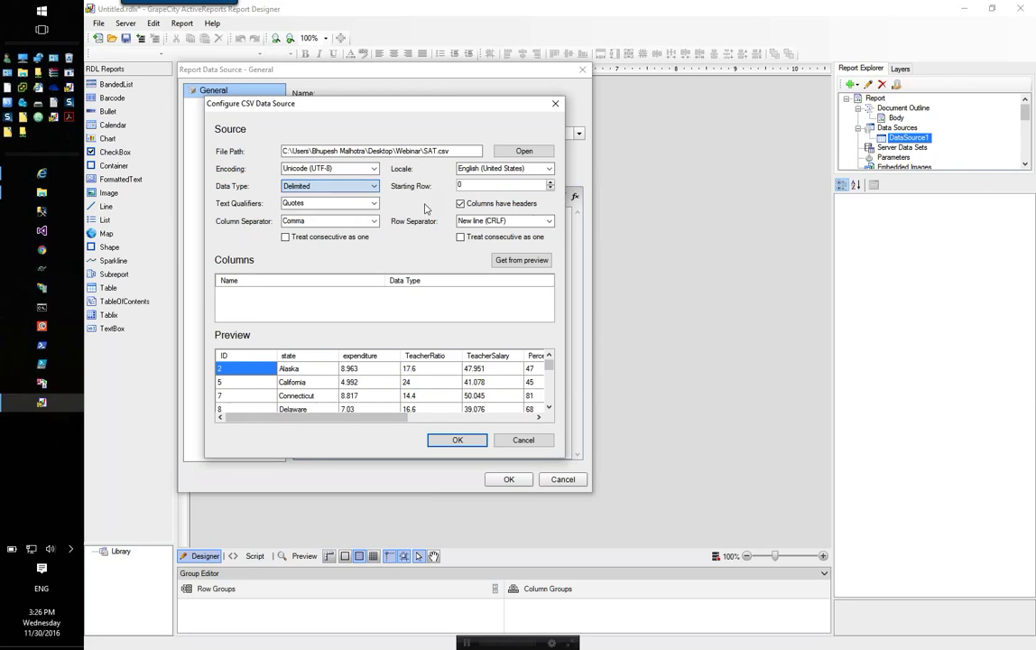
{"action": "left_click", "coordinate": [372, 204]}
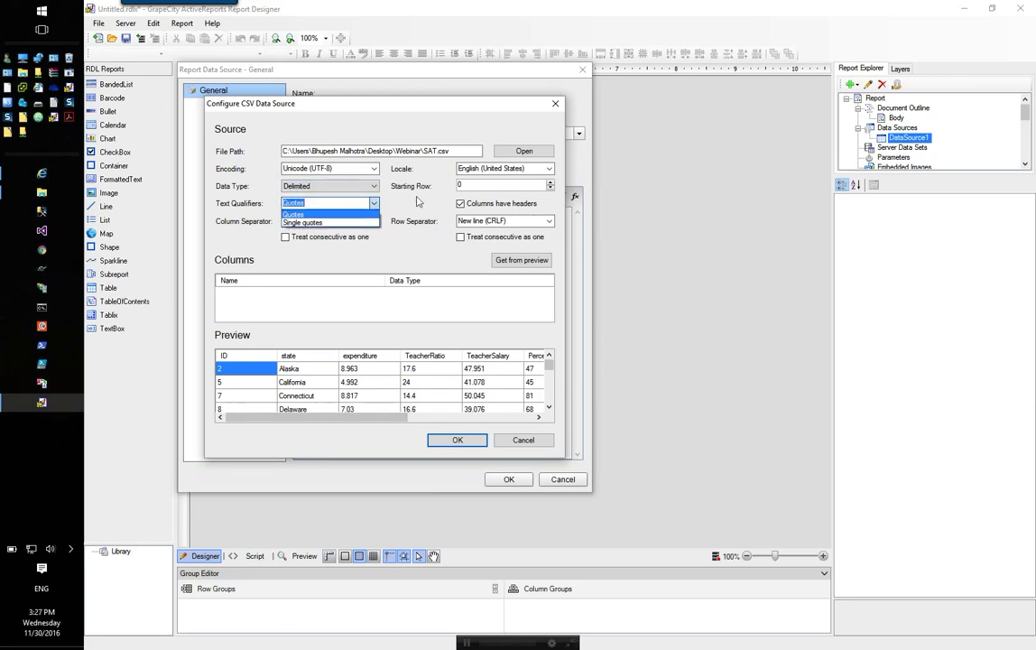
{"action": "key", "text": "Return"}
{"action": "left_click", "coordinate": [372, 222]}
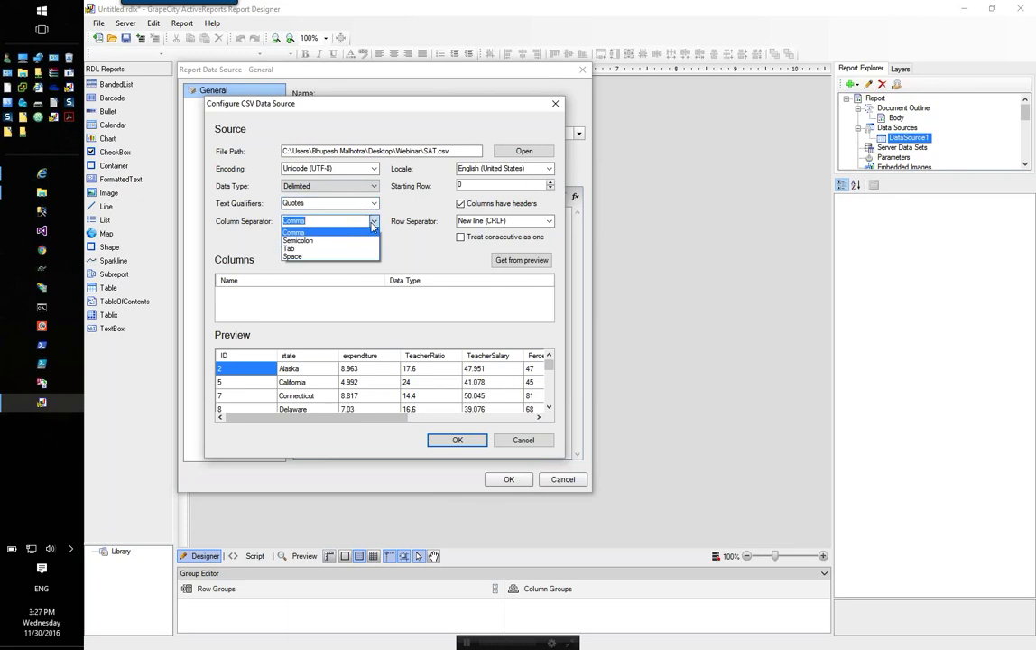
{"action": "left_click", "coordinate": [428, 206]}
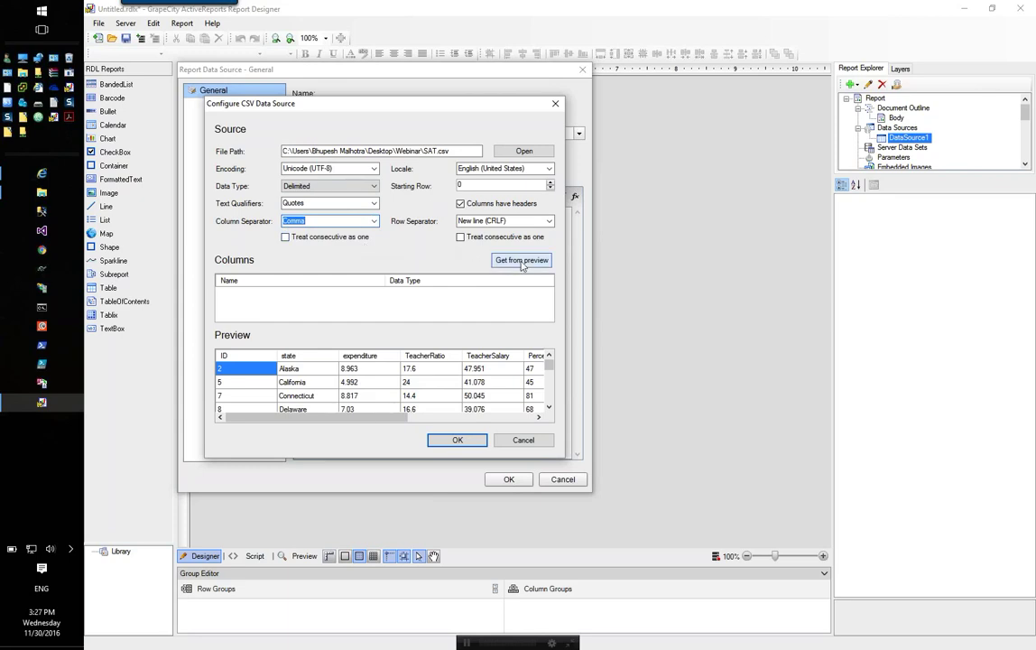
Step: Fill the column list from the preview and set the expenditure column's data type to Float
{"action": "left_click", "coordinate": [522, 260]}
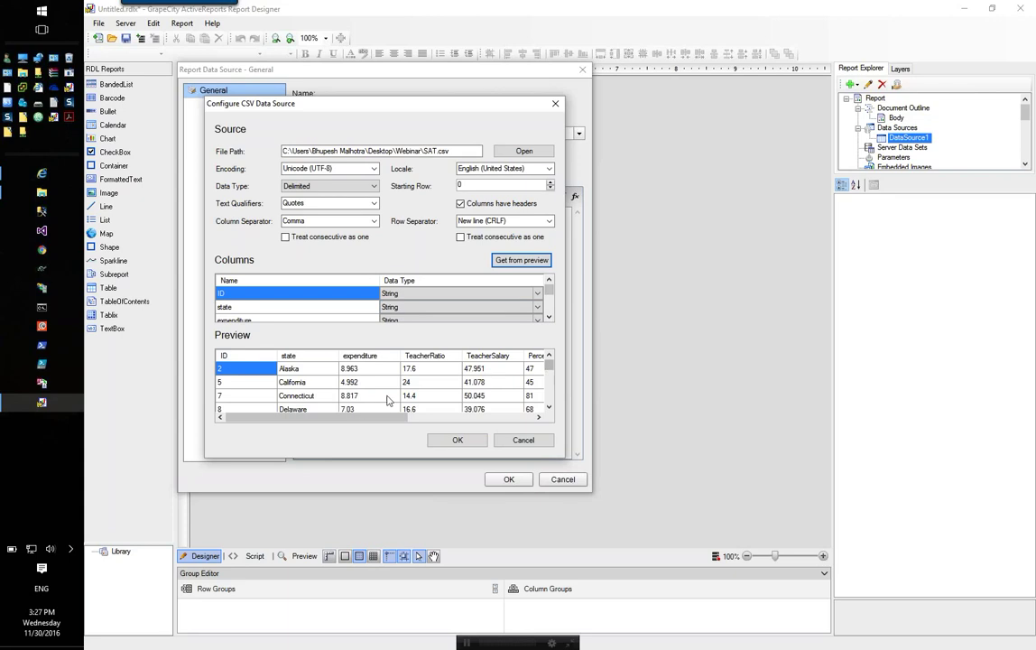
{"action": "left_click", "coordinate": [549, 317]}
{"action": "left_click", "coordinate": [548, 318]}
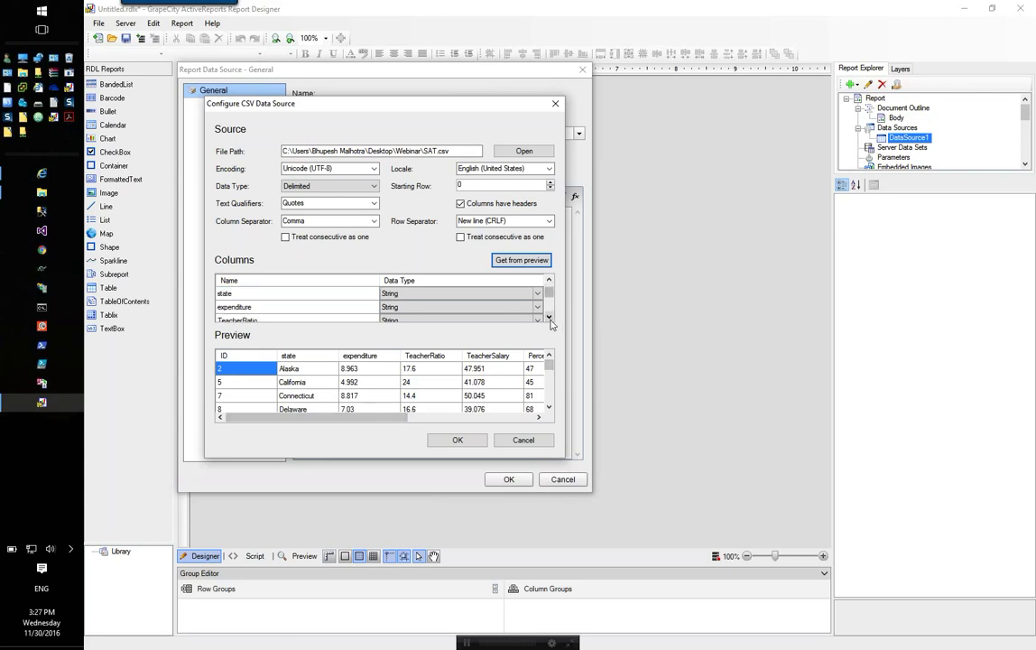
{"action": "left_click", "coordinate": [549, 318]}
{"action": "scroll", "coordinate": [493, 250], "scroll_direction": "up", "scroll_amount": 1}
{"action": "scroll", "coordinate": [493, 250], "scroll_direction": "up", "scroll_amount": 1}
{"action": "left_click", "coordinate": [497, 307]}
{"action": "left_click", "coordinate": [537, 308]}
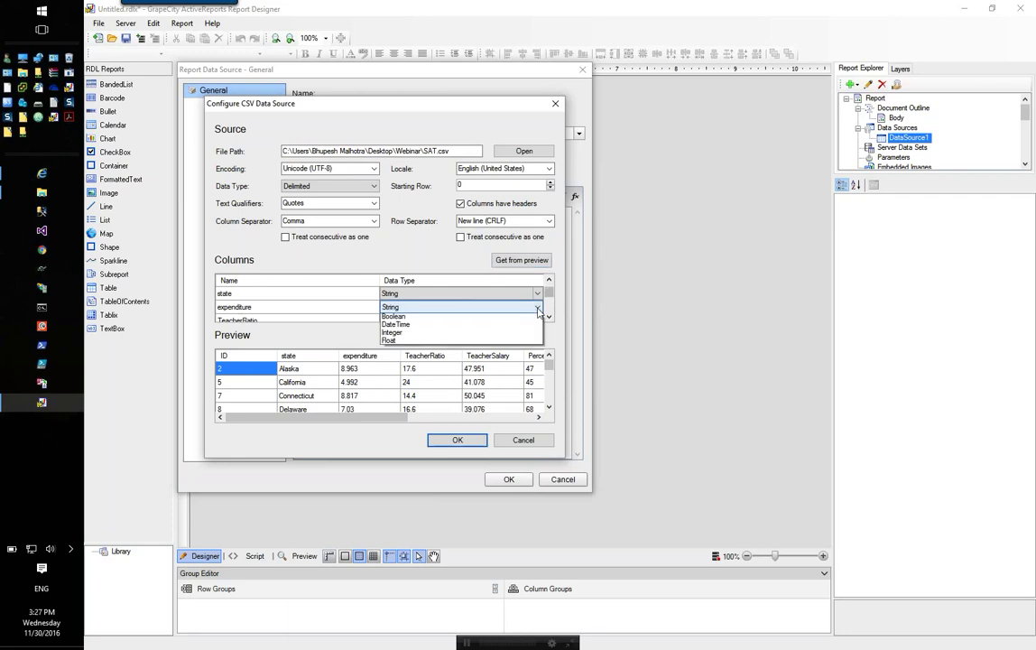
{"action": "left_click", "coordinate": [533, 340]}
Step: Set the data type of the TeacherRatio and TeacherSalary columns to Float
{"action": "left_click", "coordinate": [535, 318]}
{"action": "left_click", "coordinate": [537, 320]}
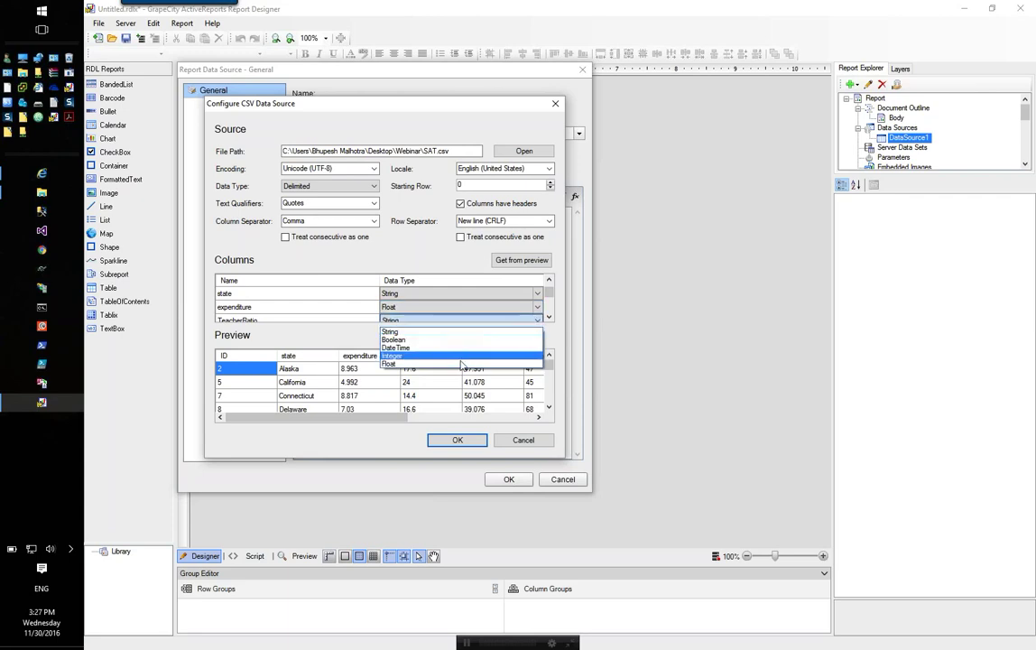
{"action": "left_click", "coordinate": [464, 364]}
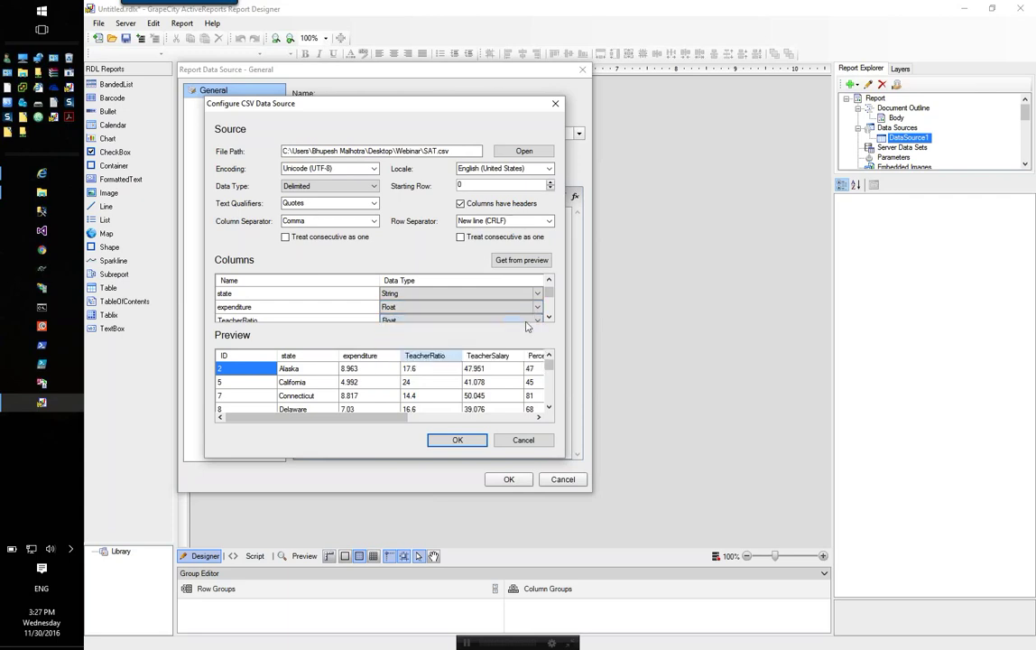
{"action": "scroll", "coordinate": [522, 313], "scroll_direction": "down", "scroll_amount": 2}
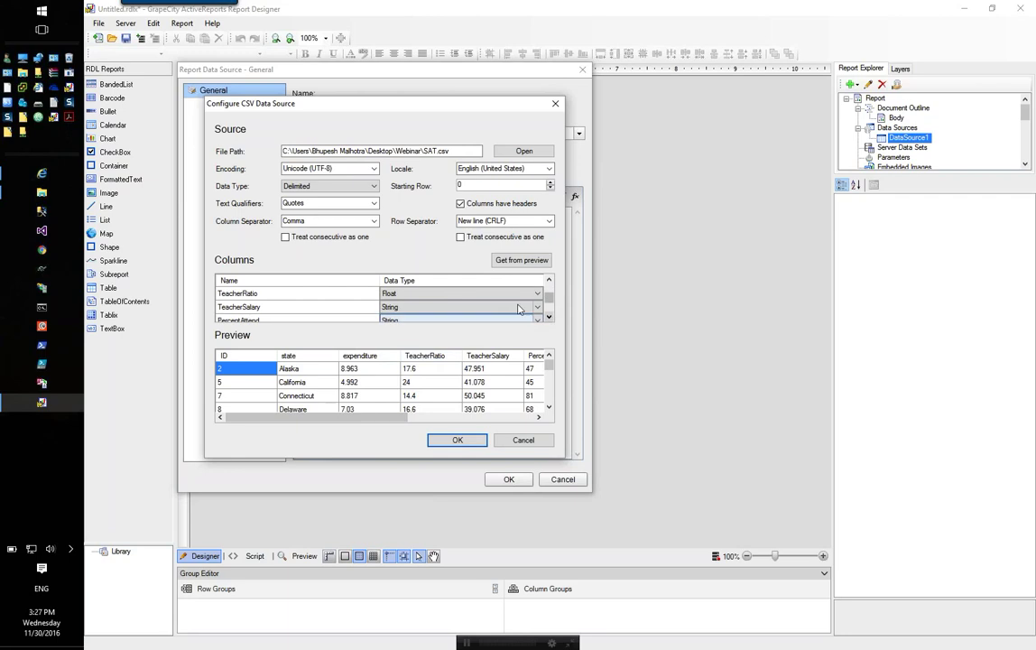
{"action": "left_click", "coordinate": [536, 307]}
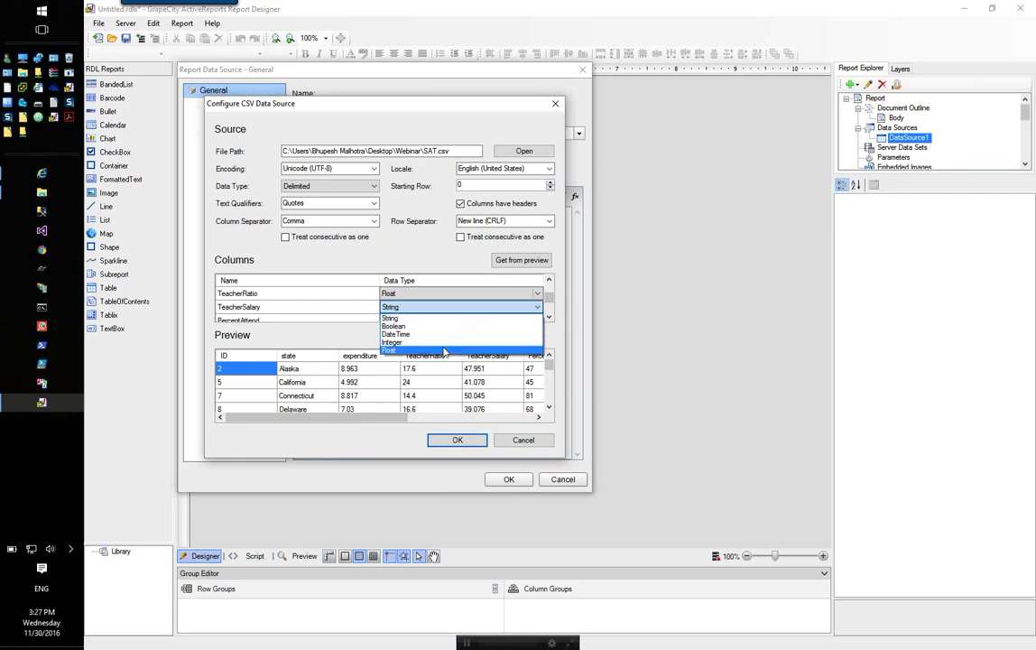
{"action": "left_click", "coordinate": [447, 351]}
Step: Set the data type of the PercentAttend and verbal columns to Integer
{"action": "left_click", "coordinate": [548, 319]}
{"action": "left_click", "coordinate": [548, 319]}
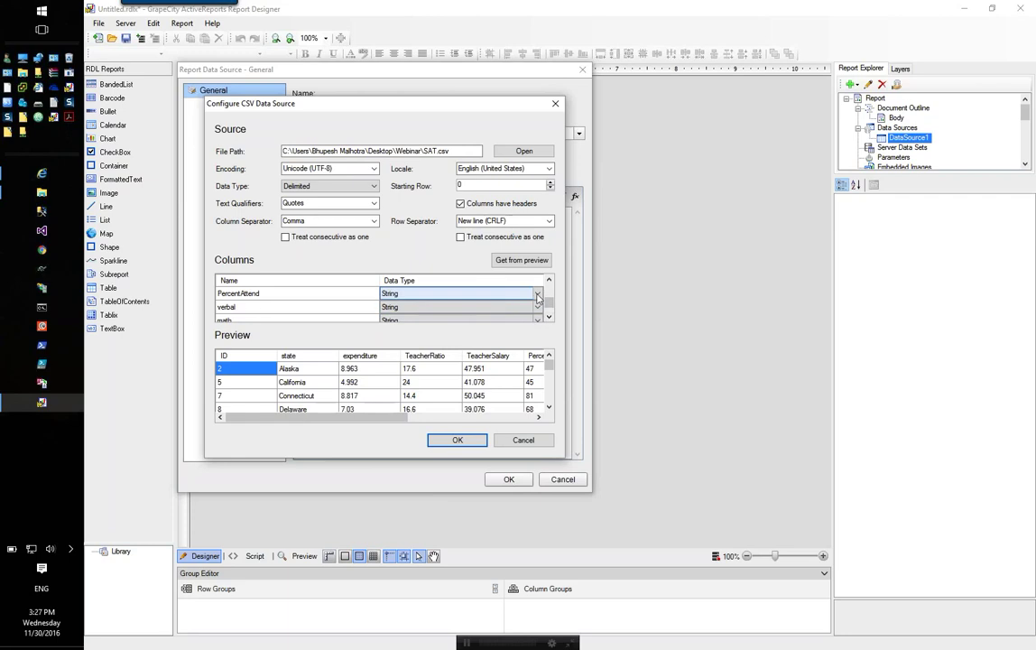
{"action": "scroll", "coordinate": [527, 299], "scroll_direction": "up", "scroll_amount": 1}
{"action": "left_click", "coordinate": [536, 308]}
{"action": "left_click", "coordinate": [537, 327]}
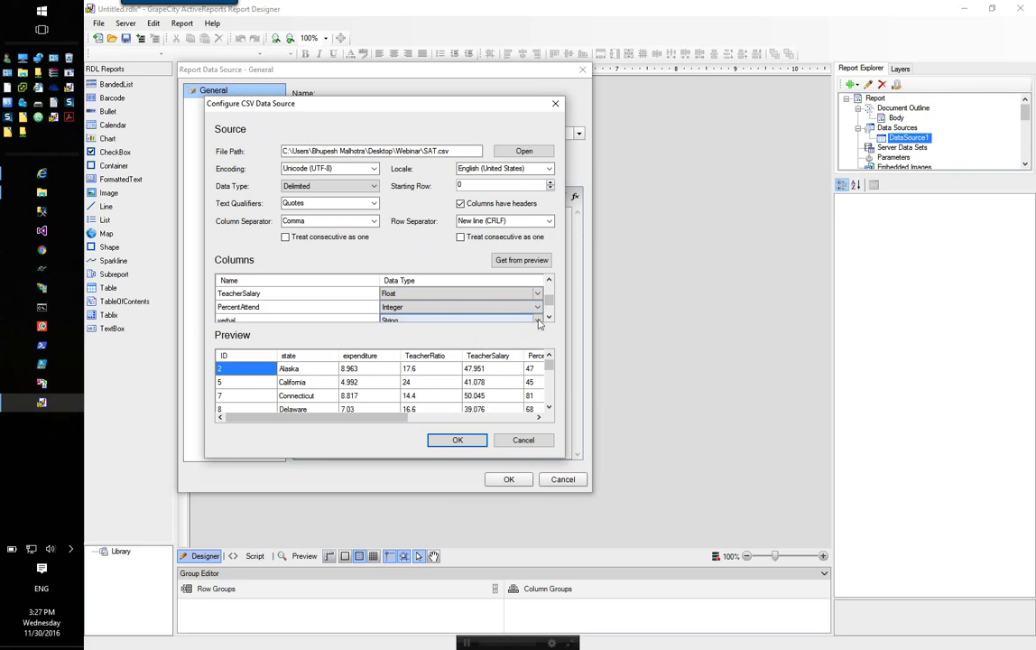
{"action": "left_click", "coordinate": [538, 320]}
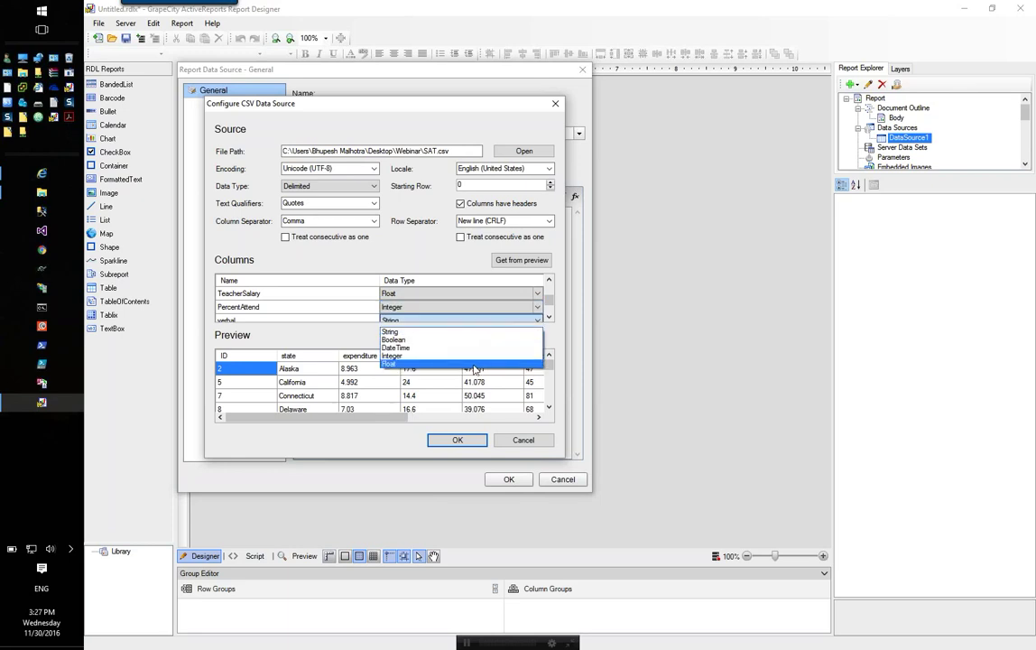
{"action": "left_click", "coordinate": [479, 361]}
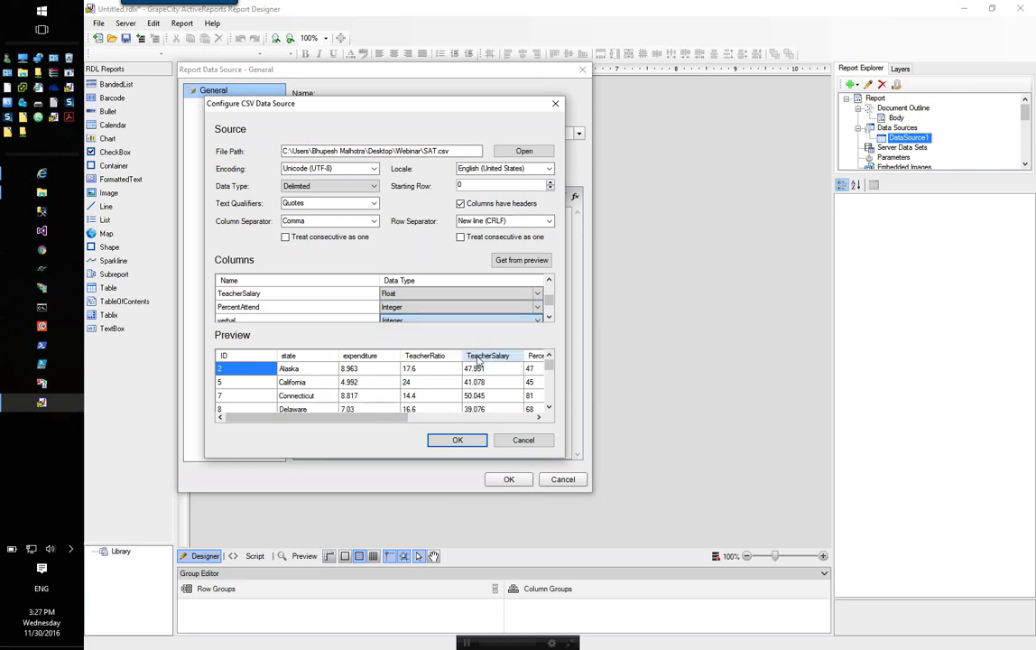
Step: Set the data type of the math and AvgSAT columns to Integer and save the CSV data source
{"action": "left_click", "coordinate": [548, 317]}
{"action": "left_click", "coordinate": [549, 317]}
{"action": "left_click", "coordinate": [549, 317]}
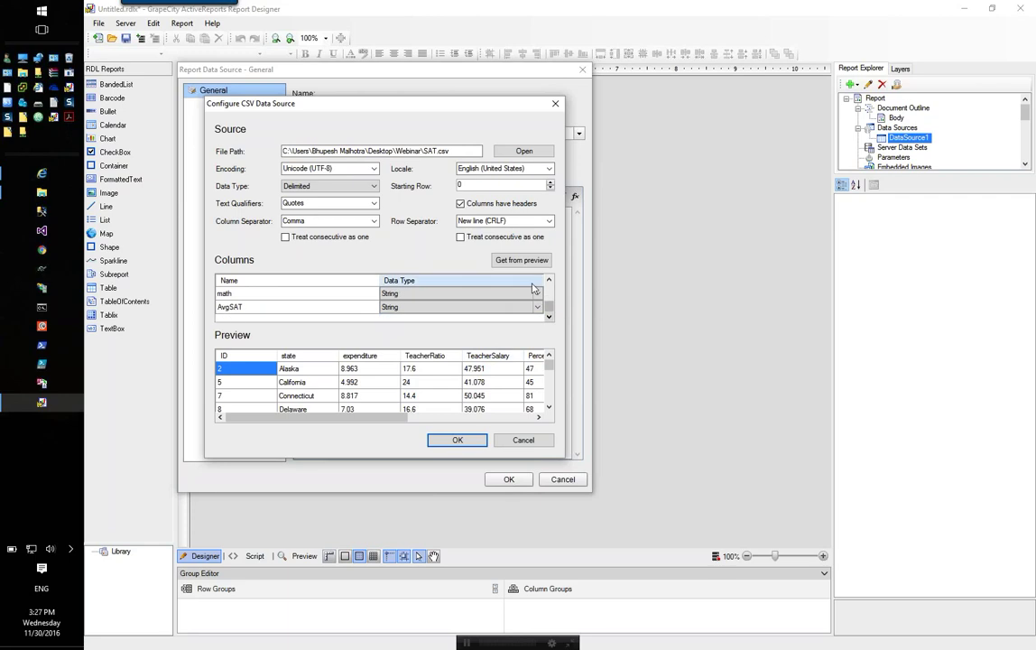
{"action": "left_click", "coordinate": [537, 296]}
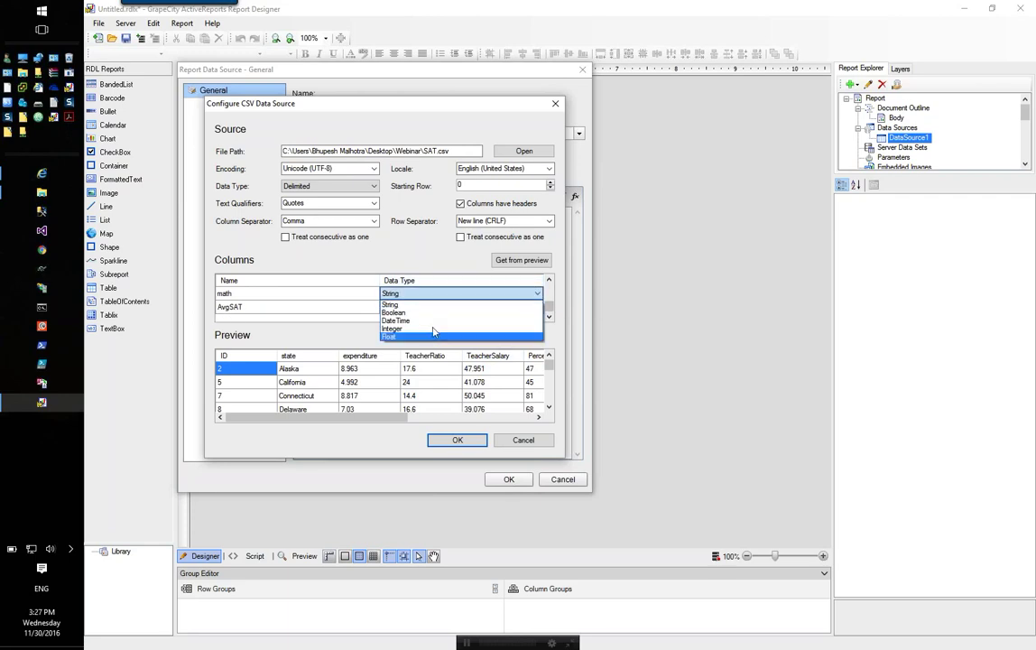
{"action": "left_click", "coordinate": [432, 340]}
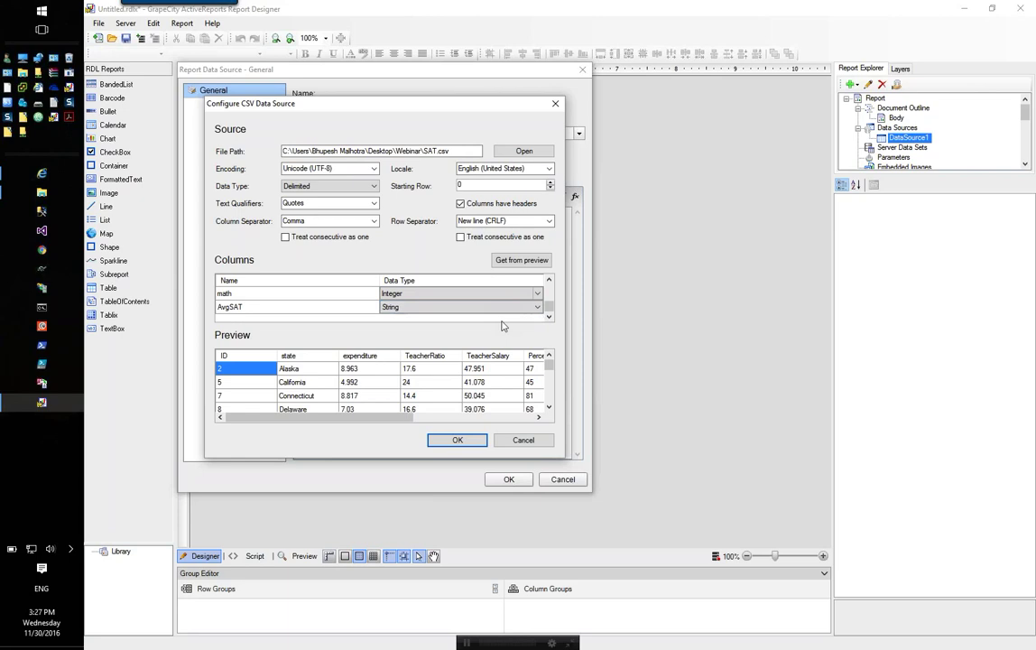
{"action": "left_click", "coordinate": [534, 307]}
{"action": "left_click", "coordinate": [462, 343]}
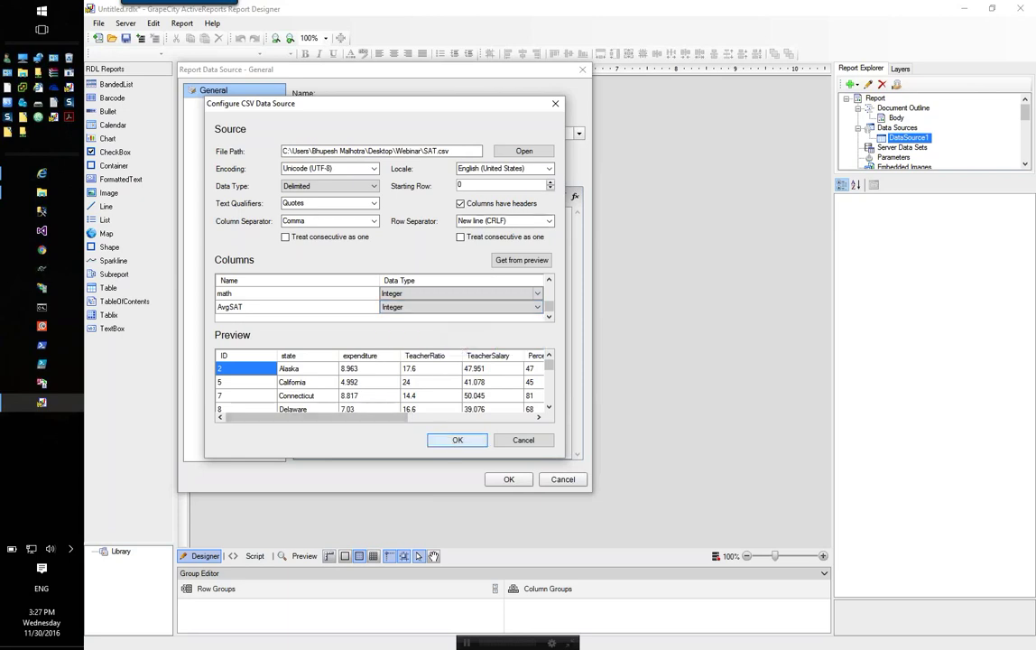
{"action": "left_click", "coordinate": [457, 439]}
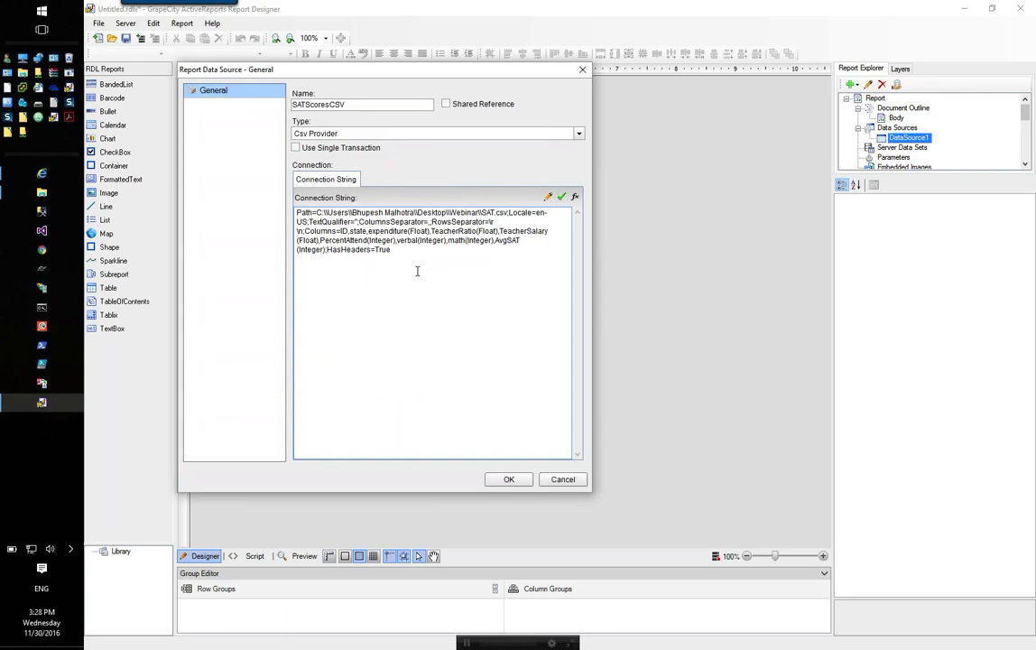
{"action": "left_click", "coordinate": [511, 479]}
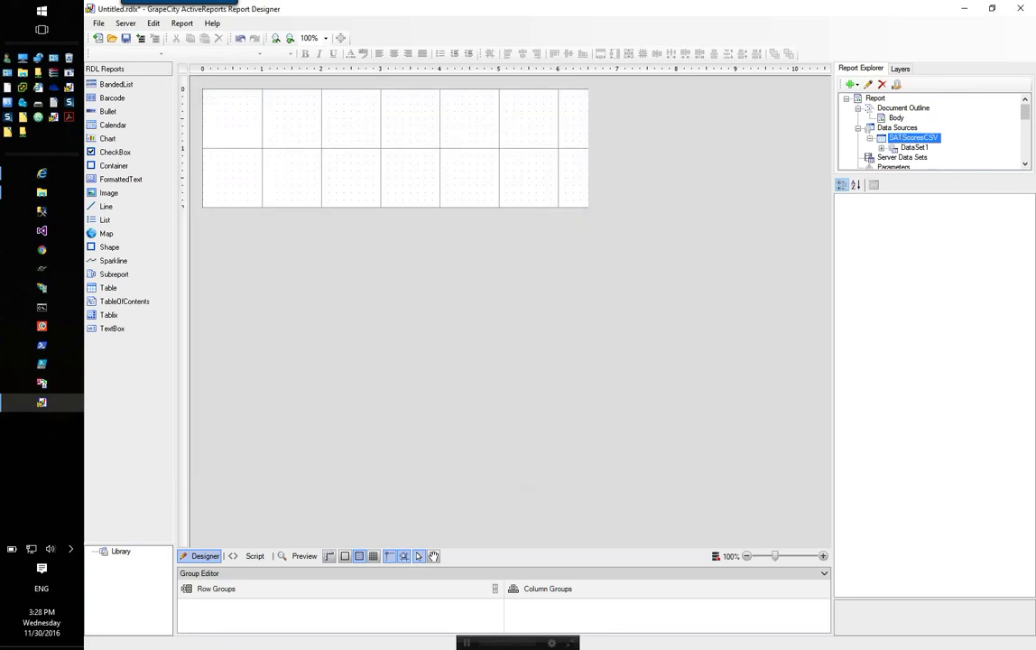
Step: Expand the fields of DataSet1 and place a chart at the upper-left corner of the report body
{"action": "double_click", "coordinate": [914, 147]}
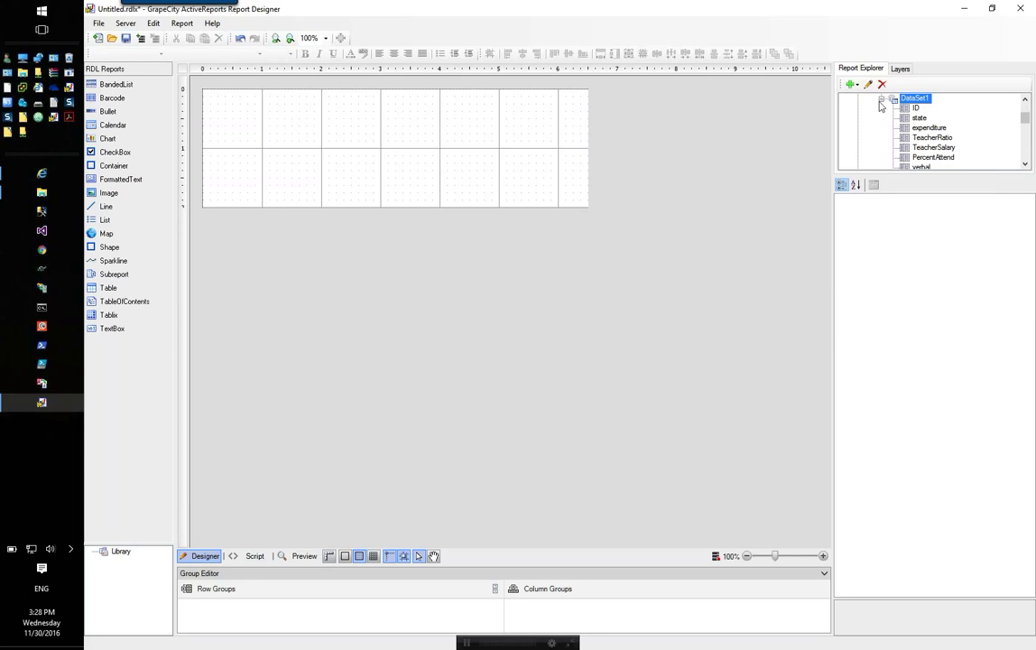
{"action": "left_click", "coordinate": [105, 206]}
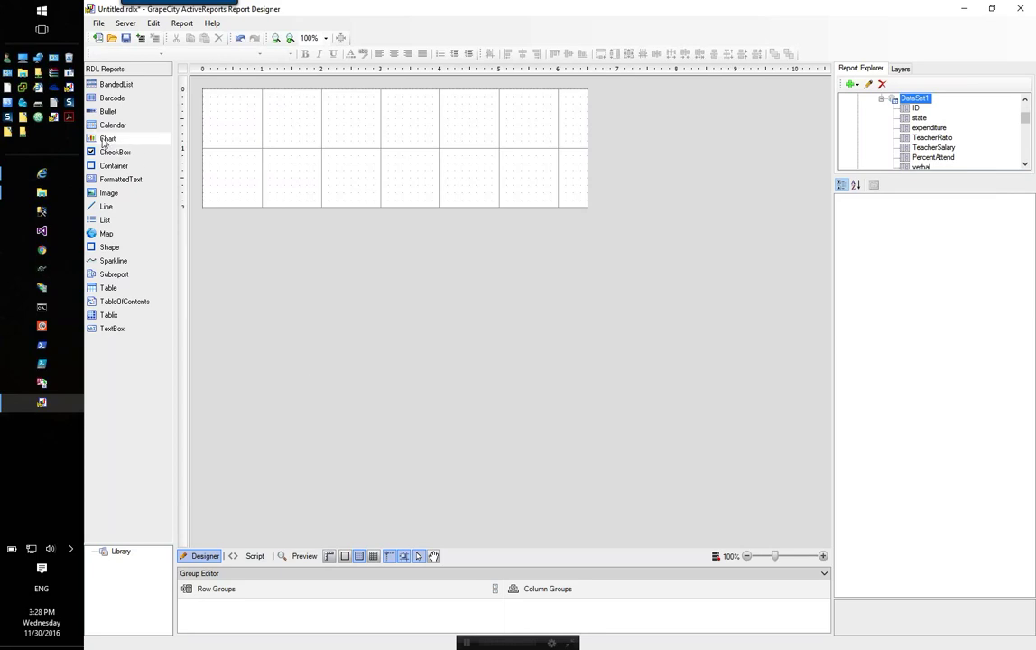
{"action": "left_click_drag", "start_coordinate": [104, 141], "coordinate": [203, 88]}
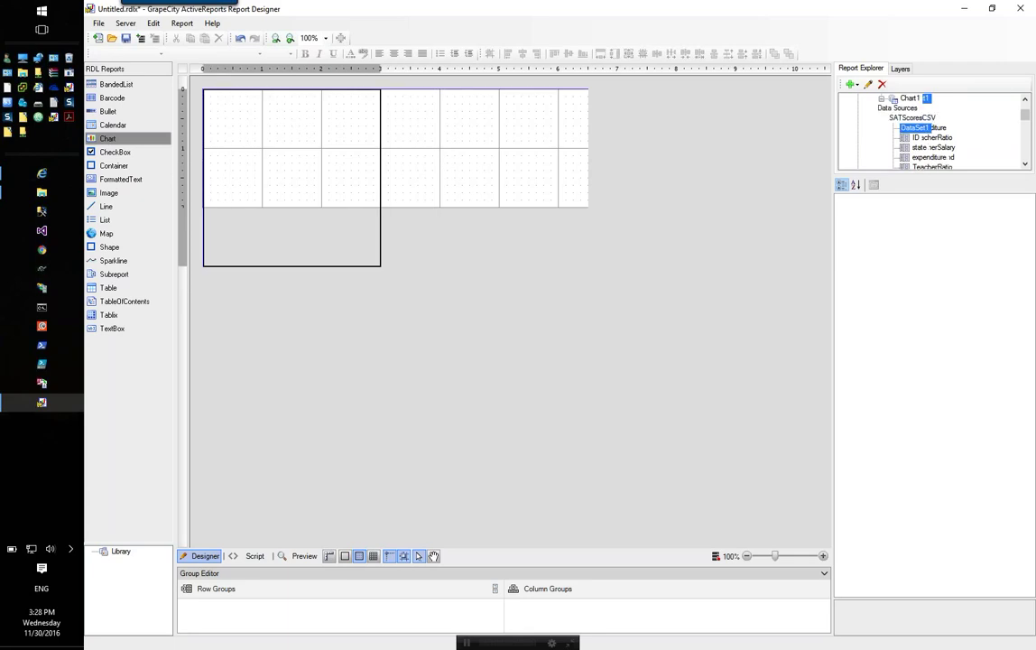
{"action": "left_click", "coordinate": [268, 180]}
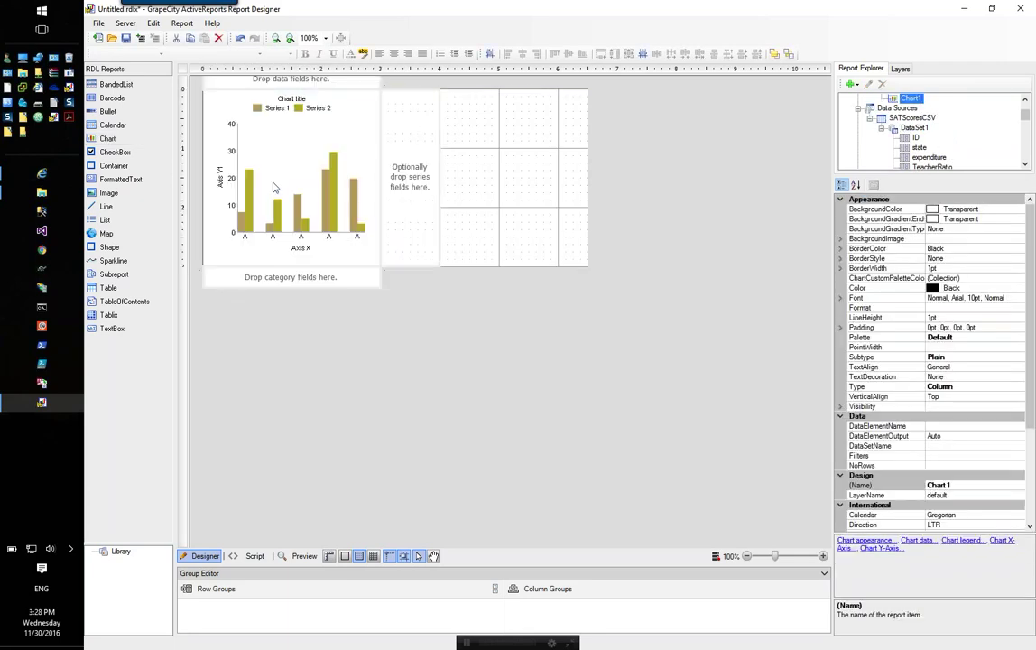
Step: Assign the state field as the chart's category
{"action": "left_click", "coordinate": [370, 177]}
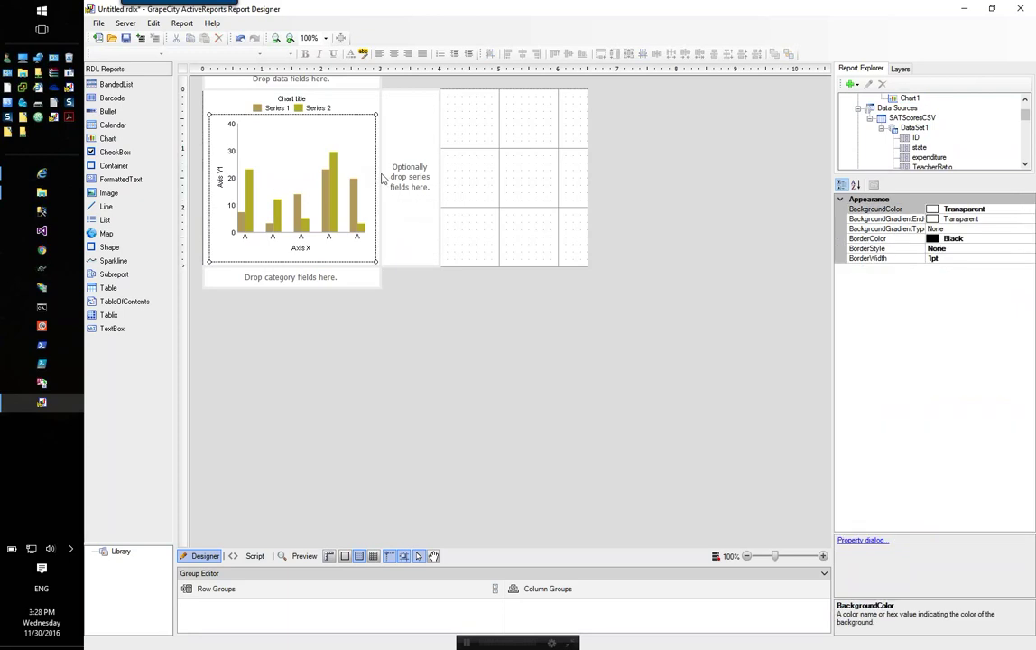
{"action": "left_click", "coordinate": [529, 209]}
{"action": "left_click", "coordinate": [371, 188]}
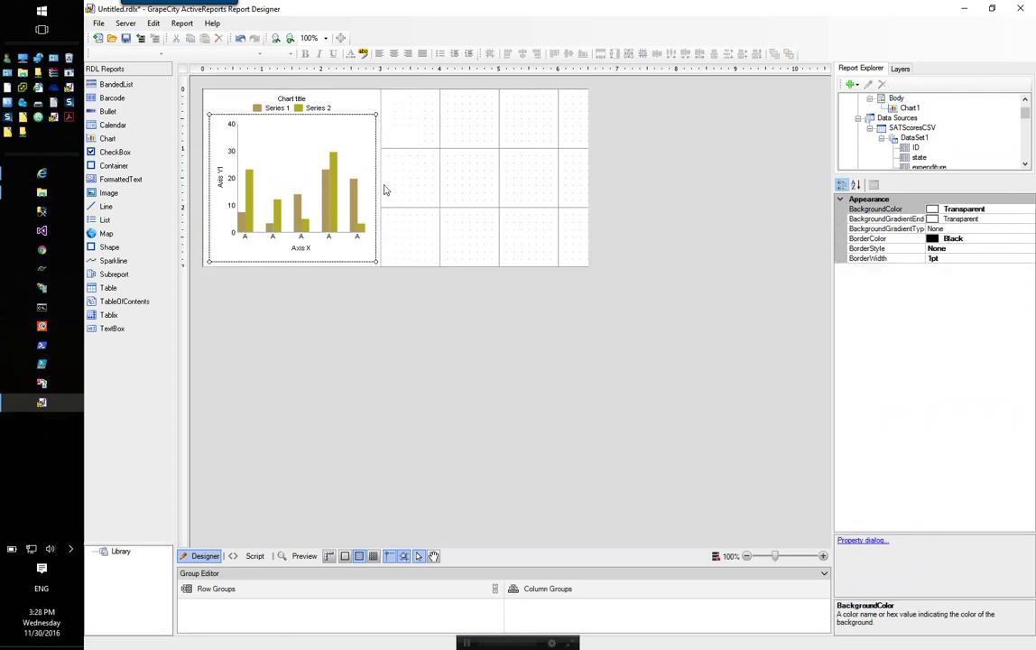
{"action": "left_click", "coordinate": [341, 126]}
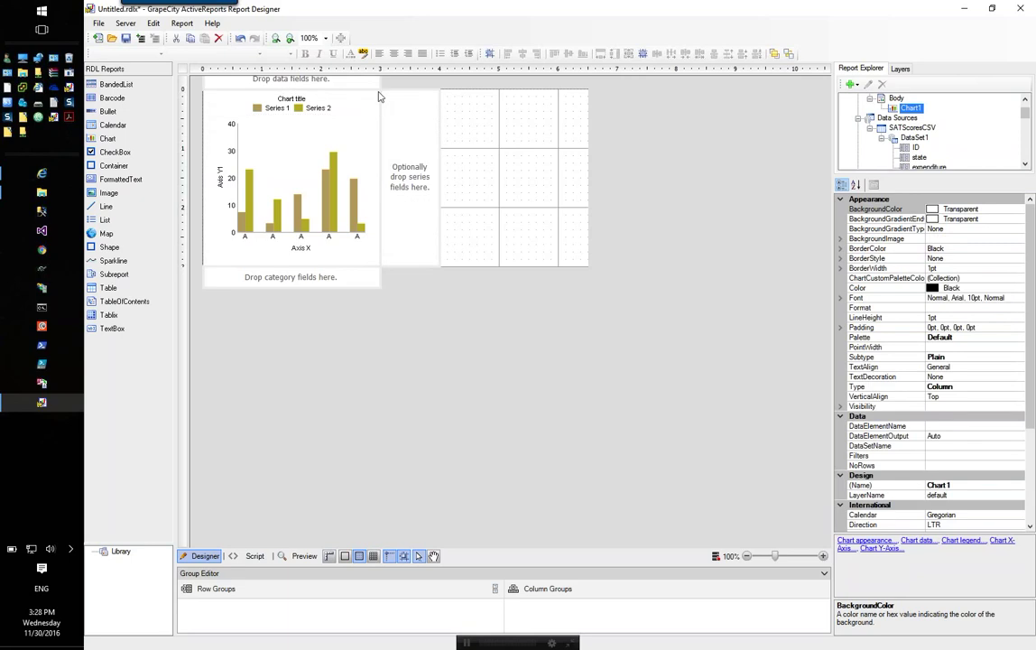
{"action": "left_click", "coordinate": [465, 153]}
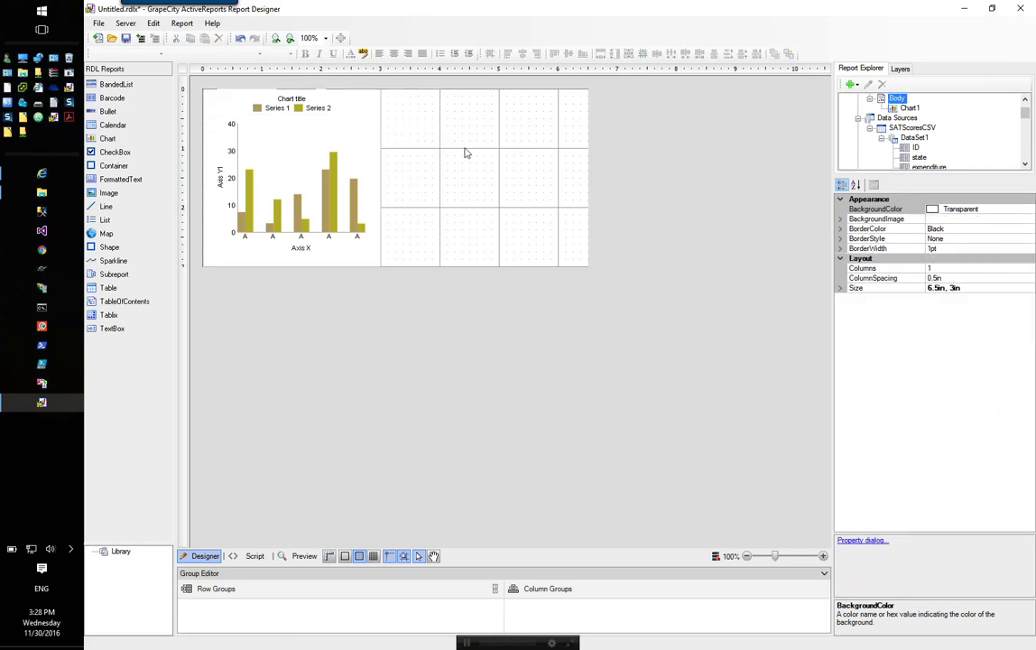
{"action": "left_click", "coordinate": [378, 128]}
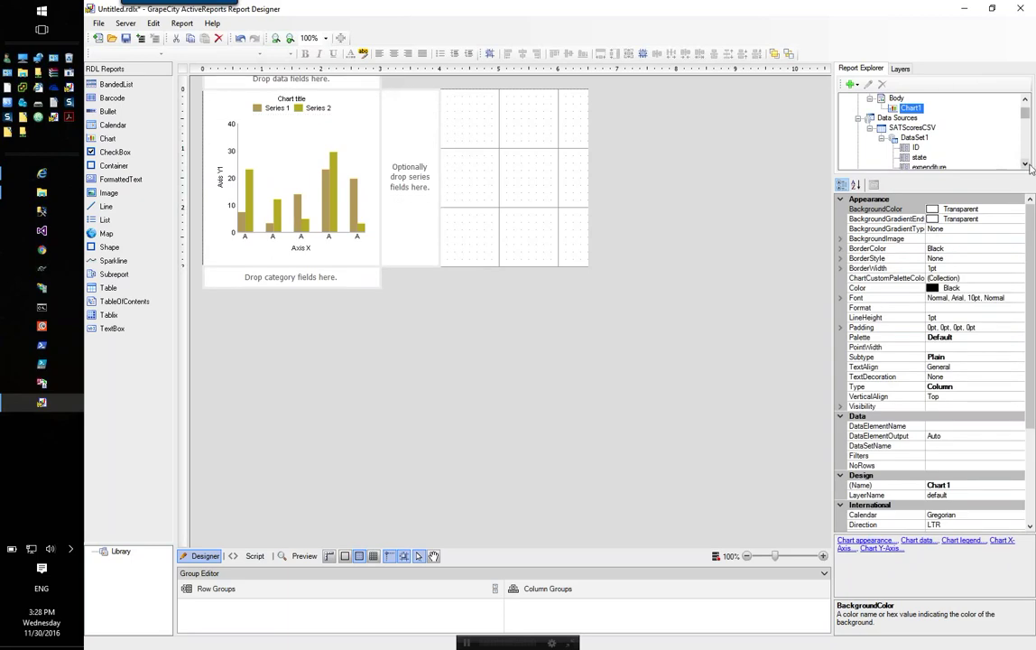
{"action": "left_click_drag", "start_coordinate": [916, 159], "coordinate": [289, 209]}
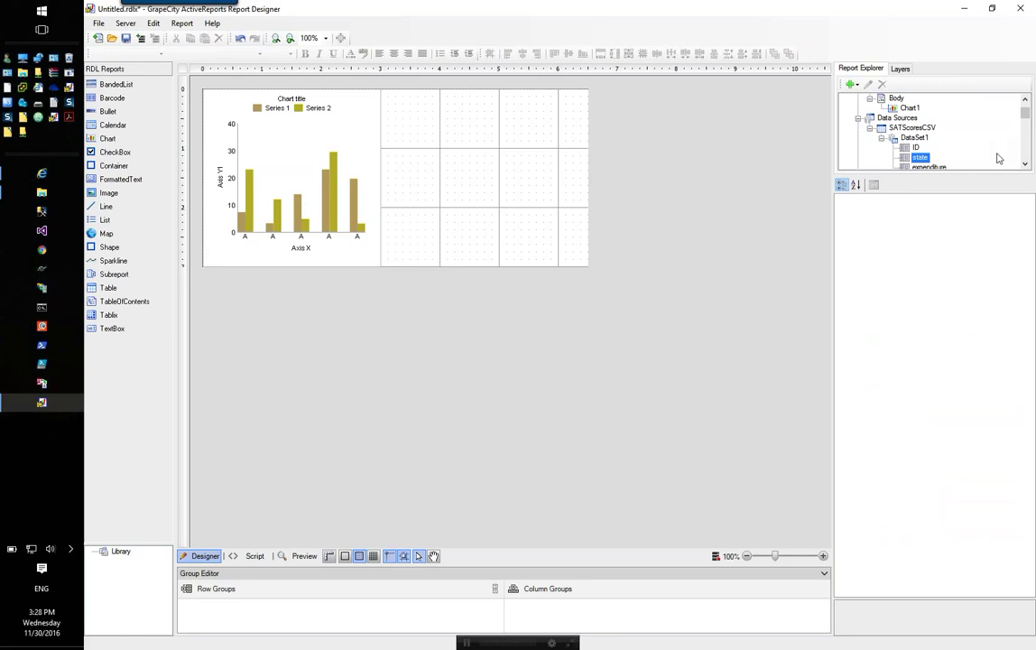
Step: Add the TeacherSalary and AvgSAT fields to the chart as its data values
{"action": "left_click", "coordinate": [1026, 163]}
{"action": "left_click", "coordinate": [1025, 163]}
{"action": "left_click", "coordinate": [1025, 164]}
{"action": "left_click", "coordinate": [1026, 164]}
{"action": "left_click", "coordinate": [1025, 163]}
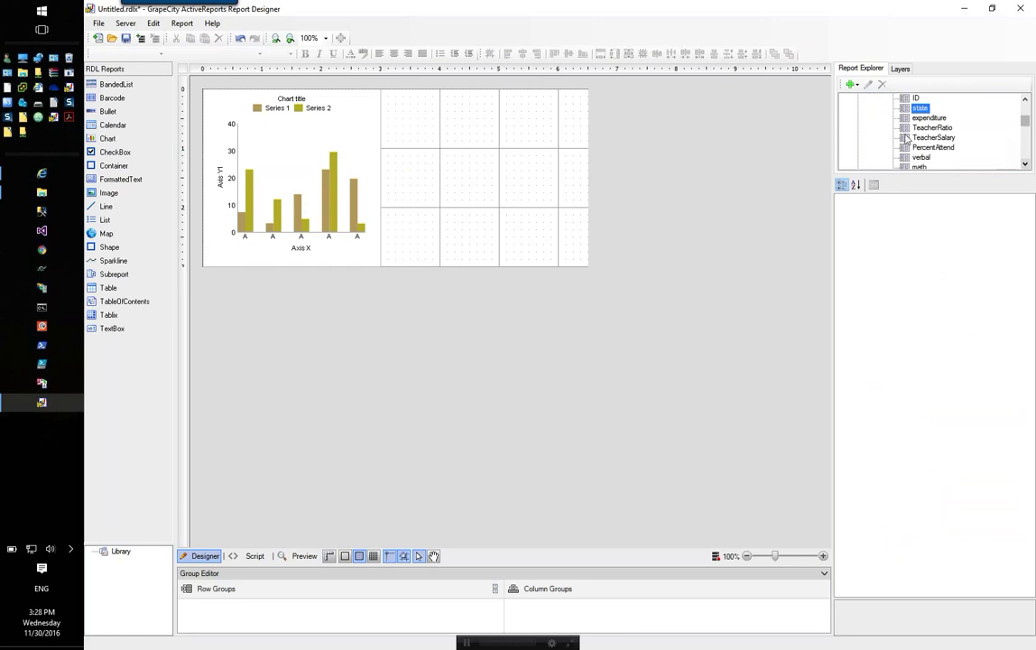
{"action": "left_click_drag", "start_coordinate": [912, 137], "coordinate": [262, 83]}
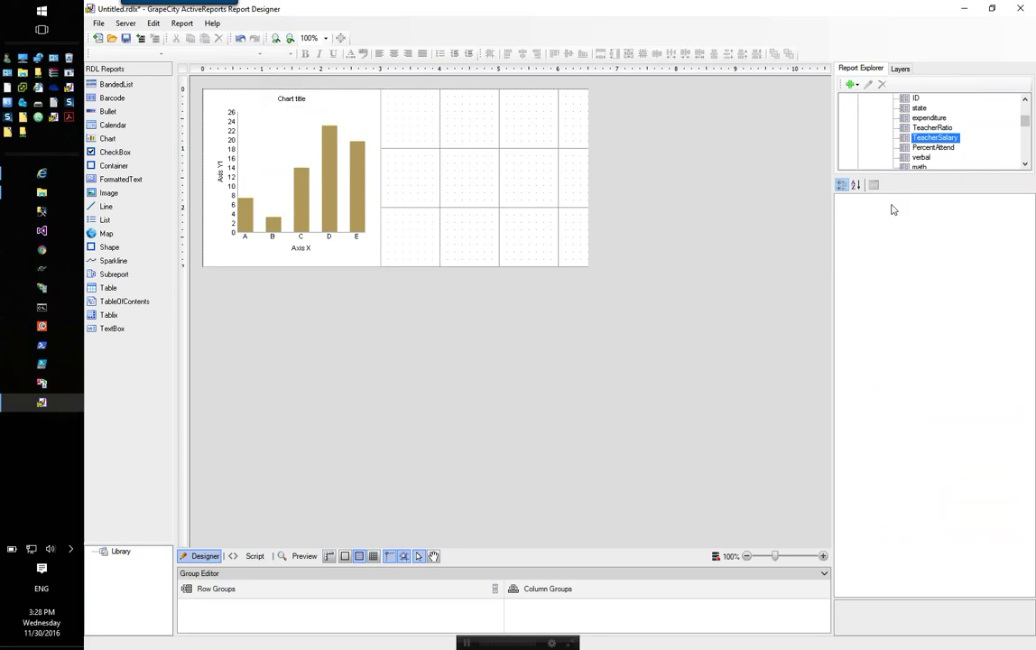
{"action": "scroll", "coordinate": [918, 152], "scroll_direction": "down", "scroll_amount": 1}
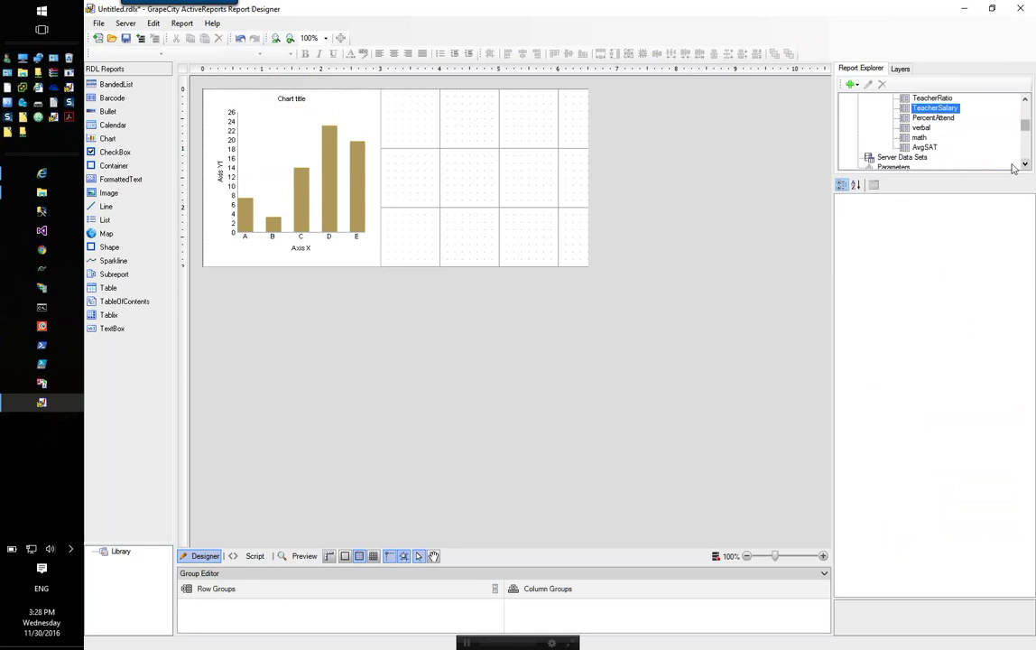
{"action": "left_click", "coordinate": [921, 148]}
{"action": "left_click_drag", "start_coordinate": [922, 148], "coordinate": [321, 79]}
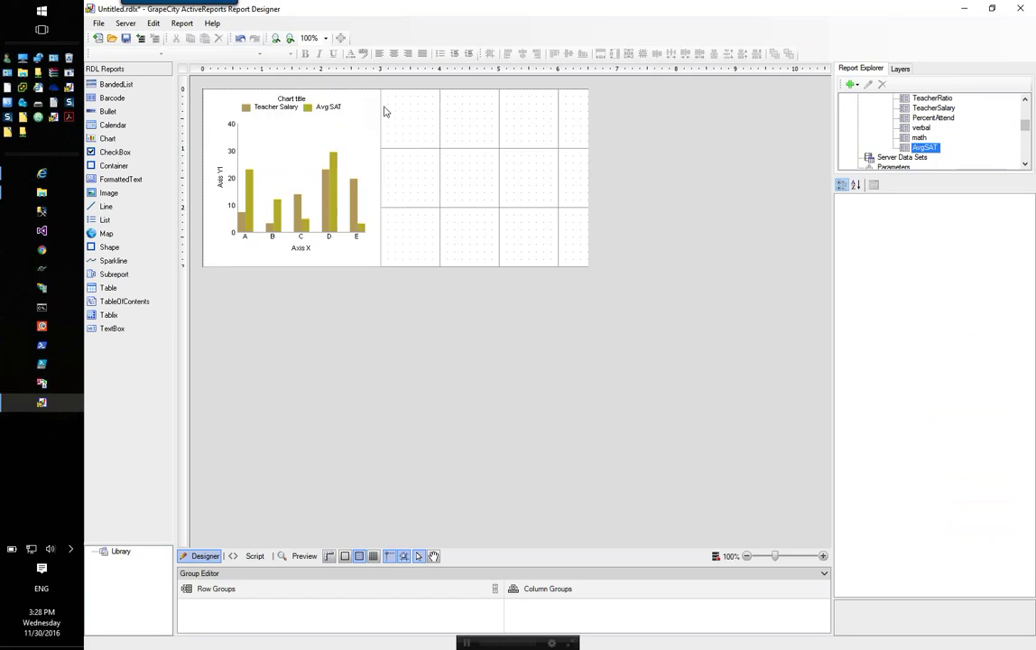
Step: Widen the chart to the full 6.5 in width of the report body and check it in the report preview
{"action": "left_click", "coordinate": [380, 97]}
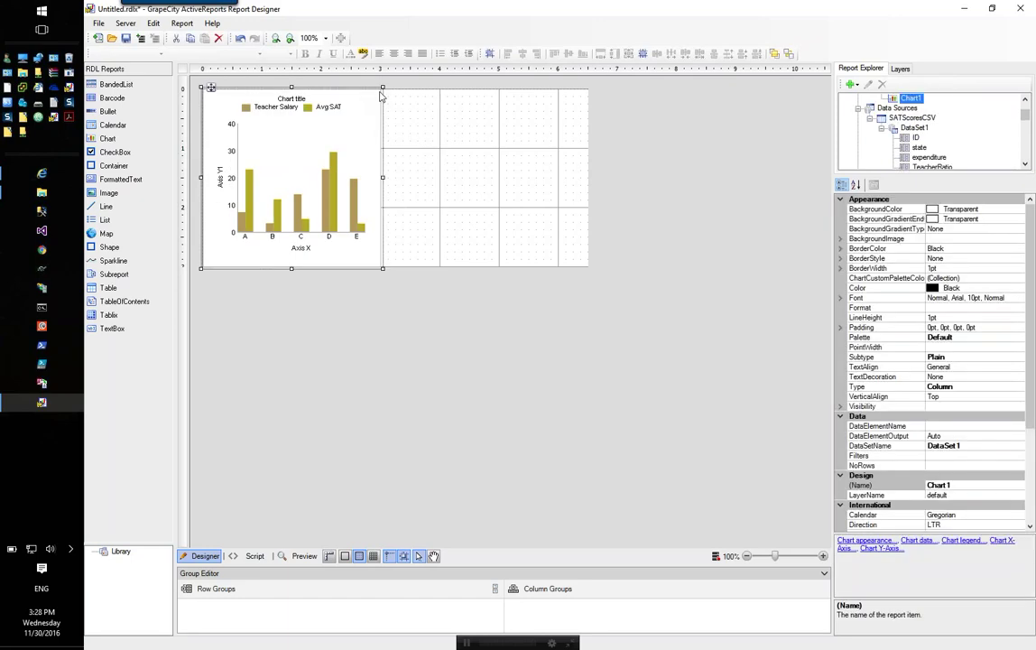
{"action": "left_click_drag", "start_coordinate": [383, 177], "coordinate": [589, 197]}
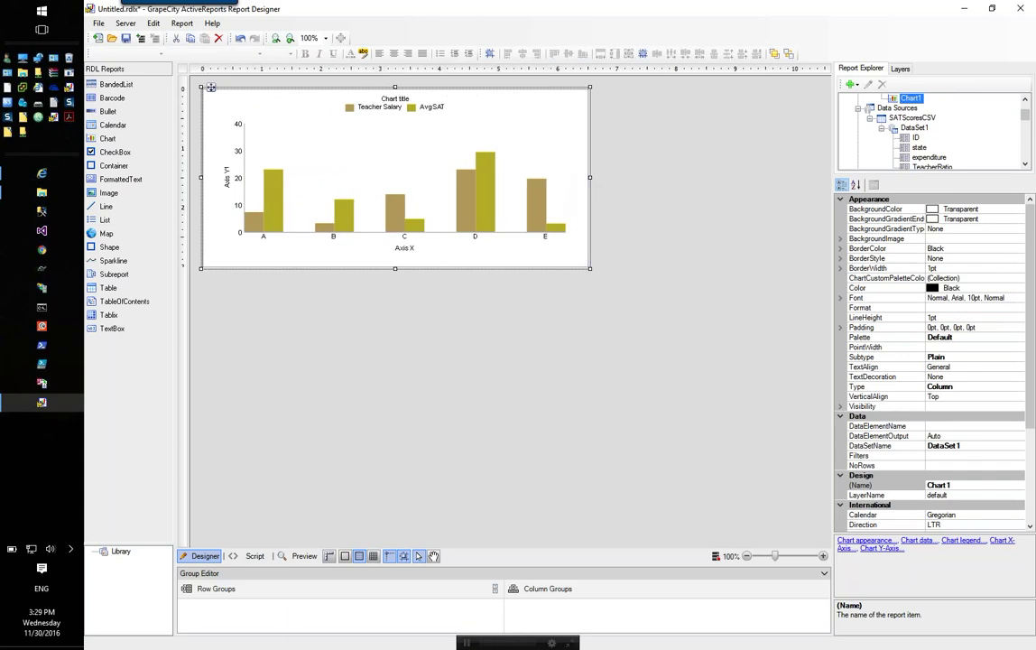
{"action": "left_click", "coordinate": [302, 556]}
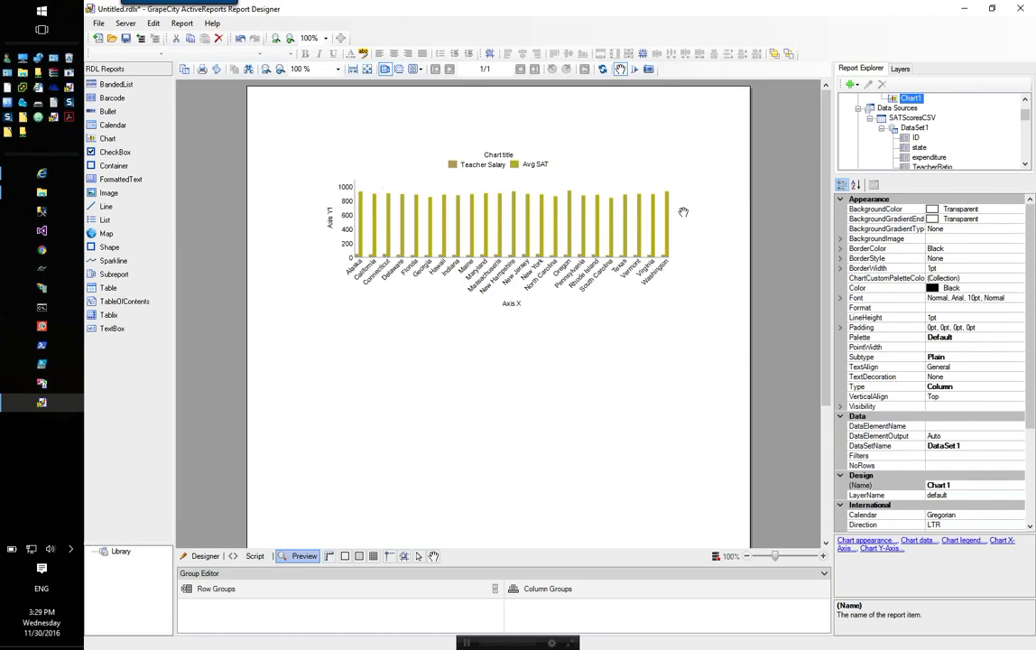
{"action": "left_click", "coordinate": [203, 556]}
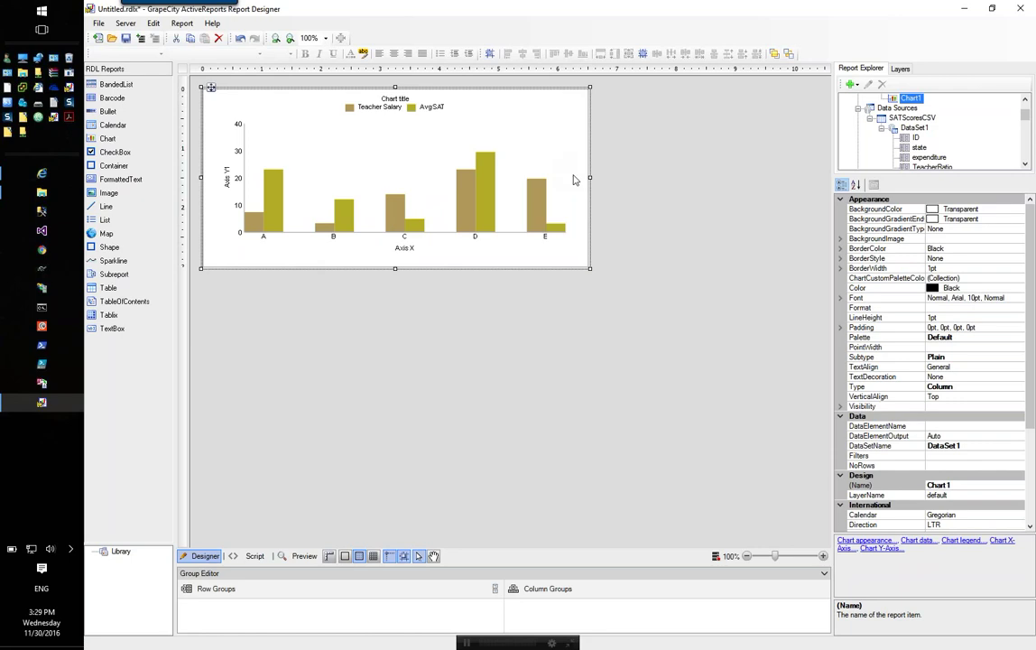
Step: Rename the chart's existing Y-axis to TeacherSal and set its title to "Teacher Salary"
{"action": "left_click", "coordinate": [881, 548]}
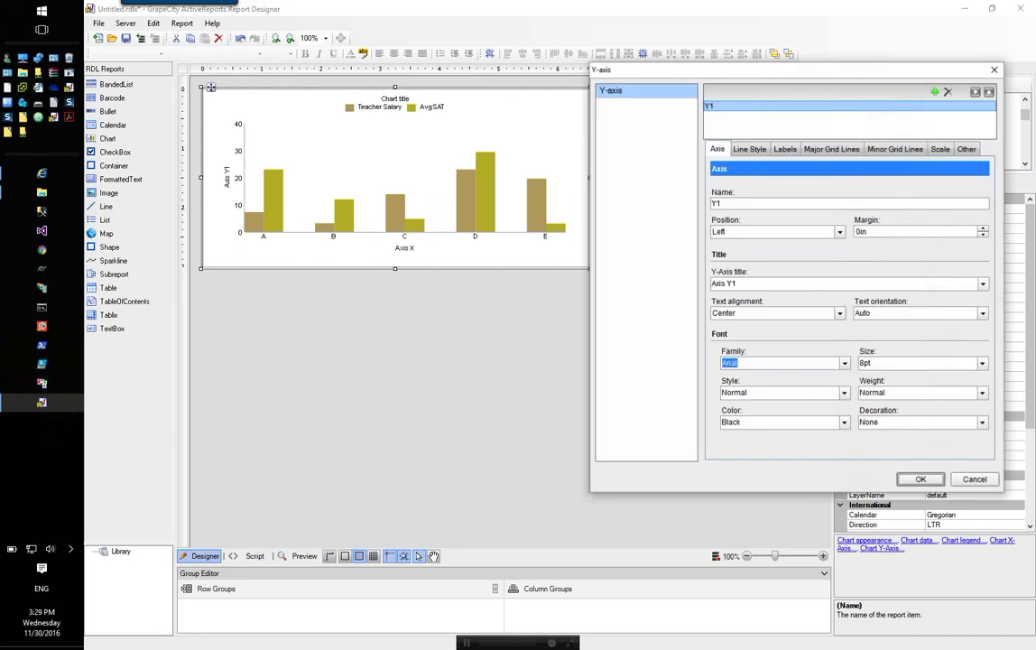
{"action": "left_click", "coordinate": [720, 108]}
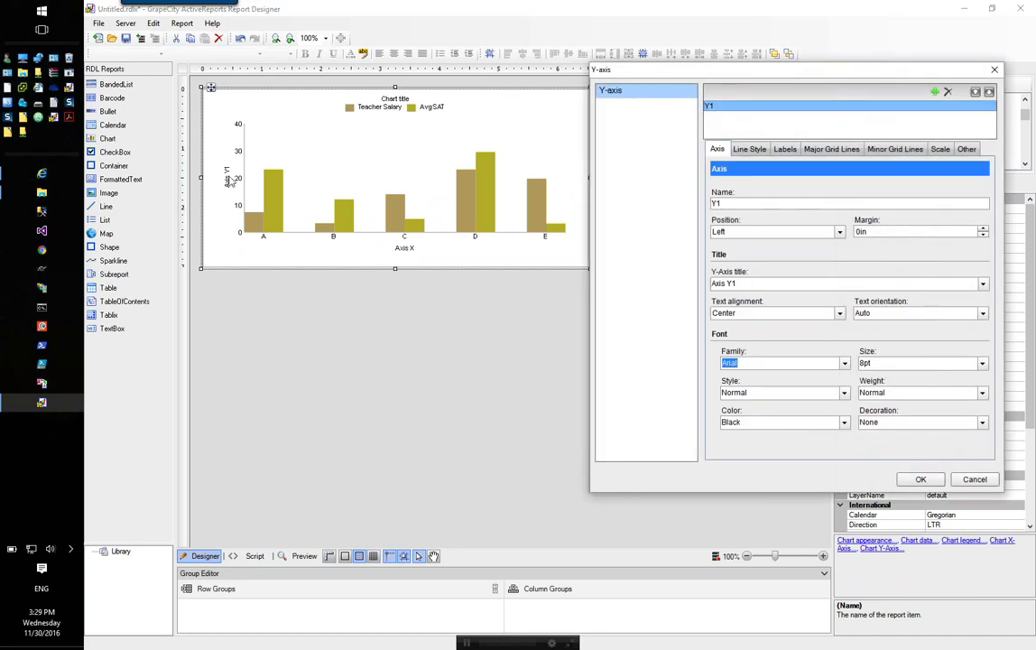
{"action": "double_click", "coordinate": [752, 203]}
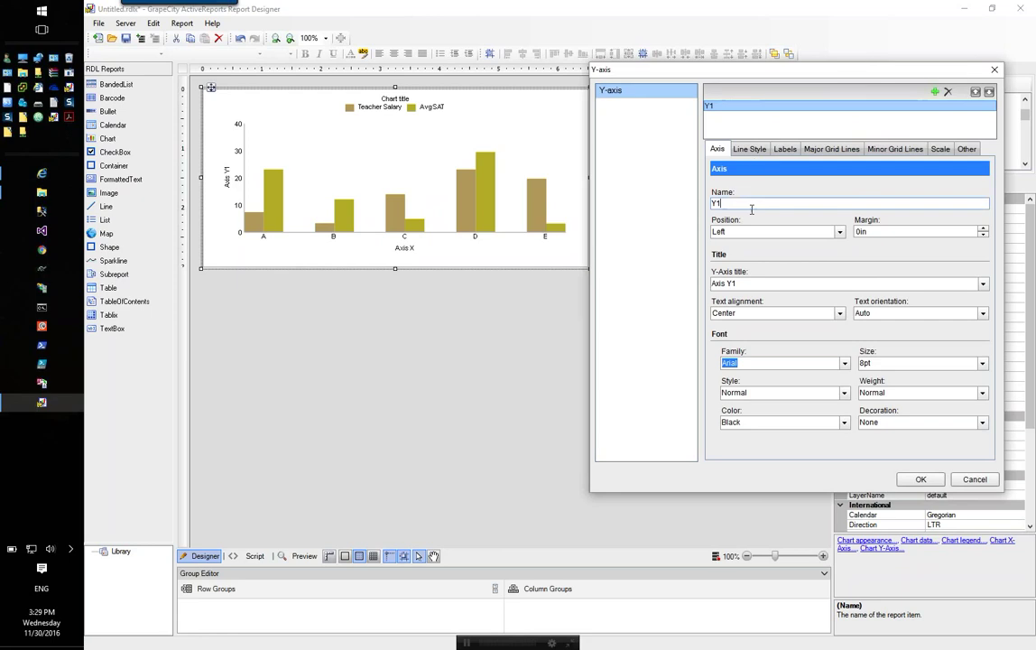
{"action": "type", "text": "Teach"}
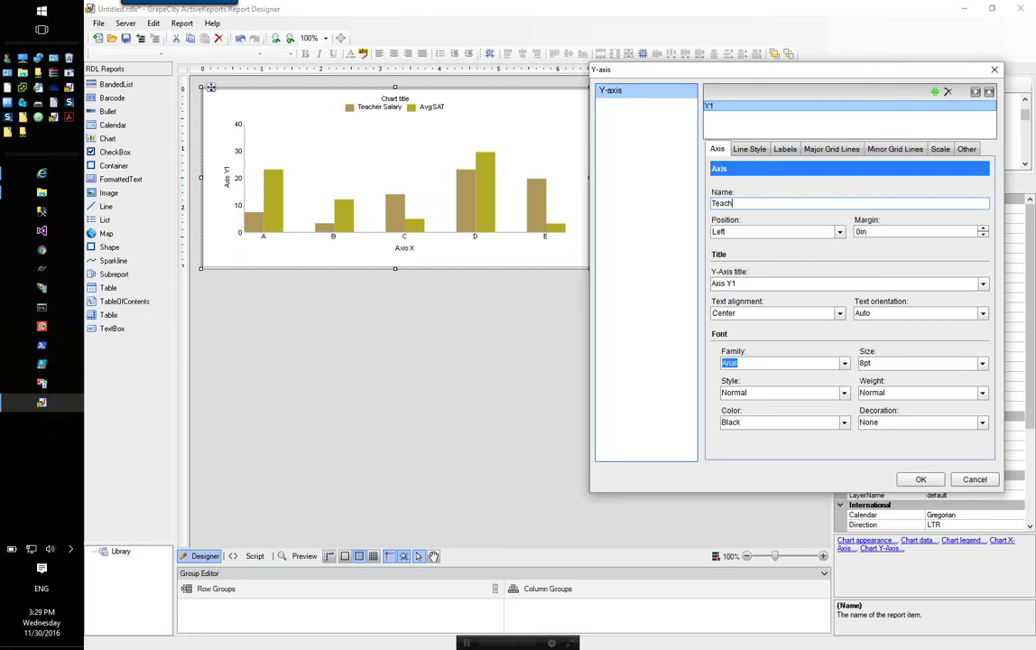
{"action": "type", "text": "erSal"}
{"action": "left_click", "coordinate": [768, 283]}
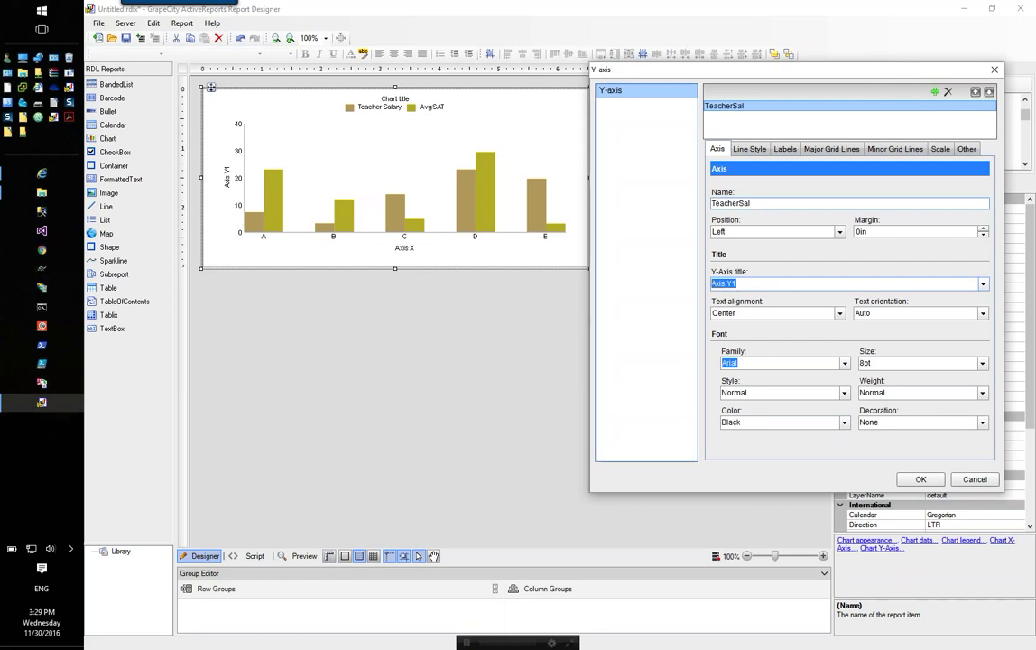
{"action": "type", "text": "Teacher Salary"}
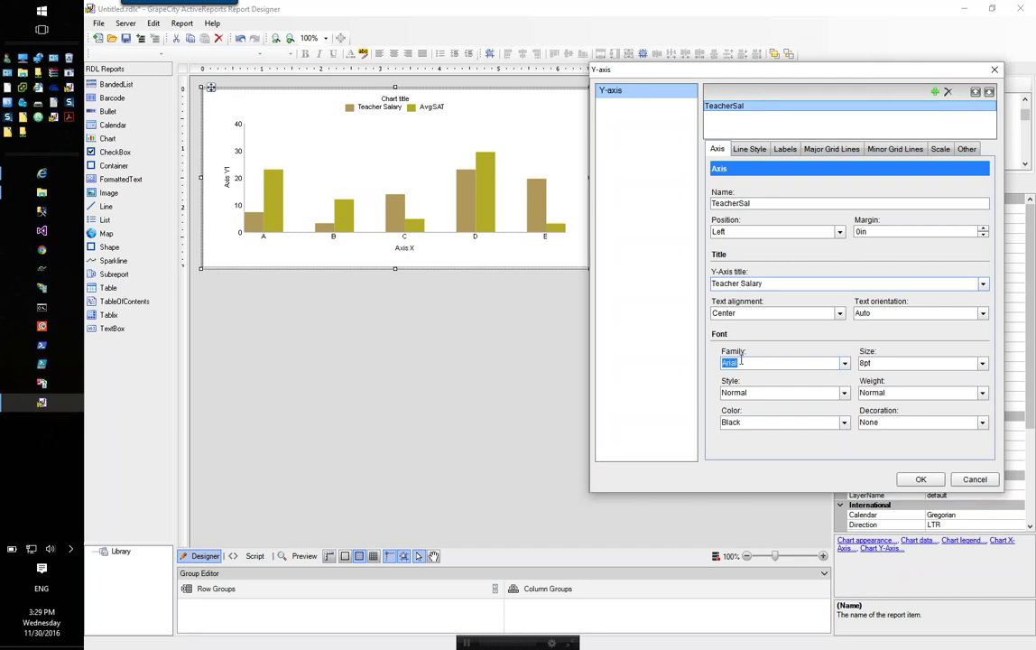
{"action": "left_click", "coordinate": [749, 148]}
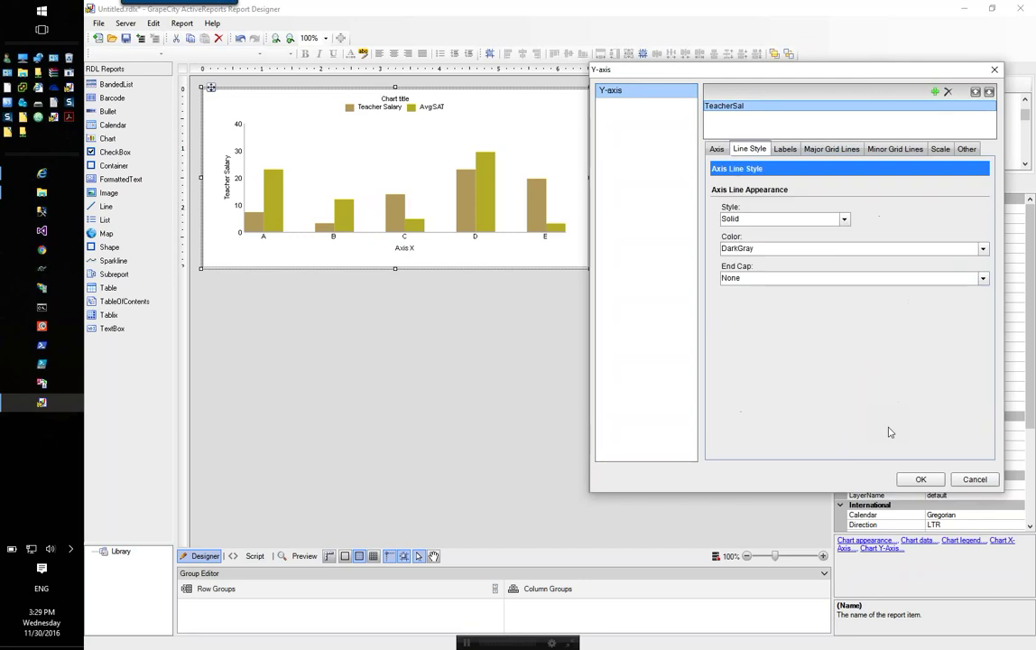
{"action": "left_click", "coordinate": [921, 479]}
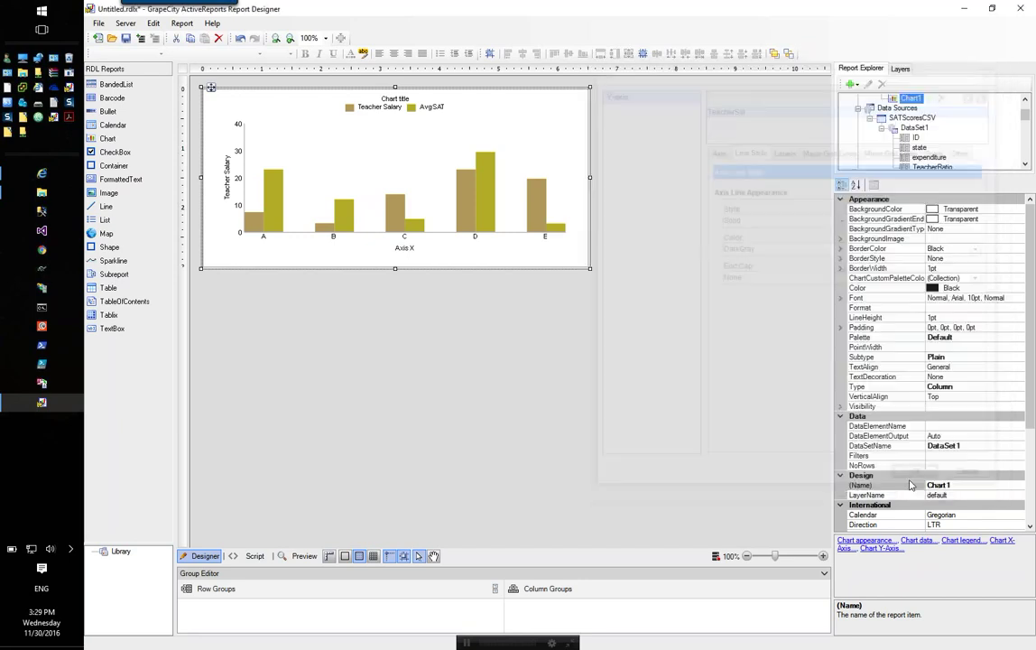
Step: Add a second Y-axis to the chart, name it AvgSAT and set its position to Right
{"action": "left_click", "coordinate": [871, 548]}
{"action": "left_click", "coordinate": [935, 91]}
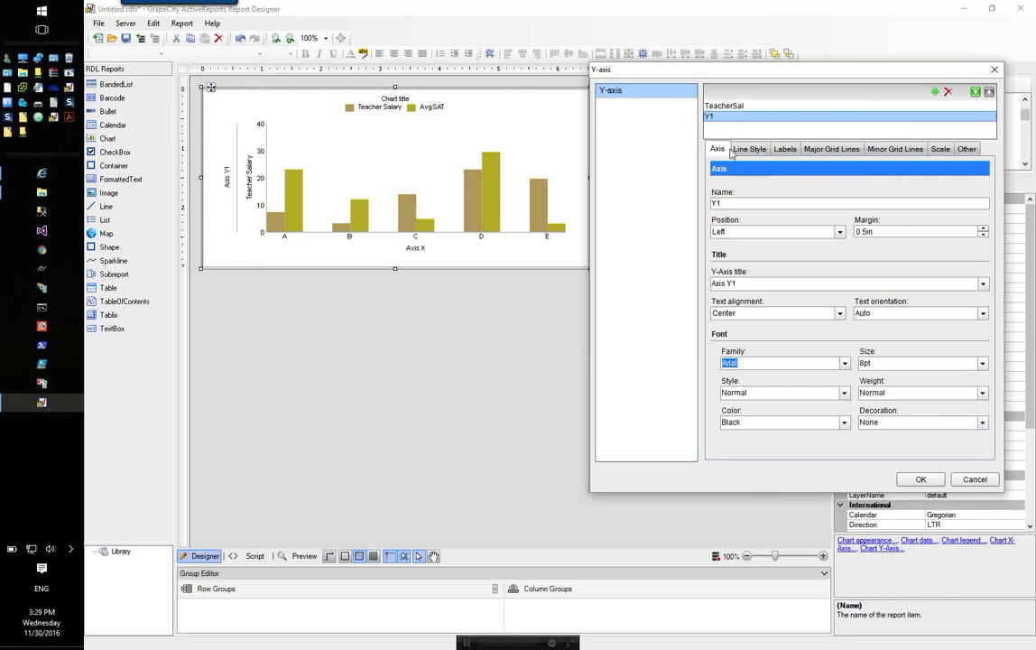
{"action": "left_click", "coordinate": [723, 121]}
{"action": "type", "text": "AvgSAT"}
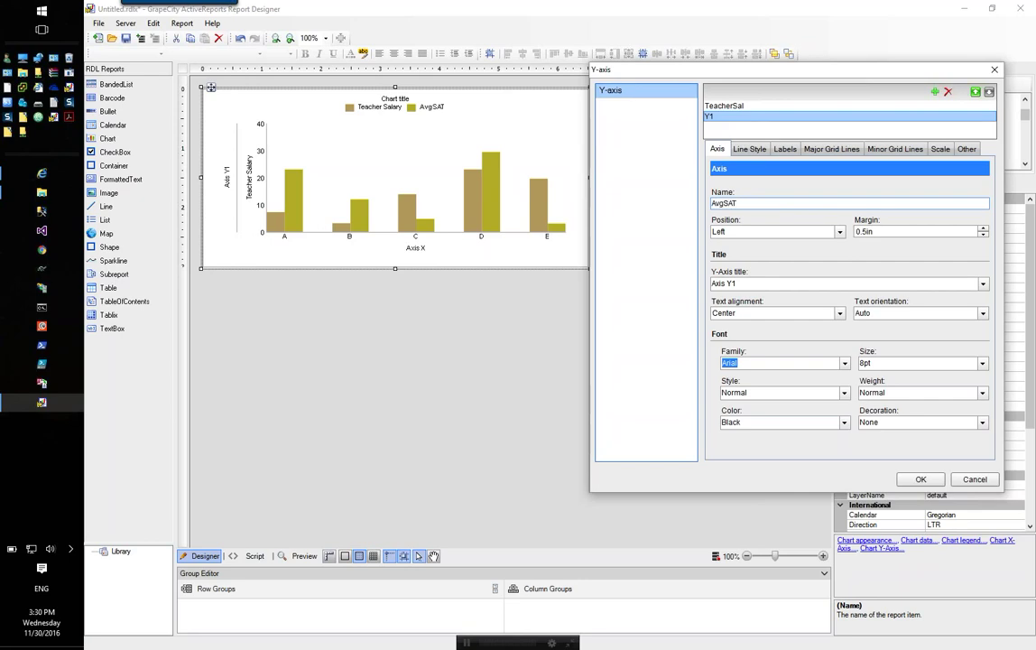
{"action": "left_click", "coordinate": [841, 234]}
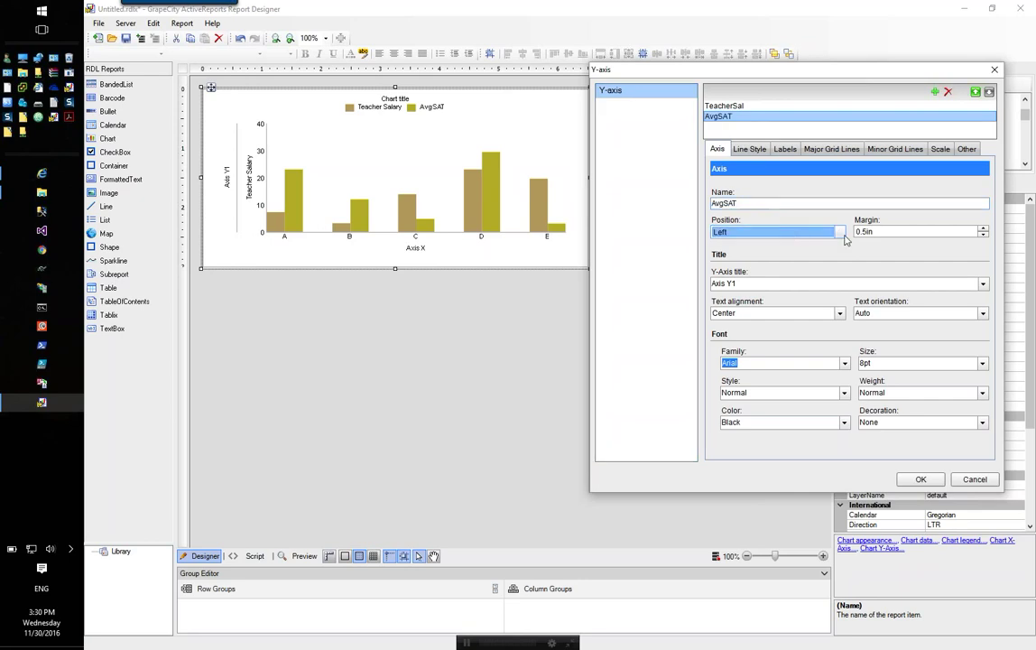
{"action": "left_click", "coordinate": [803, 233]}
{"action": "left_click", "coordinate": [798, 255]}
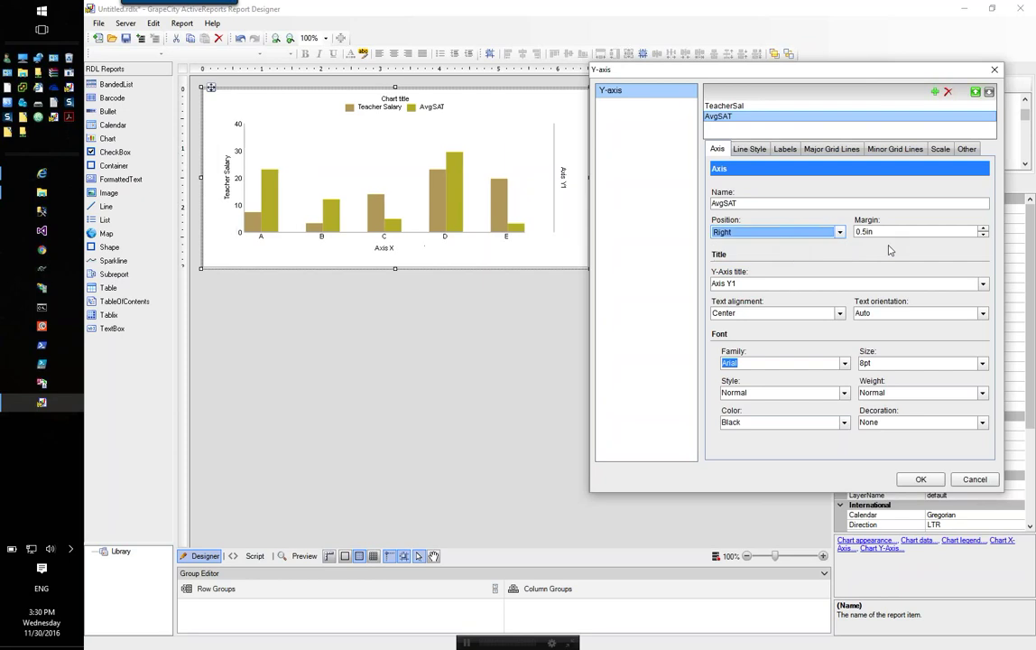
Step: Set the AvgSAT axis margin to 0in and its title to "Average SAT", and apply the Y-axis settings
{"action": "left_click", "coordinate": [864, 231]}
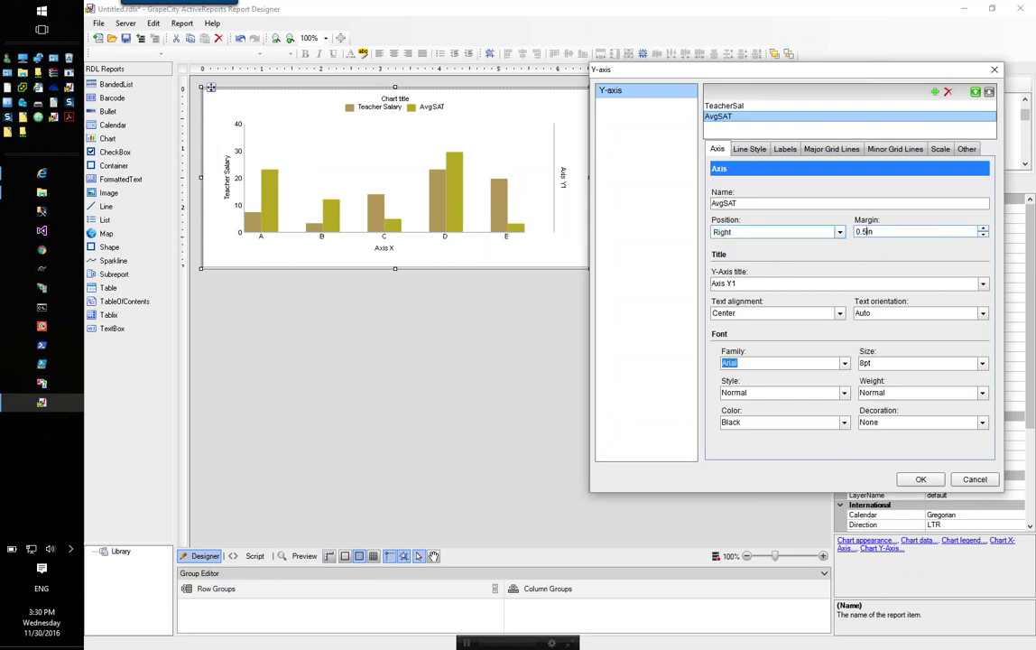
{"action": "key", "text": "BackSpace"}
{"action": "key", "text": "BackSpace"}
{"action": "left_click", "coordinate": [770, 286]}
{"action": "key", "text": "ctrl+a"}
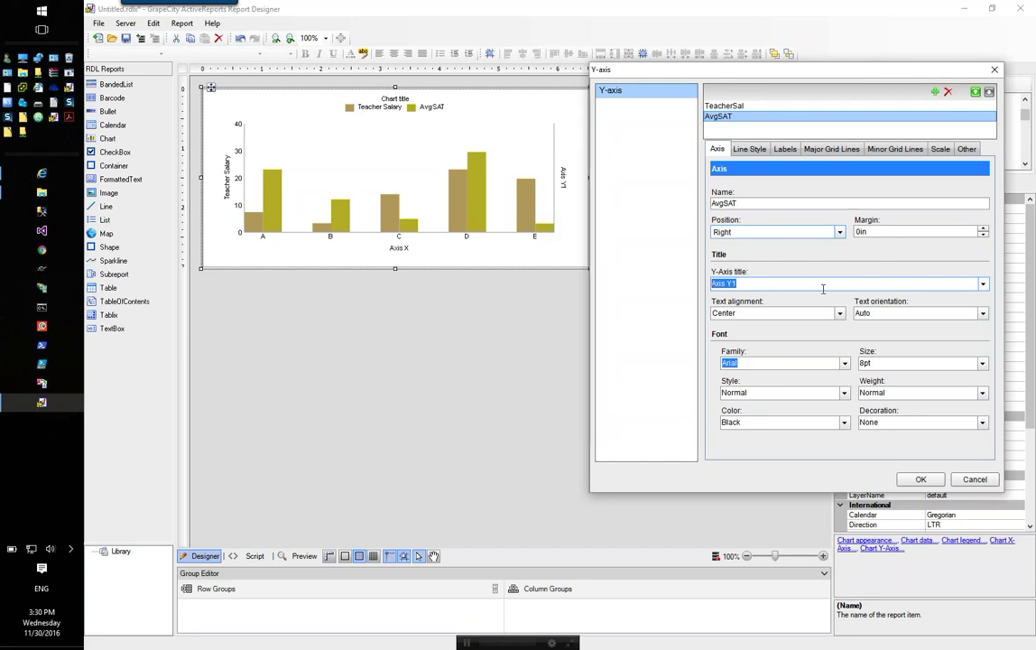
{"action": "type", "text": "Average SAT"}
{"action": "left_click", "coordinate": [921, 478]}
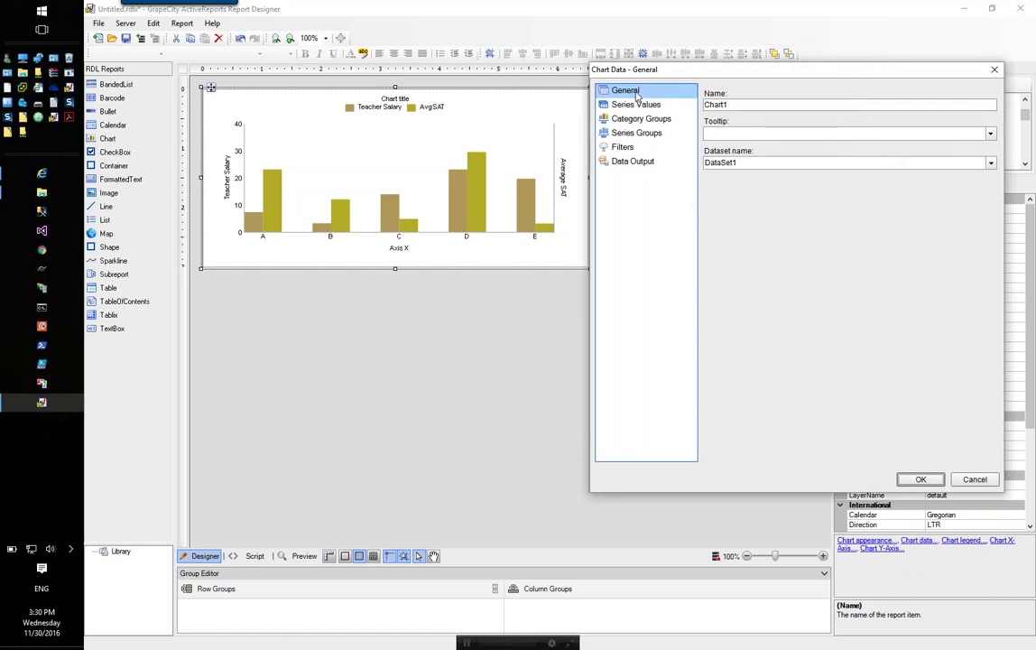
Step: Assign the Avg SAT series to the AvgSAT Y-axis and set its chart type to Line Smooth
{"action": "left_click", "coordinate": [635, 107]}
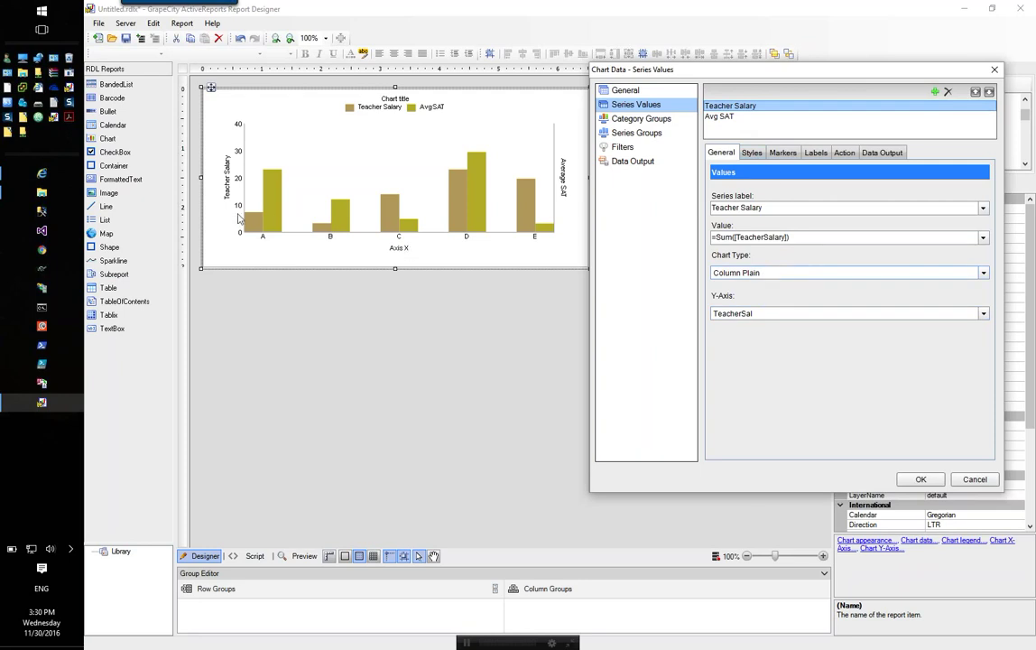
{"action": "left_click", "coordinate": [730, 117]}
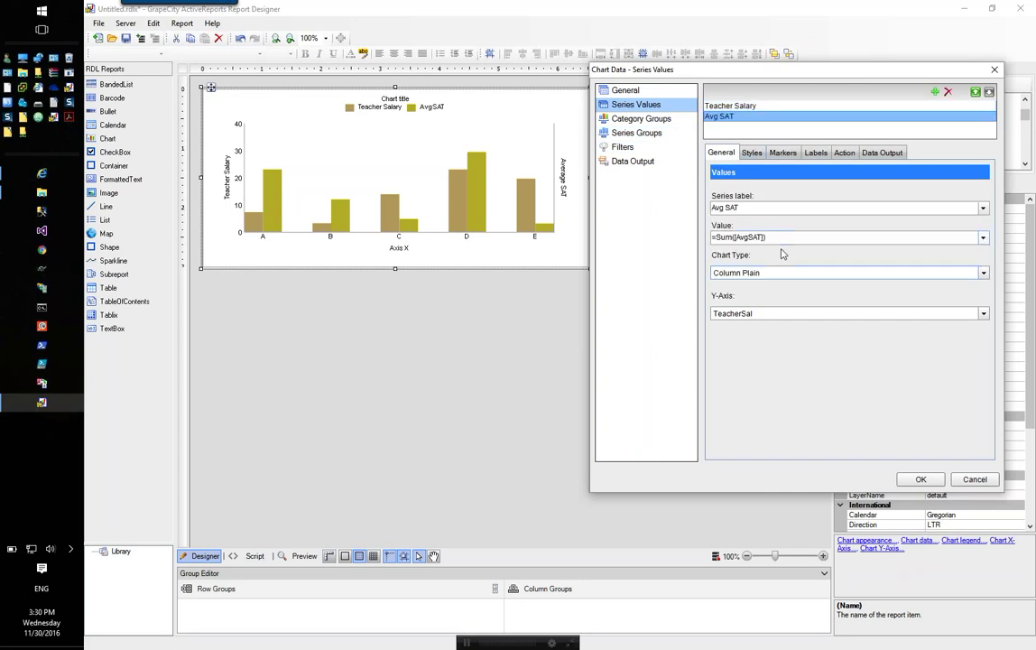
{"action": "left_click", "coordinate": [765, 314]}
{"action": "left_click", "coordinate": [763, 338]}
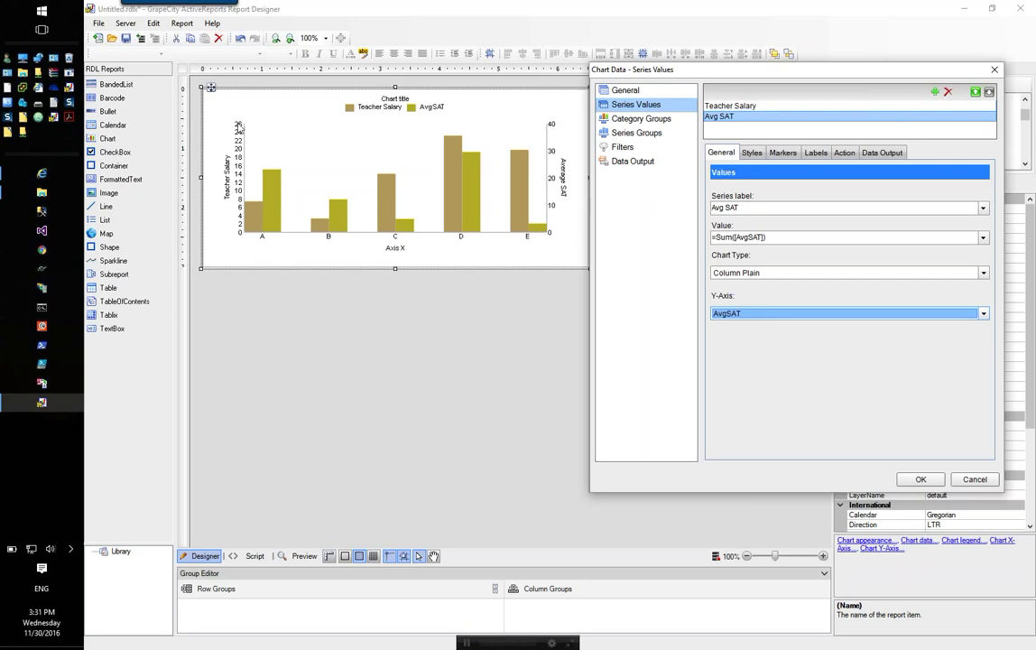
{"action": "left_click", "coordinate": [768, 274]}
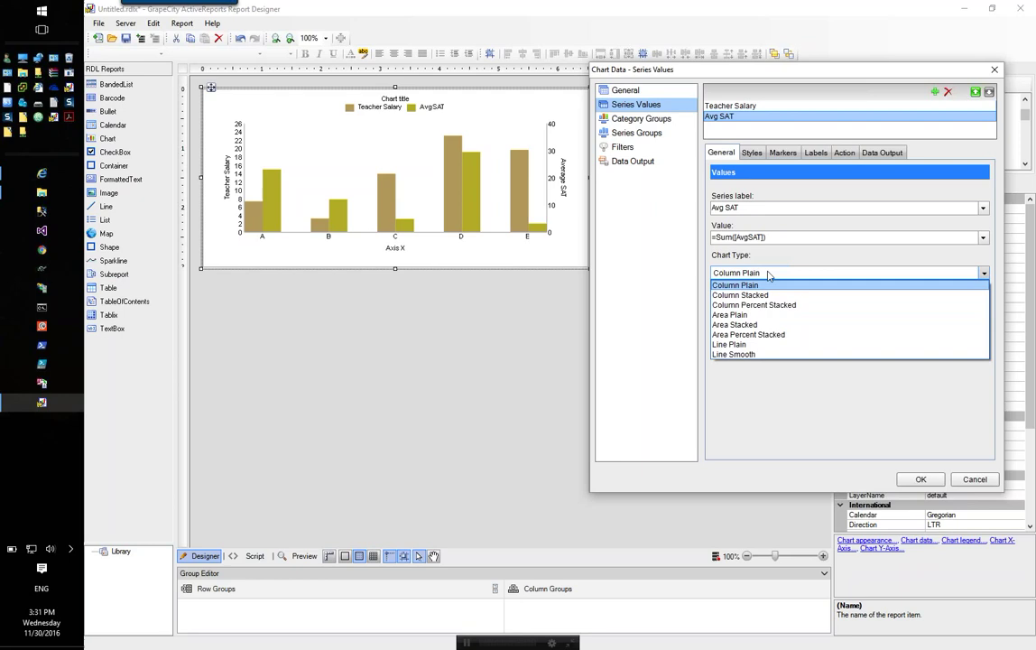
{"action": "left_click", "coordinate": [771, 354]}
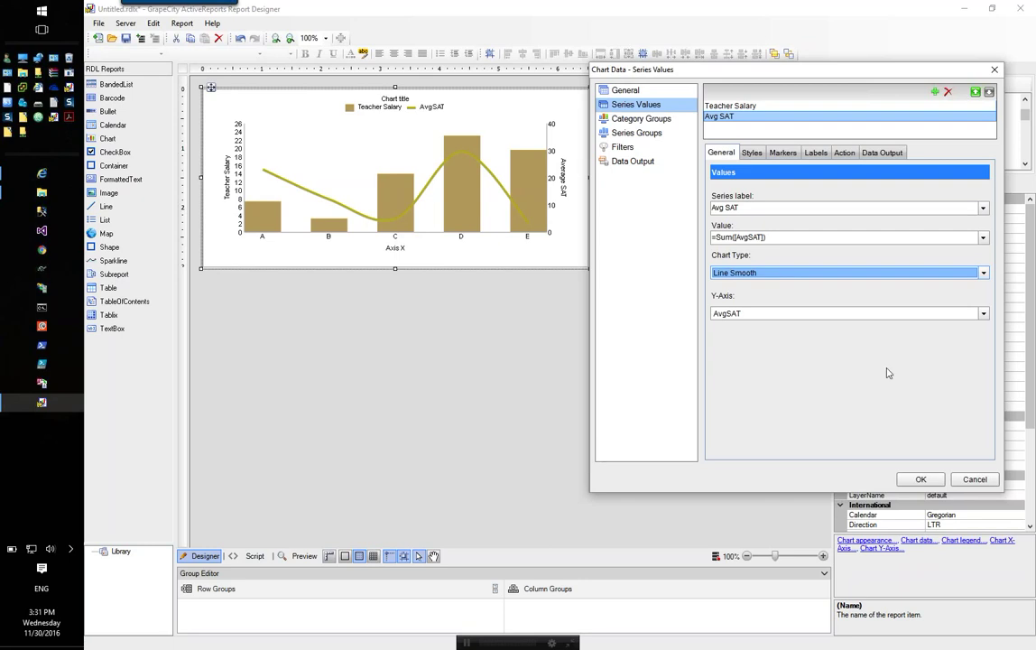
Step: Sort the chart's category group by the TeacherSalary field in ascending order and preview the report
{"action": "left_click", "coordinate": [639, 119]}
{"action": "left_click", "coordinate": [650, 133]}
{"action": "left_click", "coordinate": [645, 120]}
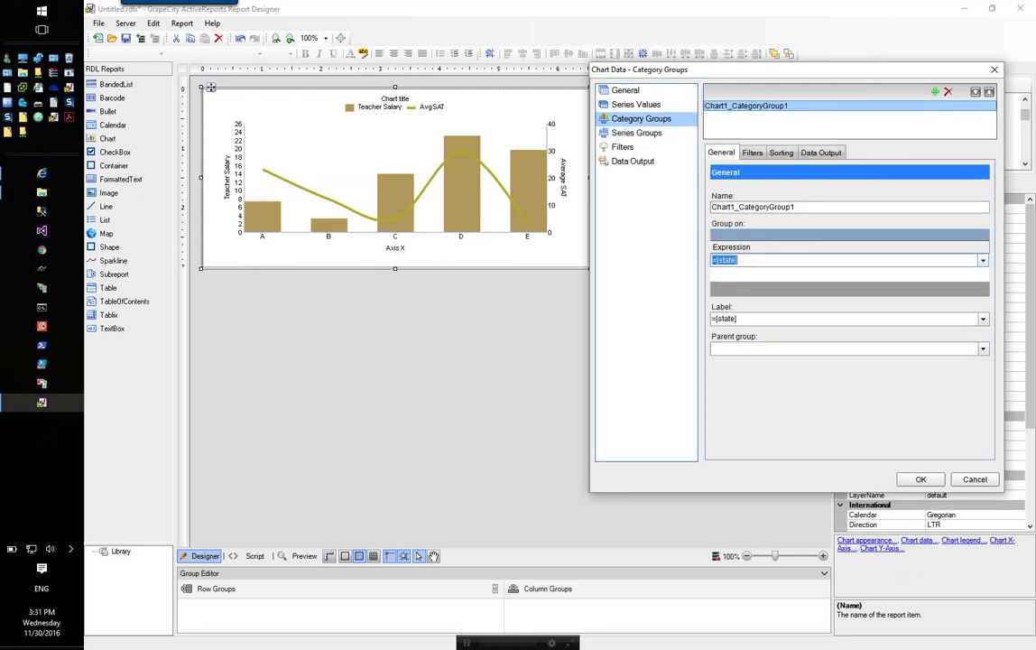
{"action": "left_click", "coordinate": [782, 153]}
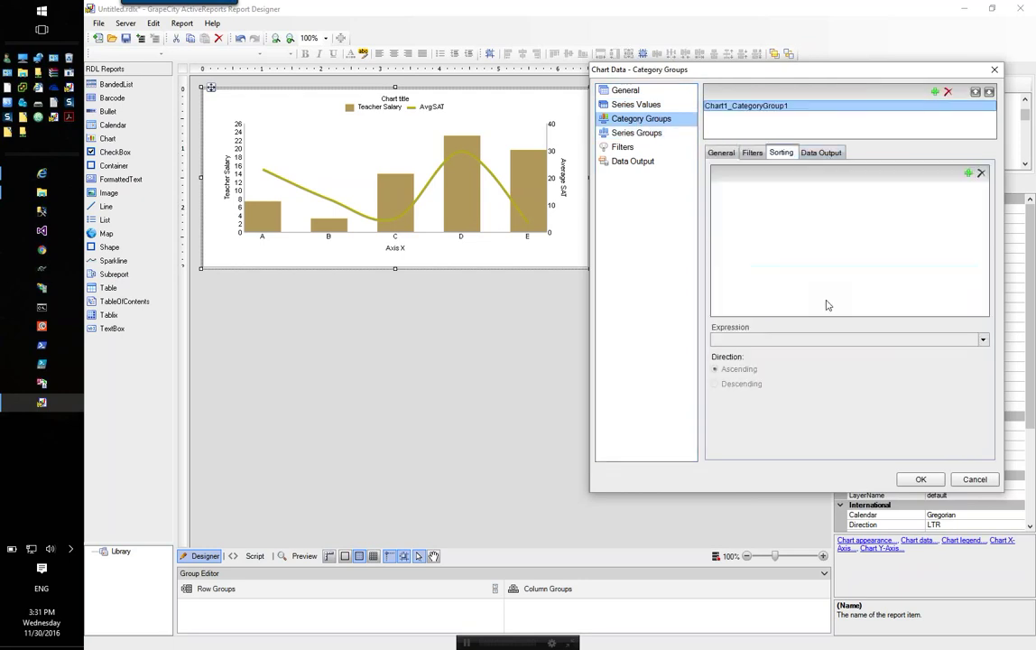
{"action": "left_click", "coordinate": [968, 173]}
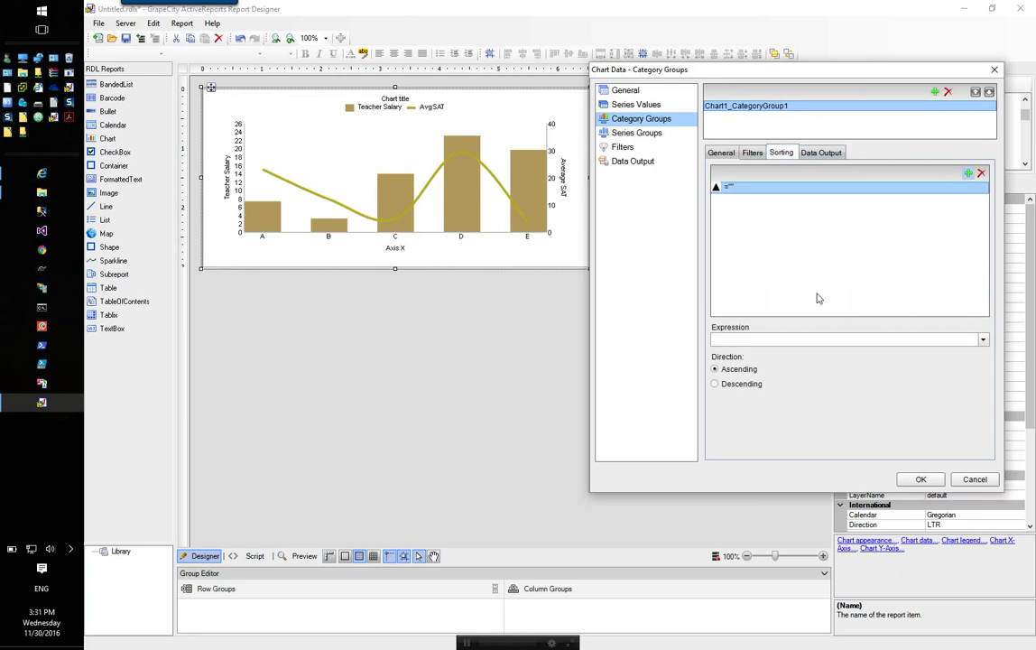
{"action": "left_click", "coordinate": [983, 339]}
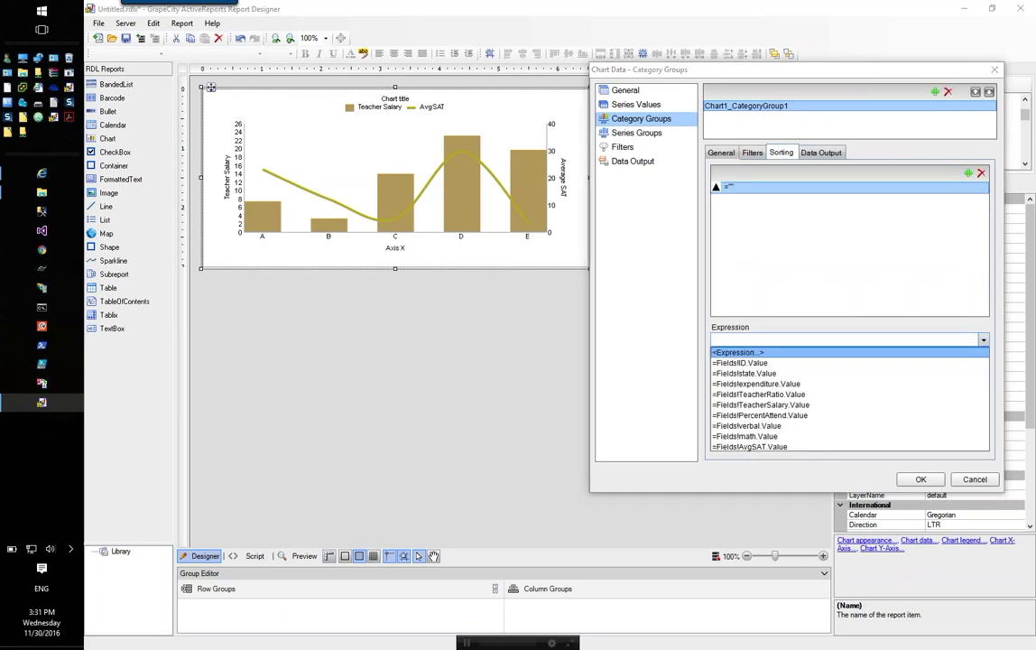
{"action": "left_click", "coordinate": [782, 404]}
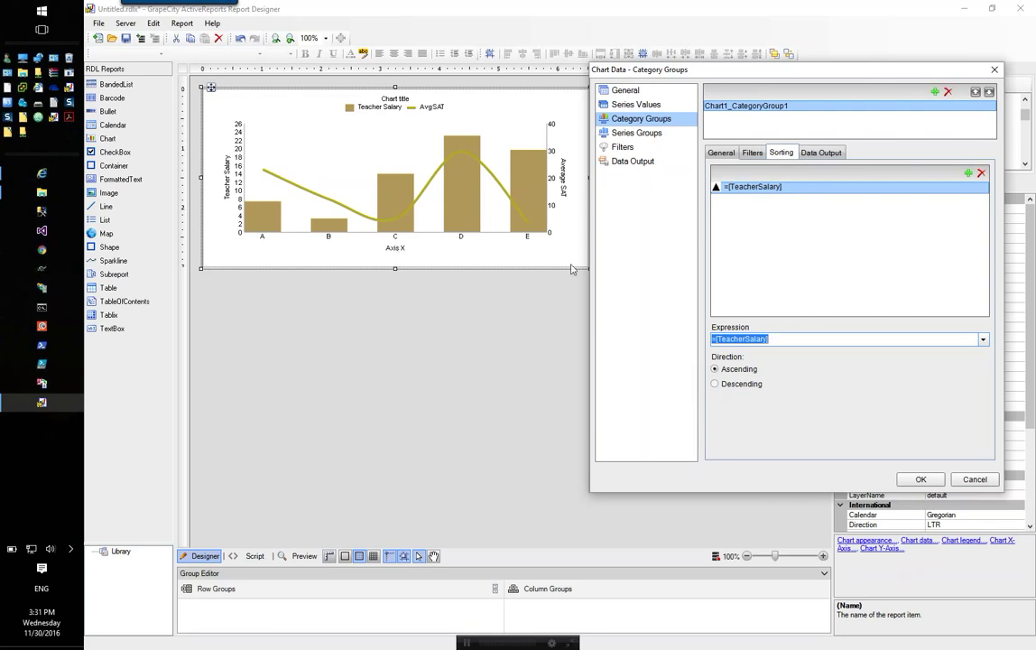
{"action": "left_click", "coordinate": [919, 478]}
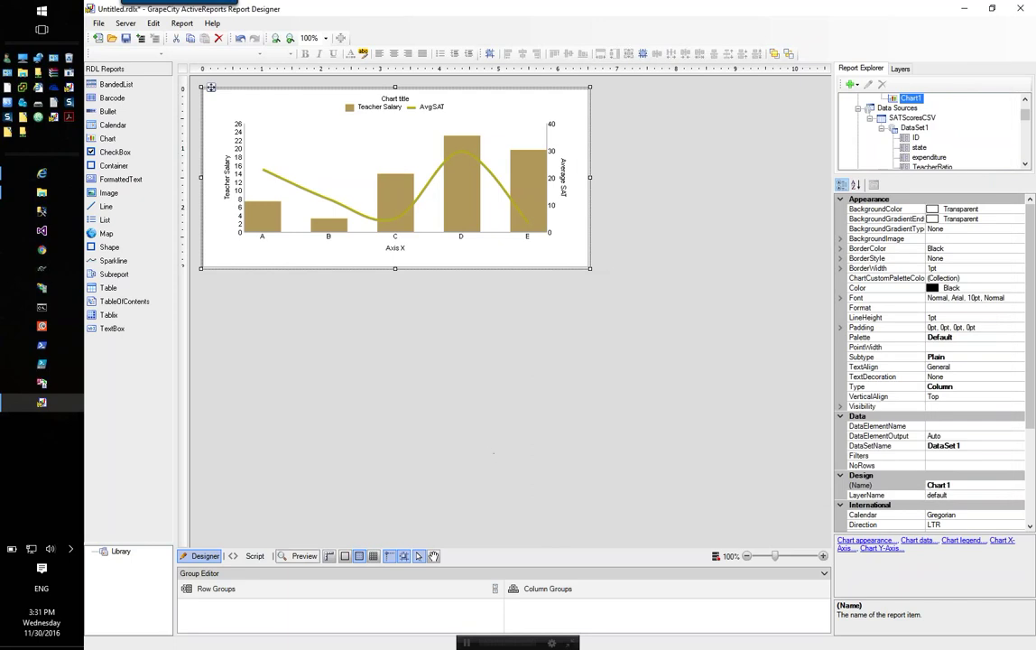
{"action": "left_click", "coordinate": [304, 556]}
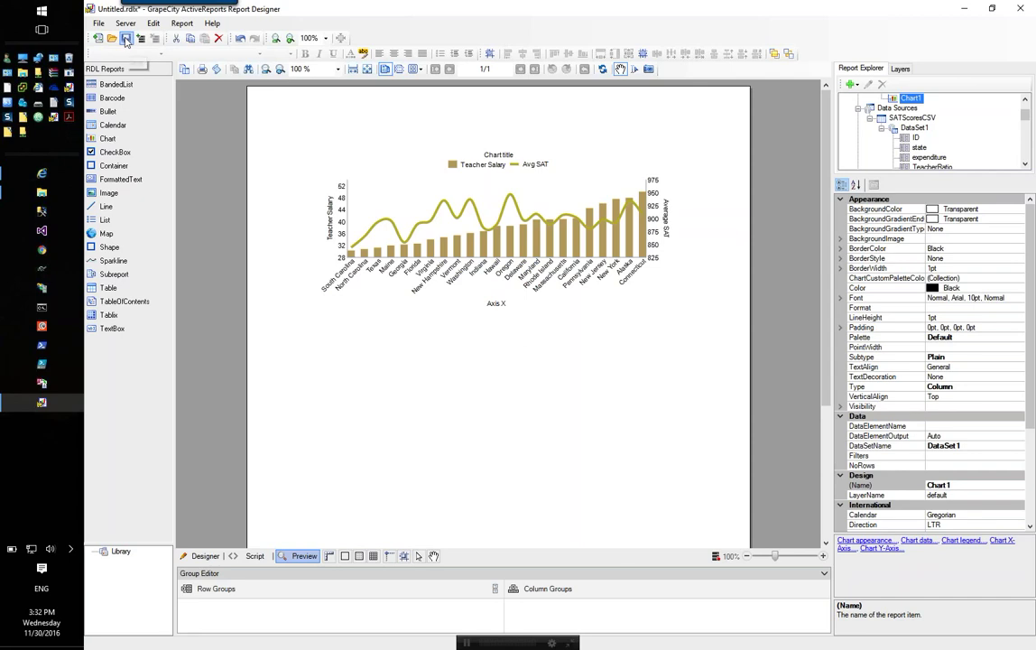
Step: Save the report in the Webinar folder as MultipleAxis3.rdlx
{"action": "left_click", "coordinate": [127, 38]}
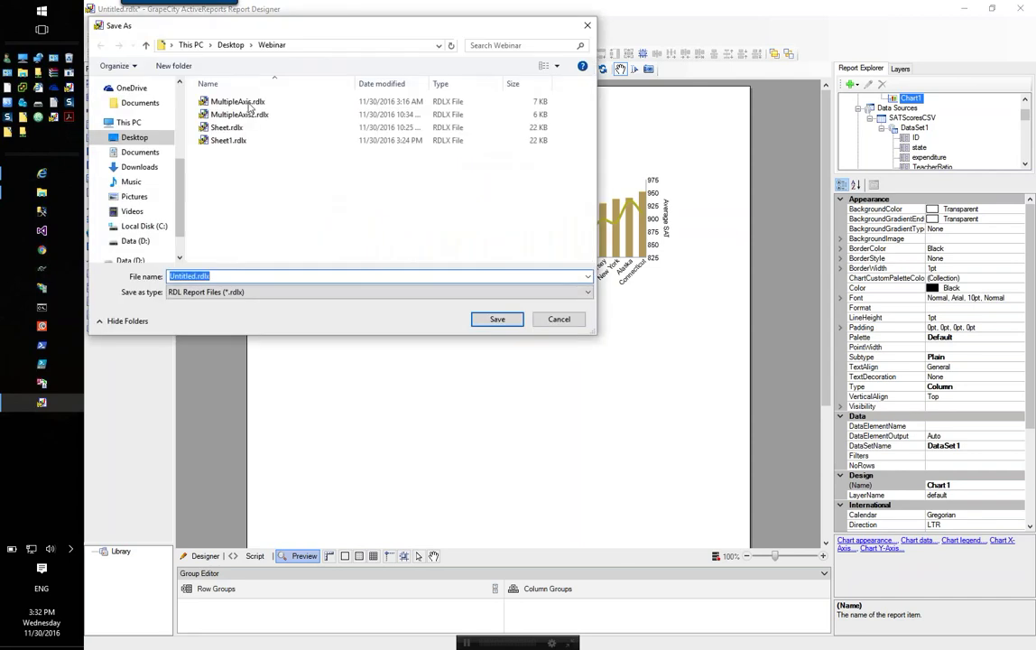
{"action": "left_click", "coordinate": [253, 118]}
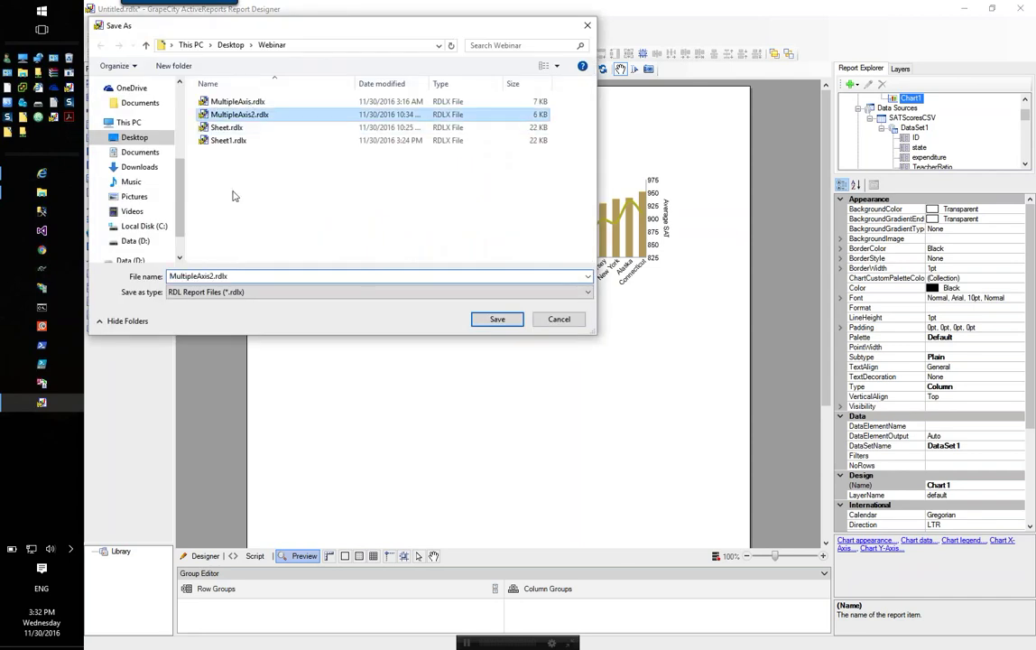
{"action": "left_click", "coordinate": [214, 276]}
{"action": "key", "text": "BackSpace"}
{"action": "type", "text": "3"}
{"action": "left_click", "coordinate": [499, 319]}
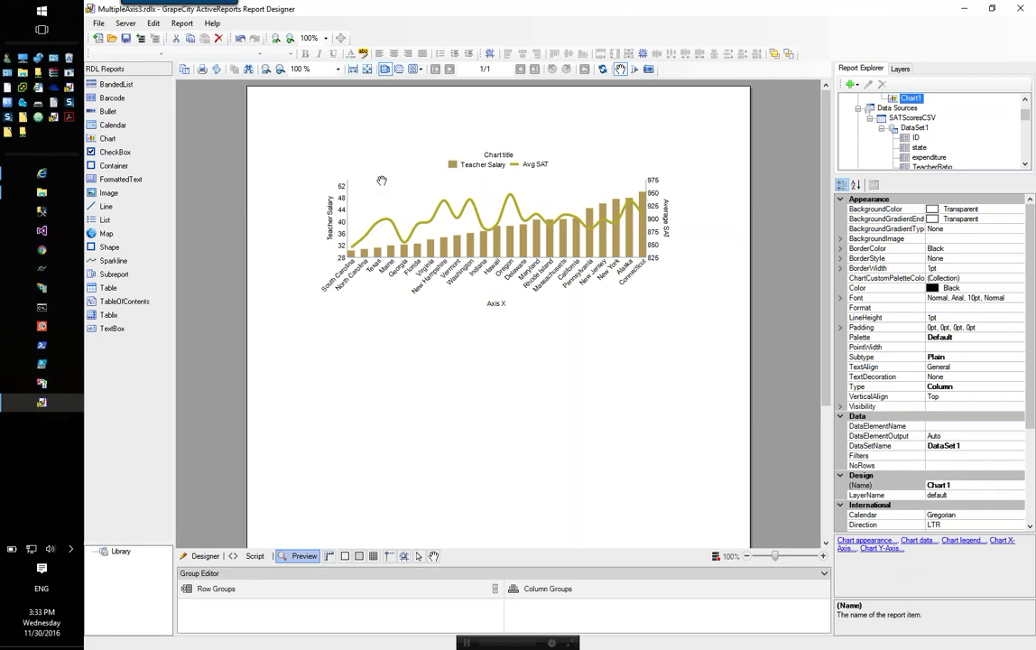
Step: Start exporting the report in Portable Document Format (PDF) and set the PDF version to PDF-1.7
{"action": "left_click", "coordinate": [99, 23]}
{"action": "left_click", "coordinate": [146, 129]}
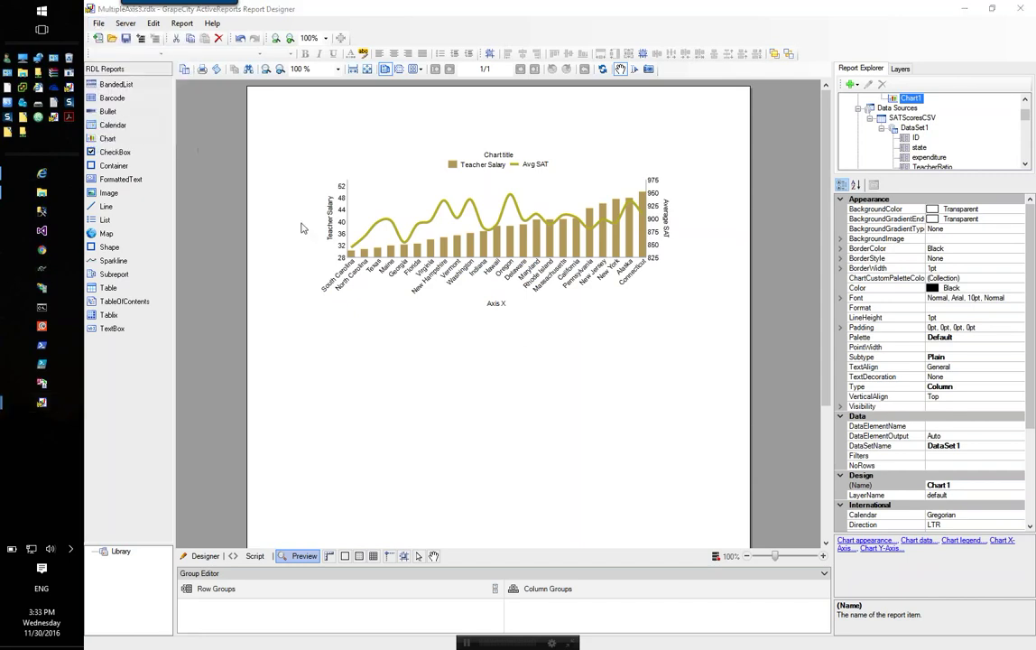
{"action": "left_click", "coordinate": [406, 170]}
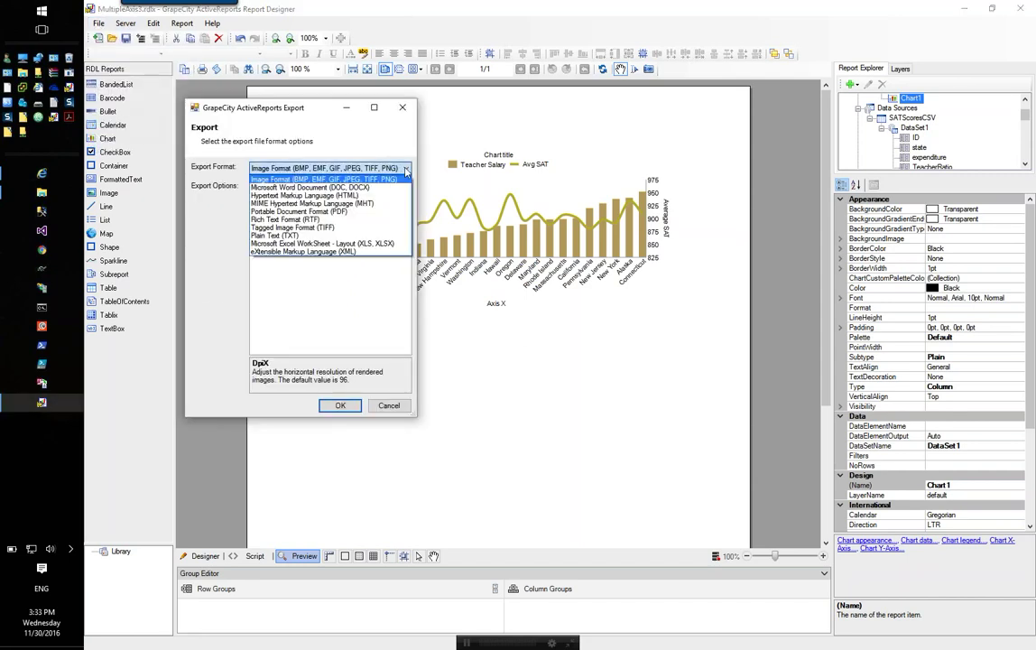
{"action": "left_click", "coordinate": [342, 213]}
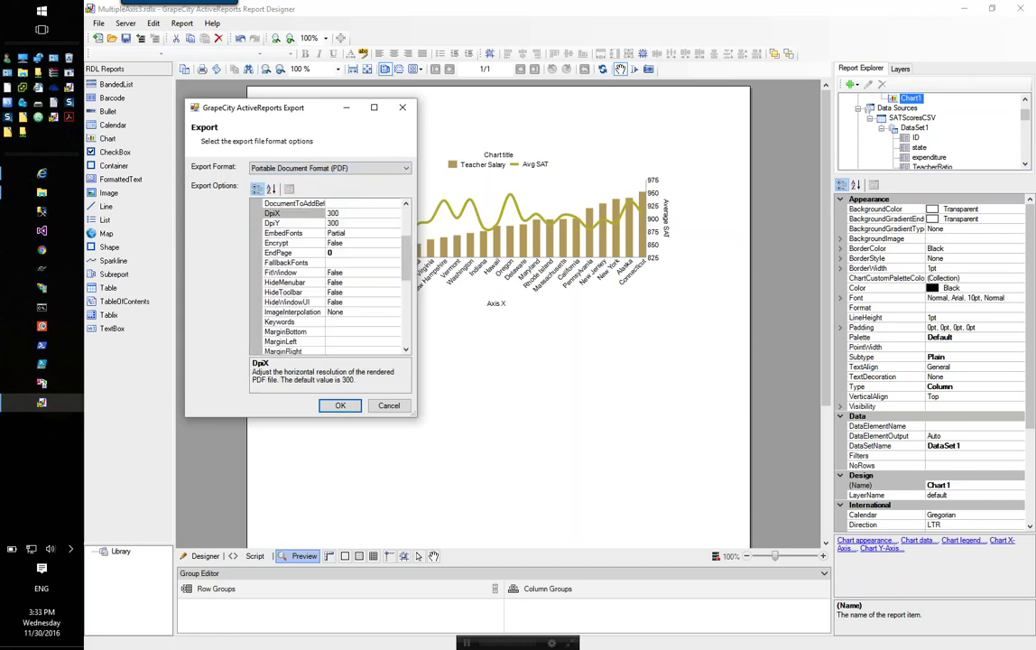
{"action": "scroll", "coordinate": [366, 294], "scroll_direction": "down", "scroll_amount": 5}
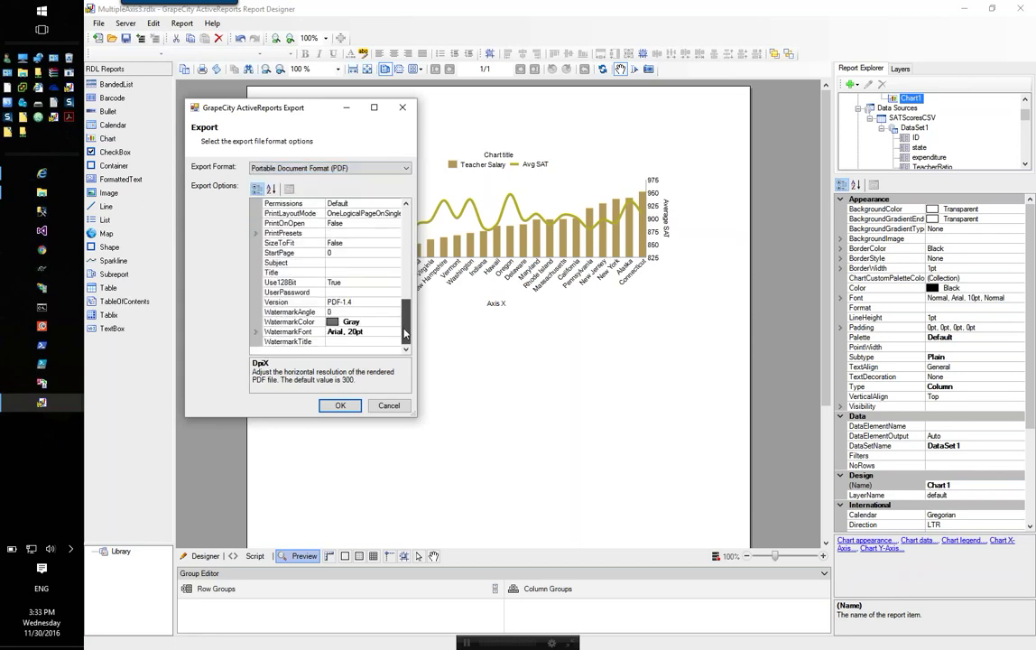
{"action": "left_click", "coordinate": [374, 308]}
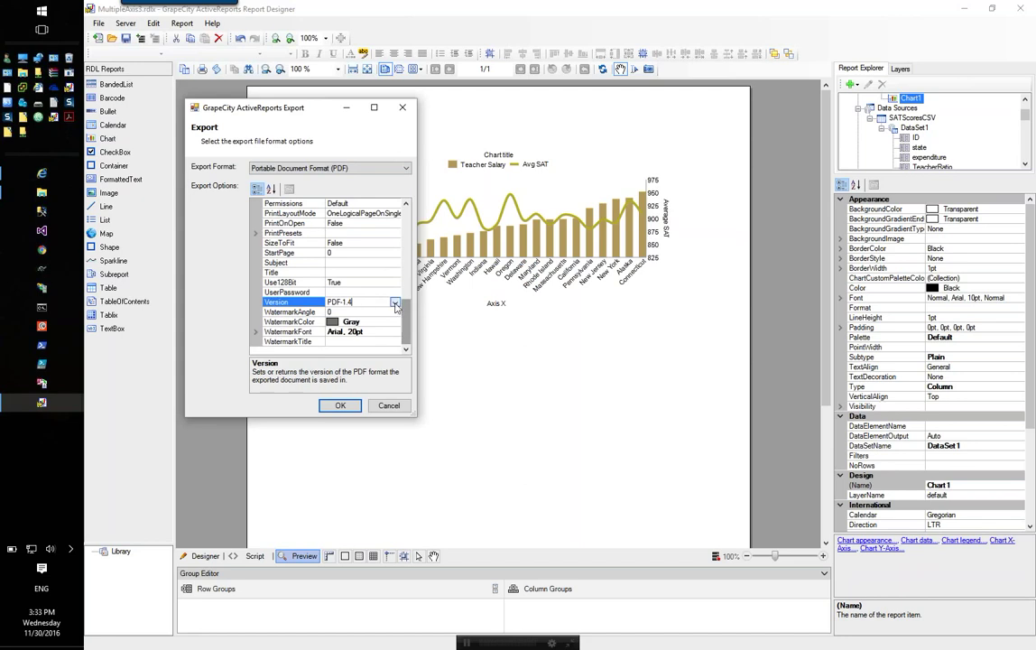
{"action": "left_click", "coordinate": [395, 302]}
{"action": "left_click", "coordinate": [347, 359]}
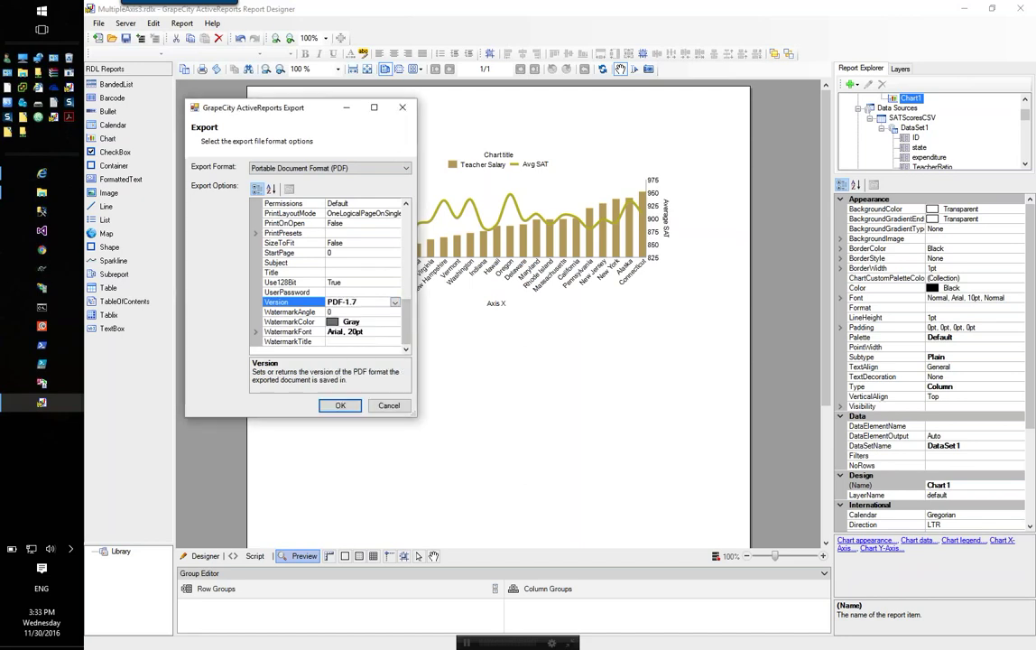
Step: Set the PDF print presets to duplex with flip on long edge, 3 copies and page scaling None
{"action": "double_click", "coordinate": [339, 234]}
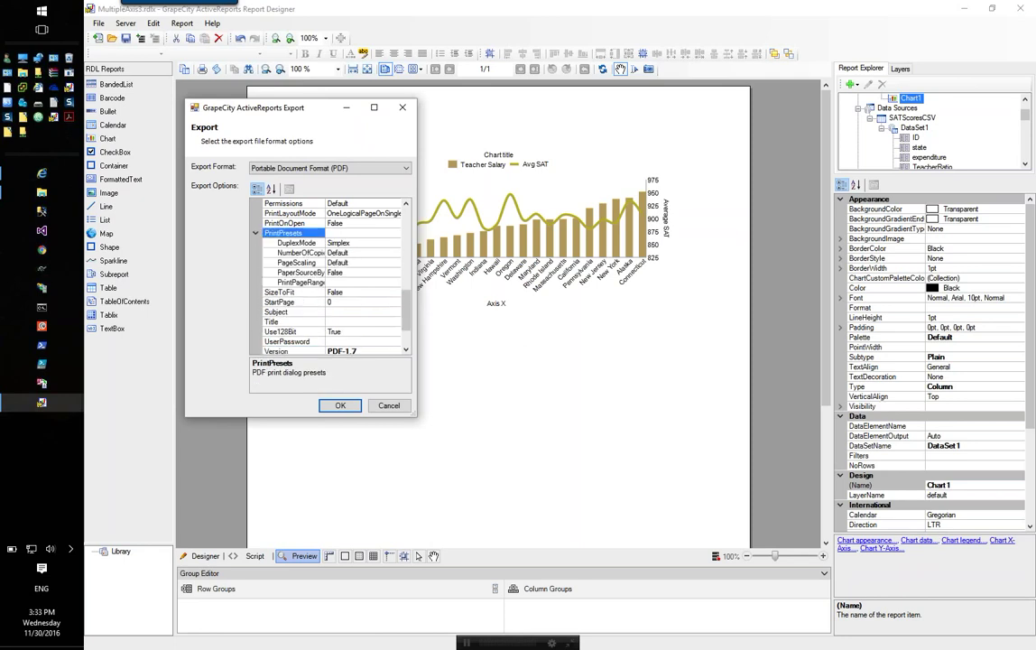
{"action": "left_click", "coordinate": [357, 242]}
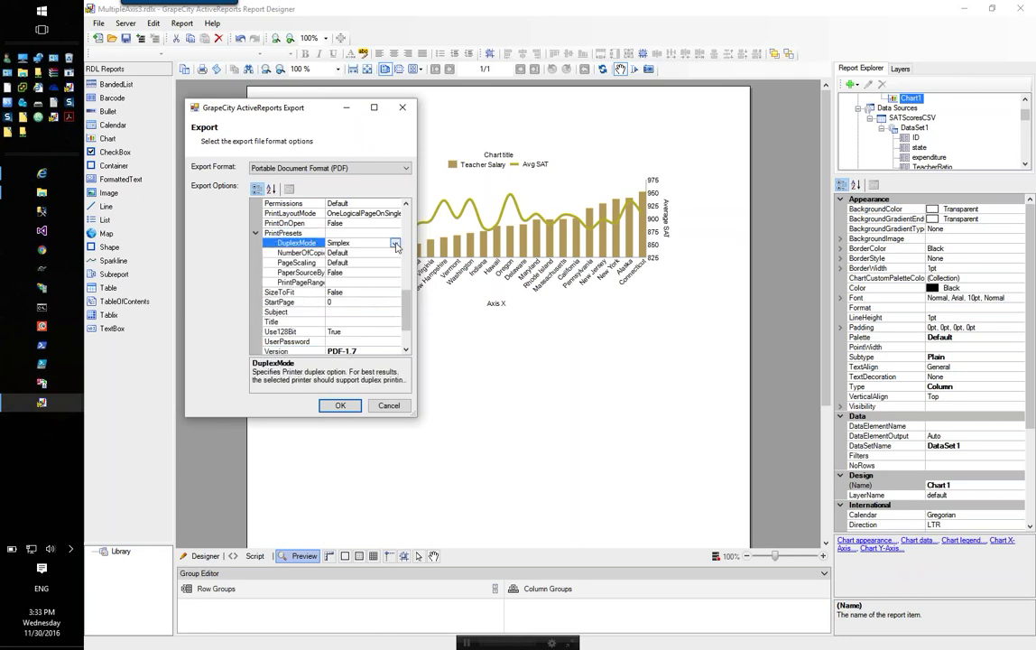
{"action": "left_click", "coordinate": [394, 243]}
{"action": "left_click", "coordinate": [378, 262]}
{"action": "left_click", "coordinate": [397, 253]}
{"action": "left_click", "coordinate": [395, 253]}
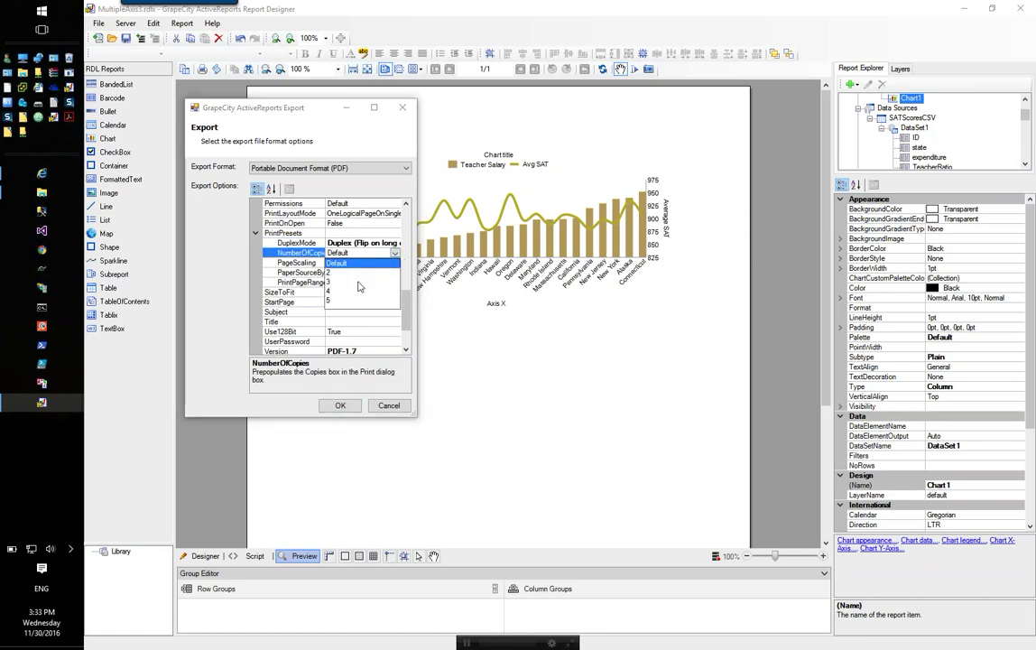
{"action": "left_click", "coordinate": [352, 294]}
{"action": "left_click", "coordinate": [394, 262]}
{"action": "left_click", "coordinate": [394, 262]}
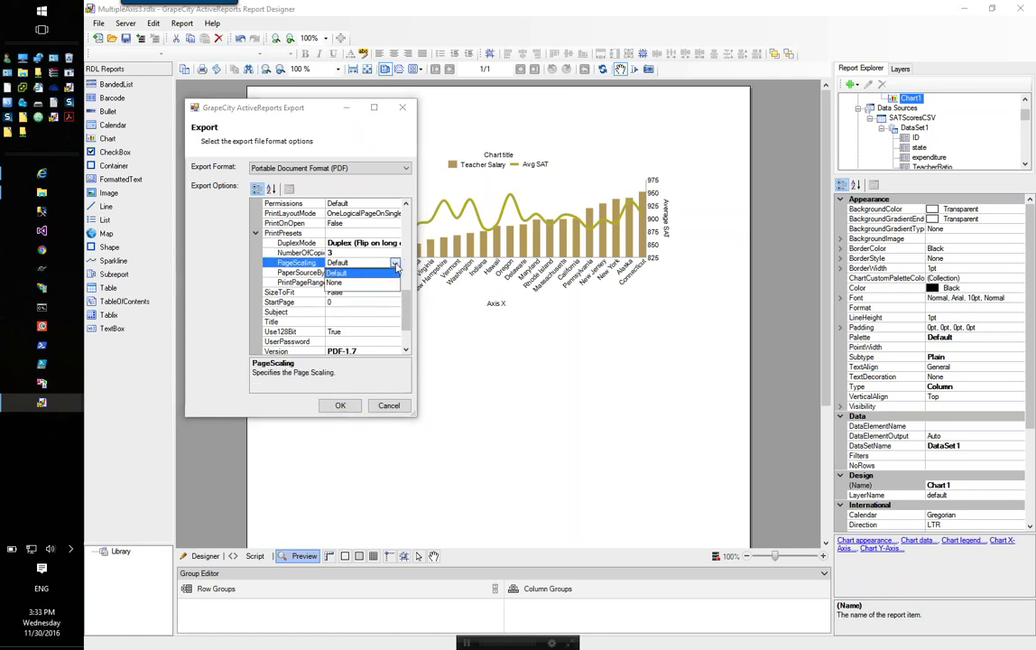
{"action": "left_click", "coordinate": [386, 283]}
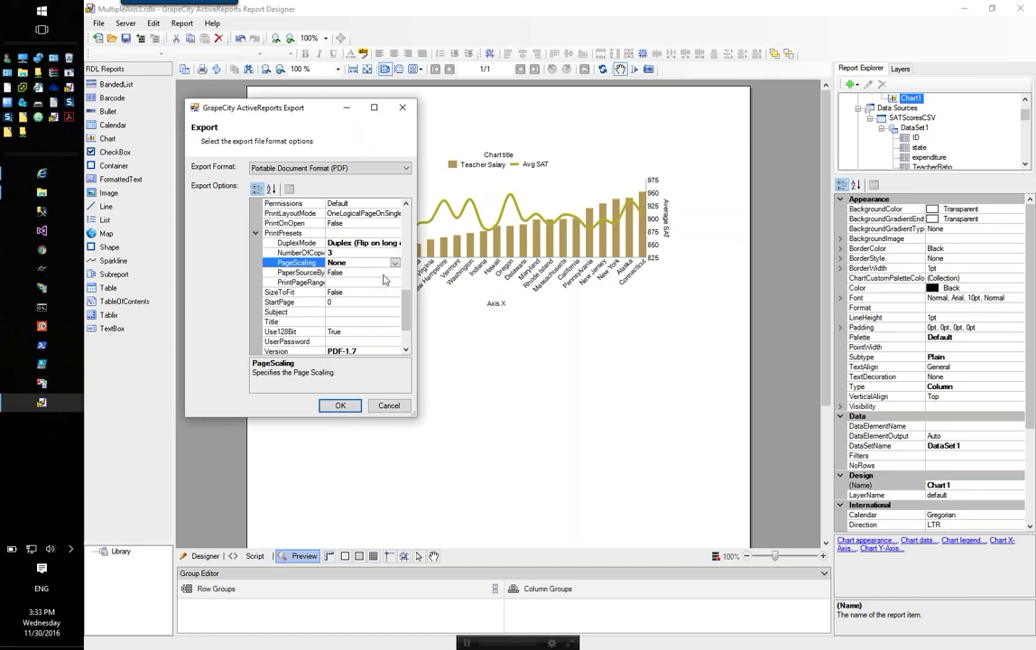
{"action": "left_click", "coordinate": [376, 283]}
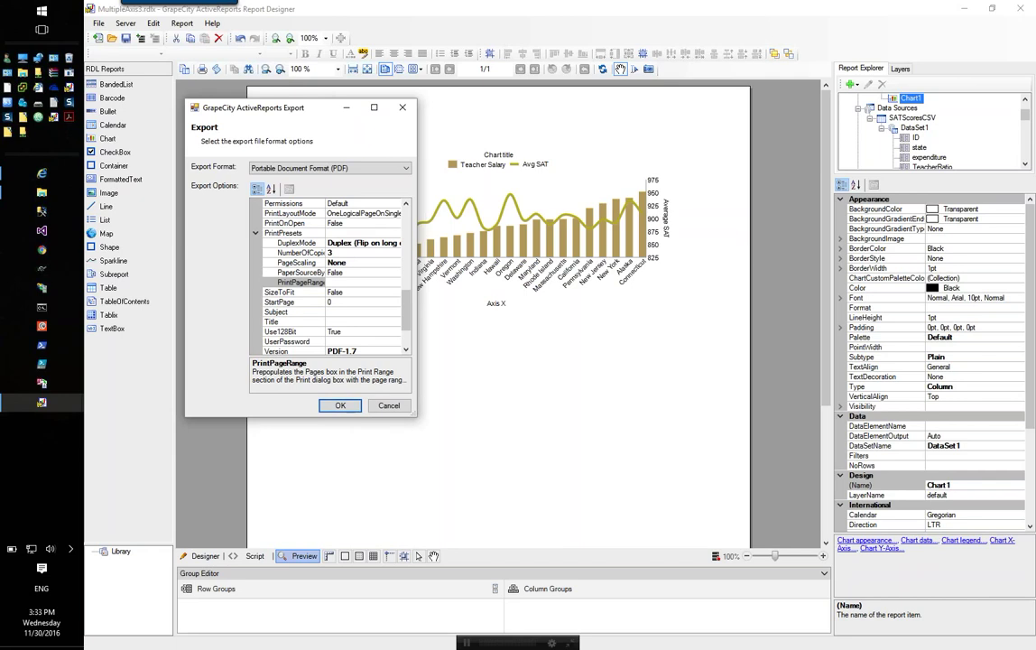
Step: Confirm the export settings, name the output file MultipleAxes2.pdf in the Webinar folder, and run the PDF export
{"action": "left_click", "coordinate": [349, 407]}
{"action": "left_click", "coordinate": [334, 218]}
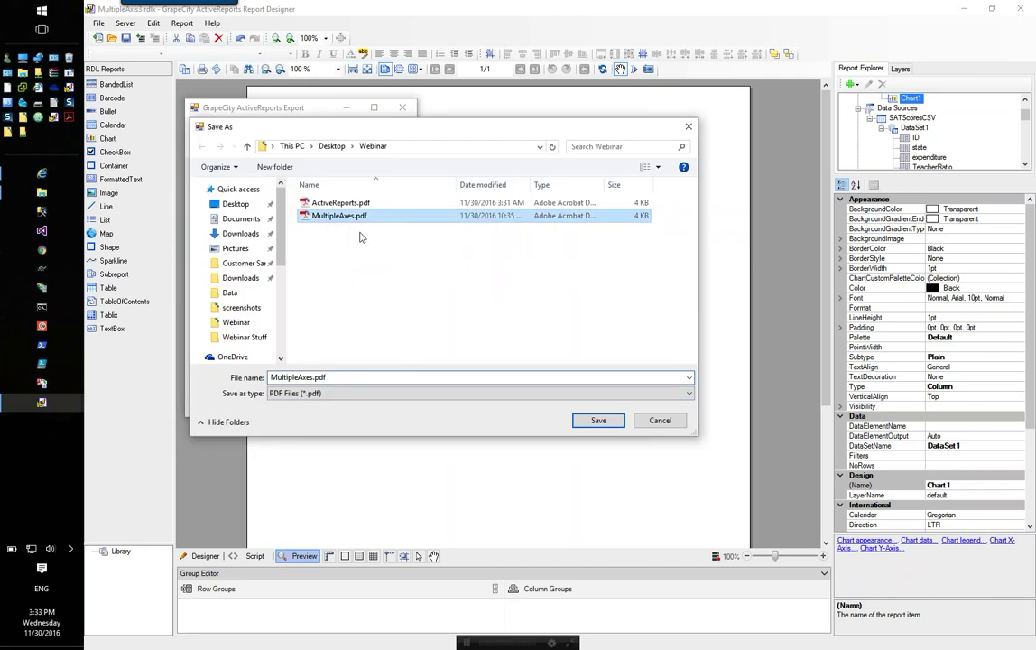
{"action": "double_click", "coordinate": [312, 379]}
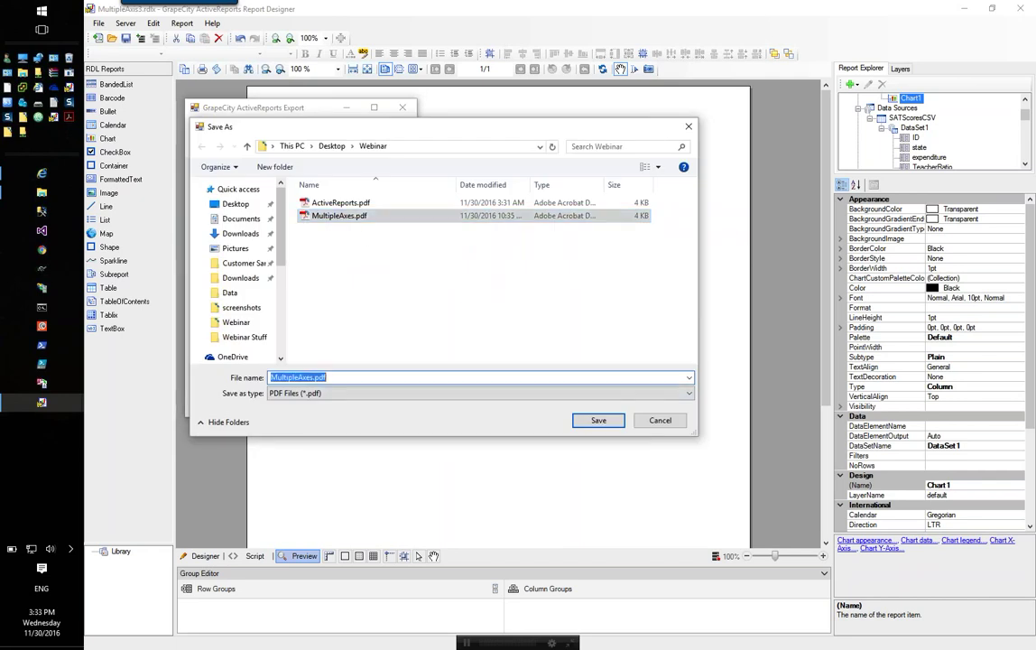
{"action": "left_click", "coordinate": [299, 378]}
{"action": "type", "text": "2"}
{"action": "left_click", "coordinate": [597, 420]}
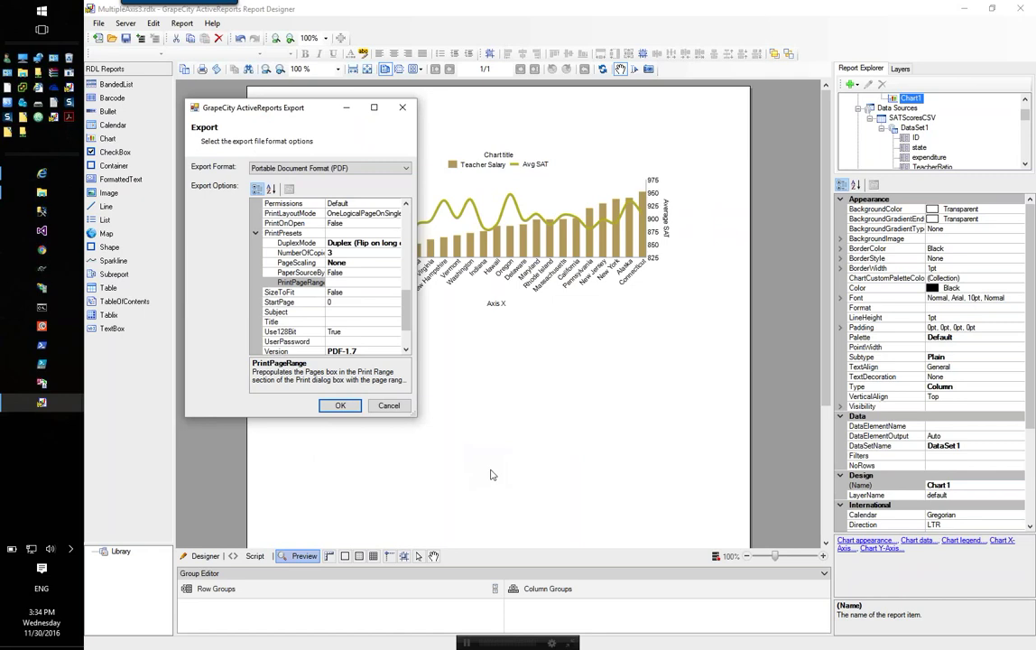
{"action": "left_click", "coordinate": [340, 405]}
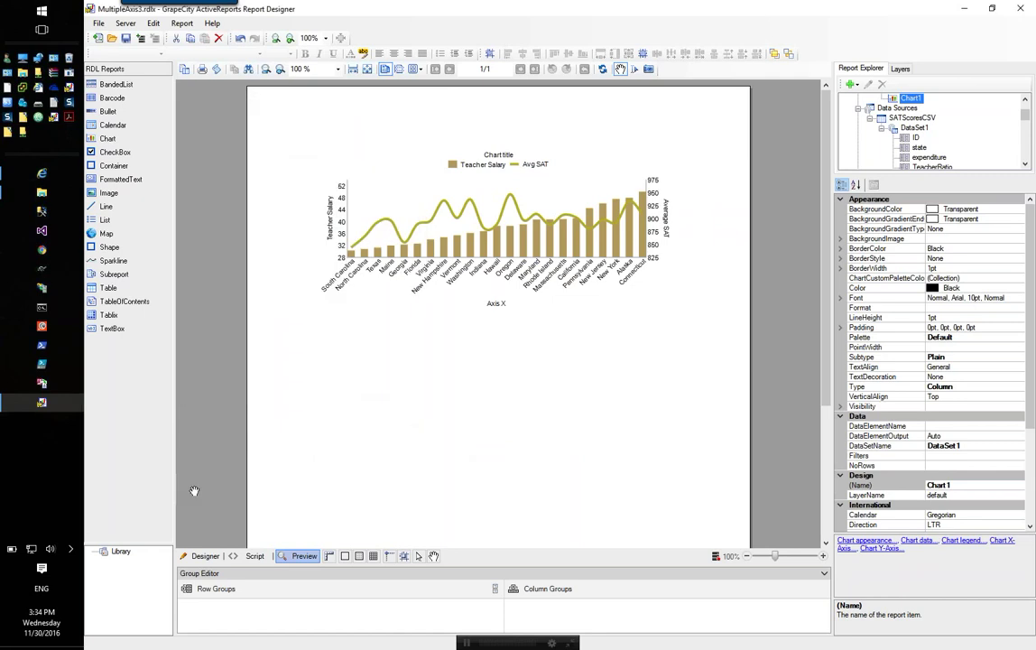
Step: Switch to File Explorer and open the exported MultipleAxes2.pdf from the Webinar folder in Adobe Acrobat Reader
{"action": "left_click", "coordinate": [957, 8]}
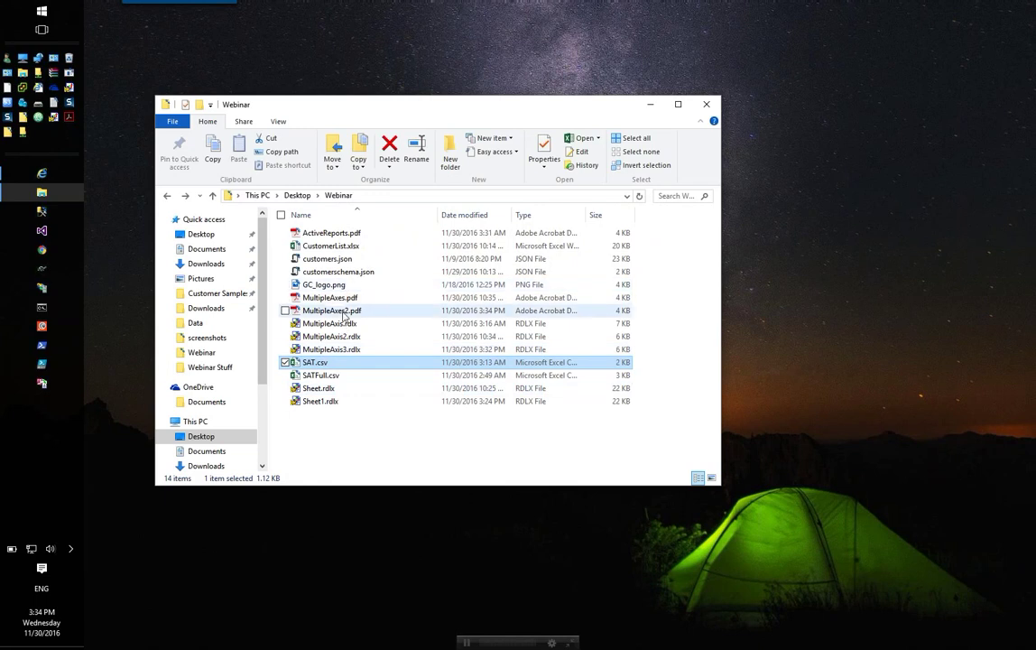
{"action": "left_click", "coordinate": [343, 312]}
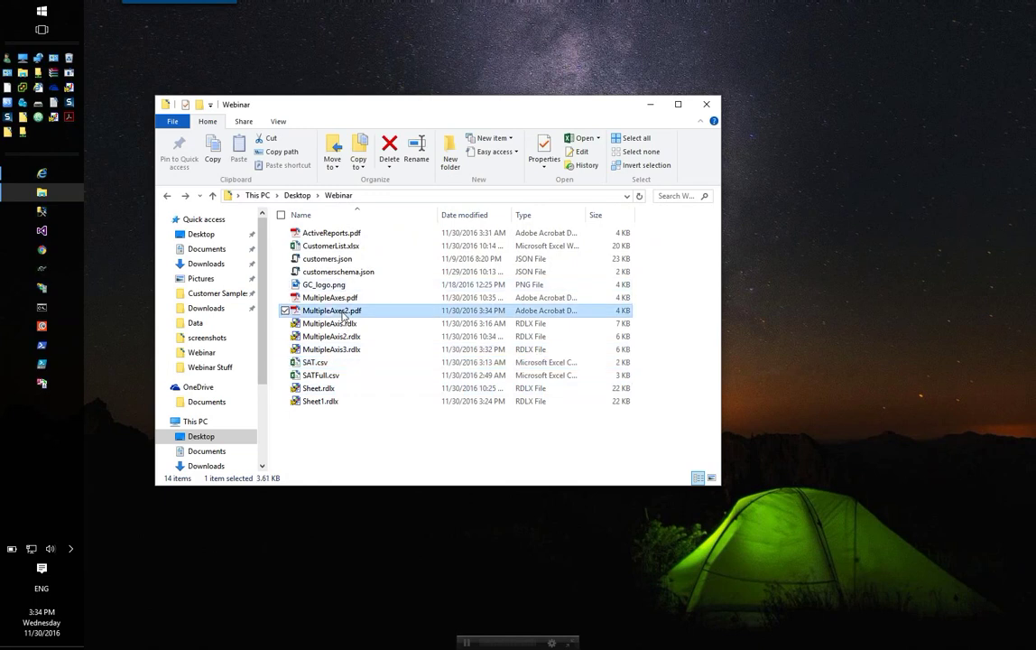
{"action": "double_click", "coordinate": [343, 314]}
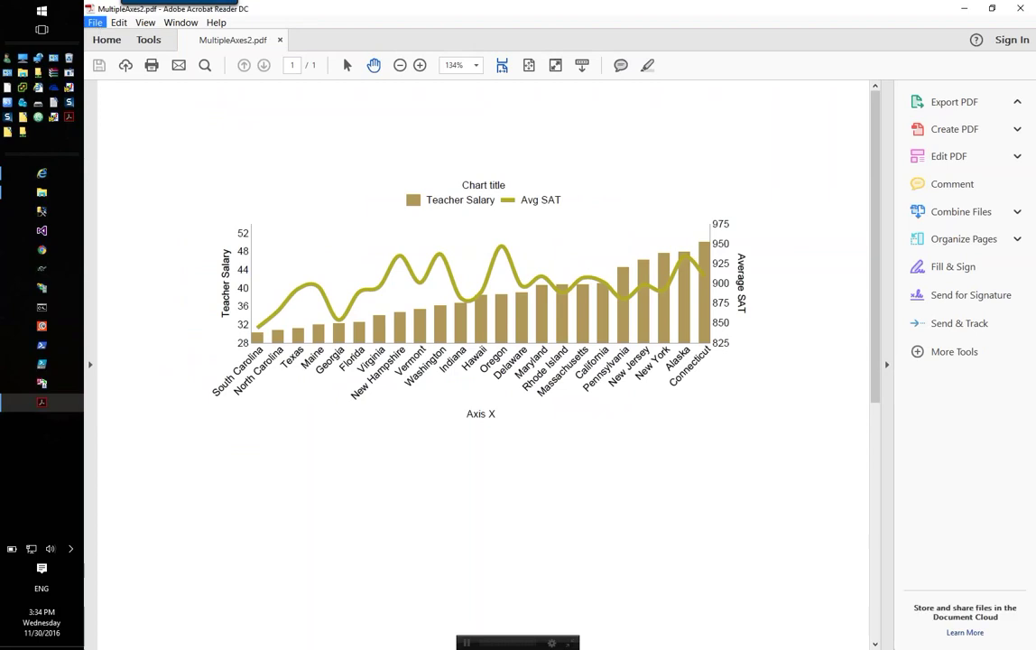
Step: Examine the PDF's preset print settings and the printer's document properties, cancel printing and close the document
{"action": "left_click", "coordinate": [96, 23]}
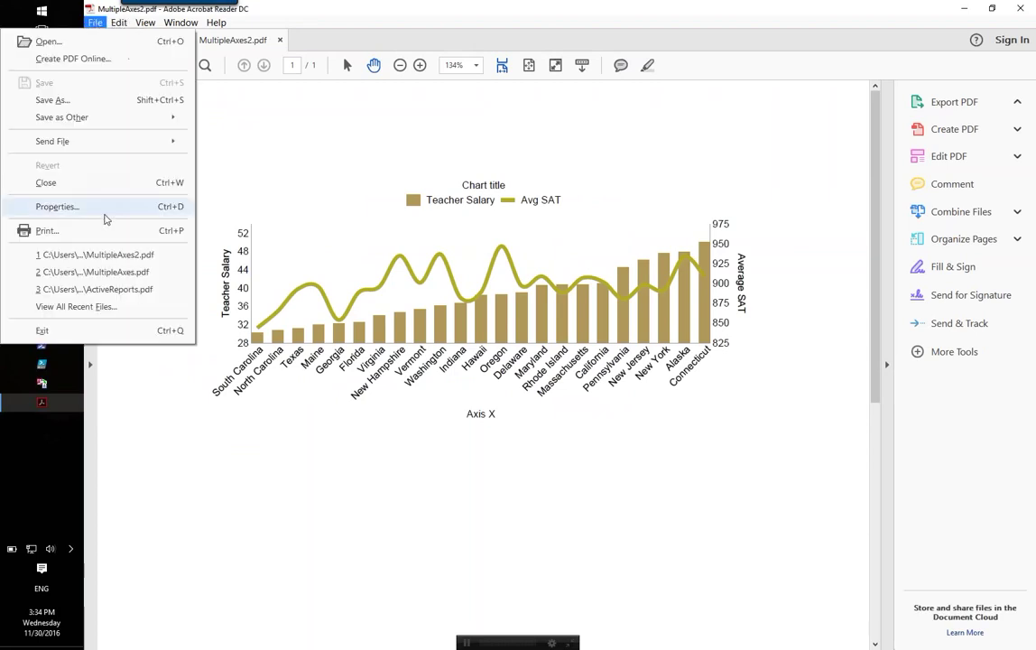
{"action": "left_click", "coordinate": [103, 237]}
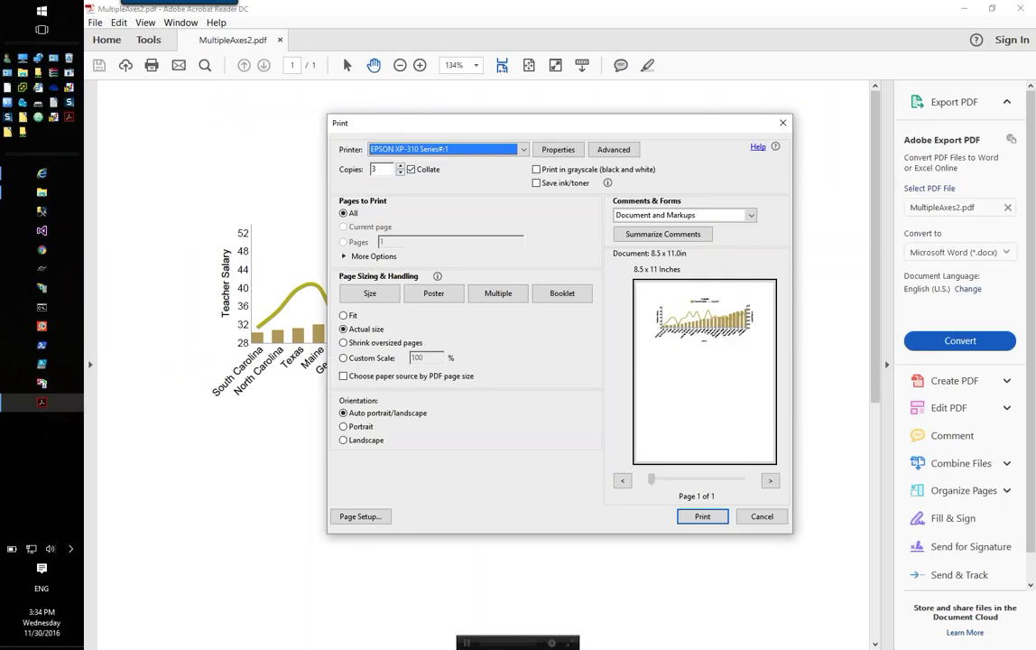
{"action": "left_click", "coordinate": [356, 170]}
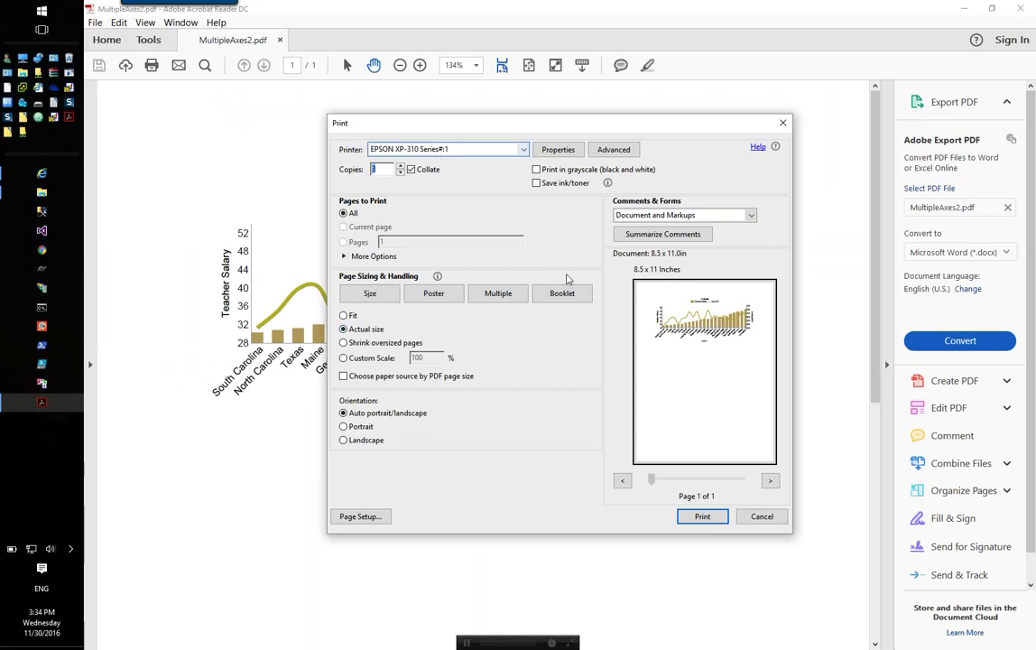
{"action": "left_click", "coordinate": [558, 151]}
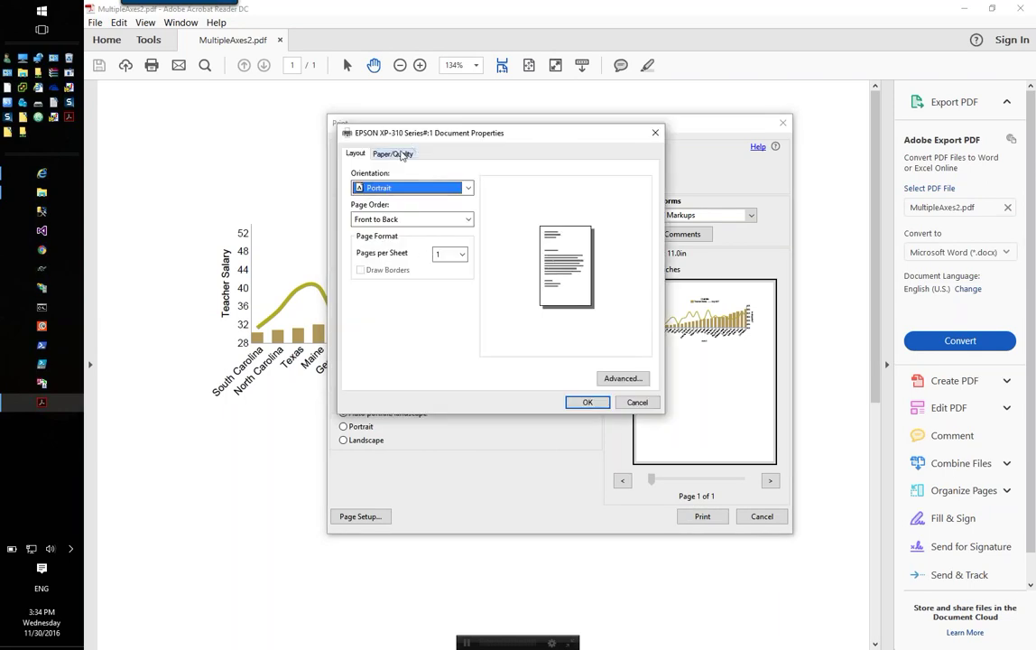
{"action": "left_click", "coordinate": [402, 154]}
{"action": "left_click", "coordinate": [355, 154]}
{"action": "left_click", "coordinate": [637, 401]}
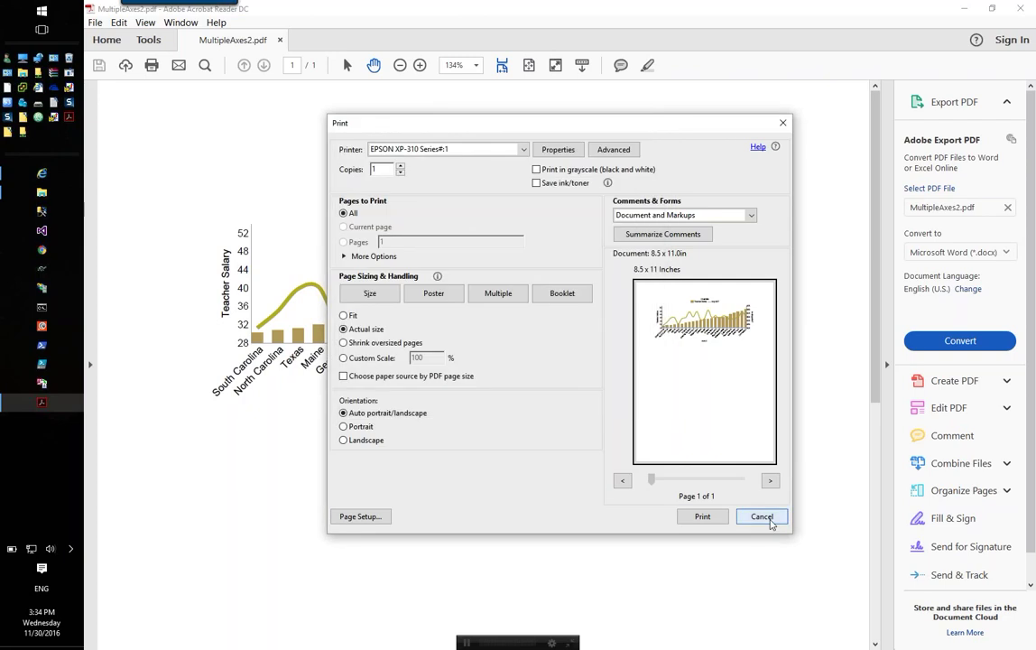
{"action": "left_click", "coordinate": [762, 518]}
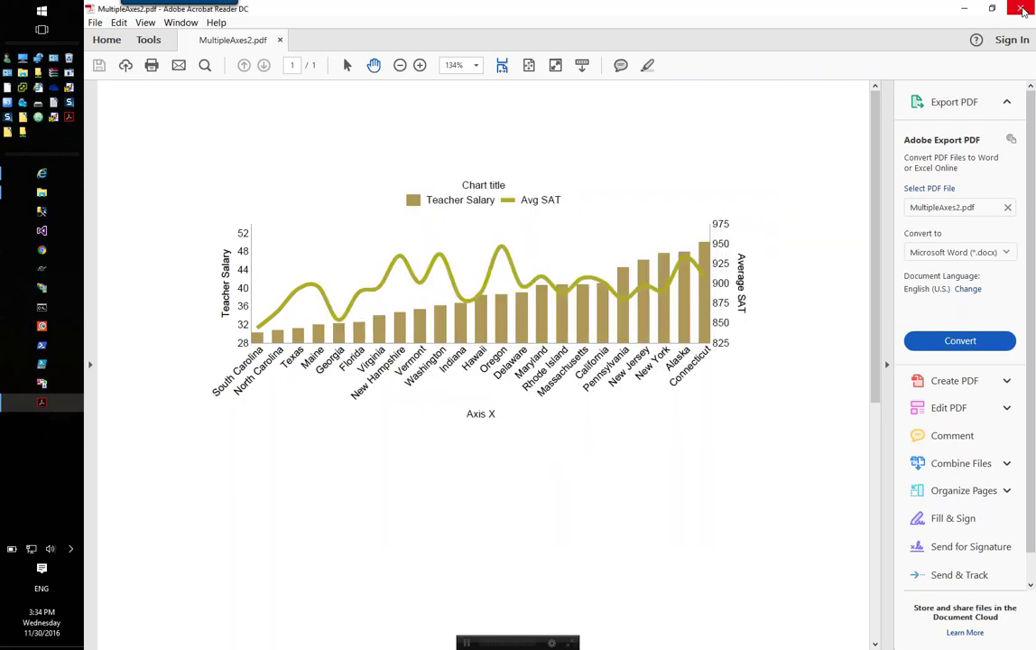
{"action": "left_click", "coordinate": [887, 370]}
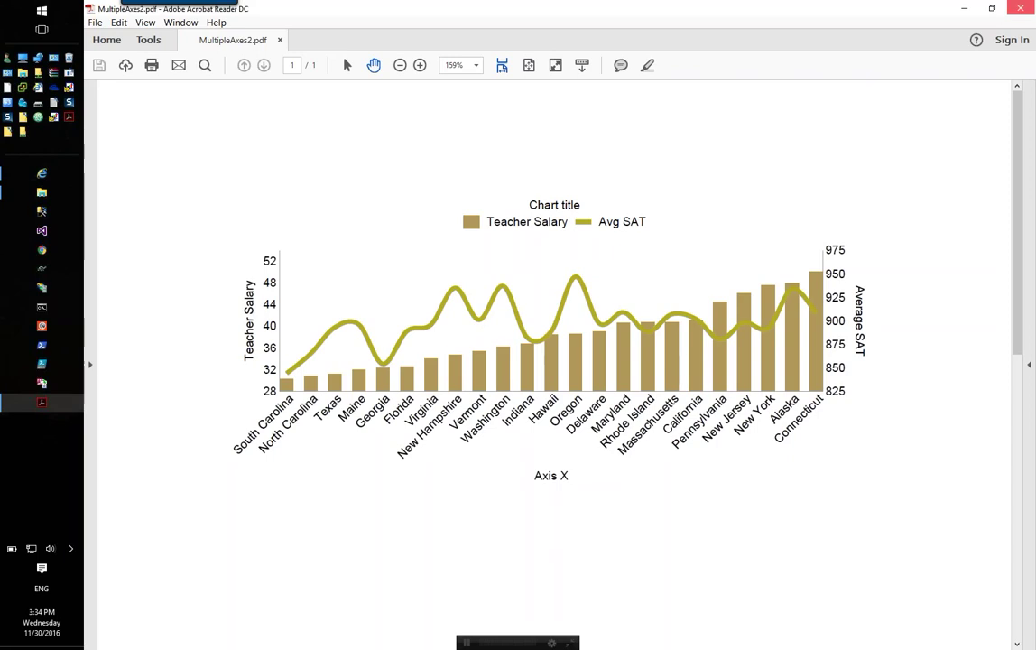
{"action": "left_click", "coordinate": [1020, 8]}
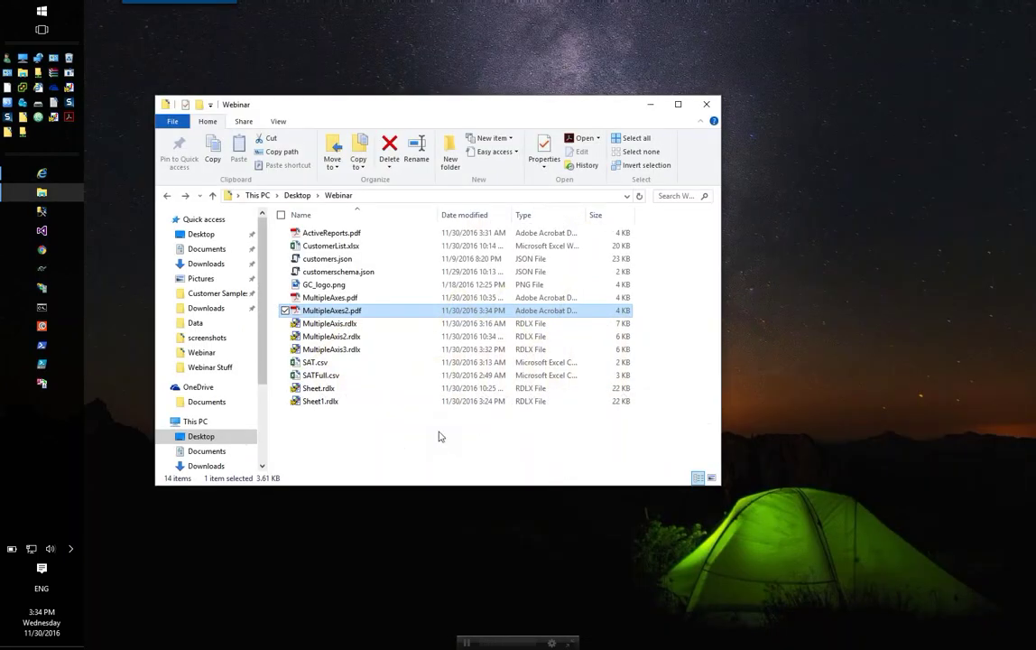
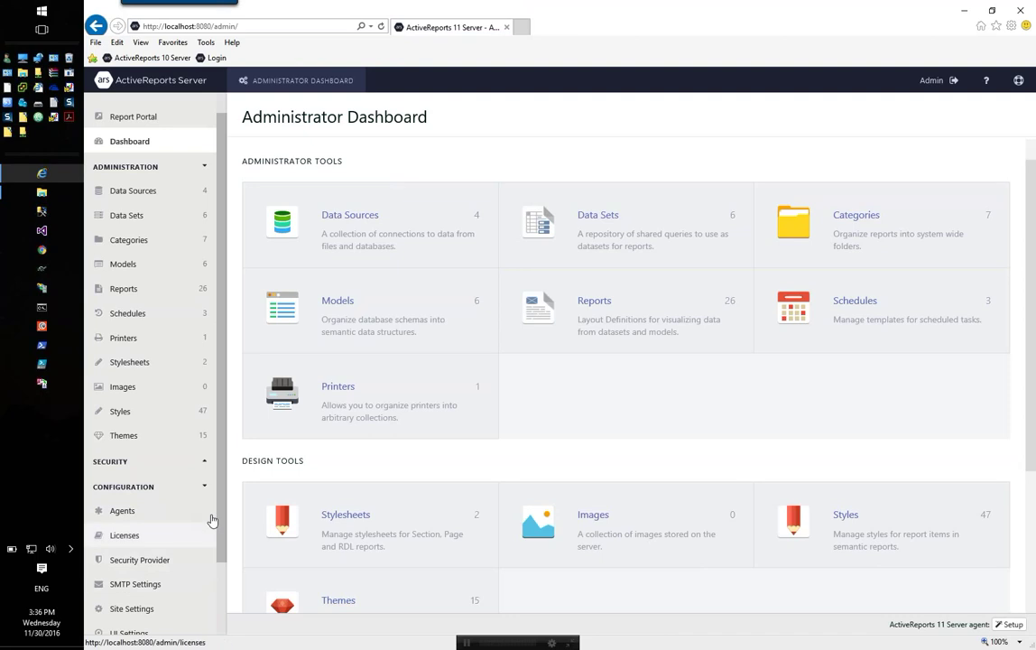
Step: In the ActiveReports Server administrator dashboard, open the UI settings and switch UI customization off and on again
{"action": "scroll", "coordinate": [202, 473], "scroll_direction": "down", "scroll_amount": 1}
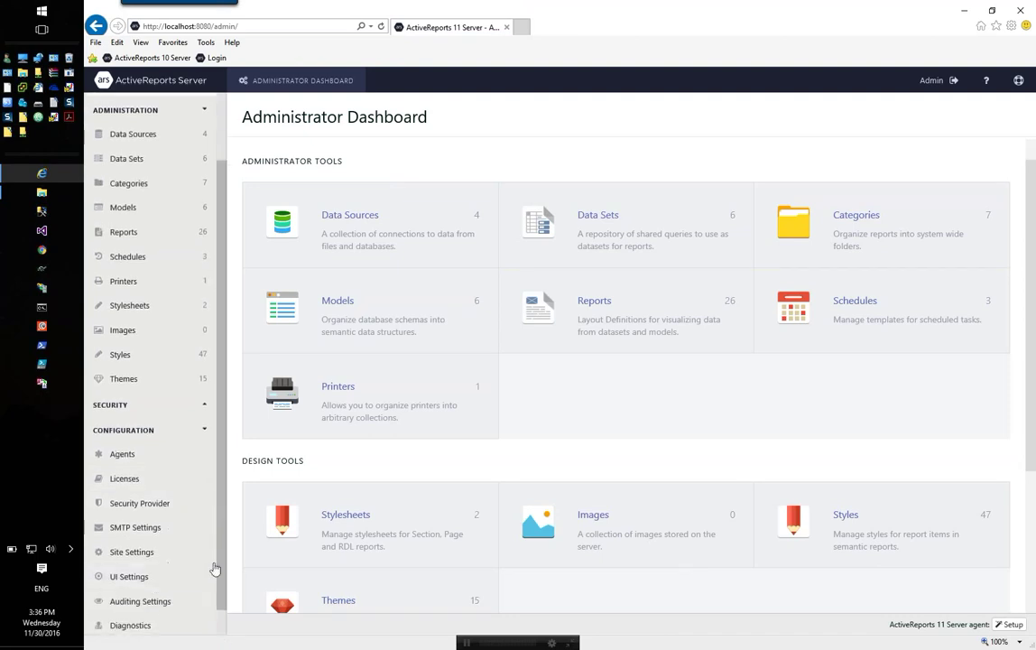
{"action": "left_click", "coordinate": [153, 578]}
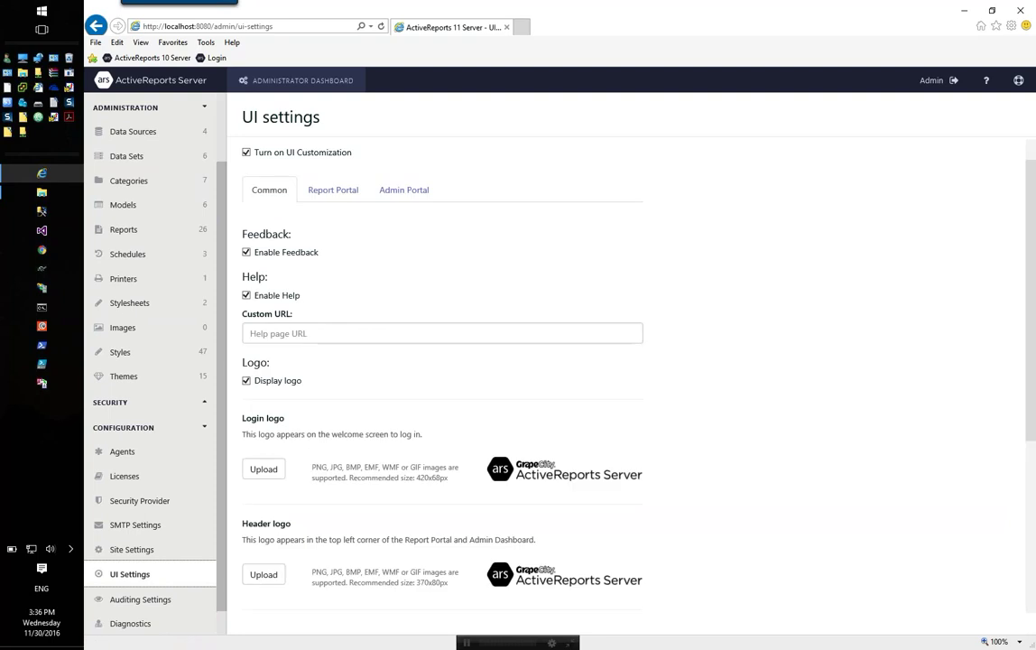
{"action": "left_click", "coordinate": [247, 153]}
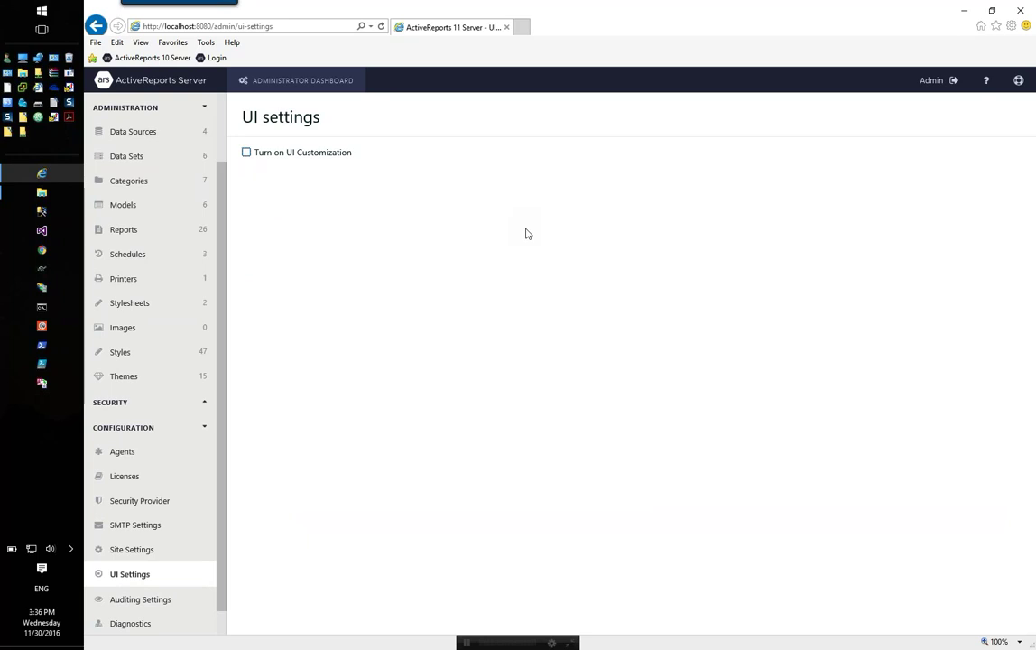
{"action": "left_click", "coordinate": [244, 154]}
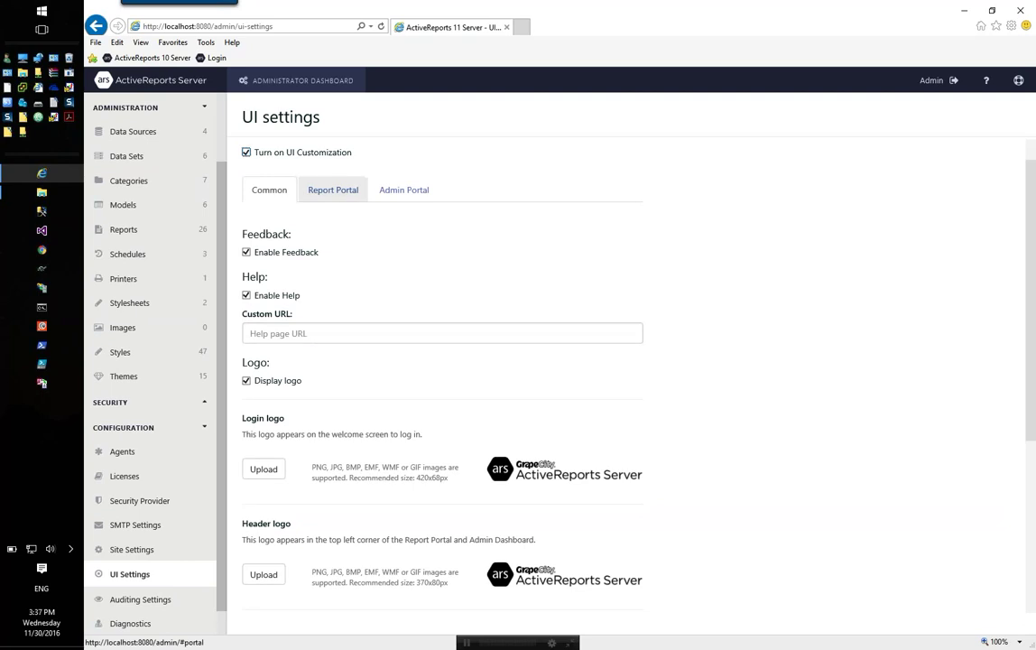
Step: Look over the UI settings for the Report Portal and Admin Portal and return to the Common settings
{"action": "left_click", "coordinate": [333, 190]}
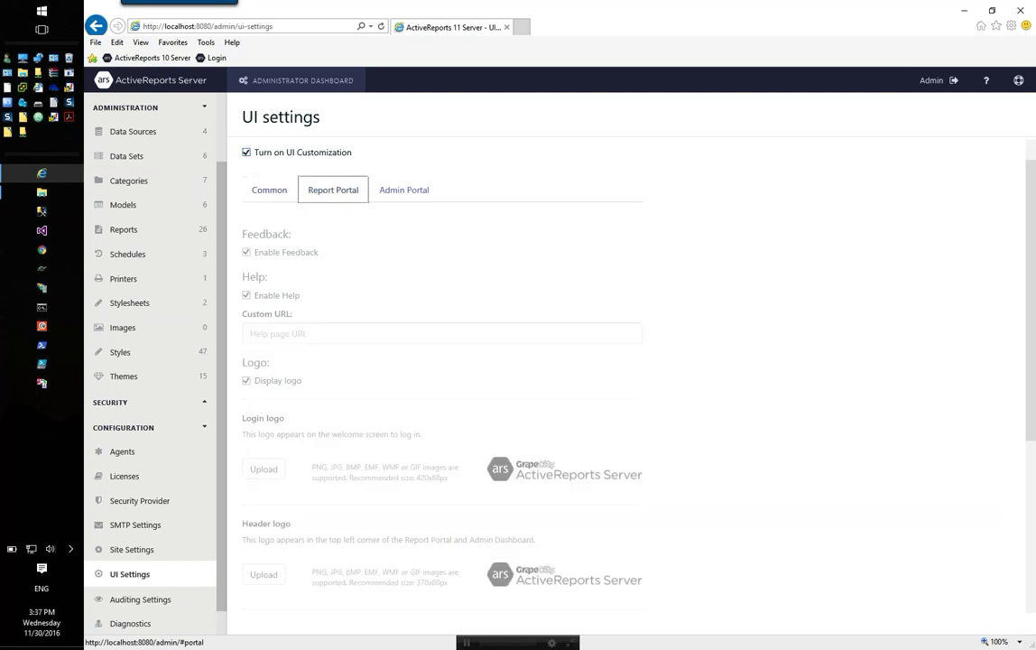
{"action": "left_click", "coordinate": [426, 195]}
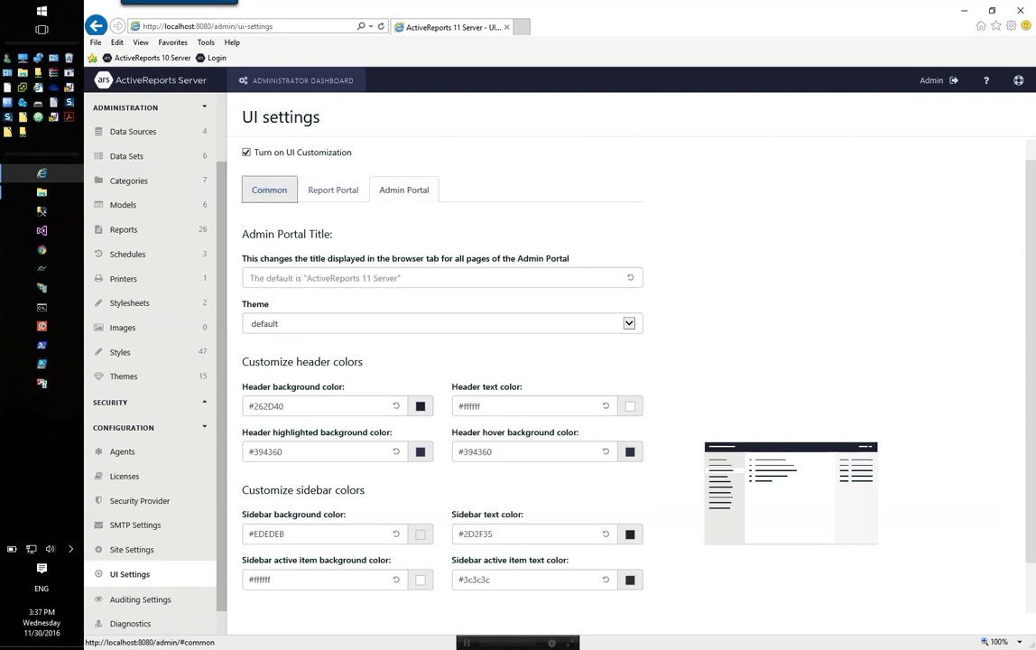
{"action": "left_click", "coordinate": [269, 190]}
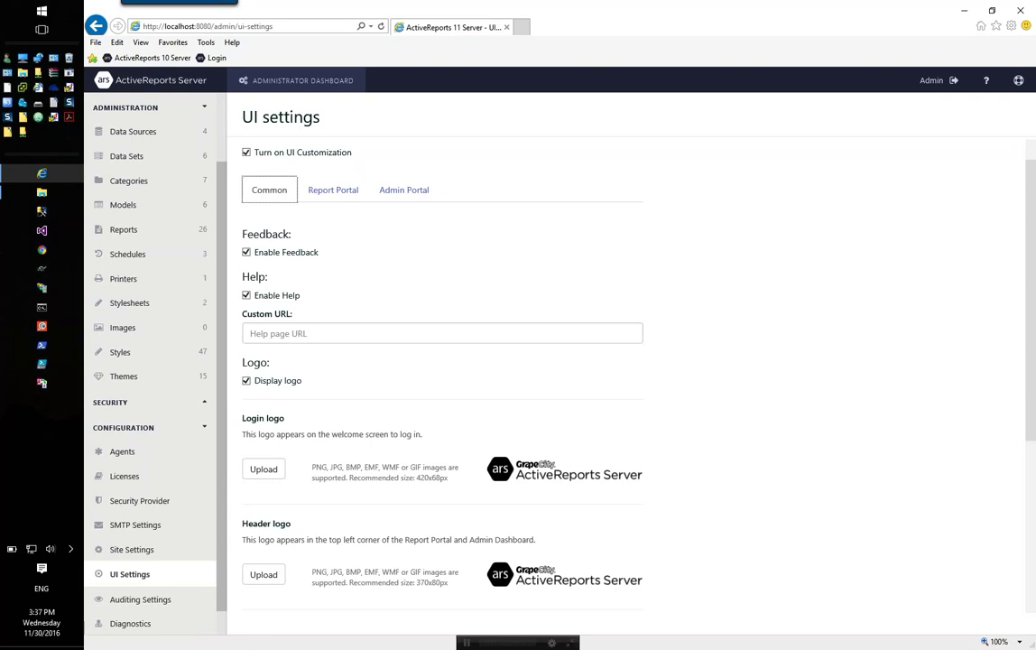
Step: Disable feedback in the Common UI settings, and switch help off and on again
{"action": "left_click", "coordinate": [246, 251]}
{"action": "left_click", "coordinate": [245, 295]}
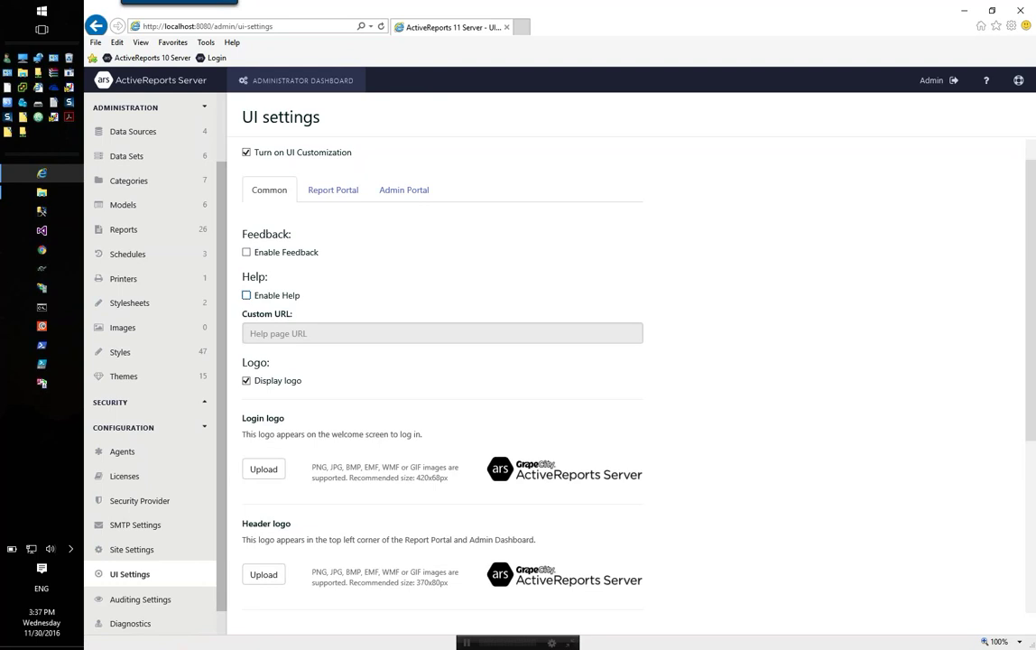
{"action": "left_click", "coordinate": [246, 295]}
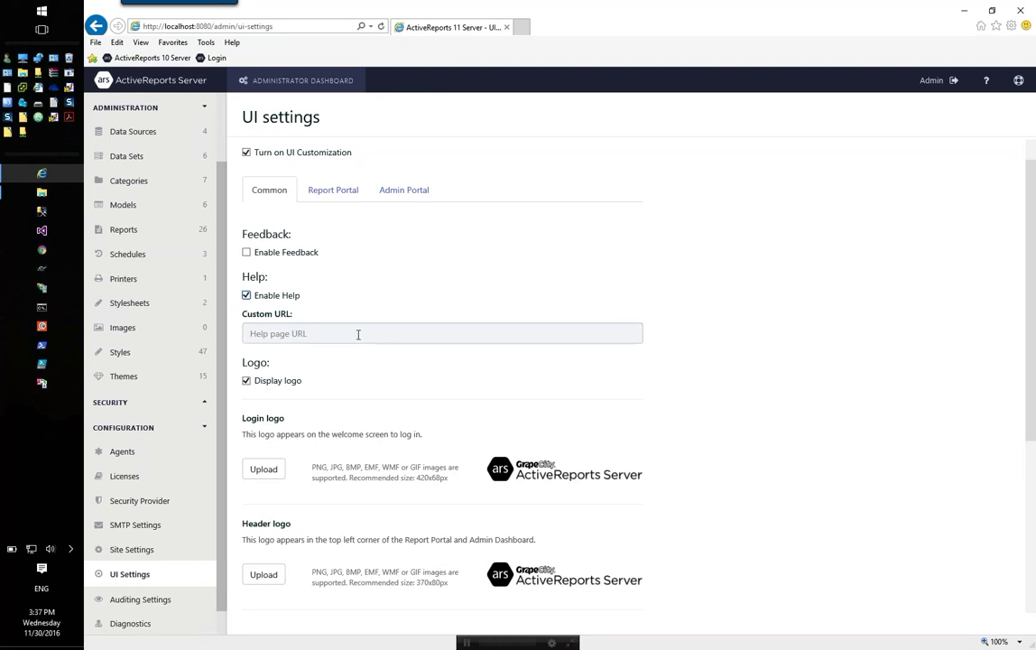
{"action": "left_click", "coordinate": [349, 339]}
{"action": "type", "text": "ht"}
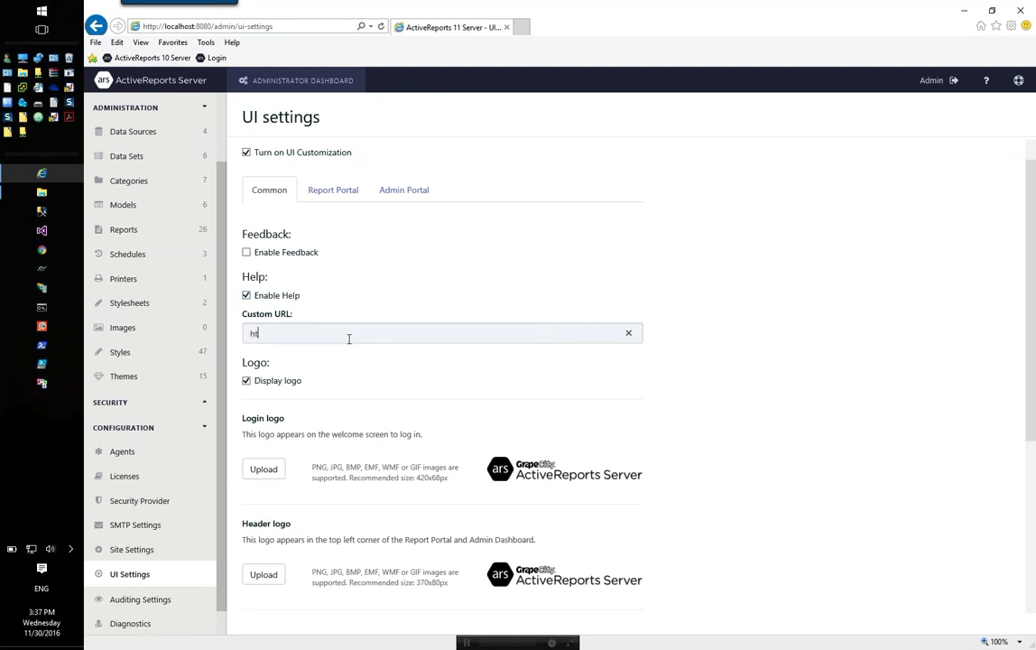
{"action": "type", "text": "pp"}
{"action": "key", "text": "BackSpace"}
{"action": "key", "text": "BackSpace"}
{"action": "key", "text": "BackSpace"}
{"action": "type", "text": "ttp:"}
{"action": "key", "text": "BackSpace"}
{"action": "key", "text": "BackSpace"}
{"action": "key", "text": "BackSpace"}
{"action": "type", "text": "ttp://"}
{"action": "type", "text": "www."}
{"action": "type", "text": "grapec"}
{"action": "type", "text": "oty"}
{"action": "key", "text": "BackSpace"}
{"action": "key", "text": "BackSpace"}
{"action": "key", "text": "BackSpace"}
{"action": "type", "text": "ity.com"}
{"action": "left_click", "coordinate": [259, 398]}
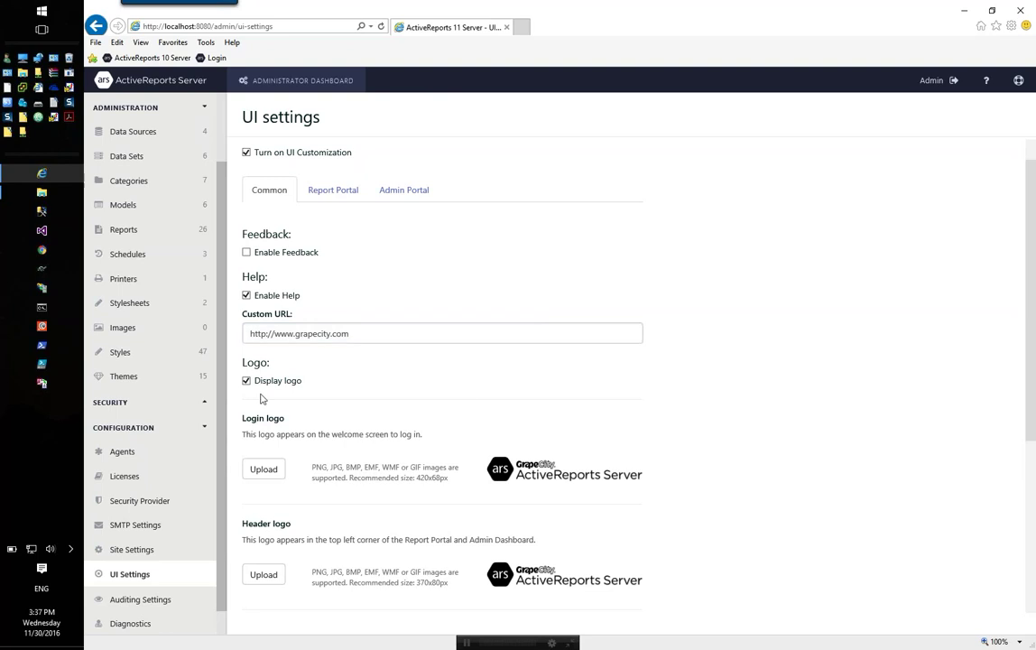
Step: Upload GC_logo.png from the Webinar folder as the login logo
{"action": "left_click", "coordinate": [279, 468]}
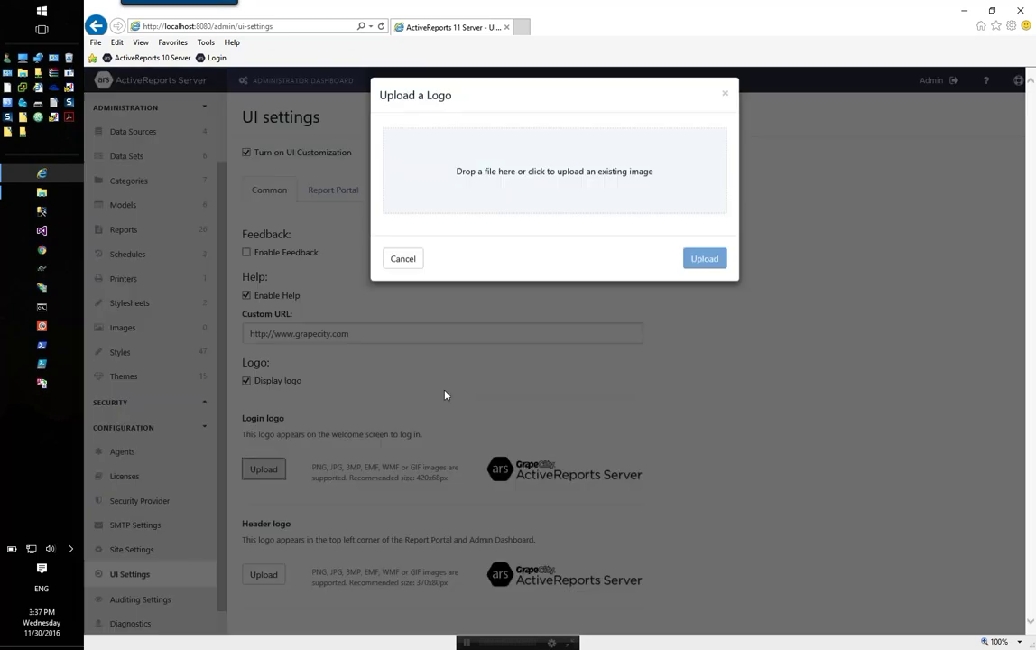
{"action": "left_click", "coordinate": [385, 194]}
{"action": "double_click", "coordinate": [239, 79]}
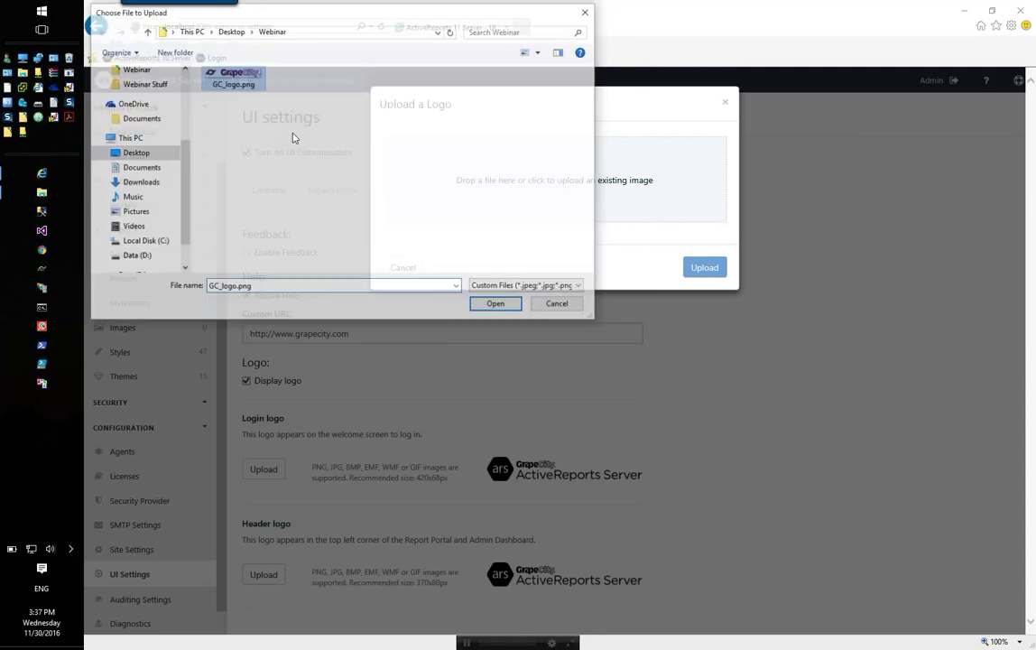
{"action": "left_click", "coordinate": [704, 267]}
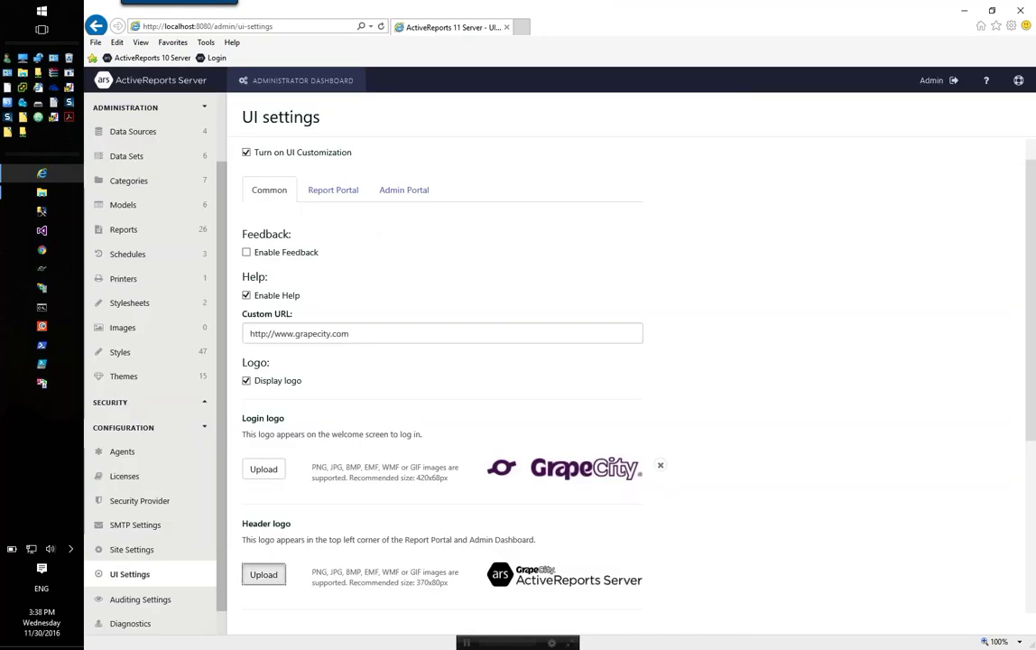
Step: Upload GC_logo.png from the Webinar folder as the header logo
{"action": "left_click", "coordinate": [264, 574]}
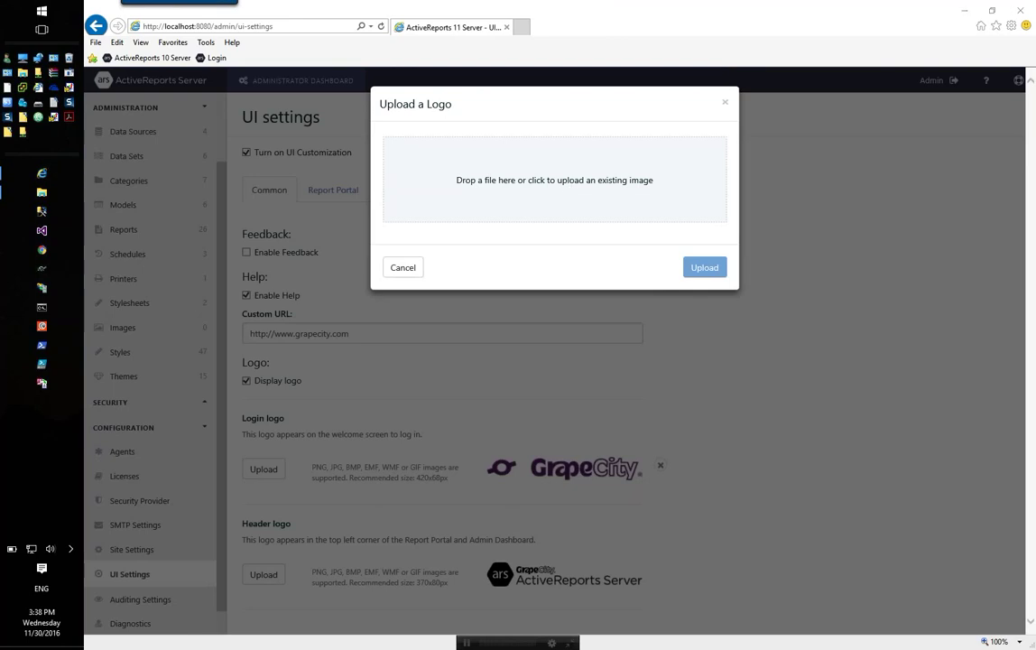
{"action": "left_click", "coordinate": [571, 184]}
{"action": "double_click", "coordinate": [233, 76]}
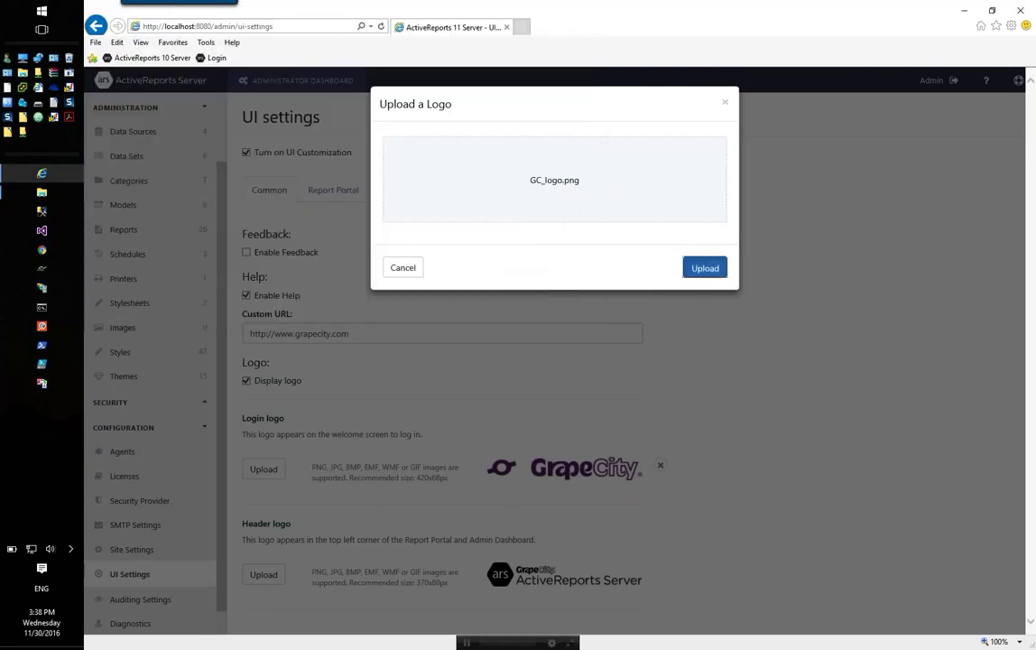
{"action": "left_click", "coordinate": [704, 268]}
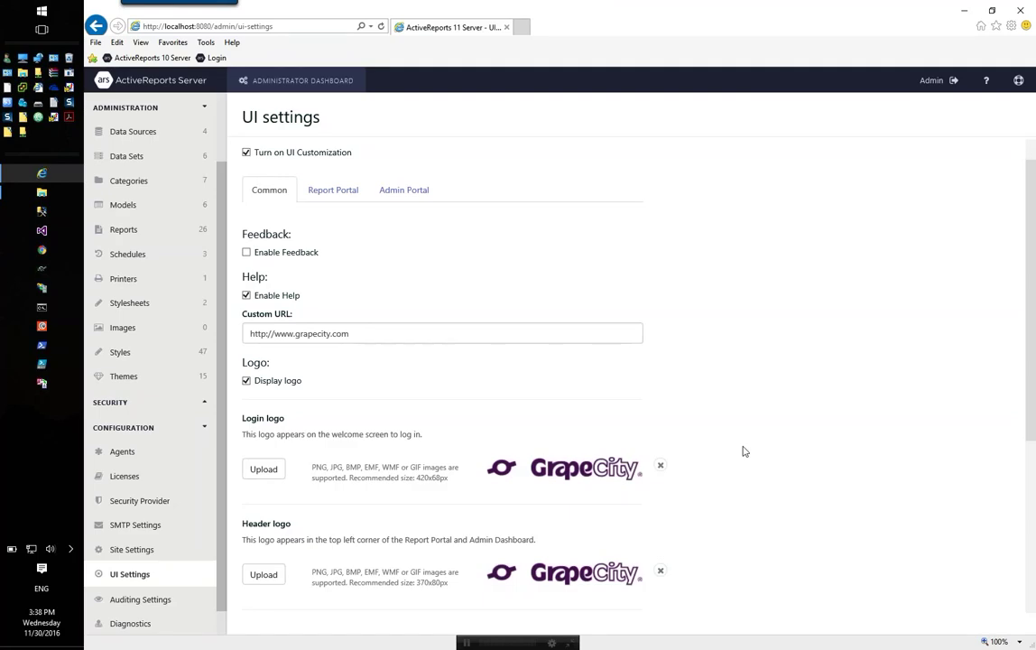
{"action": "scroll", "coordinate": [799, 449], "scroll_direction": "down", "scroll_amount": 2}
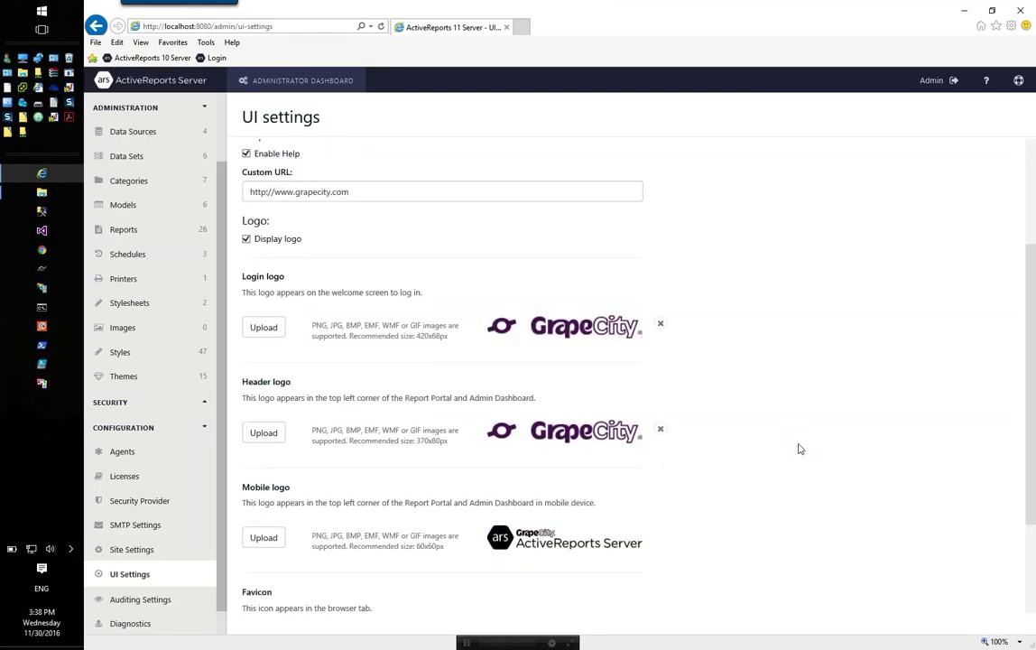
{"action": "scroll", "coordinate": [798, 449], "scroll_direction": "down", "scroll_amount": 2}
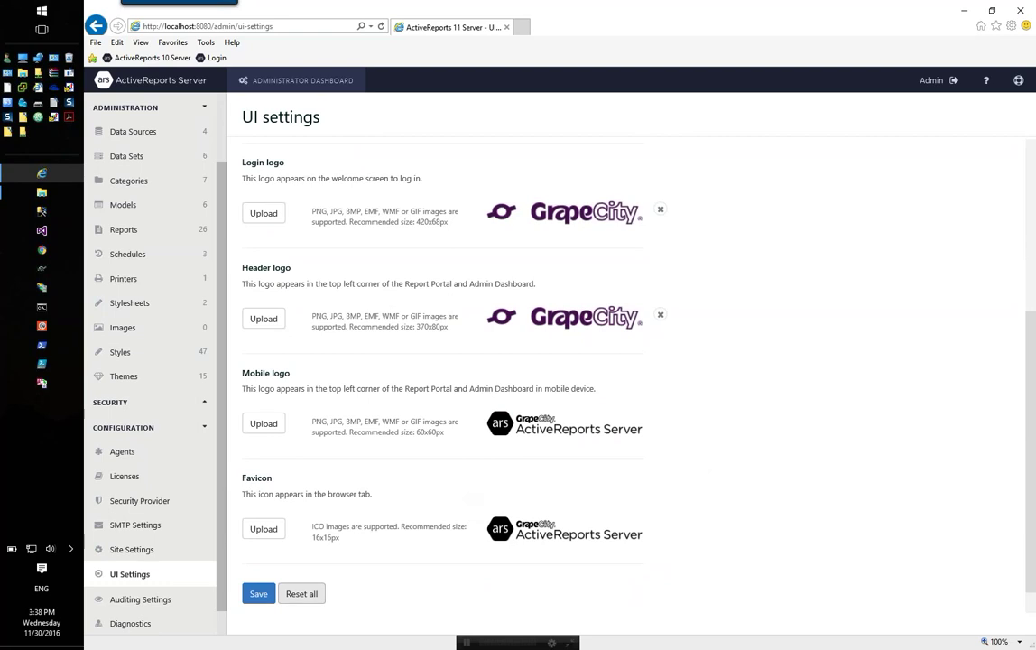
Step: Save the Common UI settings and set the Report Portal title to "GrapeCity Report Portal"
{"action": "left_click", "coordinate": [257, 596]}
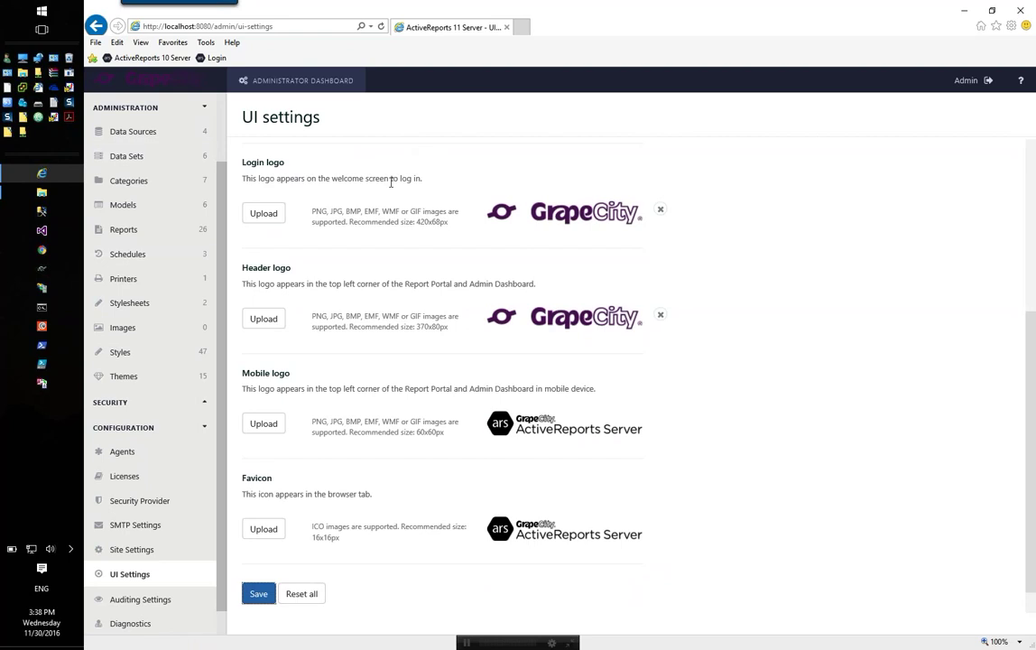
{"action": "scroll", "coordinate": [391, 180], "scroll_direction": "up", "scroll_amount": 5}
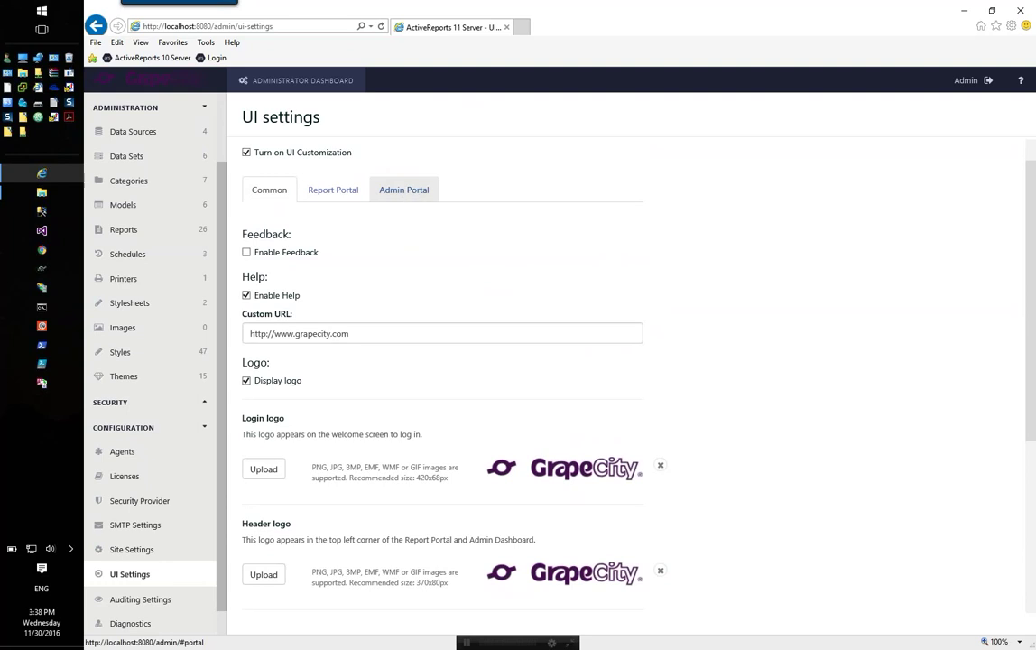
{"action": "left_click", "coordinate": [334, 191]}
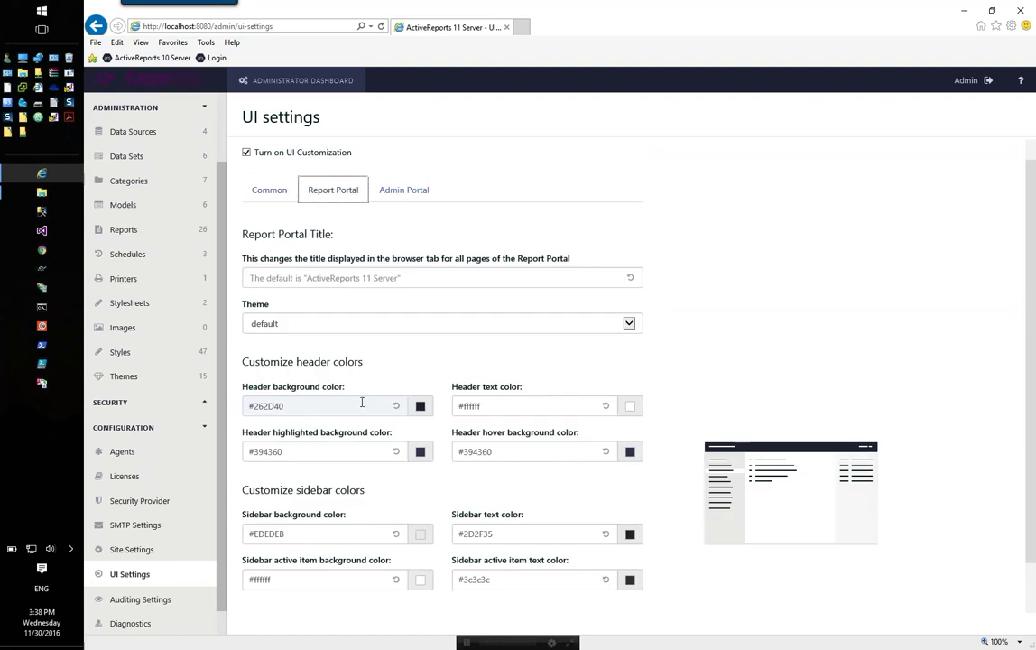
{"action": "left_click", "coordinate": [375, 275]}
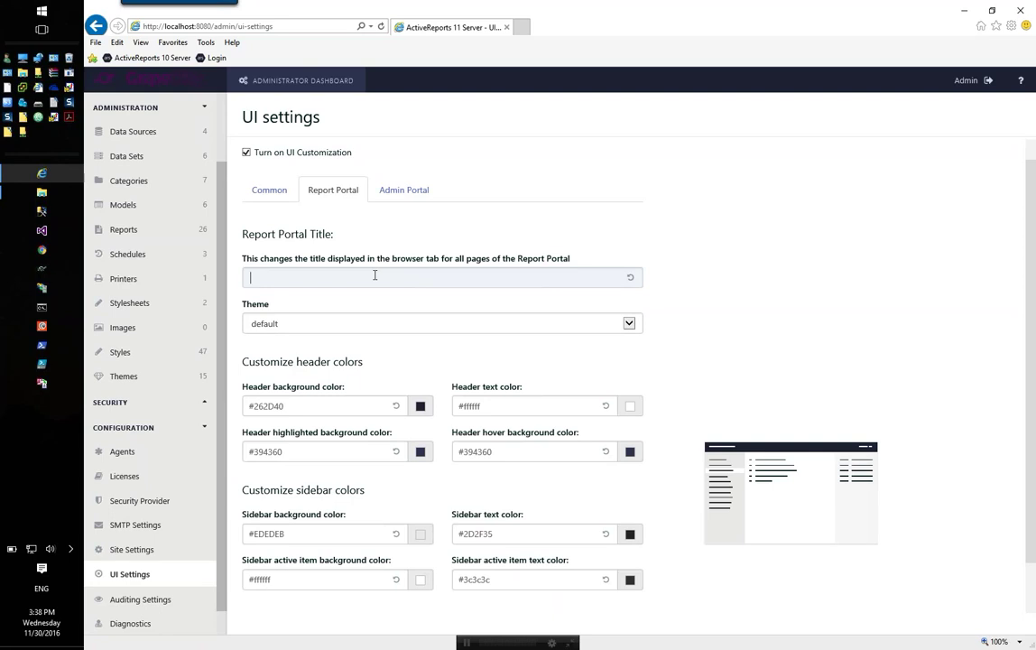
{"action": "type", "text": "GrapeCity"}
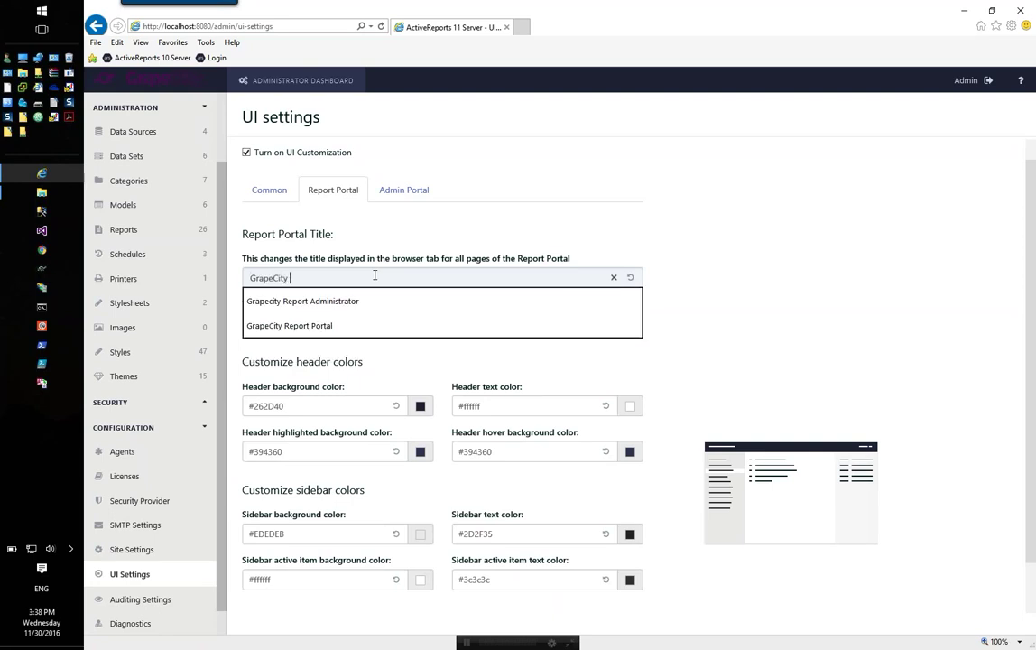
{"action": "left_click", "coordinate": [328, 327]}
Step: Apply the light theme to the Report Portal and change its header background color to #c2b4c7
{"action": "left_click", "coordinate": [328, 331]}
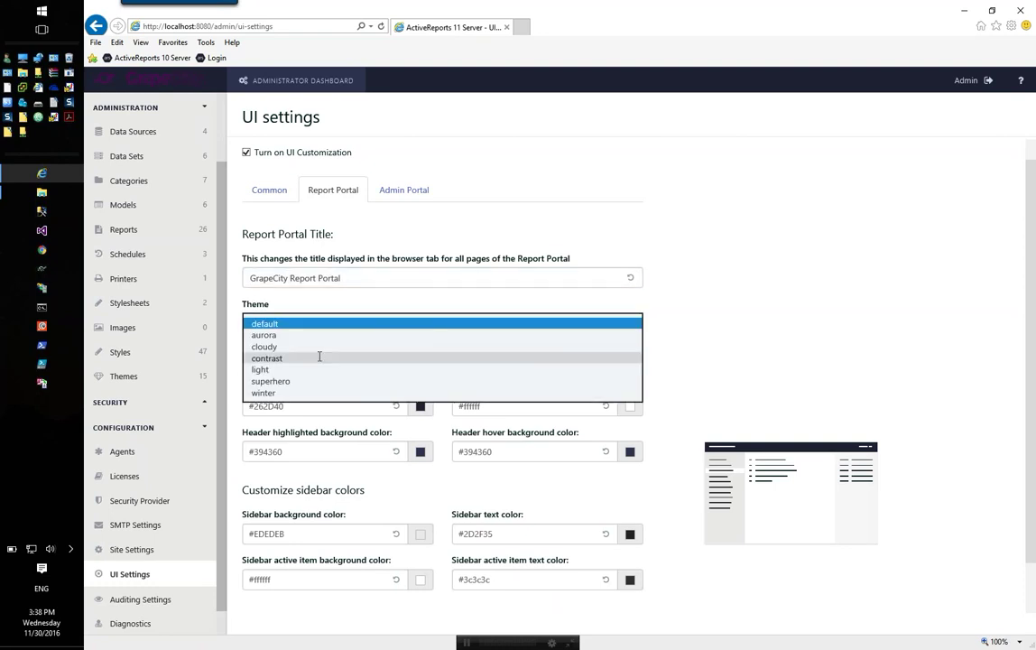
{"action": "left_click", "coordinate": [317, 370]}
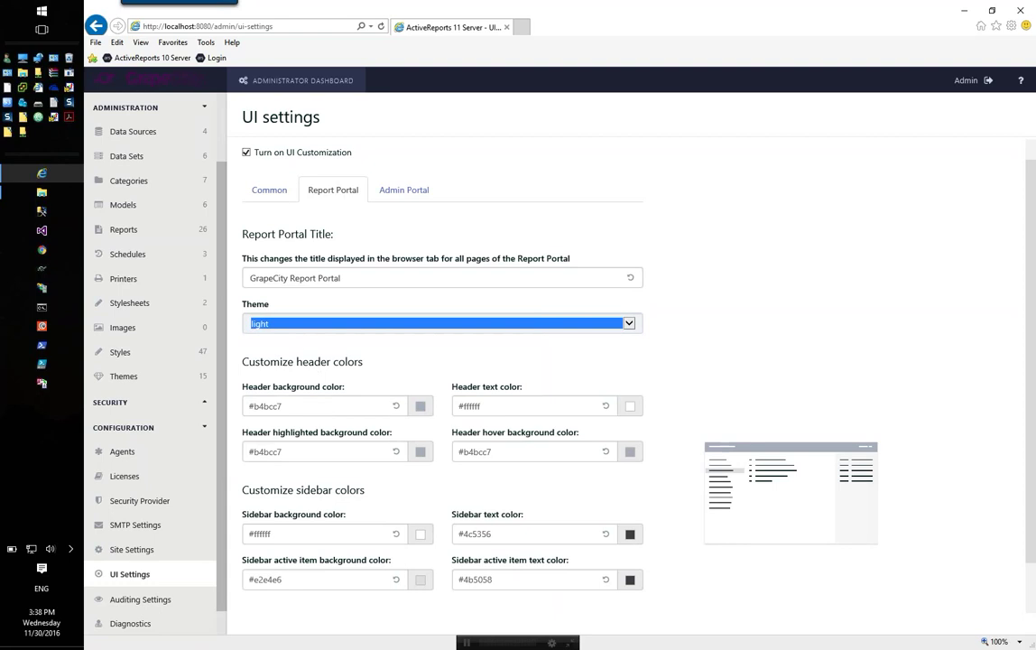
{"action": "left_click", "coordinate": [420, 406]}
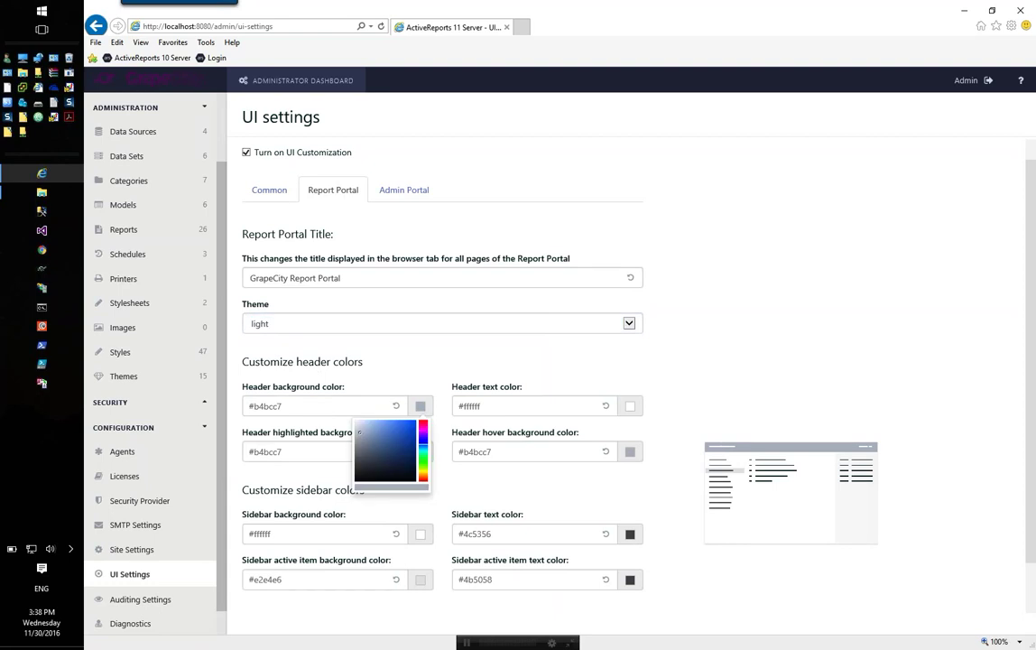
{"action": "left_click", "coordinate": [423, 434]}
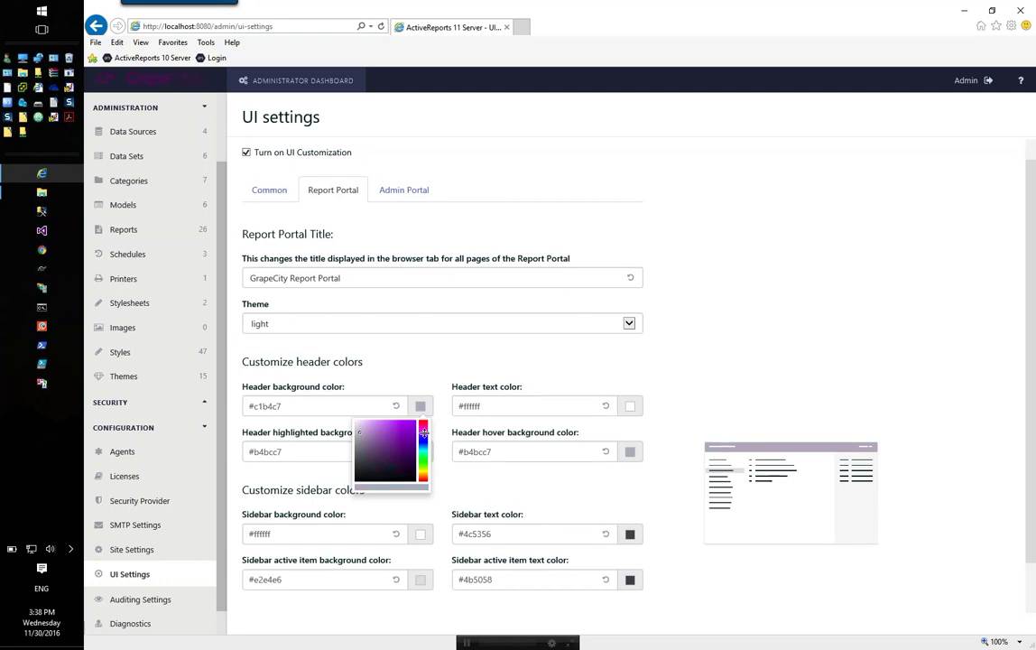
{"action": "left_click_drag", "start_coordinate": [423, 434], "coordinate": [423, 436]}
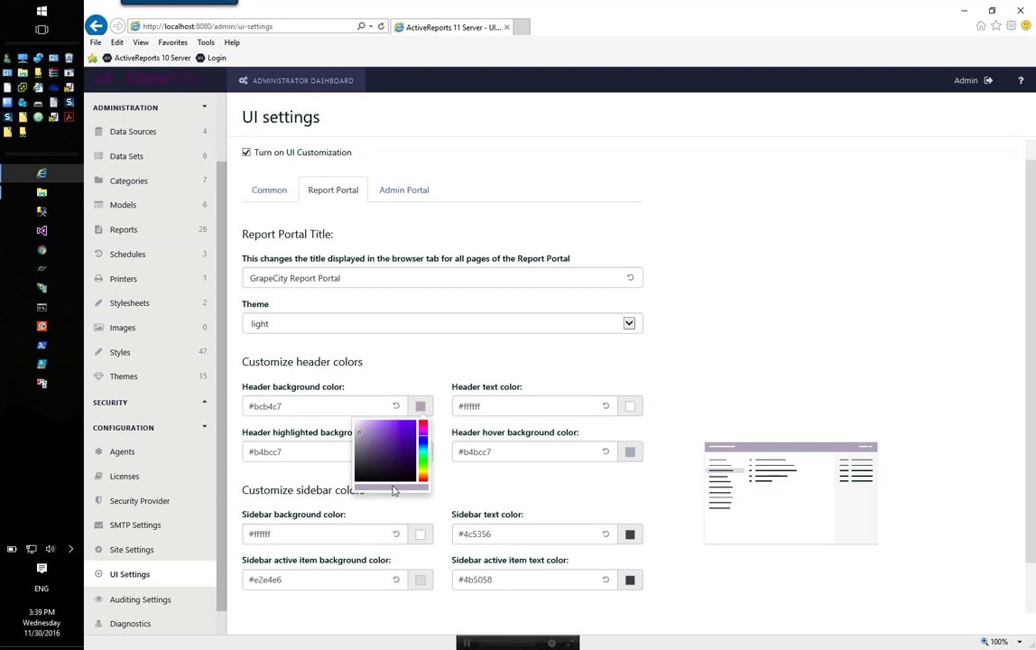
{"action": "left_click", "coordinate": [394, 491]}
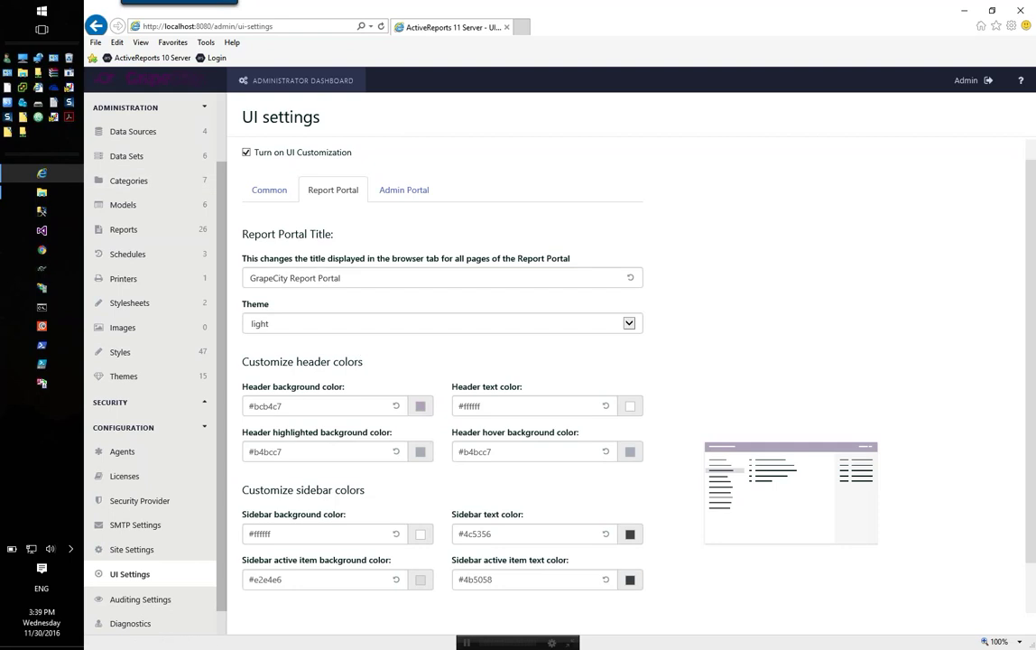
{"action": "left_click", "coordinate": [420, 406]}
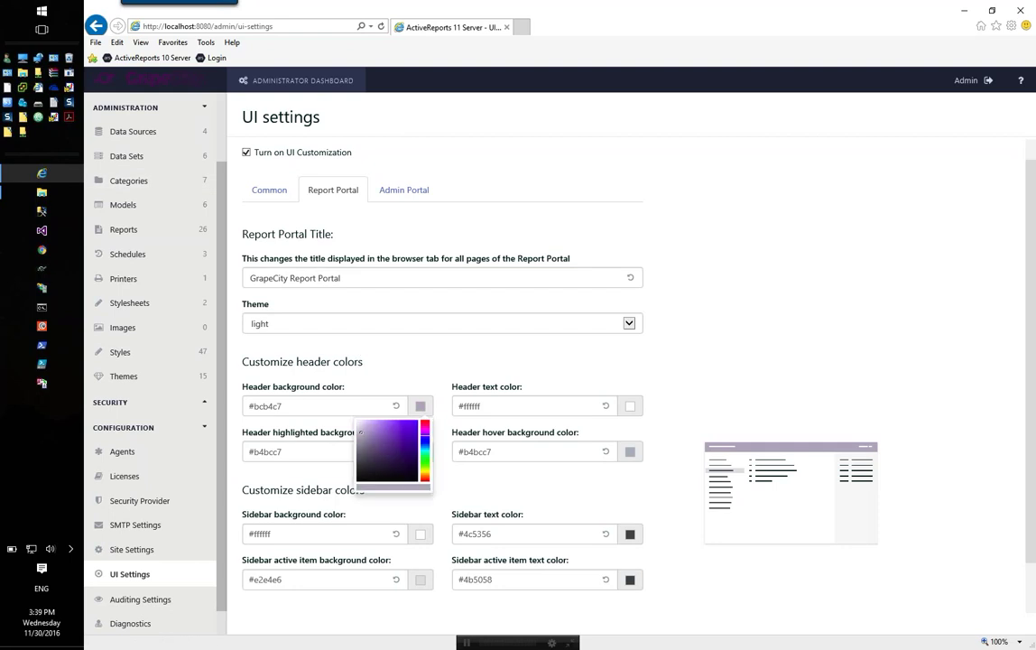
{"action": "left_click", "coordinate": [650, 378]}
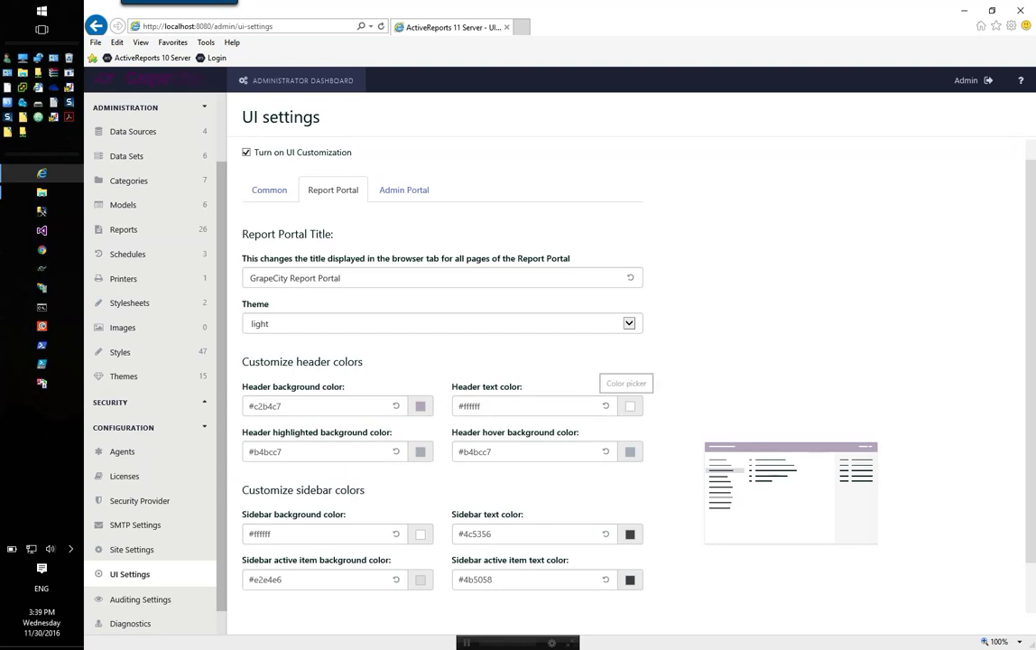
Step: Set the Report Portal header text color to #474545 and copy the header background color code
{"action": "left_click", "coordinate": [630, 406]}
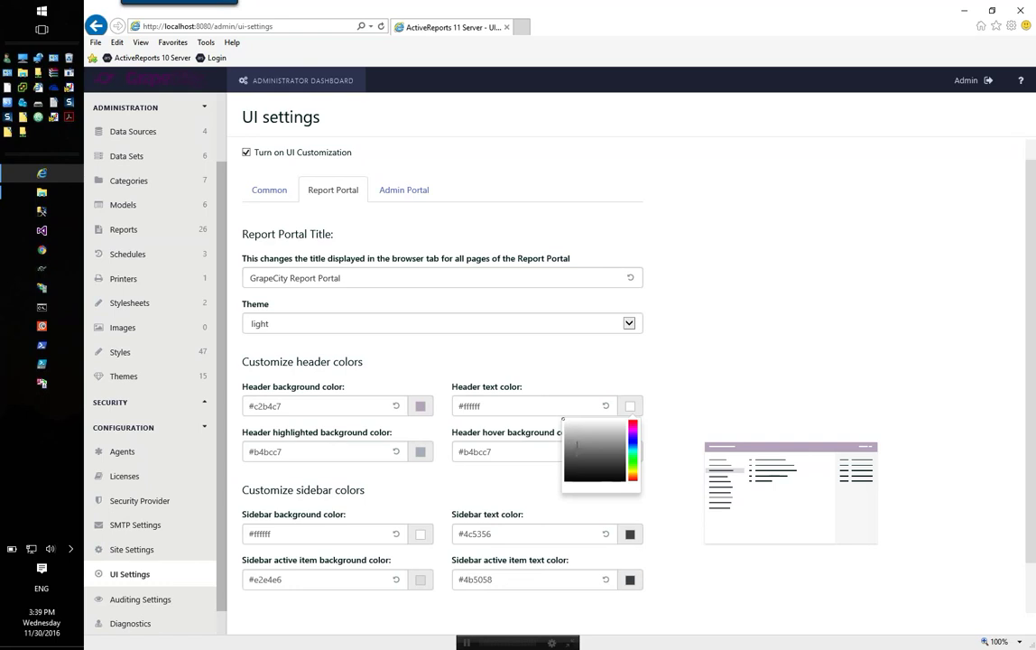
{"action": "left_click", "coordinate": [566, 459]}
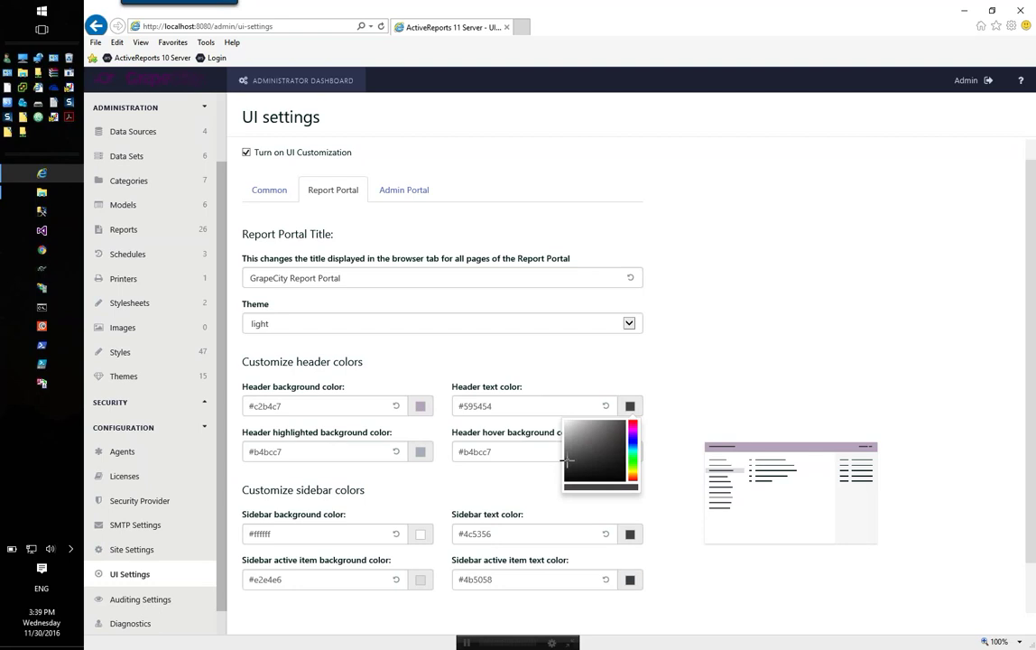
{"action": "left_click", "coordinate": [566, 465]}
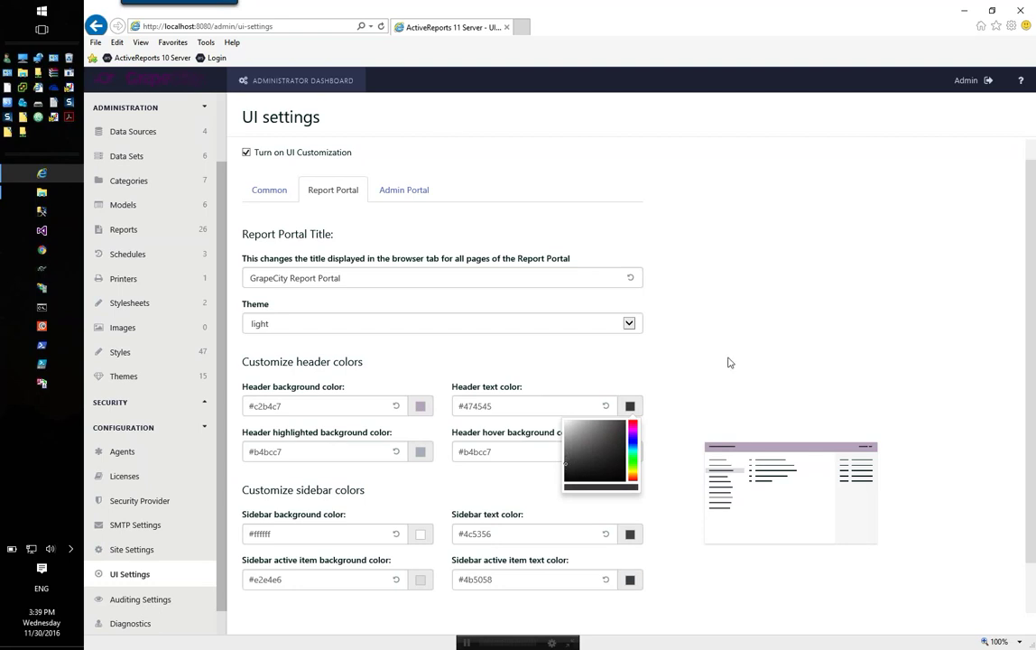
{"action": "left_click", "coordinate": [536, 409]}
{"action": "left_click", "coordinate": [350, 409]}
{"action": "left_click_drag", "start_coordinate": [350, 409], "coordinate": [165, 393]}
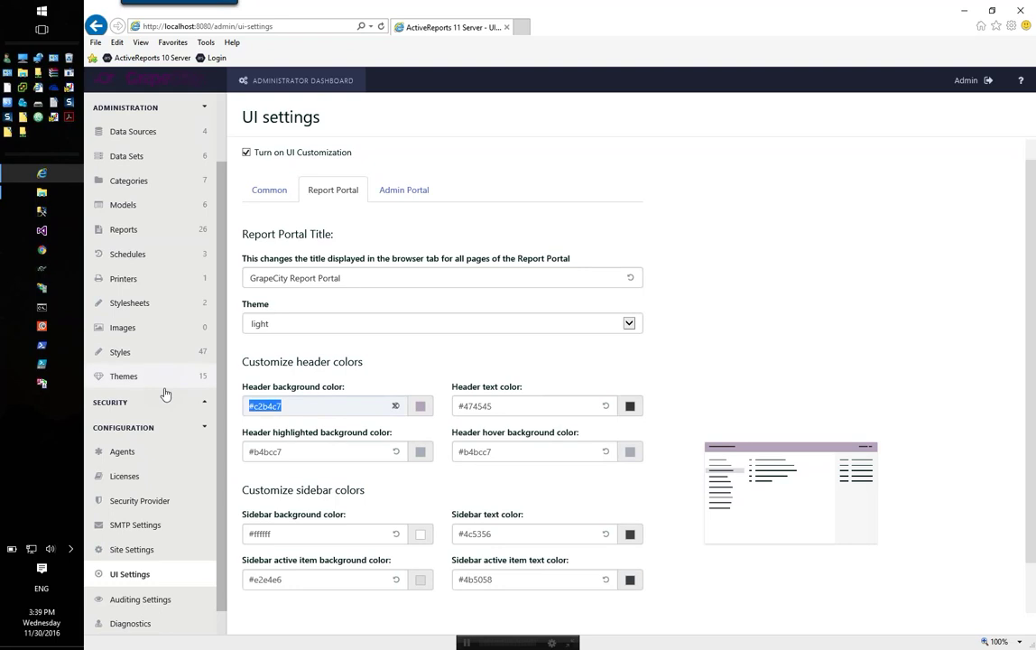
{"action": "scroll", "coordinate": [784, 304], "scroll_direction": "down", "scroll_amount": 1}
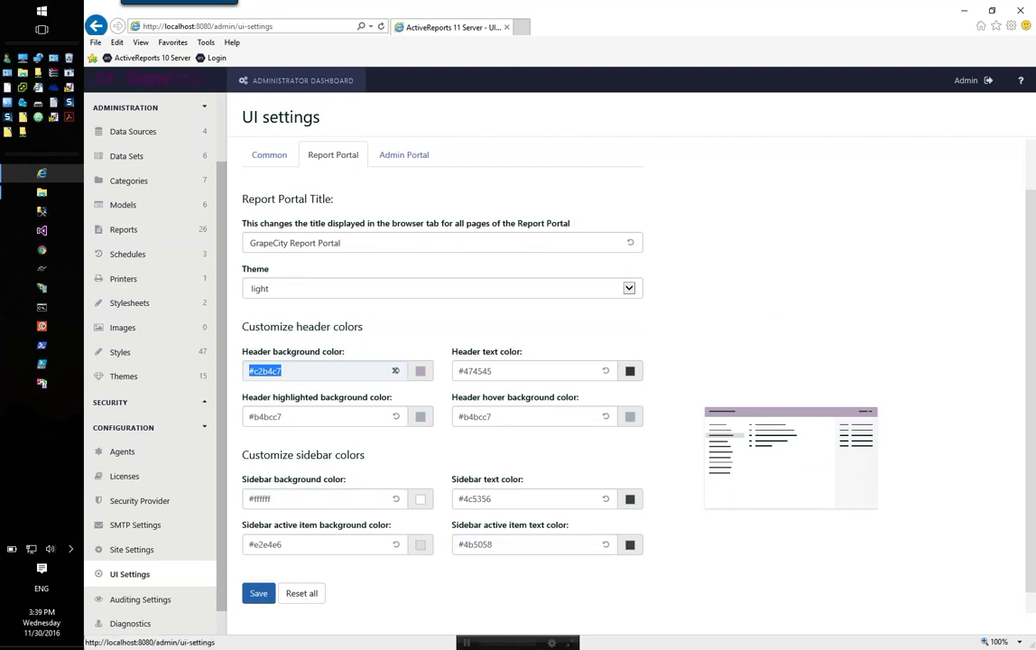
Step: Set the Admin Portal title to "Grapecity Report Administrator" and its theme to light
{"action": "left_click", "coordinate": [408, 158]}
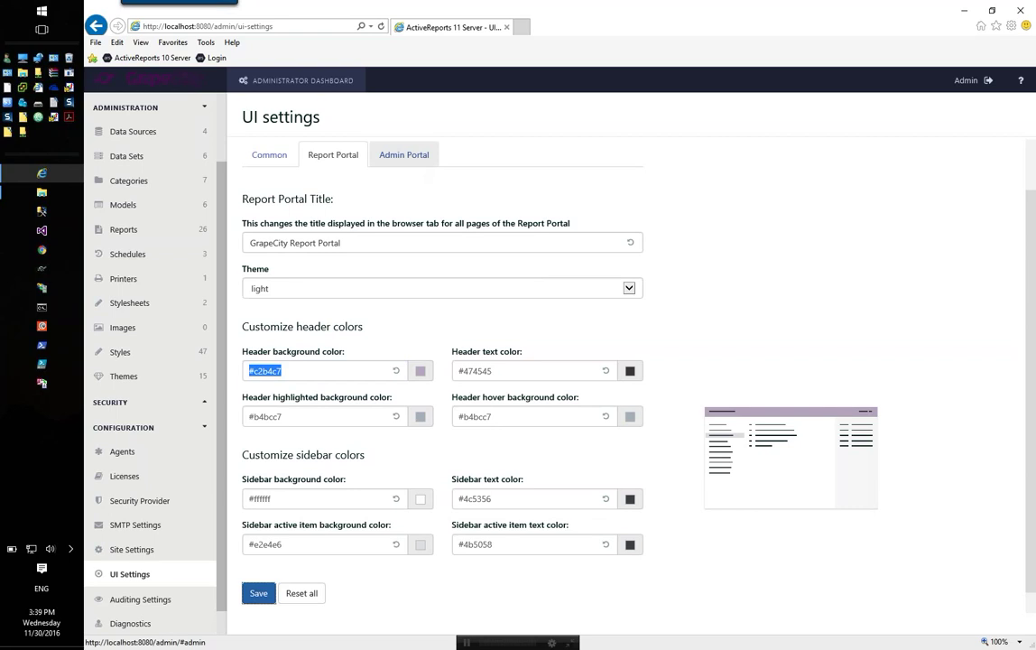
{"action": "left_click", "coordinate": [416, 241]}
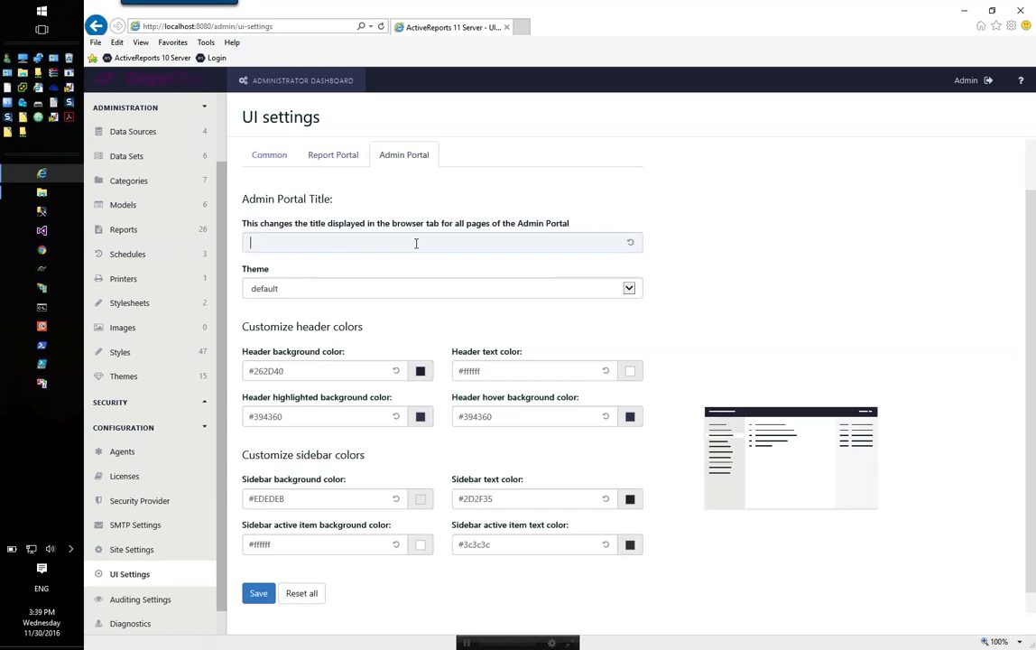
{"action": "type", "text": "Gra"}
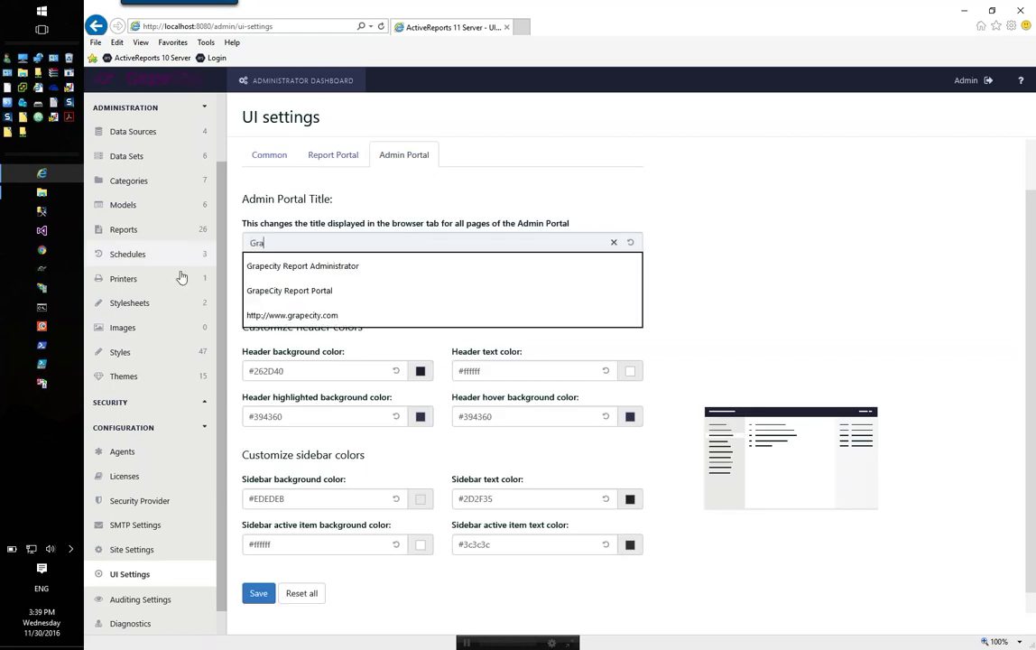
{"action": "left_click", "coordinate": [303, 267]}
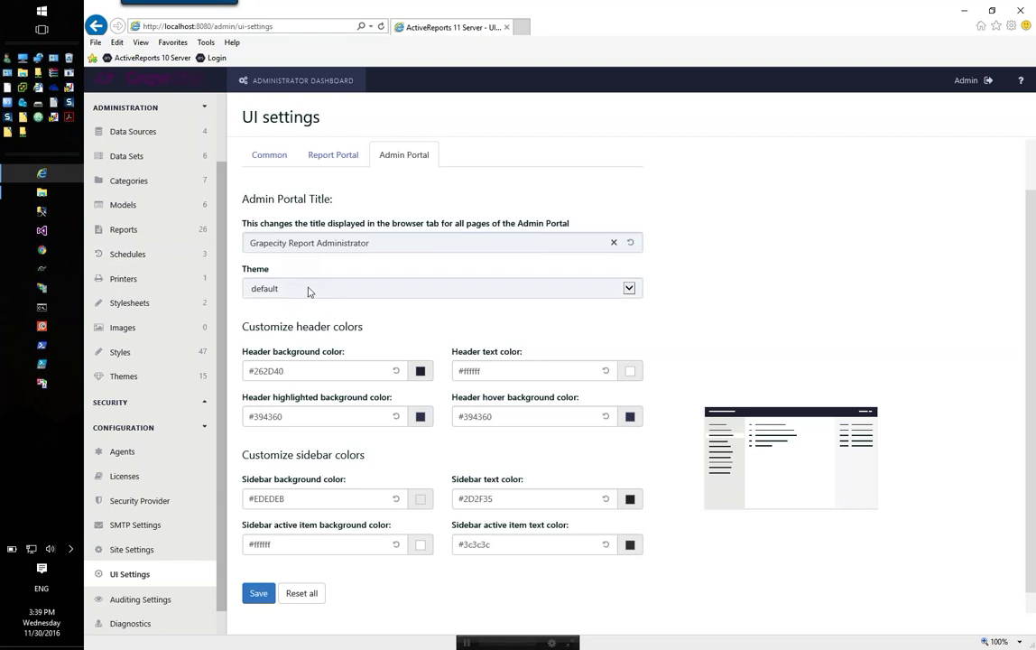
{"action": "left_click", "coordinate": [308, 290]}
{"action": "left_click", "coordinate": [261, 334]}
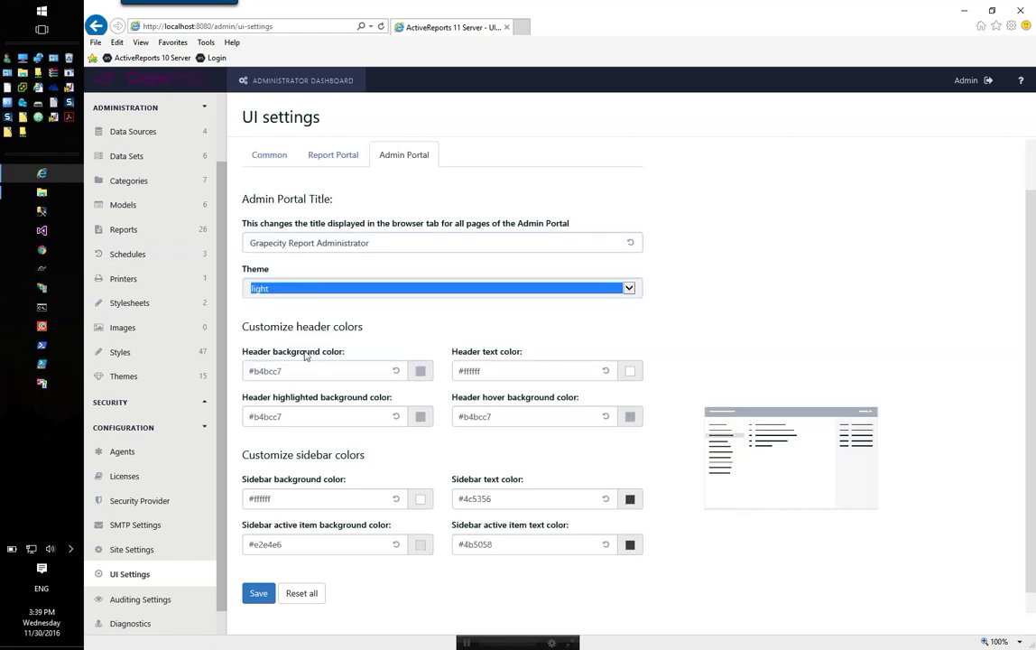
Step: Set the Admin Portal header background color to #c2b4c7 and header text color to #3d3c3c, and save the settings
{"action": "double_click", "coordinate": [267, 371]}
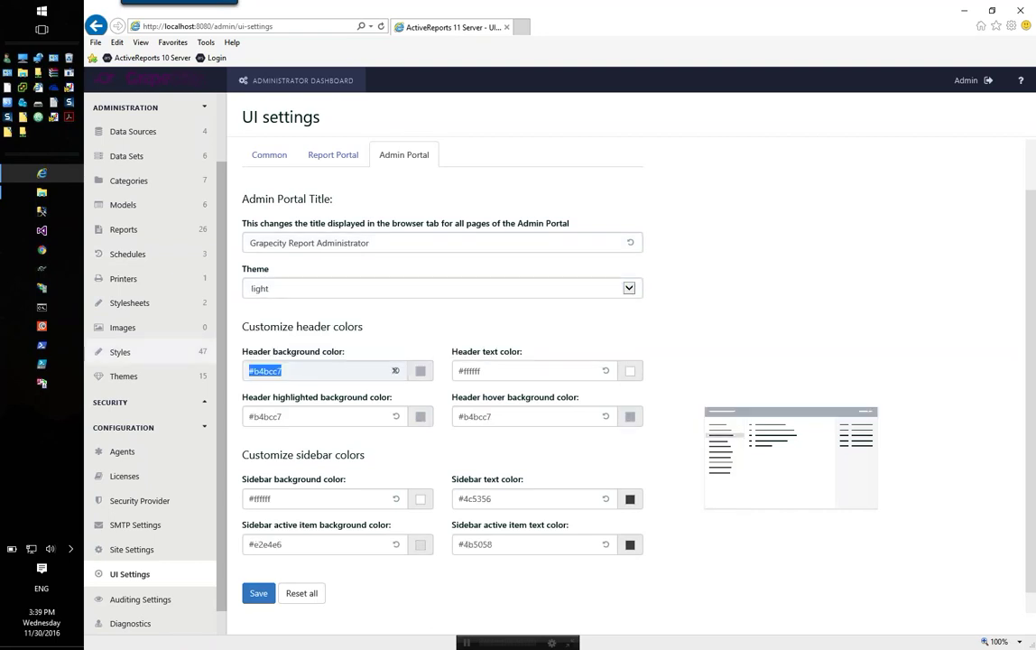
{"action": "type", "text": "#c2b4c7"}
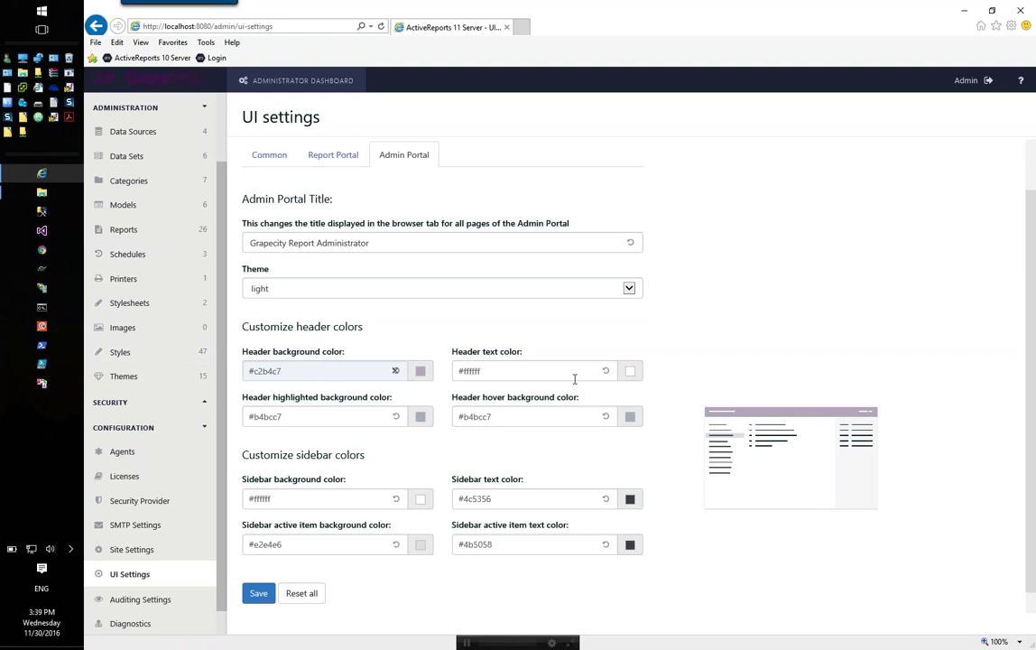
{"action": "left_click", "coordinate": [630, 371]}
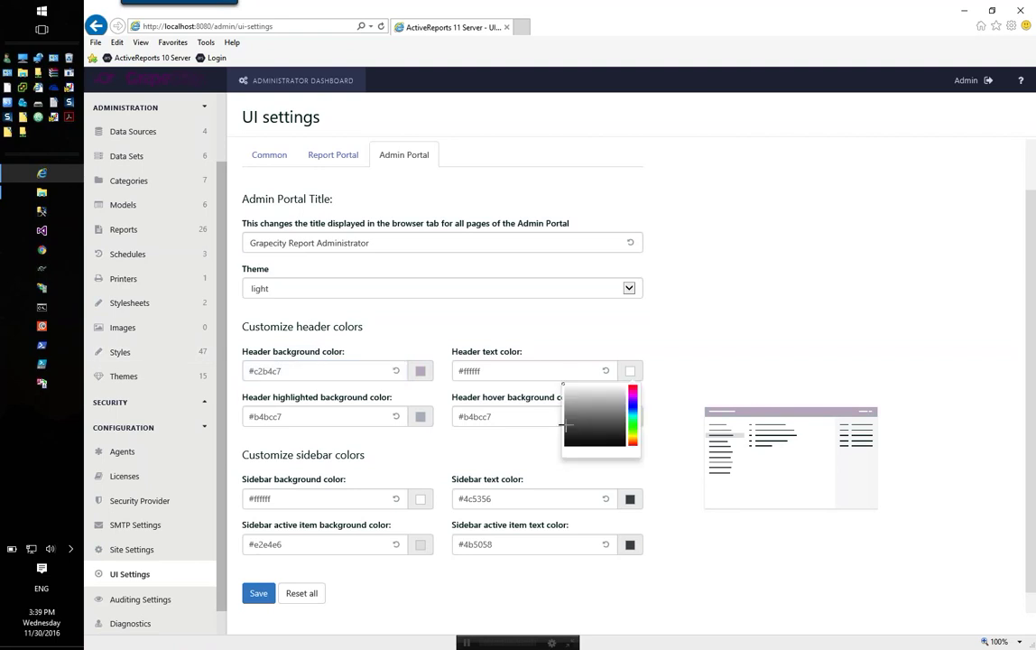
{"action": "left_click", "coordinate": [565, 423]}
{"action": "left_click", "coordinate": [565, 429]}
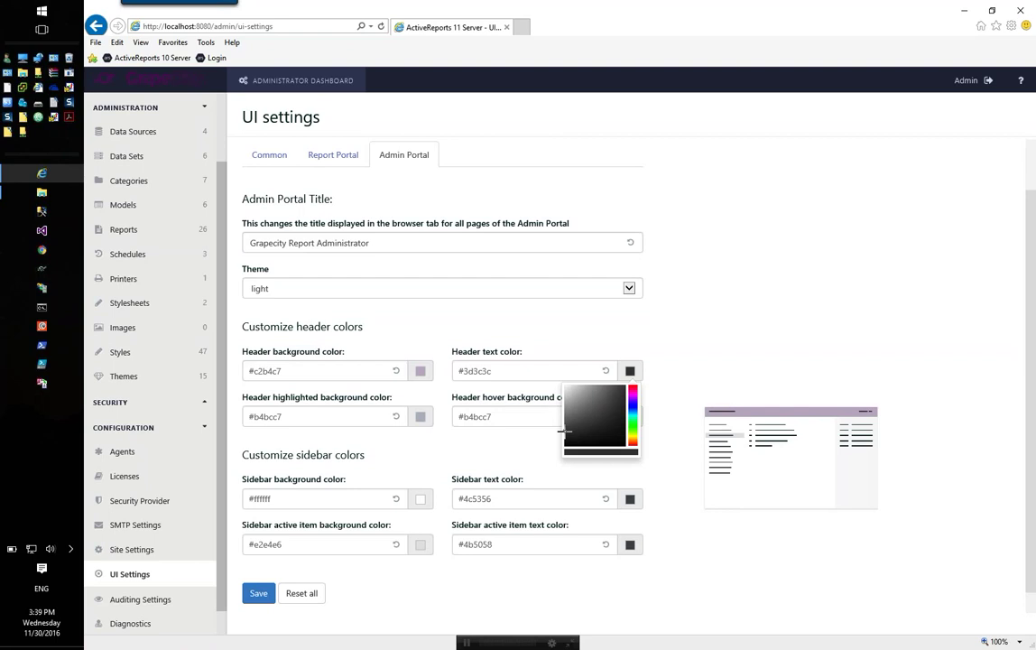
{"action": "left_click", "coordinate": [259, 593]}
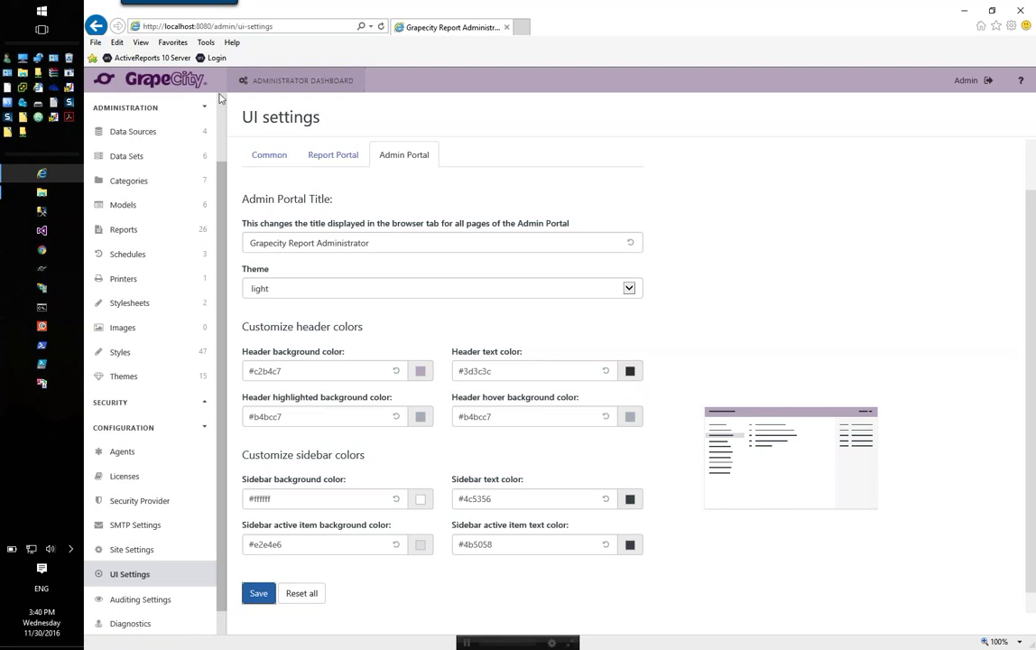
Step: Check the Report Portal login page in a new tab through the ActiveReports 10 Server favorite, and close that tab
{"action": "left_click", "coordinate": [524, 29]}
{"action": "left_click", "coordinate": [139, 59]}
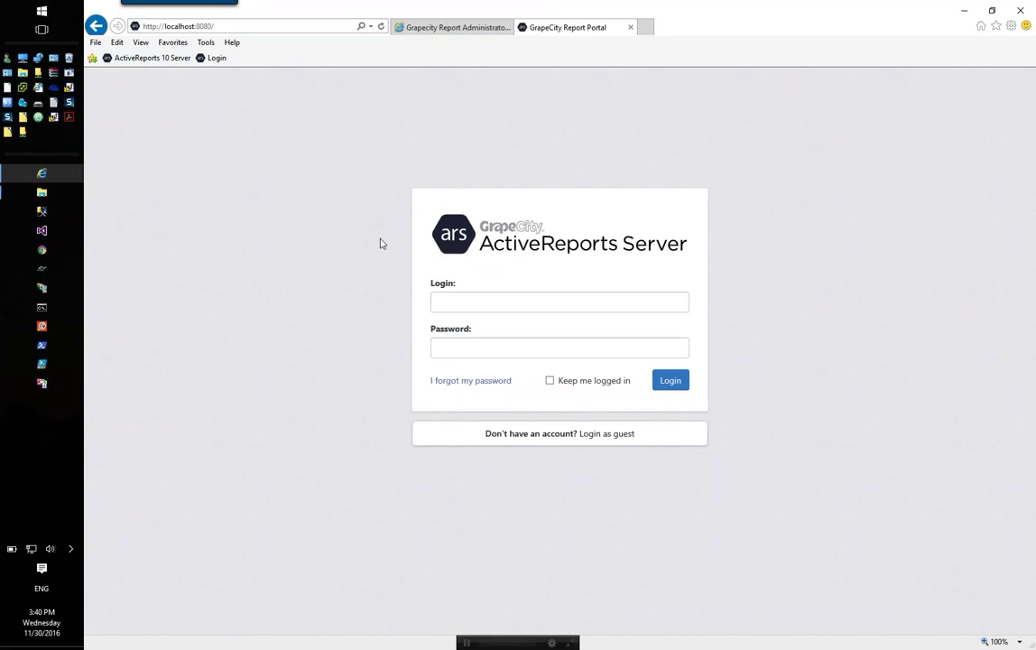
{"action": "left_click", "coordinate": [489, 308]}
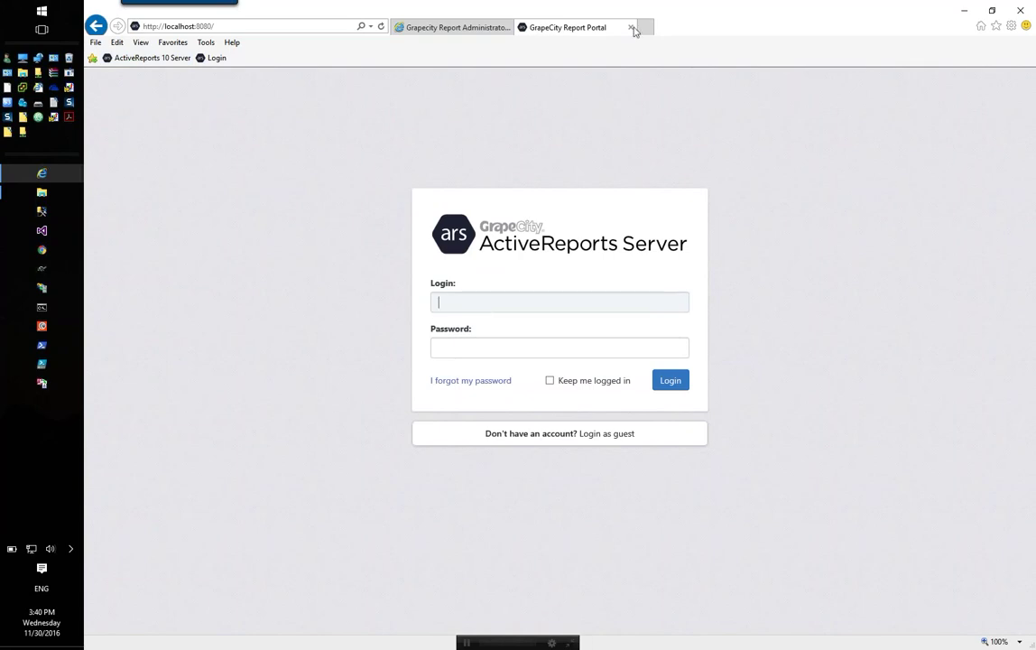
{"action": "key", "text": "ctrl+w"}
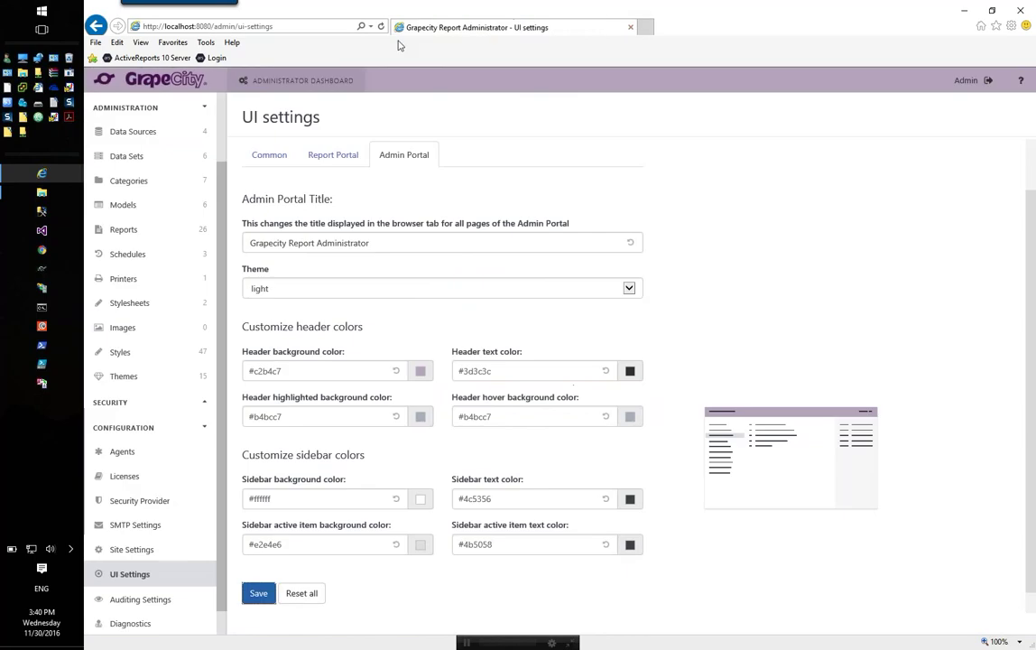
Step: Review the Report Portal and Common UI settings and save them again
{"action": "left_click", "coordinate": [333, 154]}
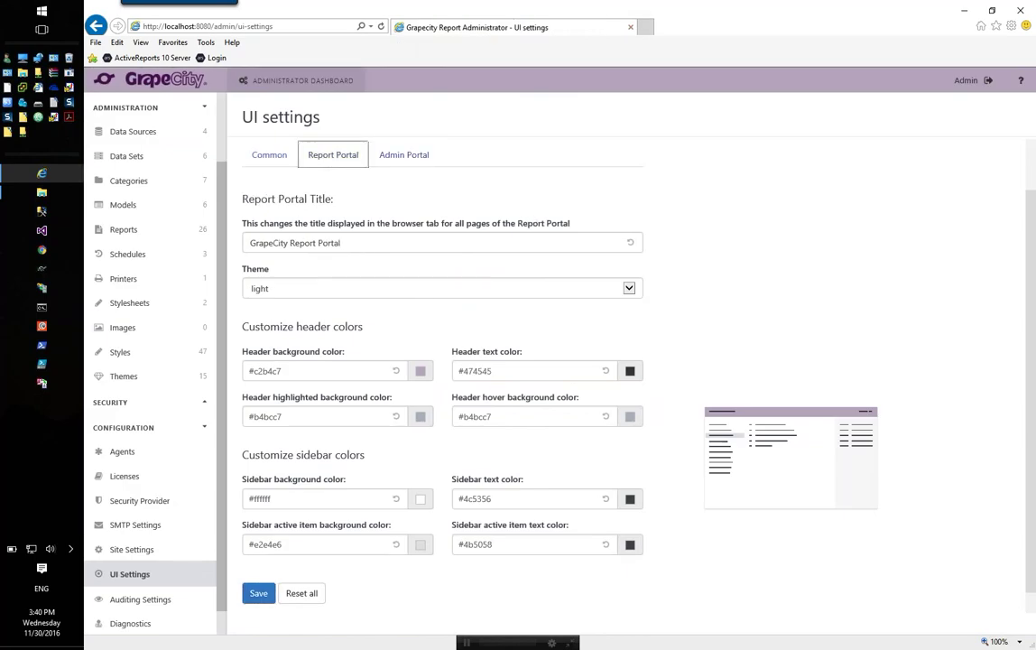
{"action": "left_click", "coordinate": [269, 154]}
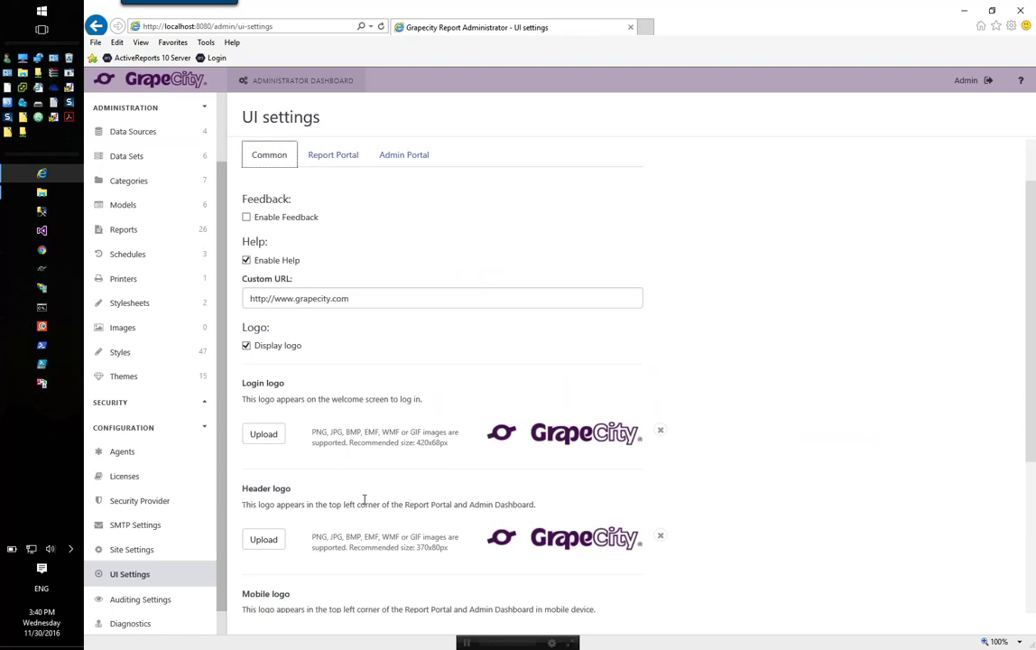
{"action": "scroll", "coordinate": [364, 500], "scroll_direction": "down", "scroll_amount": 5}
{"action": "left_click", "coordinate": [259, 594]}
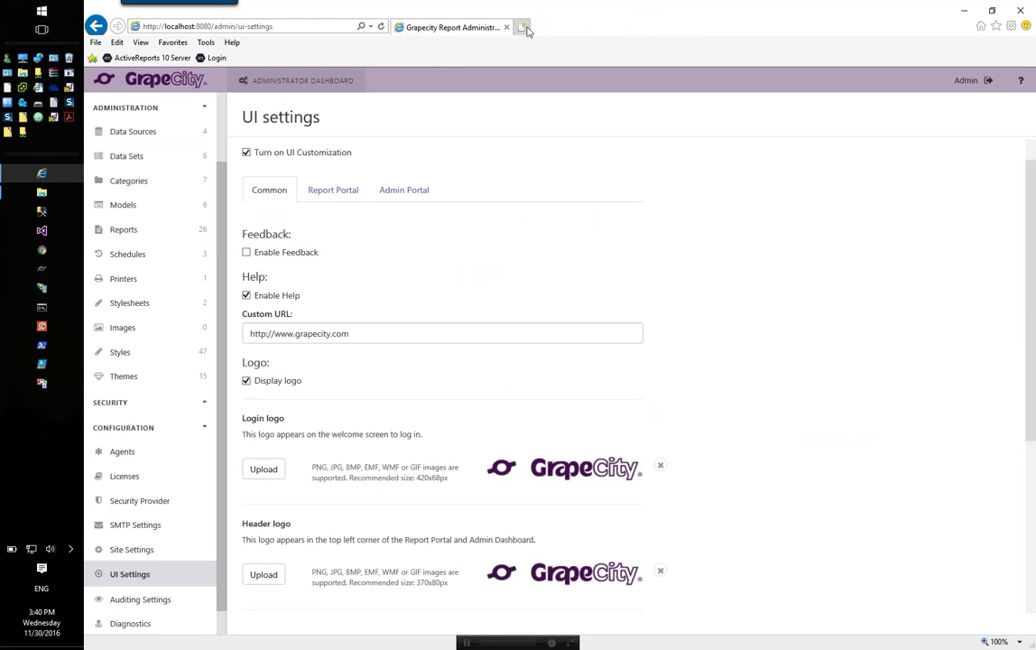
Step: Open the Report Portal login page in a new browser tab through the ActiveReports 10 Server favorite and reload it
{"action": "left_click", "coordinate": [522, 29]}
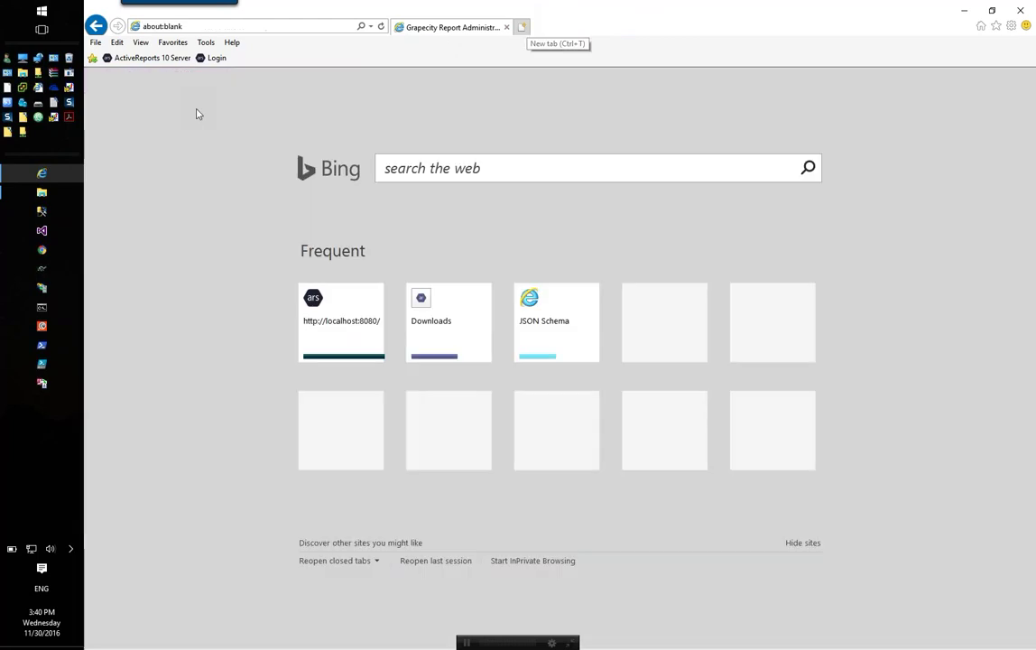
{"action": "left_click", "coordinate": [150, 58]}
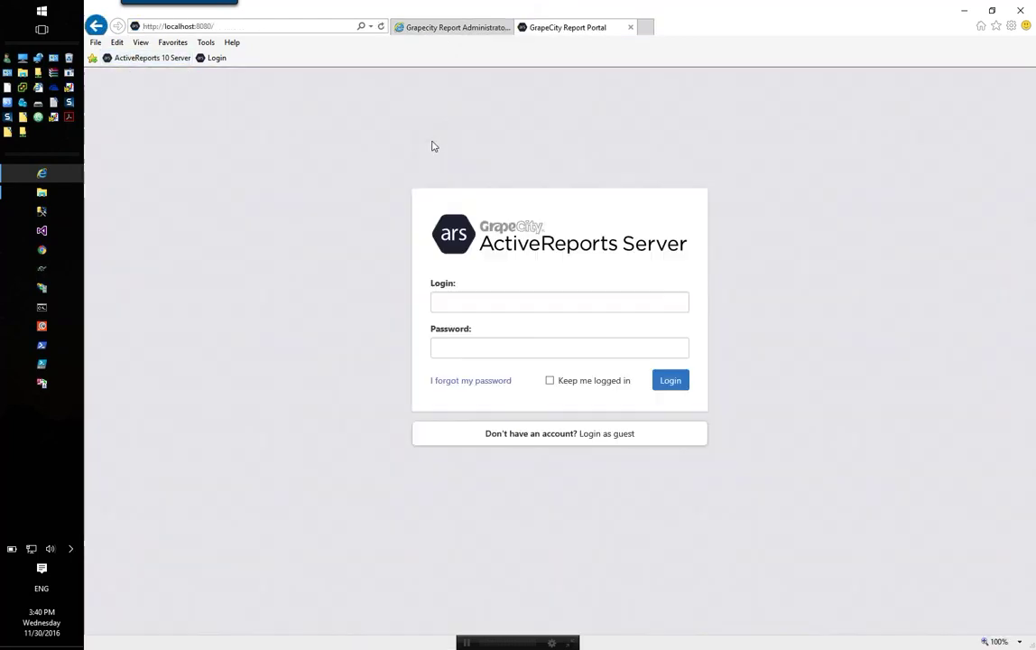
{"action": "left_click", "coordinate": [501, 299]}
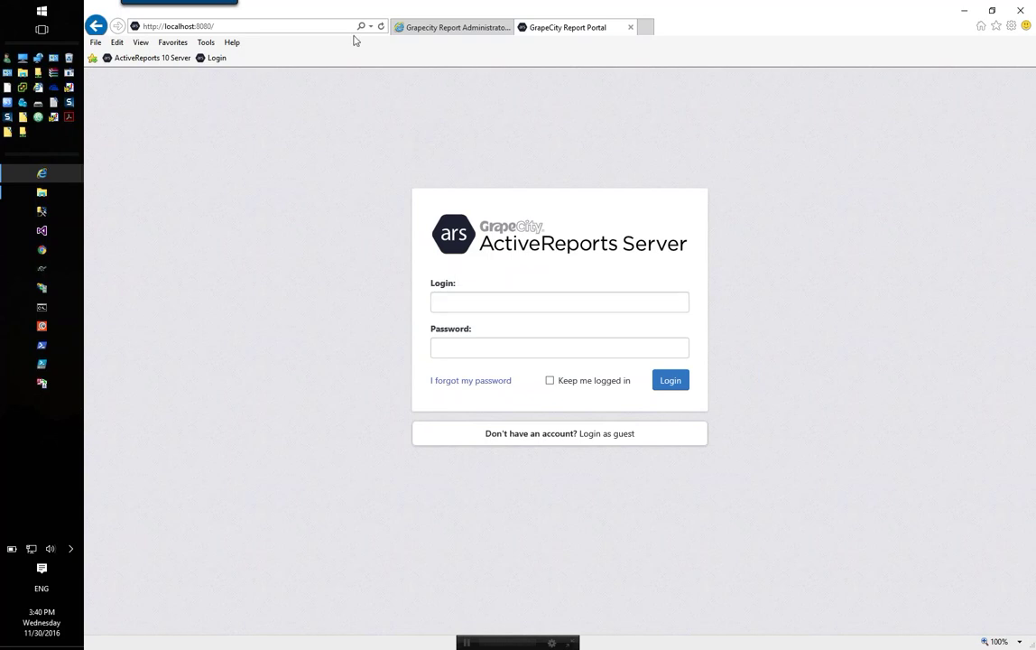
{"action": "left_click", "coordinate": [381, 27]}
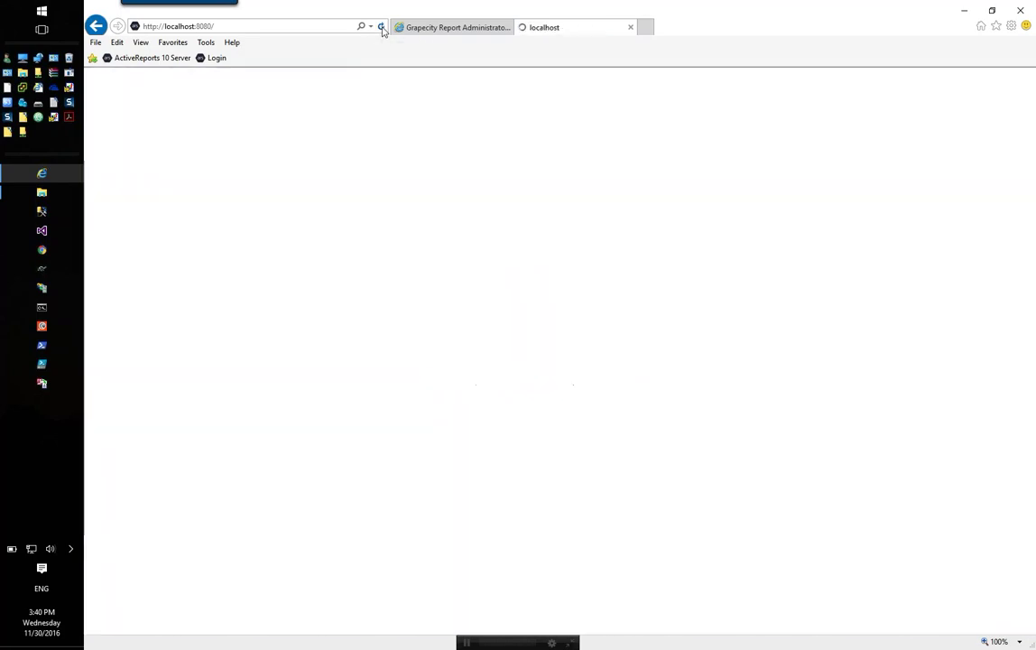
Step: Log in to the Report Portal with the saved admin account
{"action": "left_click", "coordinate": [569, 299]}
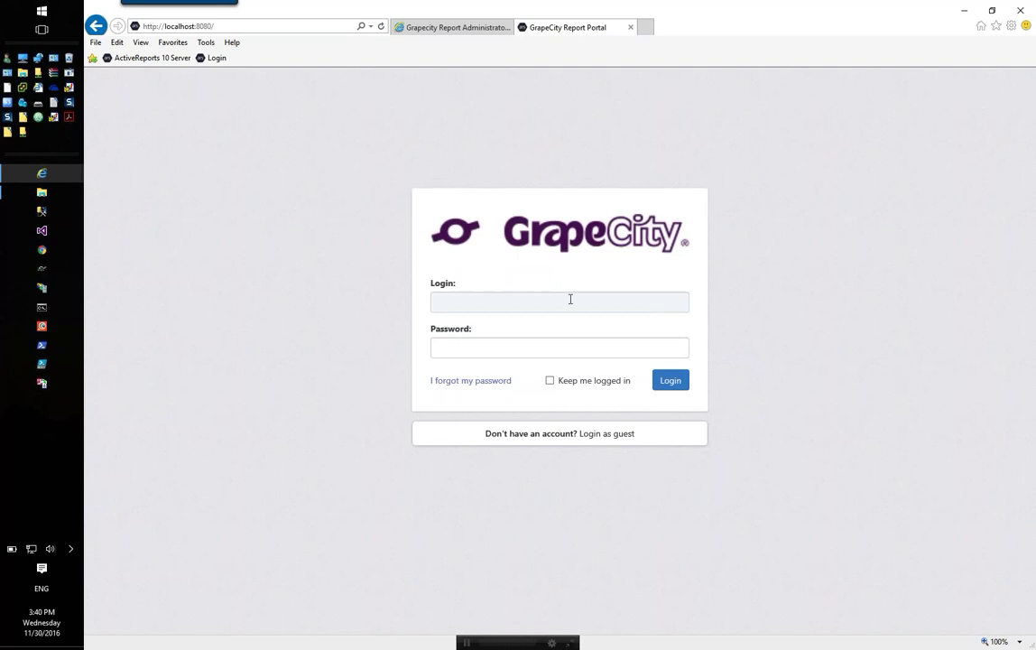
{"action": "type", "text": "ad"}
{"action": "key", "text": "Down"}
{"action": "key", "text": "Return"}
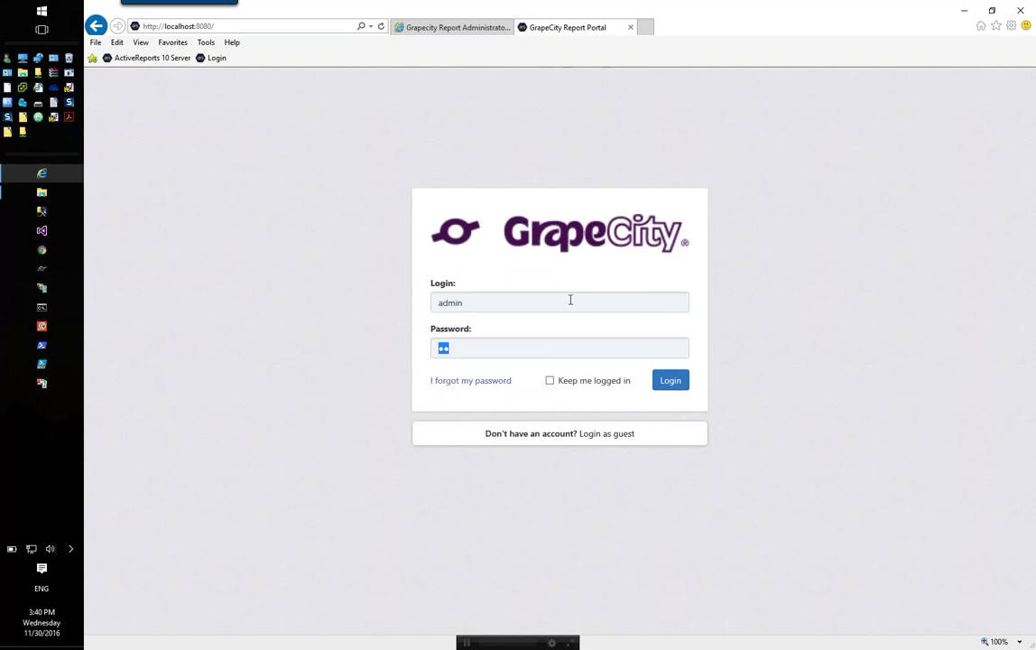
{"action": "left_click", "coordinate": [672, 383]}
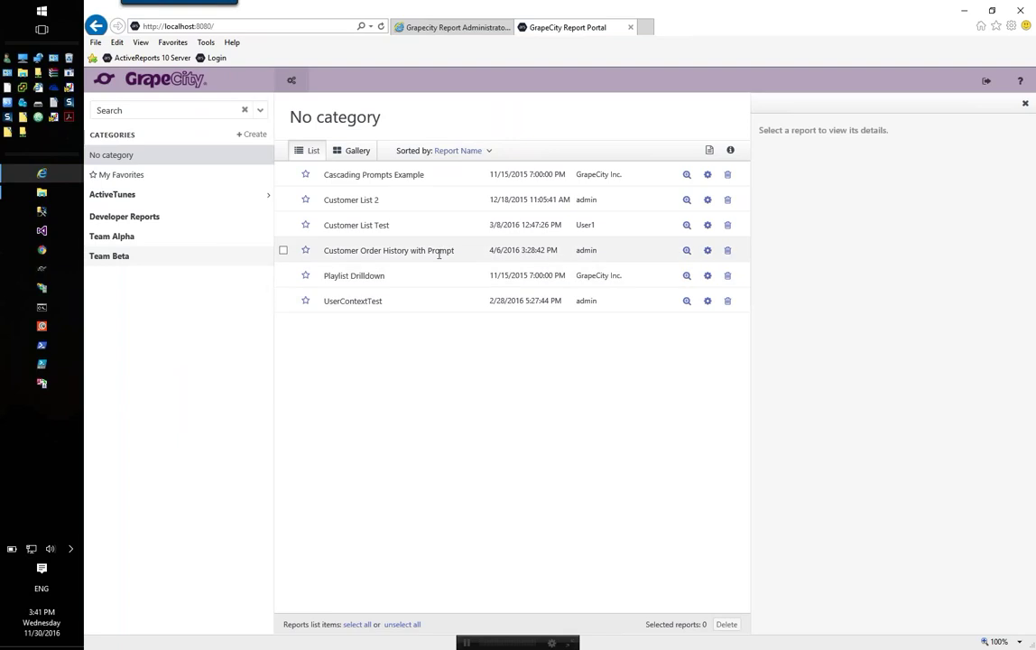
Step: View the Customer Order History report from My Favorites and close its preview tab
{"action": "left_click", "coordinate": [166, 181]}
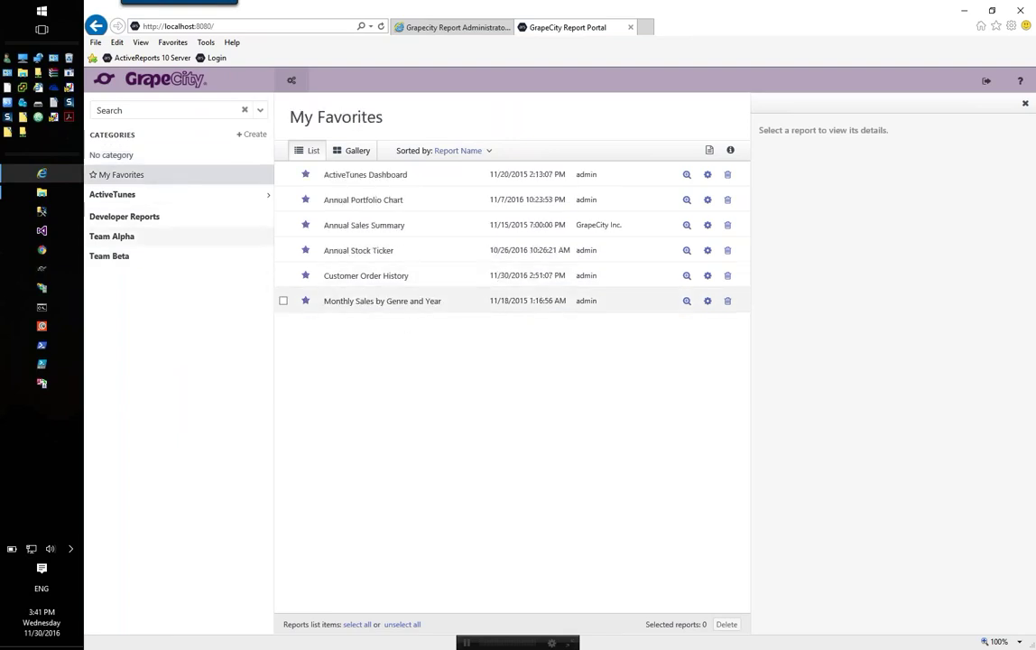
{"action": "left_click", "coordinate": [688, 275]}
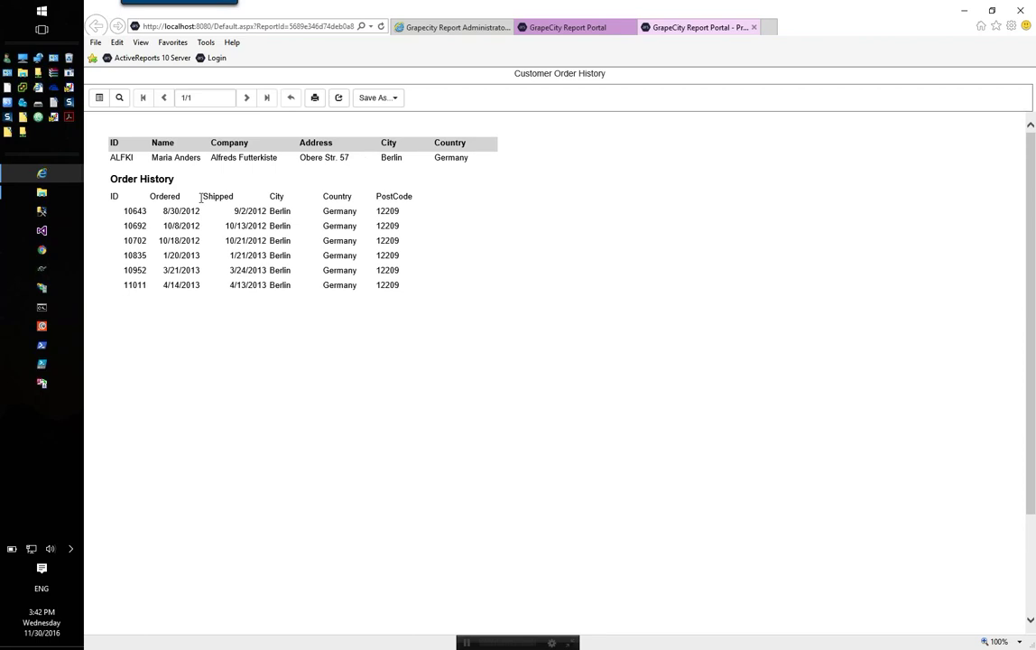
{"action": "left_click", "coordinate": [755, 28]}
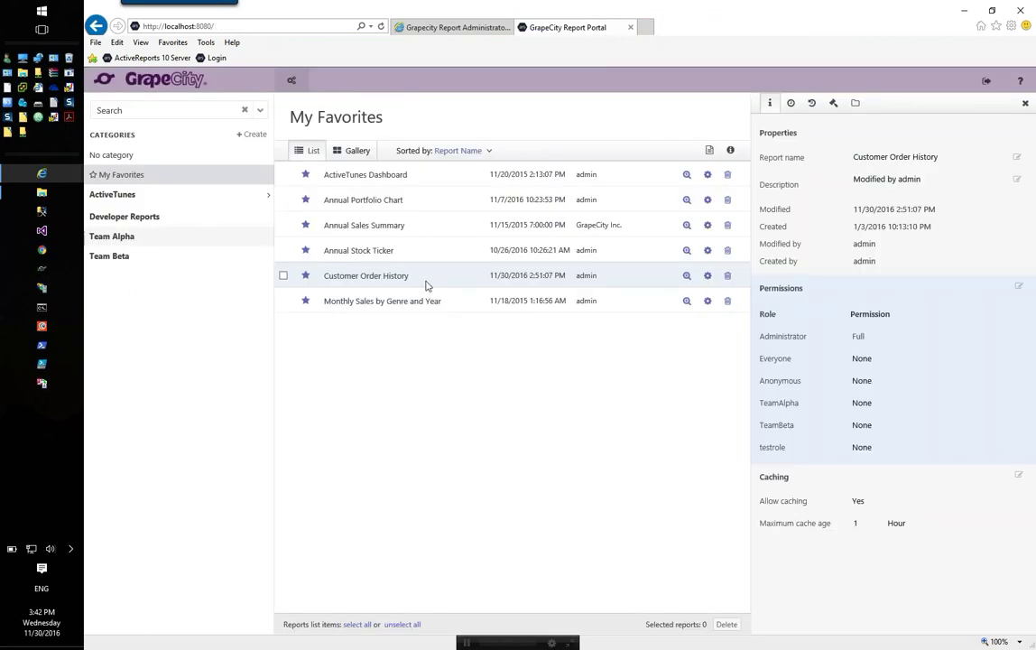
Step: Open the Customer Order History report in the ActiveReports Report Designer and maximize the designer window
{"action": "left_click", "coordinate": [707, 275]}
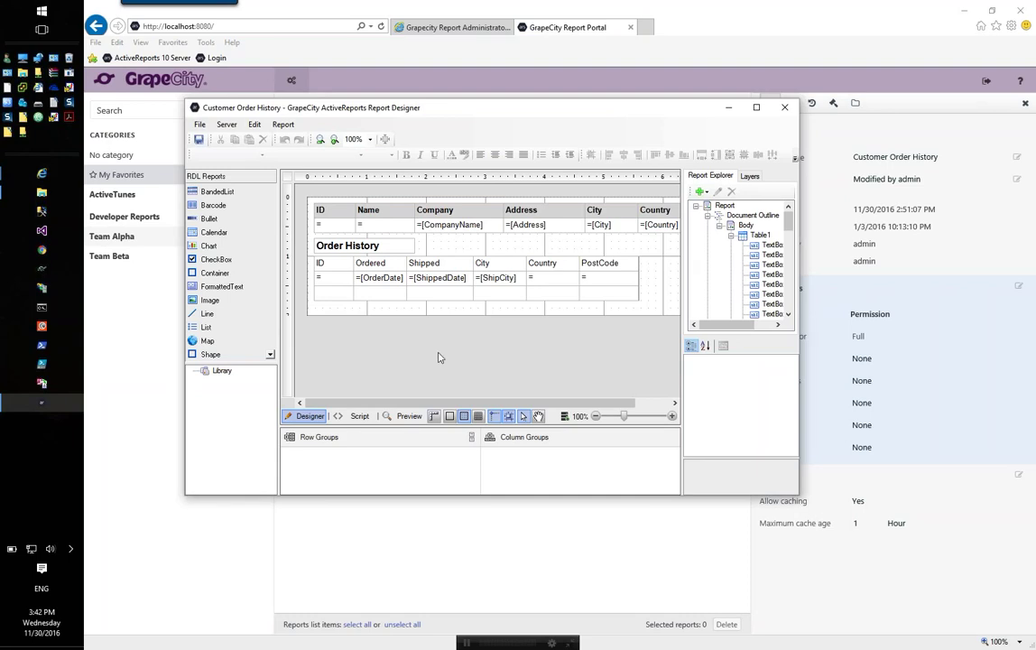
{"action": "left_click", "coordinate": [755, 110]}
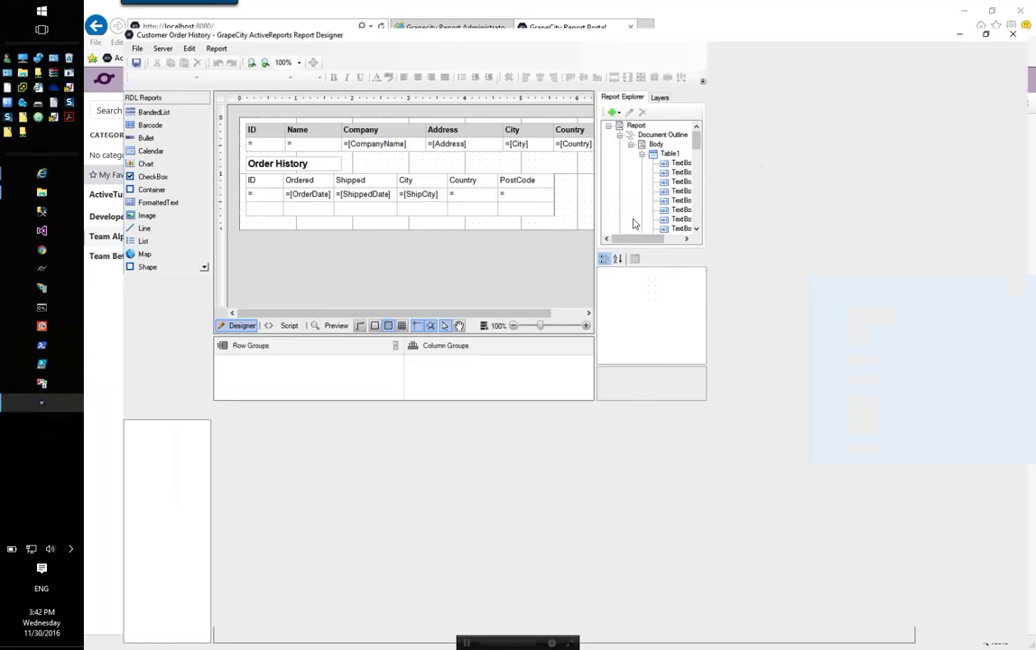
Step: Add an interactive sort action on the OrderID field to the ID header cell of the Order History table
{"action": "left_click", "coordinate": [221, 163]}
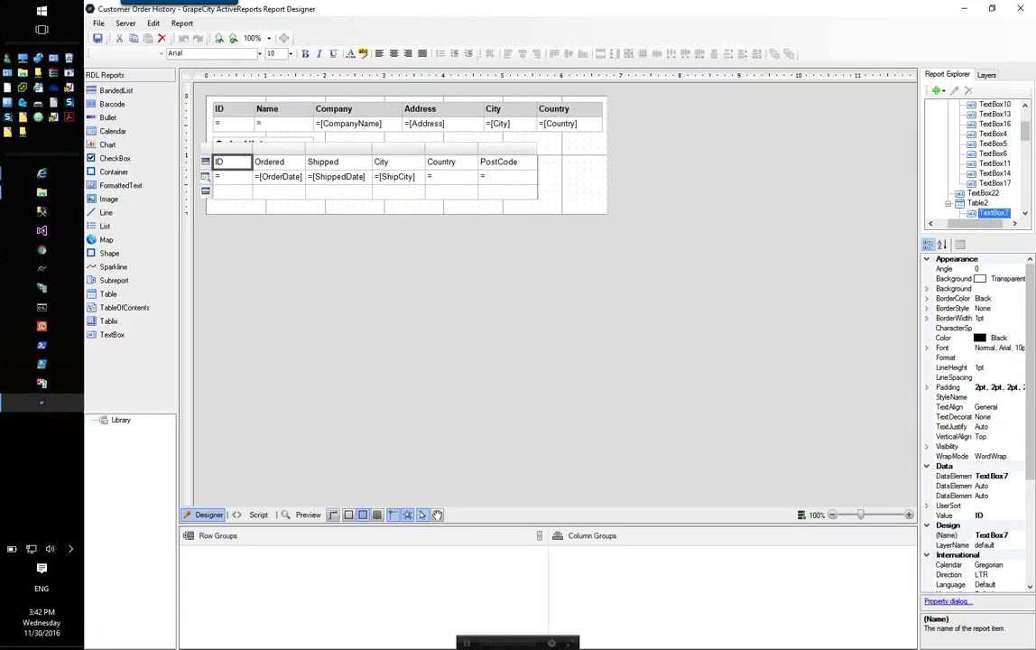
{"action": "left_click_drag", "start_coordinate": [922, 388], "coordinate": [827, 388]}
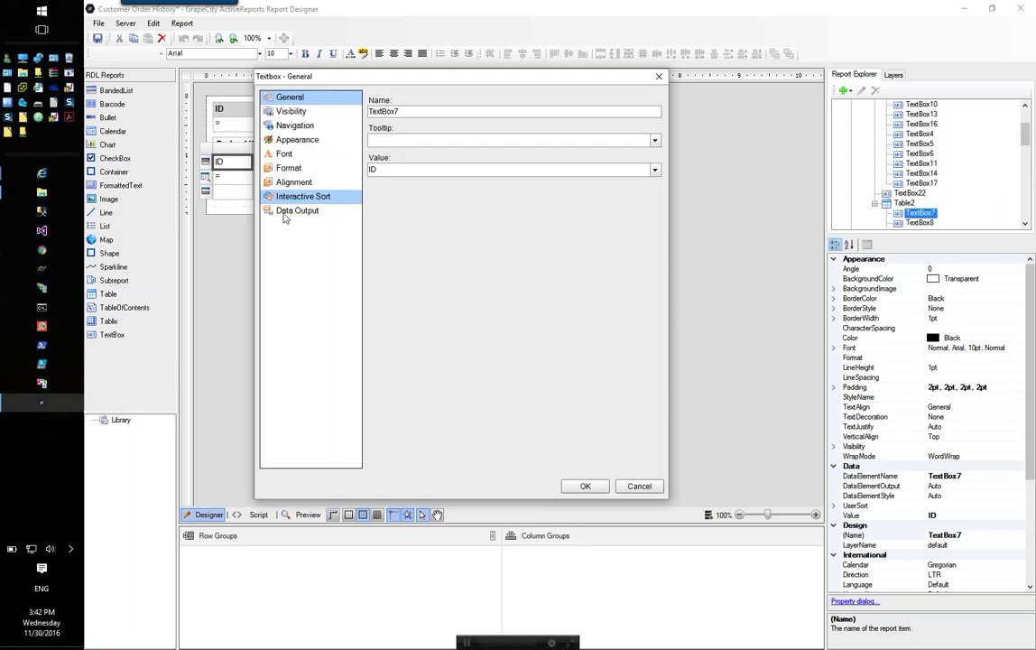
{"action": "left_click", "coordinate": [300, 198]}
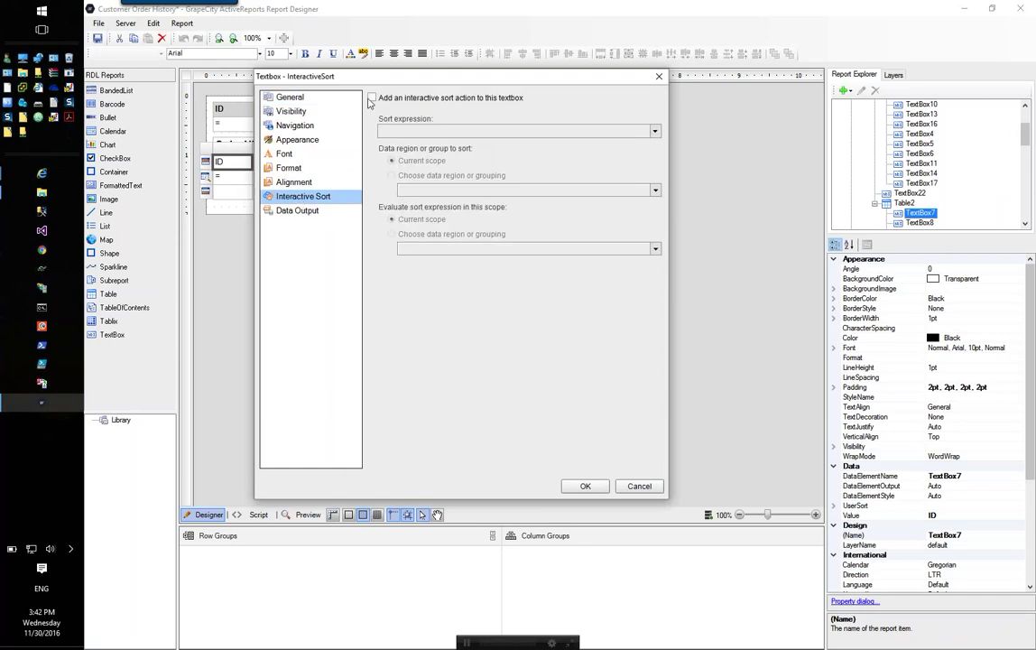
{"action": "left_click", "coordinate": [372, 98]}
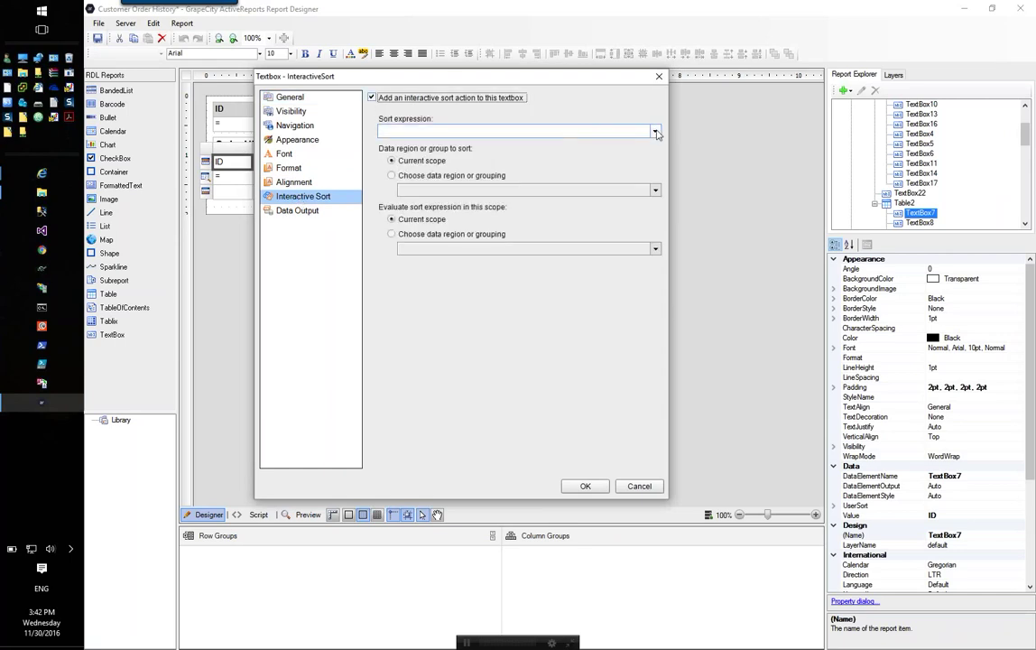
{"action": "left_click", "coordinate": [591, 131]}
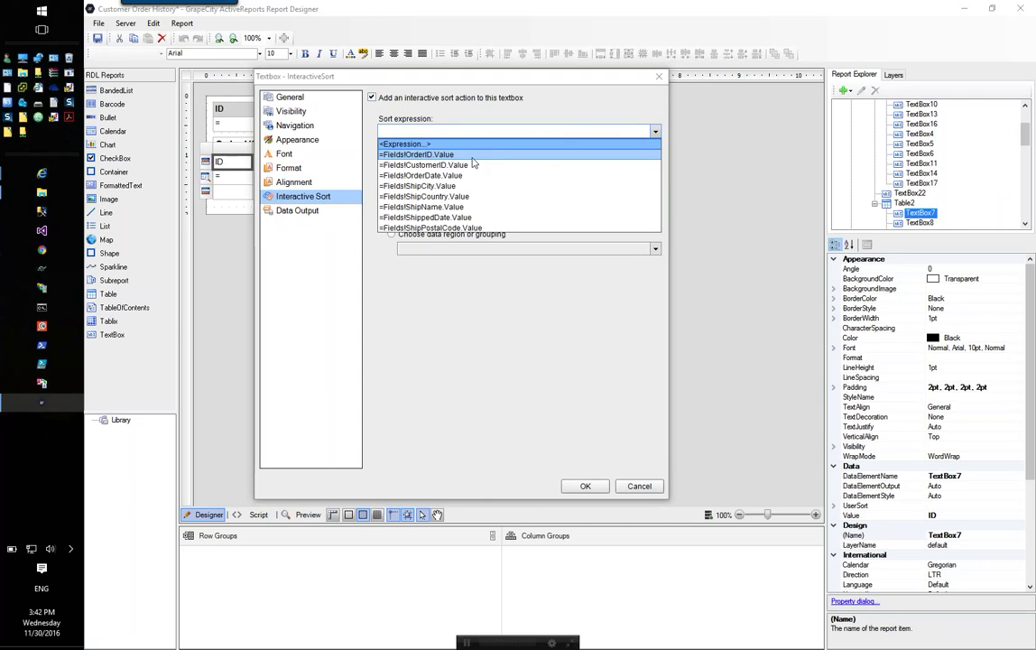
{"action": "left_click", "coordinate": [473, 154]}
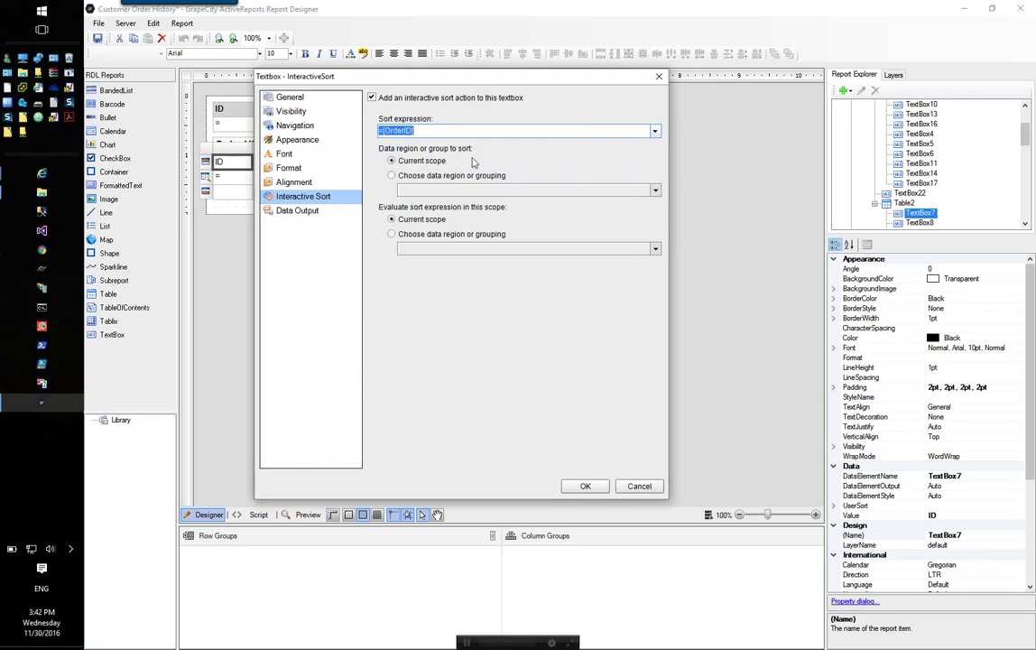
{"action": "left_click", "coordinate": [585, 487]}
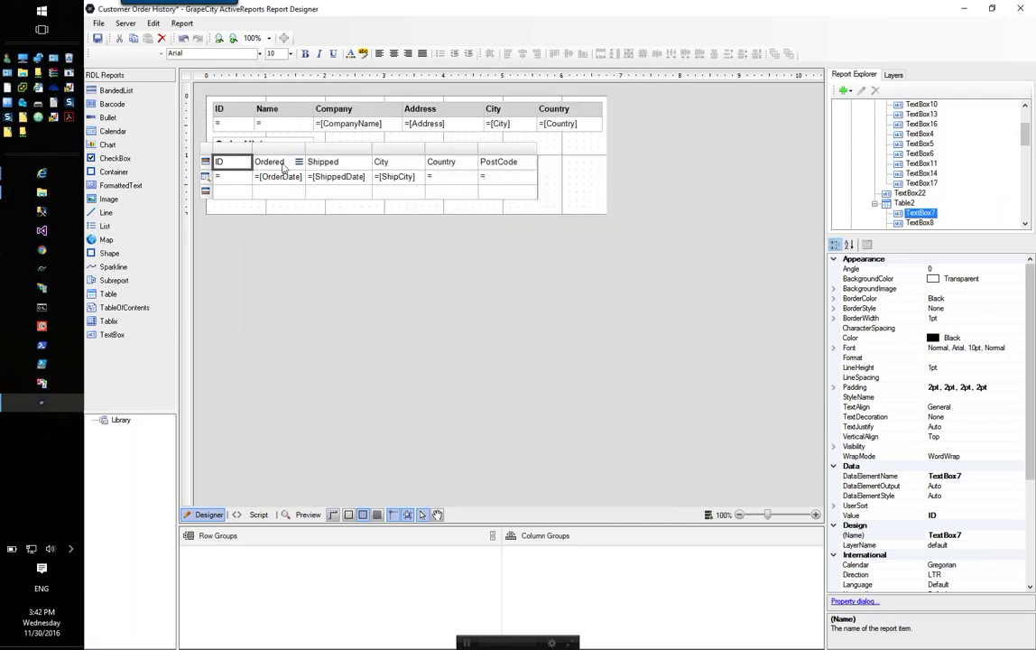
Step: Add an interactive sort action on the OrderDate field to the Ordered header cell of the Order History table
{"action": "left_click", "coordinate": [283, 166]}
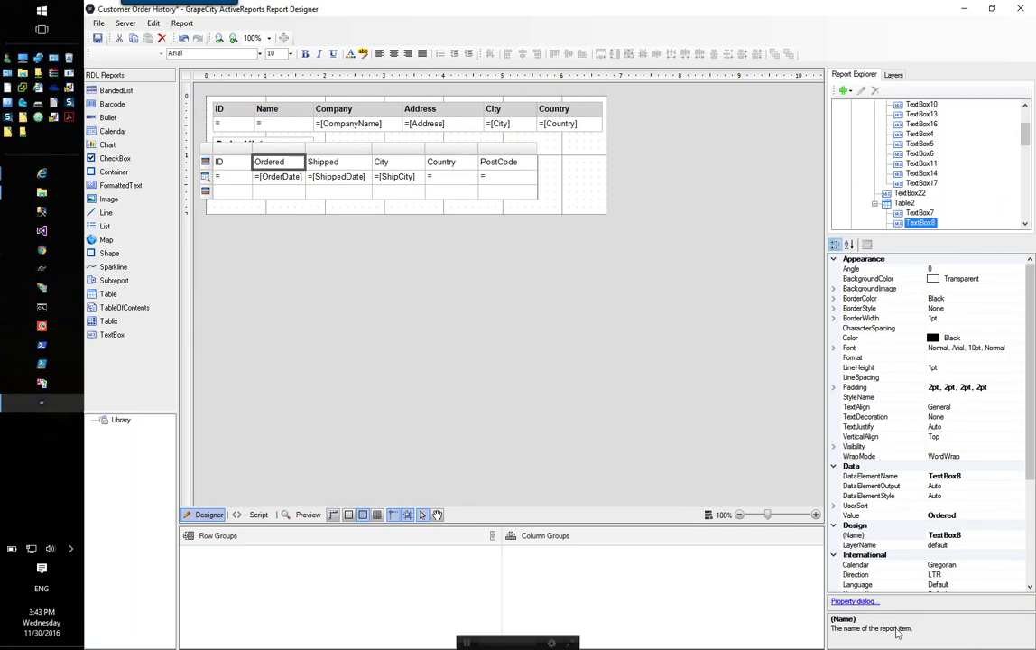
{"action": "left_click", "coordinate": [865, 603]}
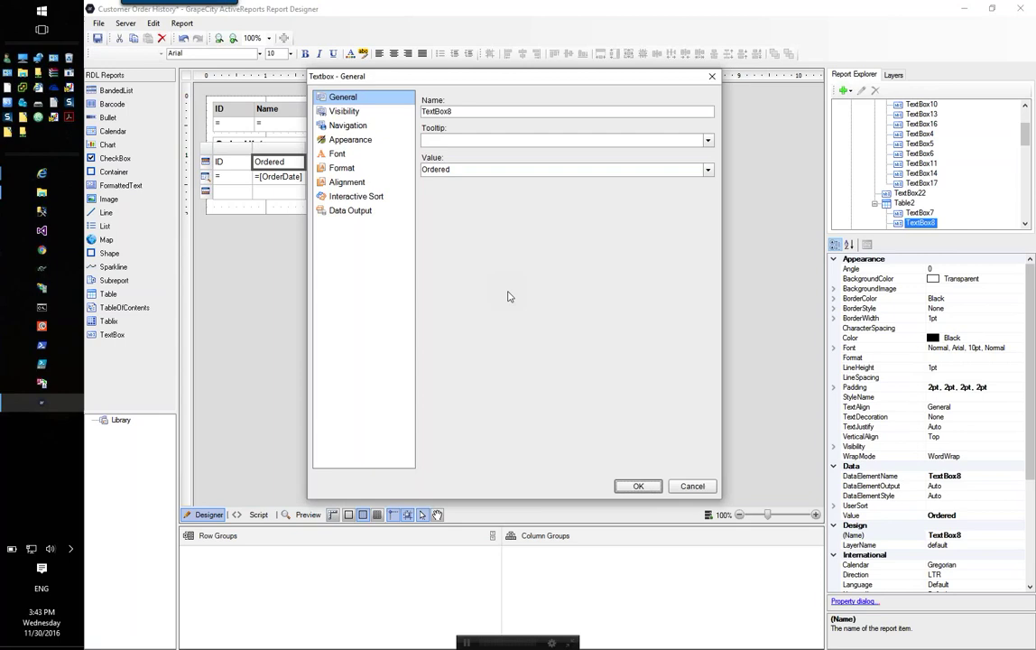
{"action": "left_click", "coordinate": [359, 198]}
{"action": "left_click", "coordinate": [426, 98]}
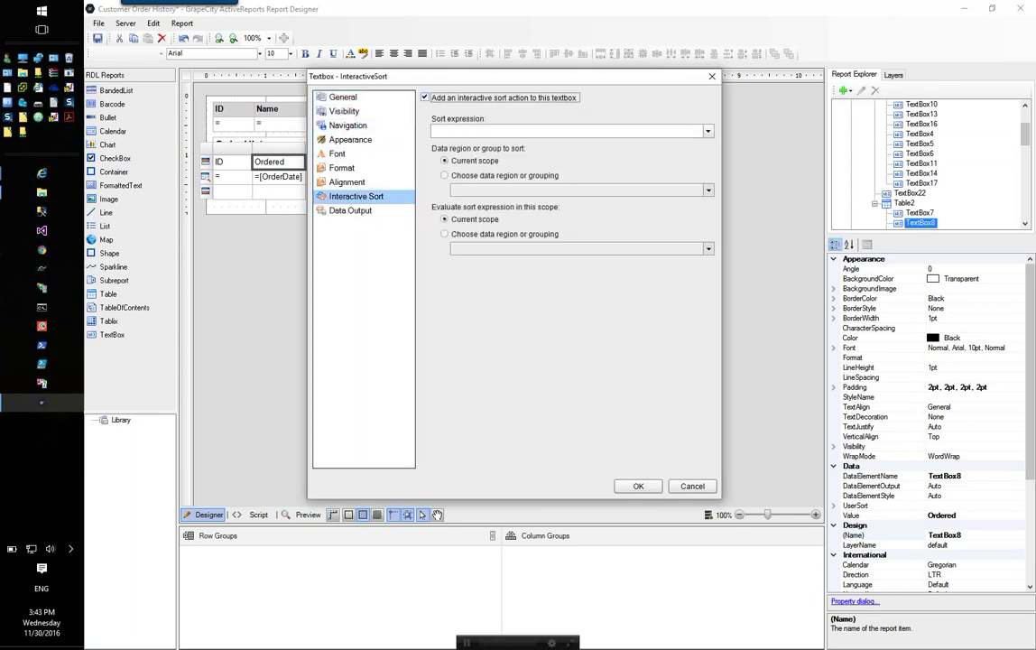
{"action": "left_click", "coordinate": [710, 132]}
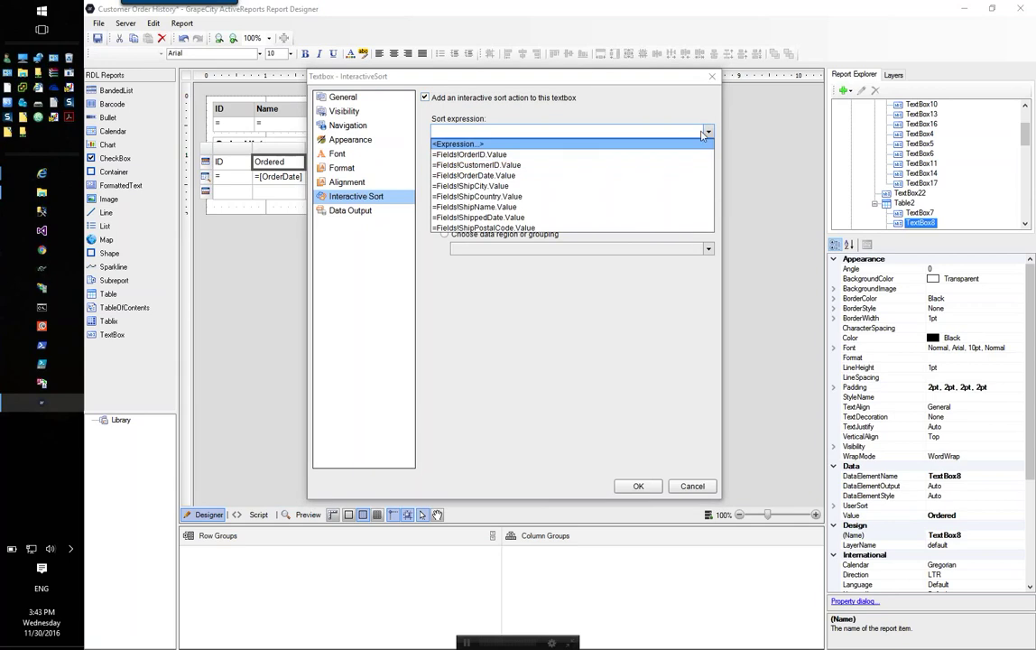
{"action": "left_click", "coordinate": [579, 183]}
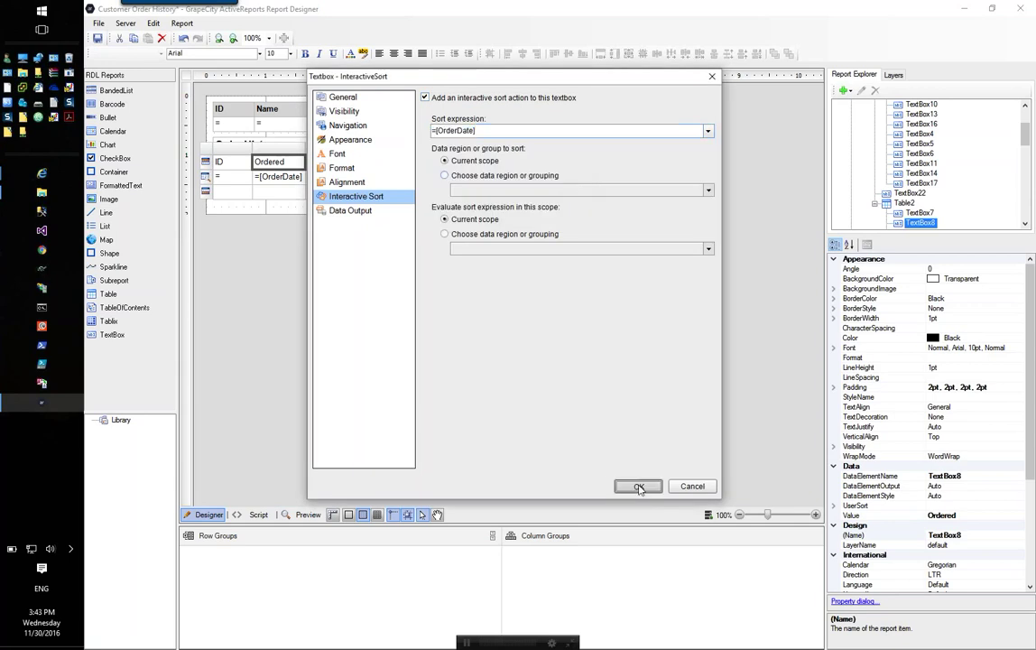
{"action": "left_click", "coordinate": [638, 486]}
Step: Add an interactive sort action on the ShippedDate field to the Shipped header cell of the Order History table
{"action": "left_click", "coordinate": [343, 161]}
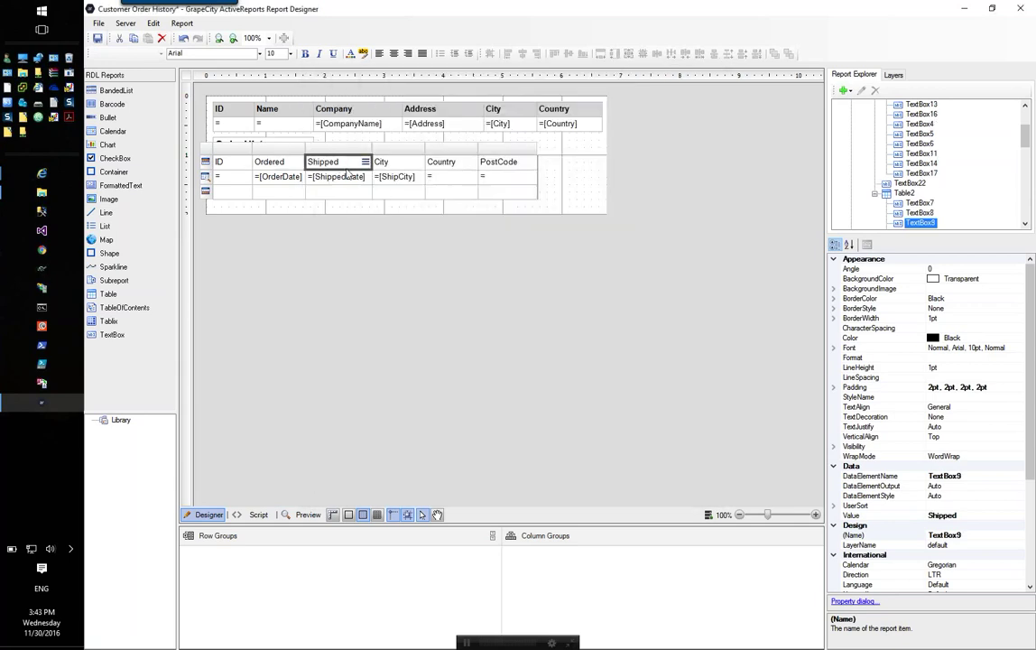
{"action": "left_click", "coordinate": [854, 602]}
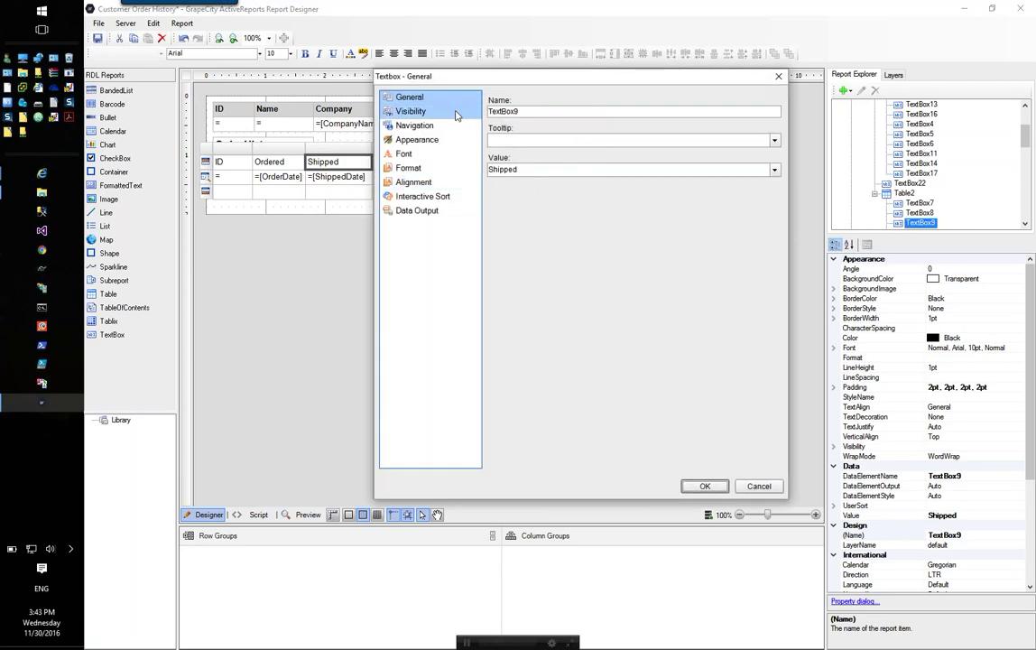
{"action": "left_click", "coordinate": [447, 197]}
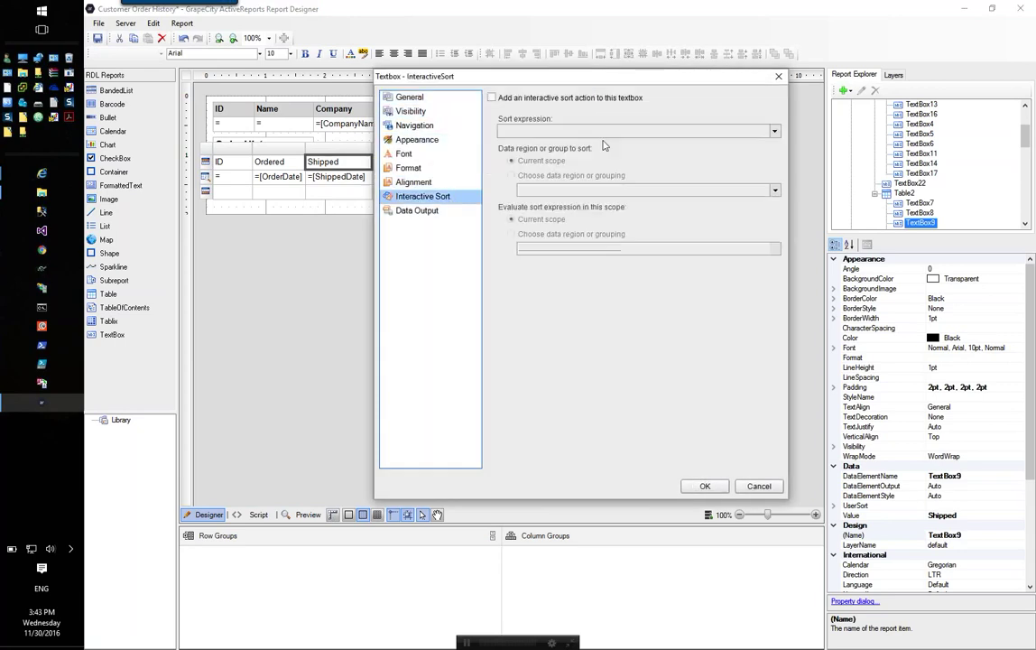
{"action": "left_click", "coordinate": [531, 98]}
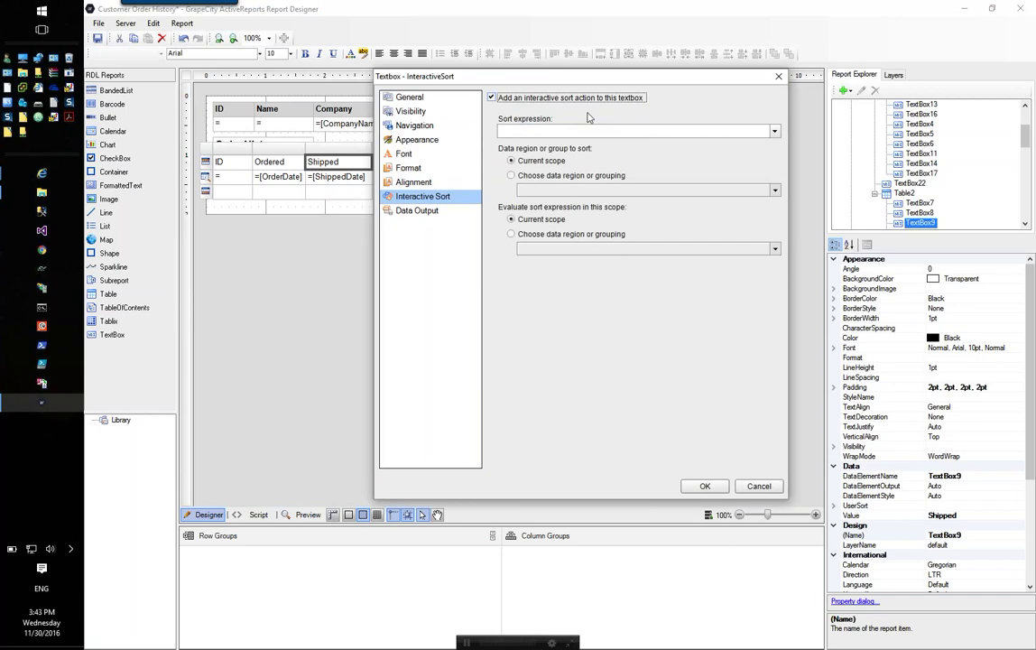
{"action": "left_click", "coordinate": [775, 133]}
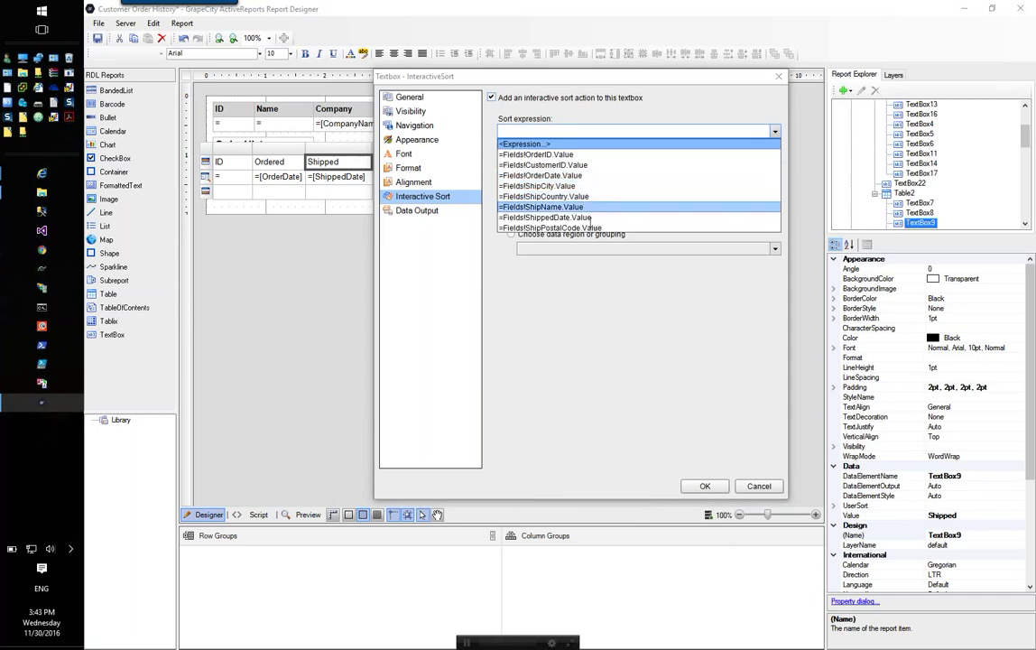
{"action": "left_click", "coordinate": [545, 218]}
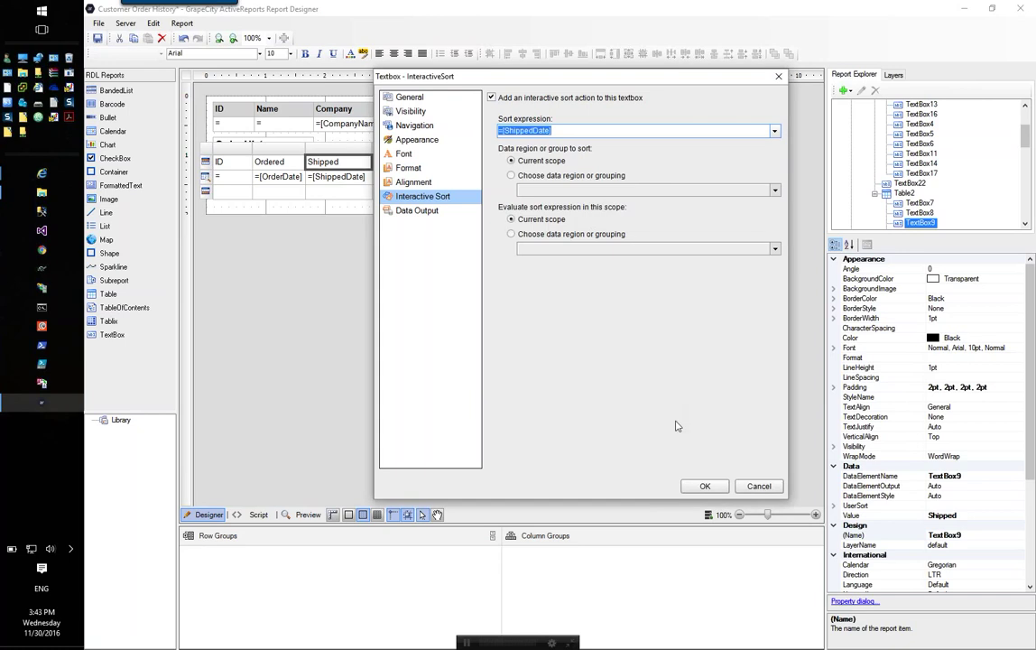
{"action": "left_click", "coordinate": [706, 488]}
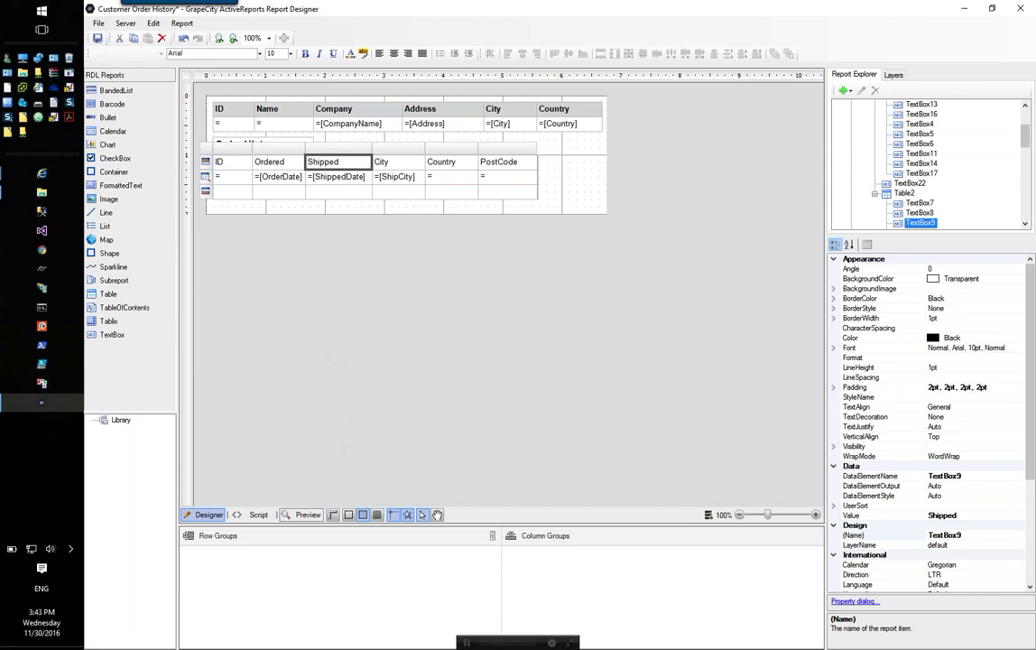
Step: Preview the sortable order history headers, return to the design view, and save the report without a description or comment
{"action": "left_click", "coordinate": [300, 517]}
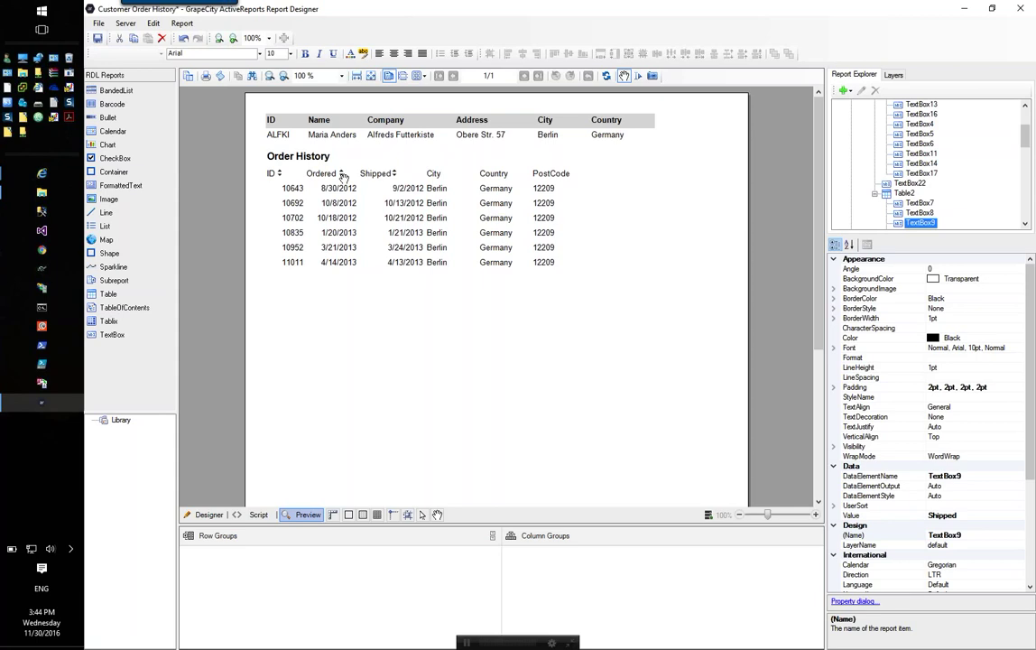
{"action": "left_click", "coordinate": [204, 515]}
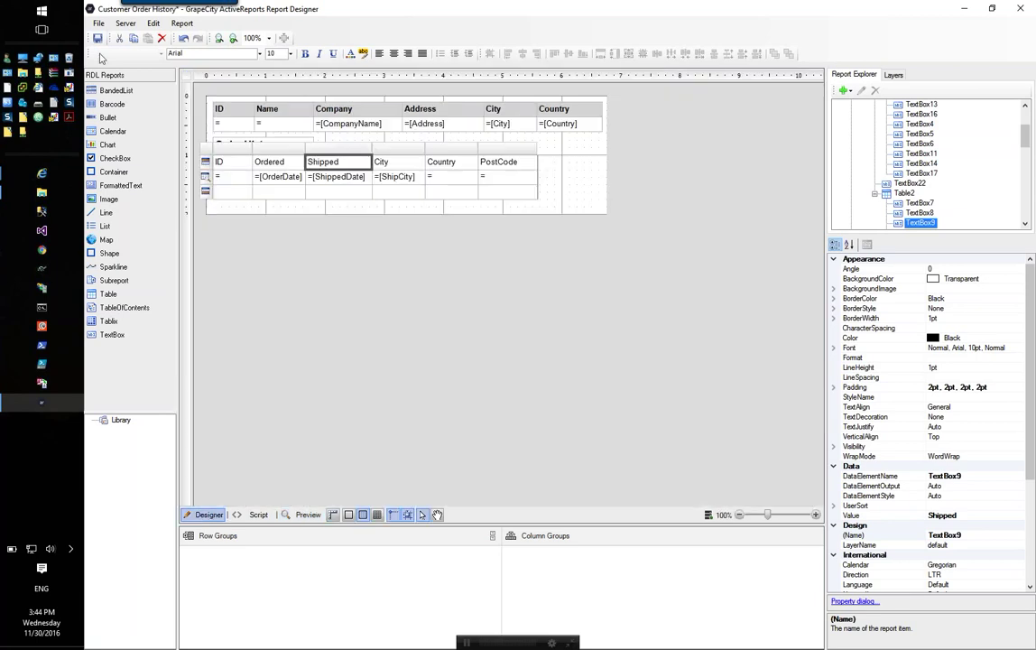
{"action": "left_click", "coordinate": [98, 38]}
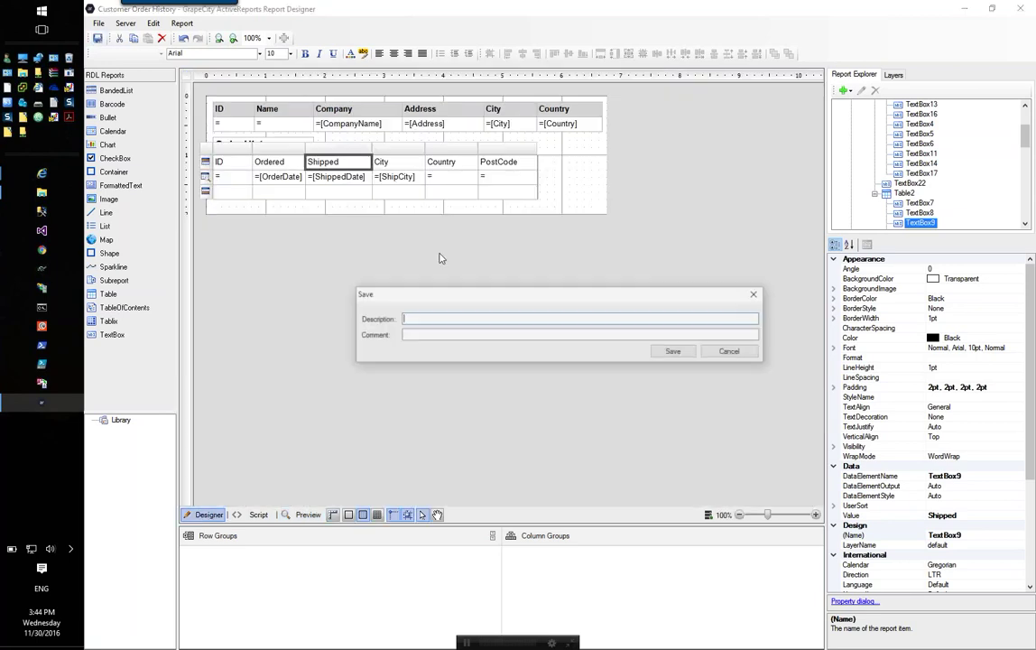
{"action": "left_click", "coordinate": [675, 352]}
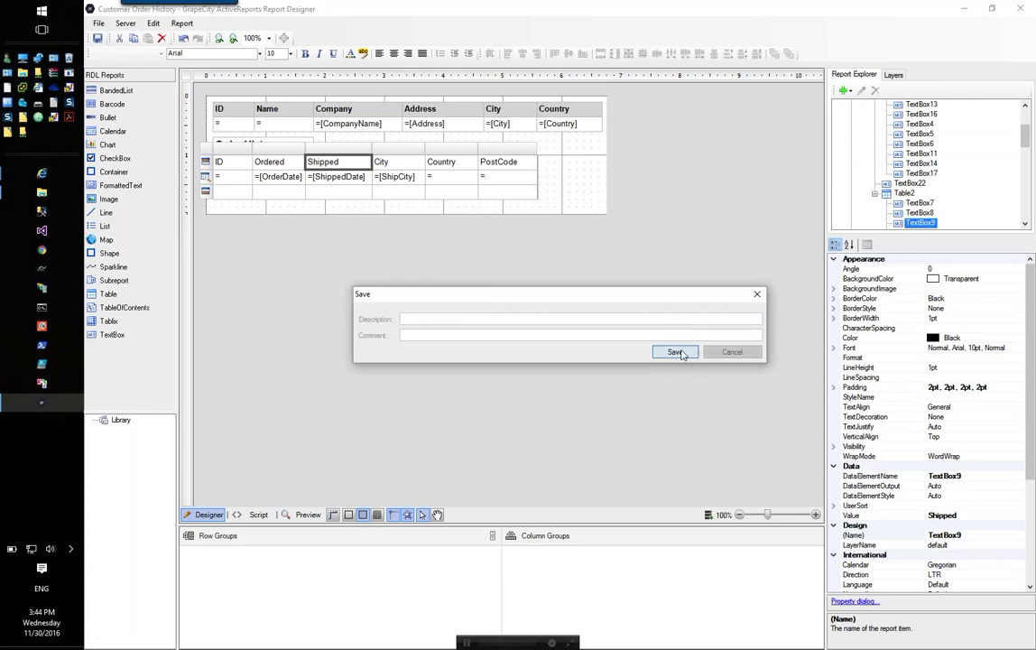
Step: Close the report designer, preview Customer Order History from the Report Portal, and test the sorting on its order history column headers
{"action": "left_click", "coordinate": [1023, 9]}
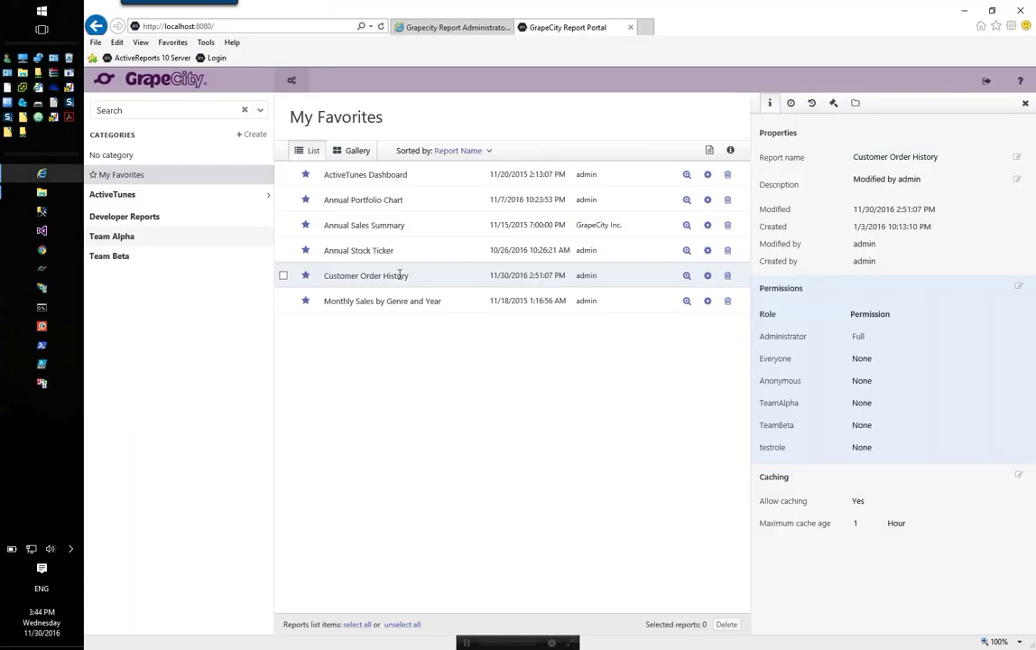
{"action": "left_click", "coordinate": [687, 275]}
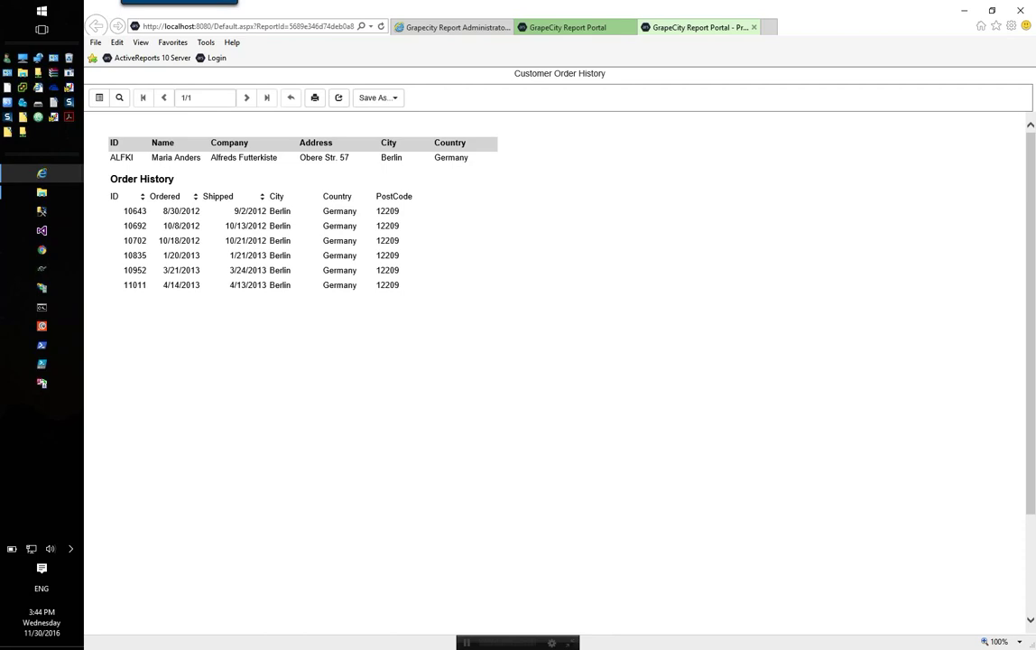
{"action": "left_click", "coordinate": [143, 197]}
{"action": "left_click", "coordinate": [142, 197]}
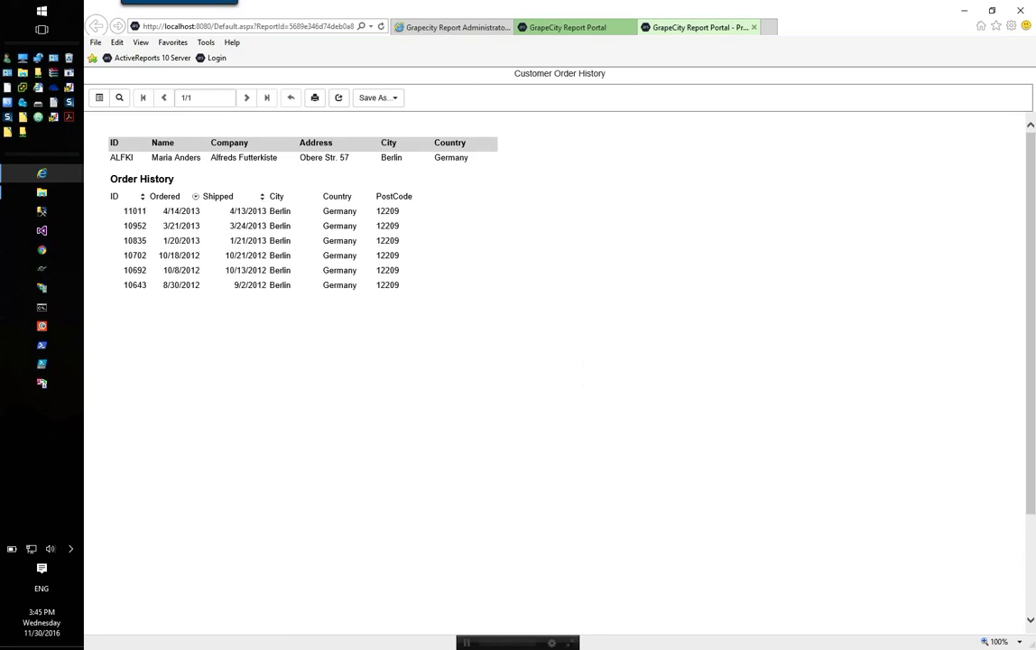
{"action": "left_click", "coordinate": [262, 197]}
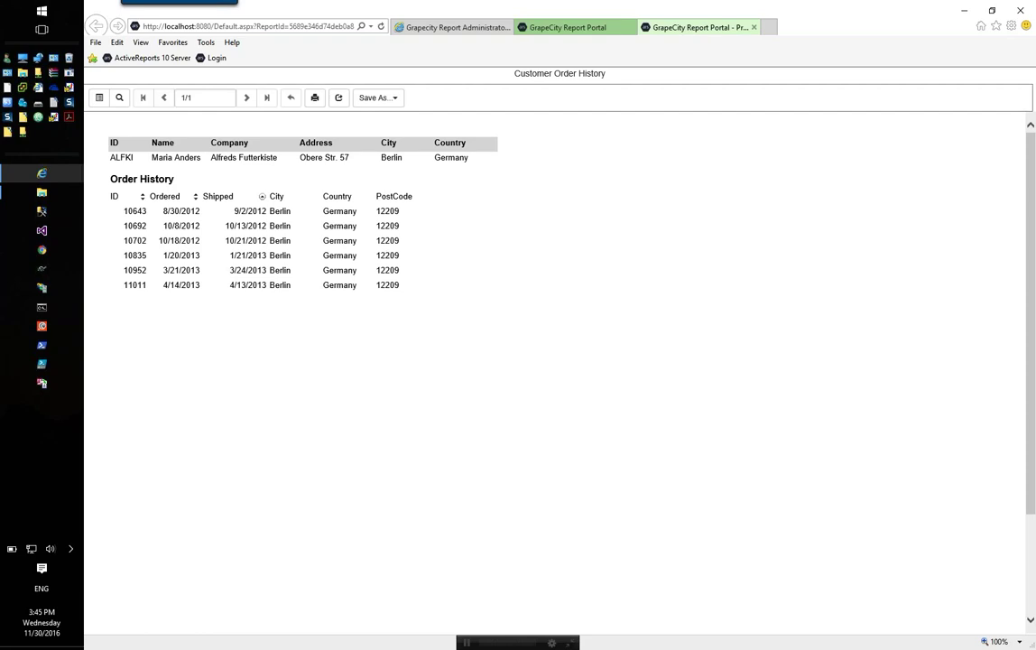
{"action": "left_click", "coordinate": [262, 196]}
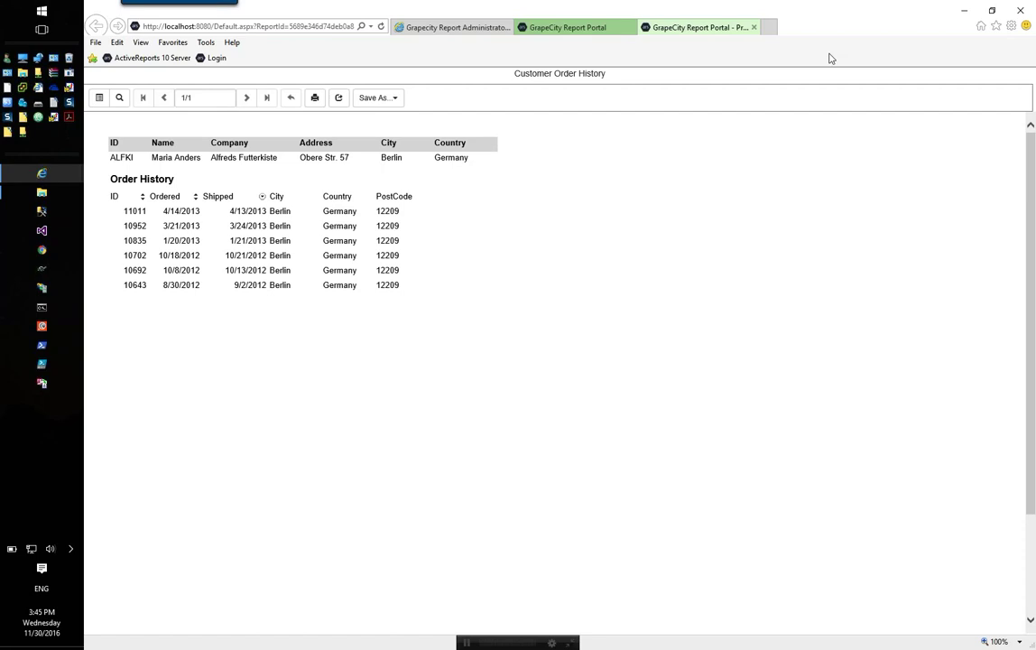
{"action": "left_click", "coordinate": [754, 28]}
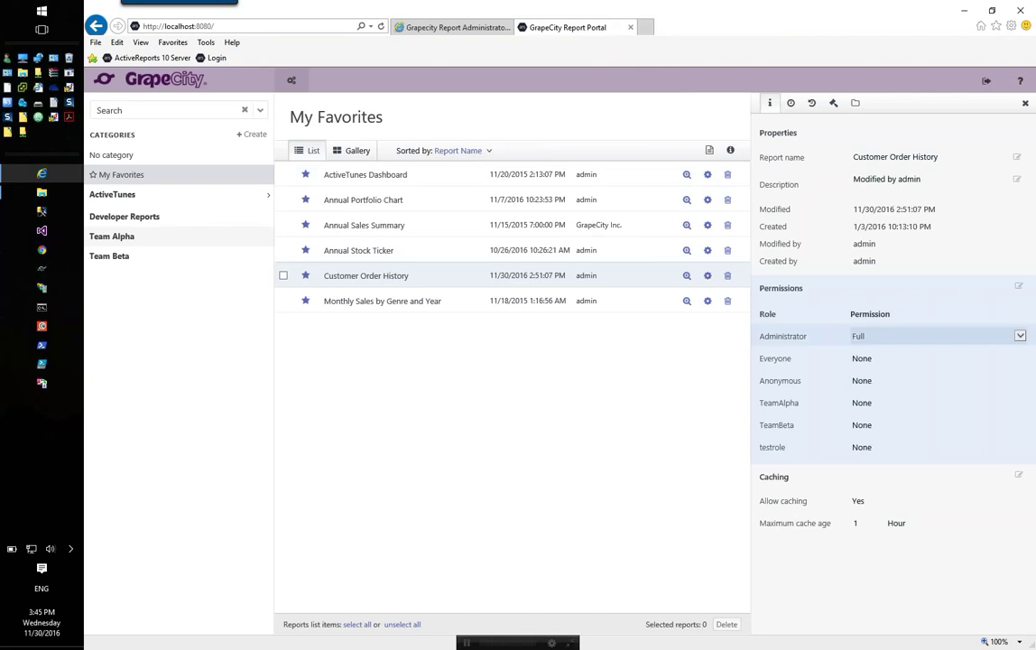
Step: Try to add a printer named Snagit on all hosts in the Report Administrator and test its connection
{"action": "left_click", "coordinate": [441, 27]}
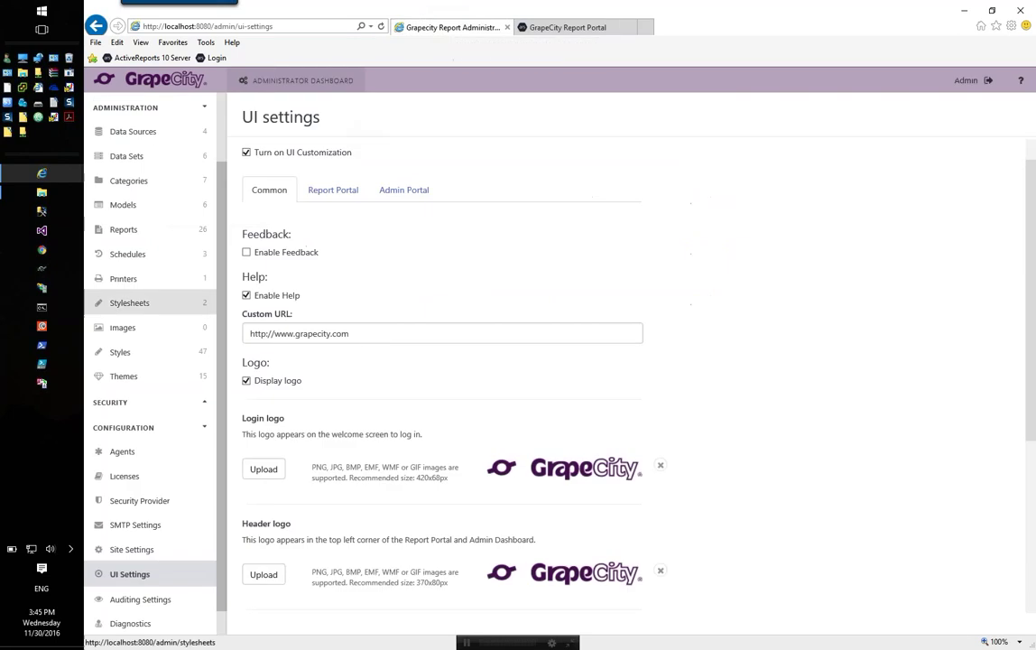
{"action": "left_click", "coordinate": [143, 278]}
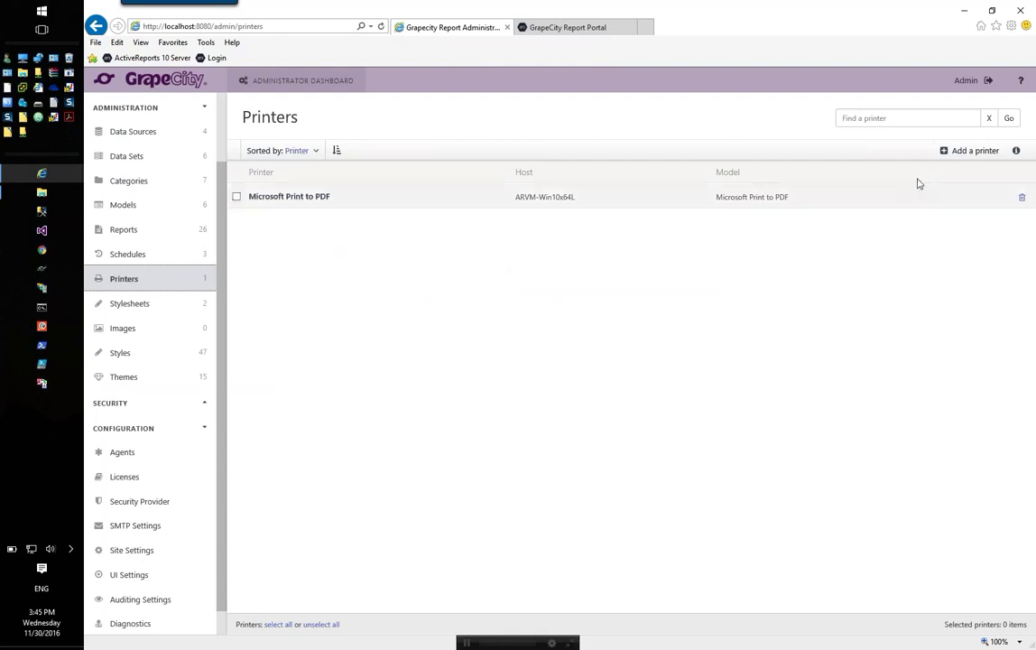
{"action": "left_click", "coordinate": [969, 152]}
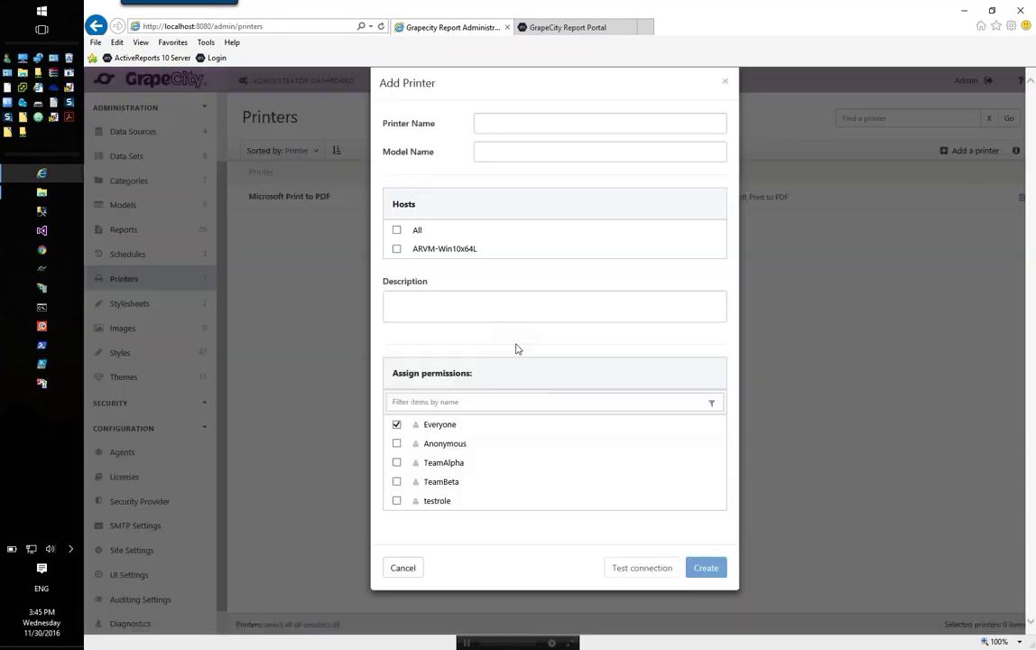
{"action": "left_click", "coordinate": [538, 147]}
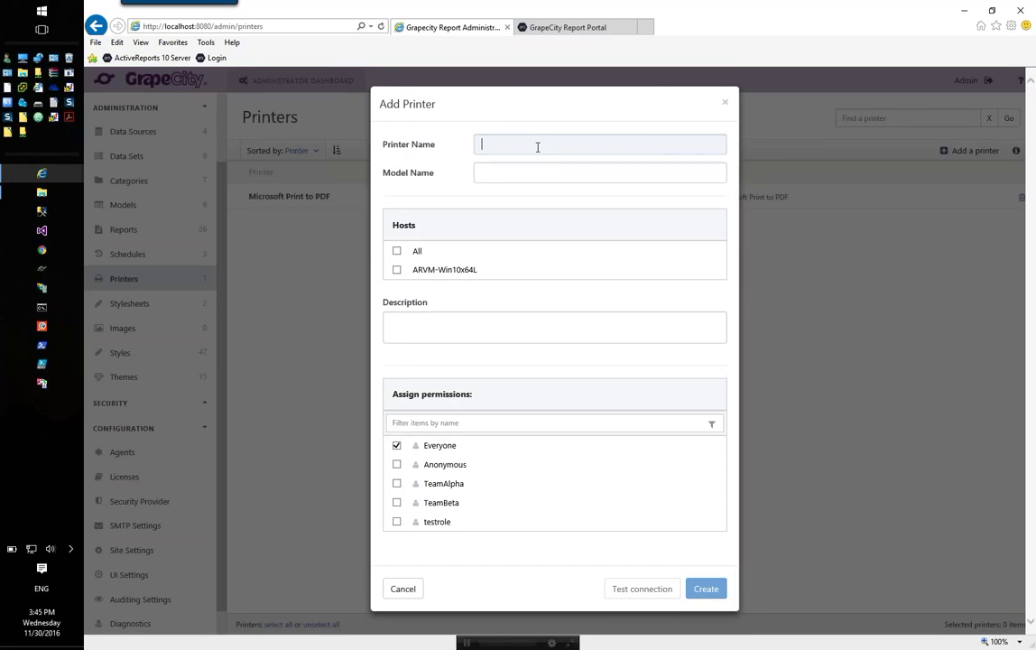
{"action": "type", "text": "Snagit"}
{"action": "left_click", "coordinate": [396, 251]}
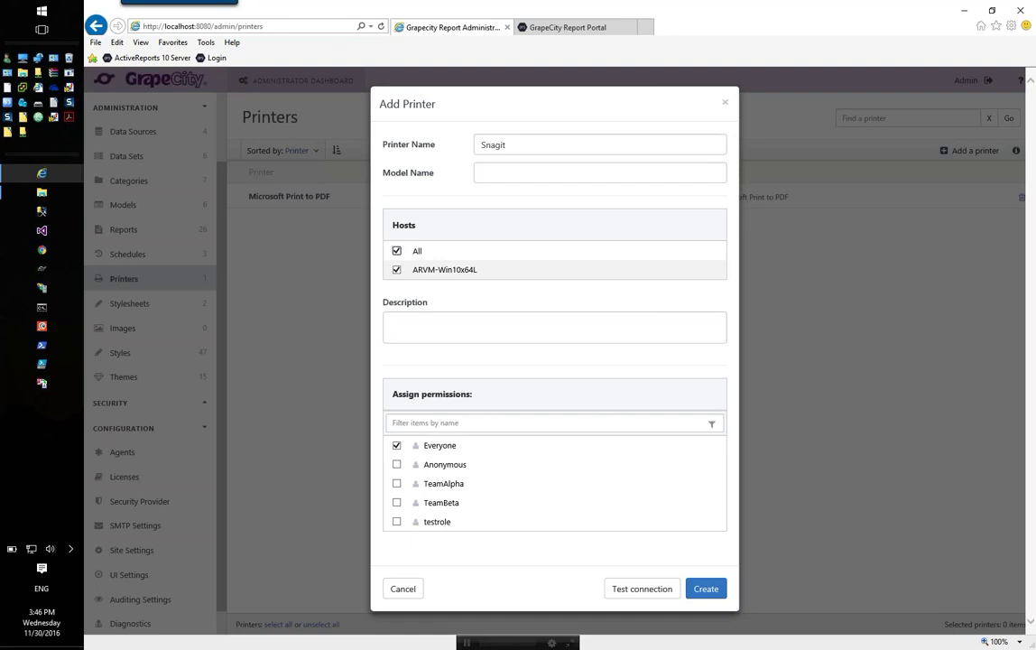
{"action": "left_click", "coordinate": [652, 595]}
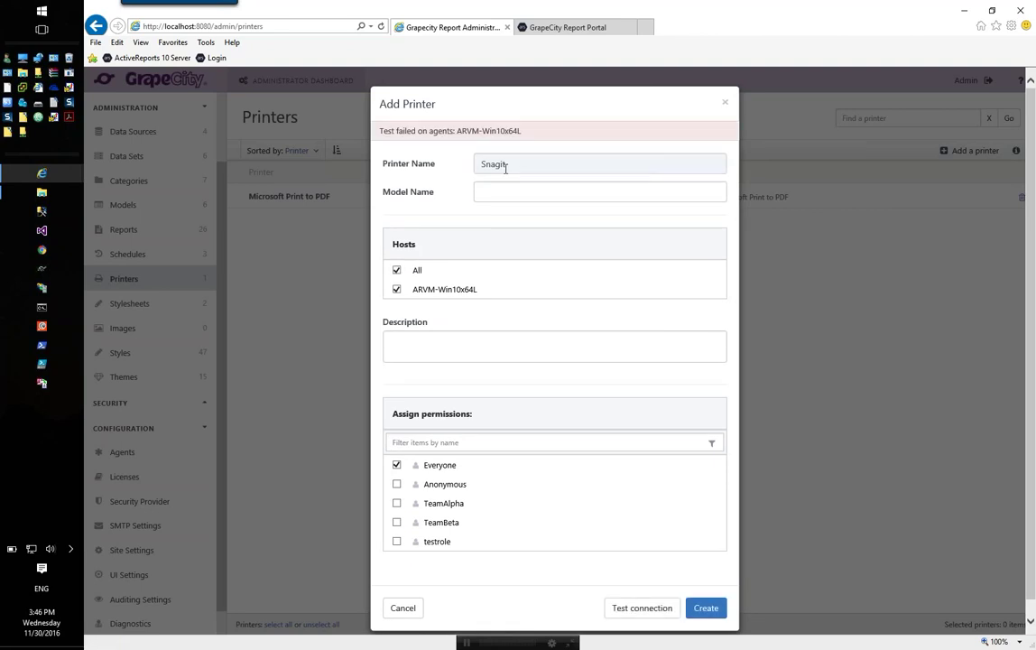
Step: Replace the new printer's name with Microsoft Print to PDF, test the connection, and leave the dialog without creating the printer
{"action": "left_click", "coordinate": [509, 165]}
{"action": "left_click_drag", "start_coordinate": [520, 165], "coordinate": [440, 165]}
{"action": "type", "text": "Mi"}
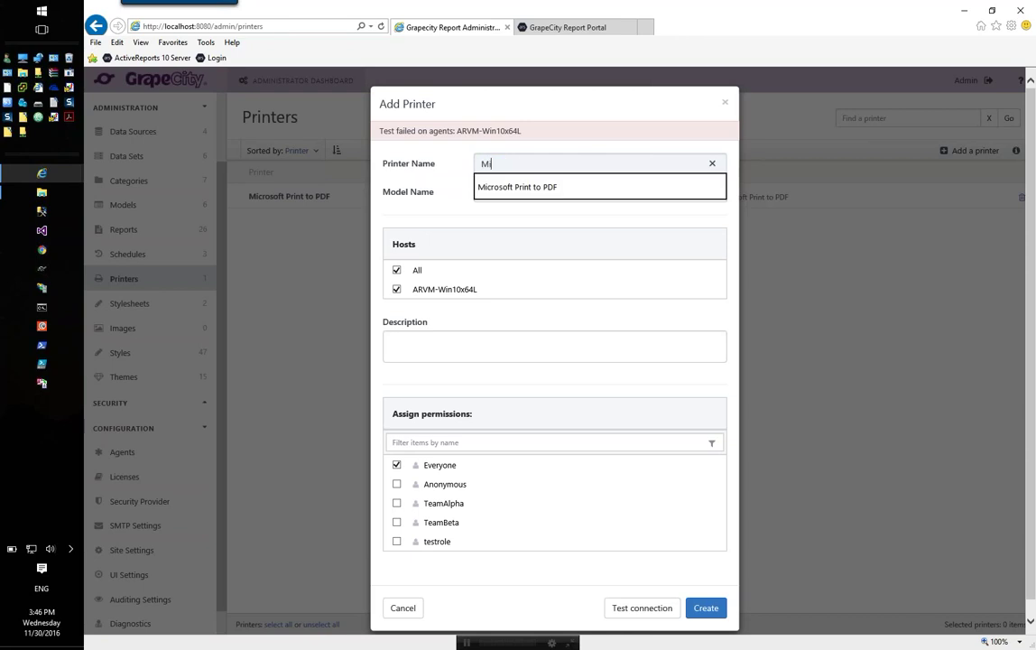
{"action": "left_click", "coordinate": [513, 189]}
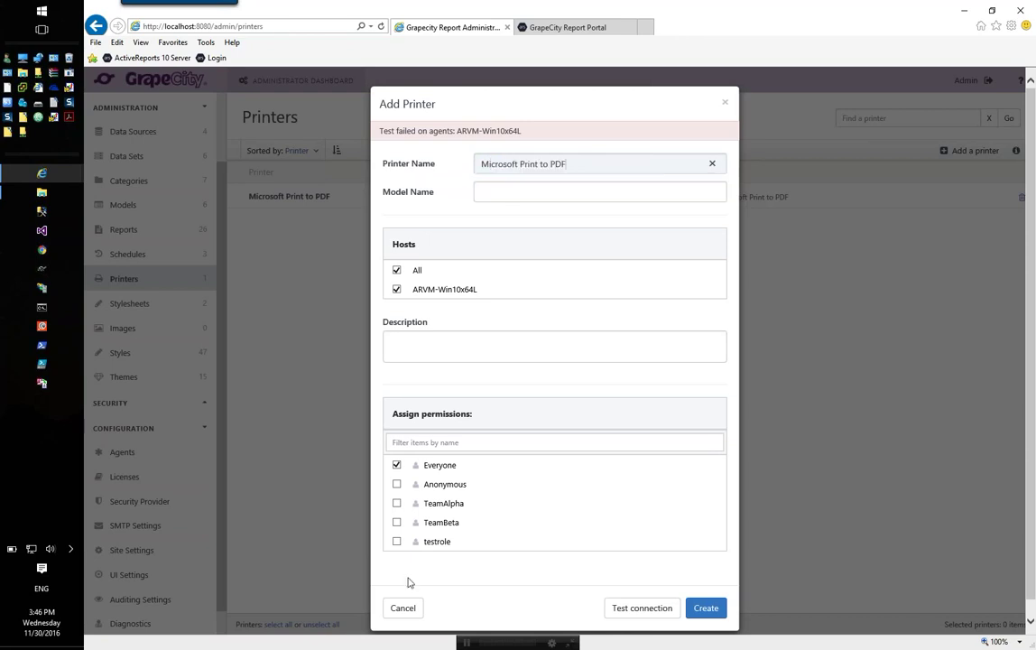
{"action": "left_click", "coordinate": [642, 608]}
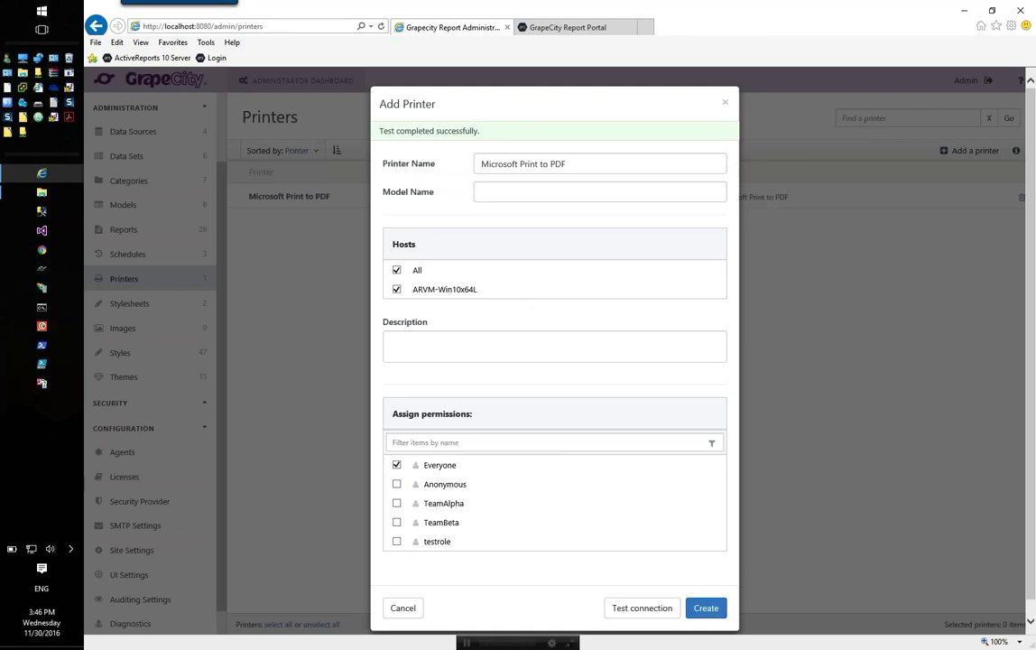
{"action": "left_click", "coordinate": [362, 204]}
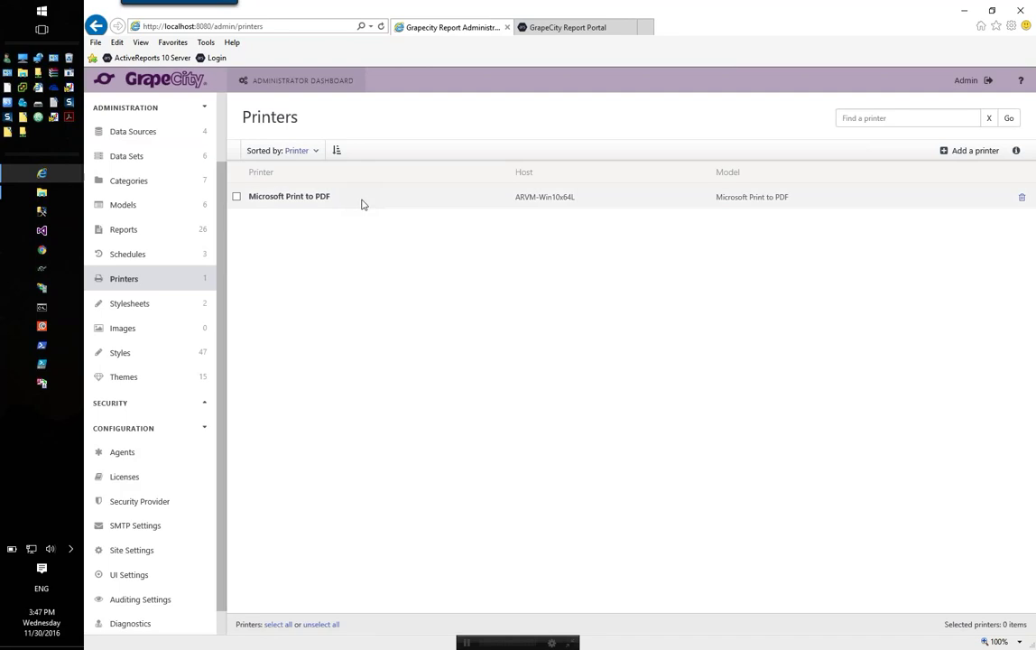
Step: Set the delivery type of the Weekly shared schedule to Print and view the printers it offers
{"action": "left_click", "coordinate": [157, 253]}
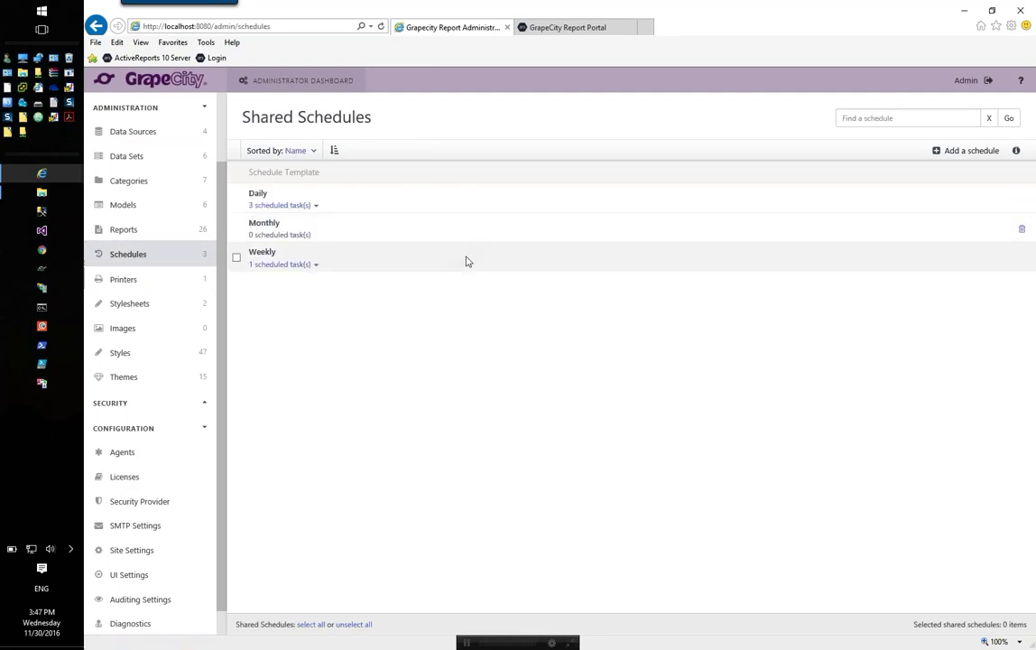
{"action": "left_click", "coordinate": [1018, 151]}
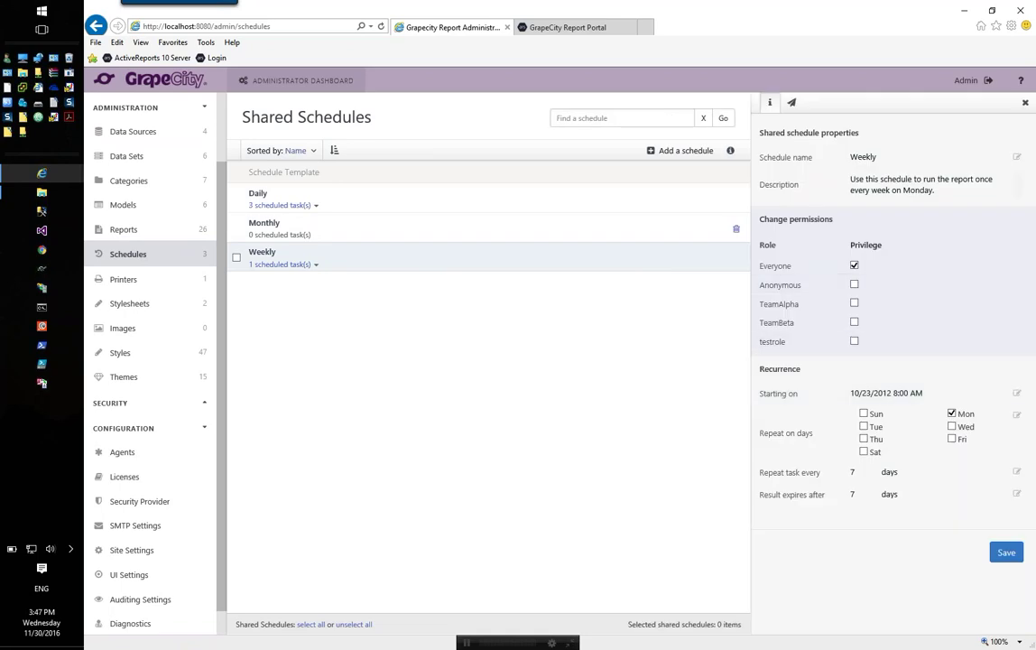
{"action": "left_click", "coordinate": [793, 106]}
{"action": "left_click", "coordinate": [943, 165]}
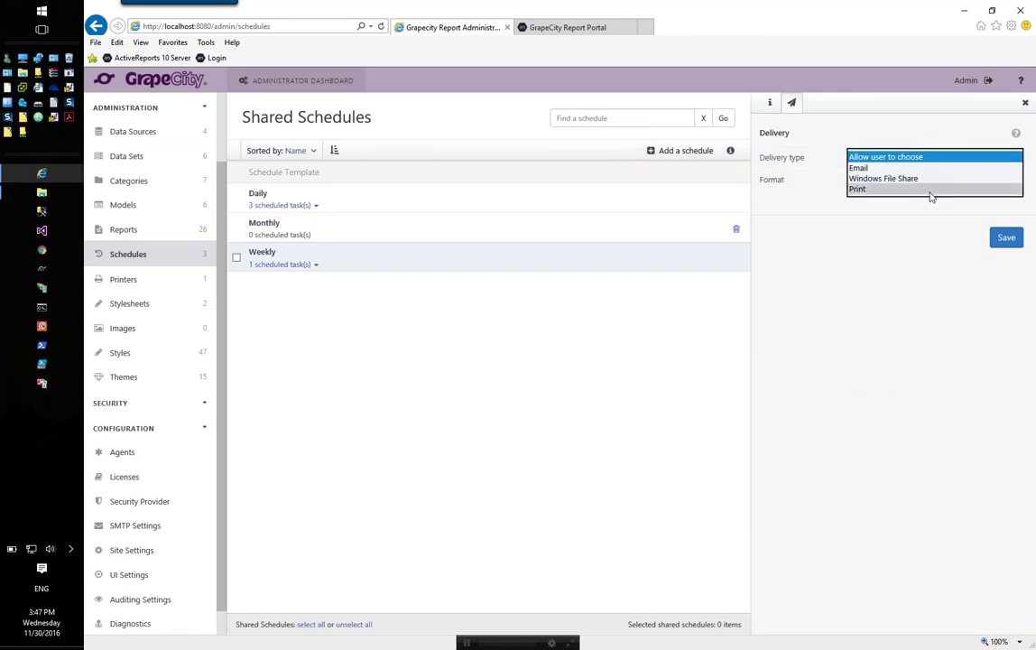
{"action": "left_click", "coordinate": [931, 190]}
{"action": "left_click", "coordinate": [935, 185]}
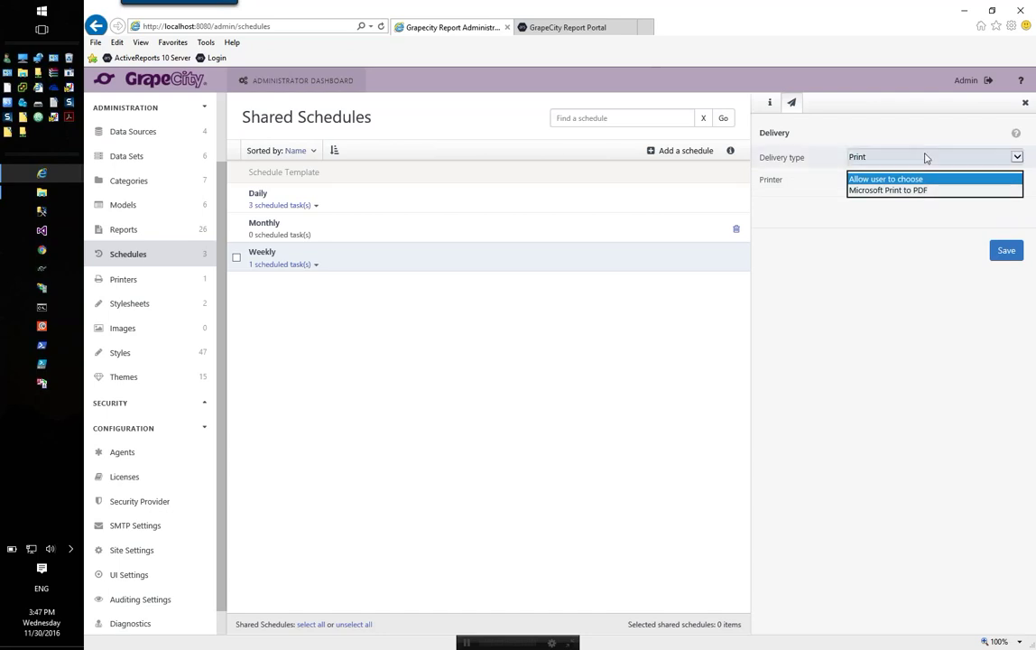
Step: Return the Weekly schedule's delivery type to Allow user to choose, keep the same option for its format, and save the schedule
{"action": "left_click", "coordinate": [925, 157]}
{"action": "left_click", "coordinate": [915, 127]}
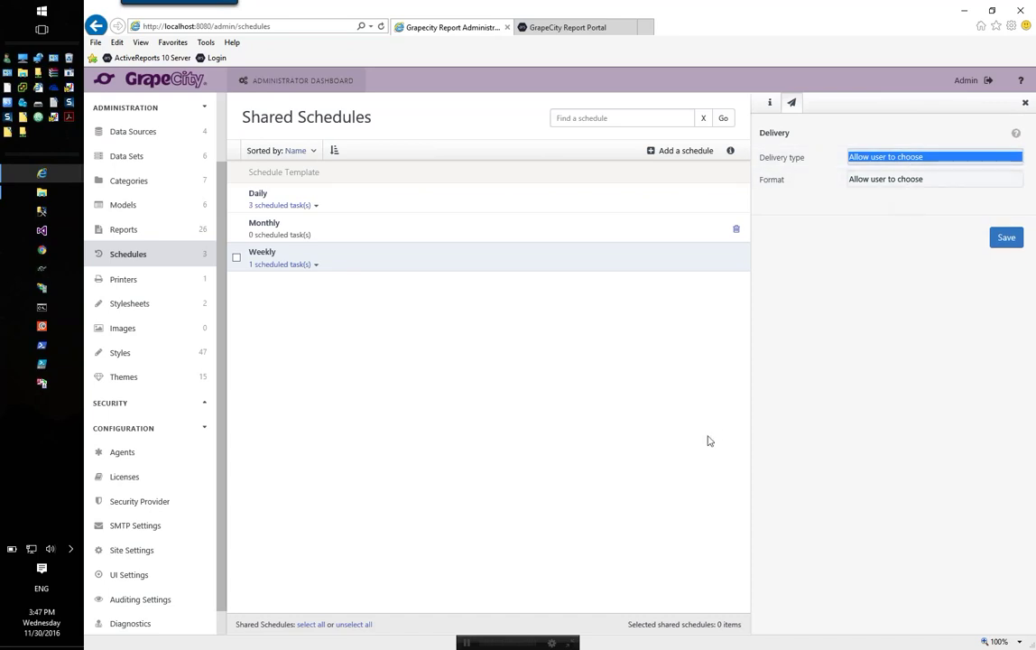
{"action": "left_click", "coordinate": [917, 181]}
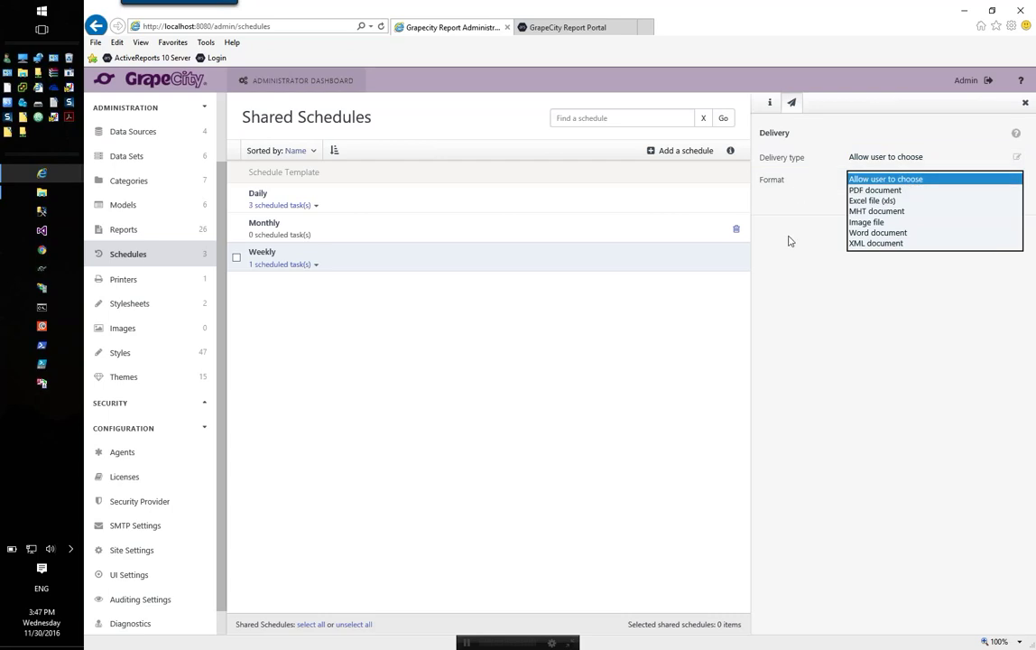
{"action": "left_click", "coordinate": [804, 291]}
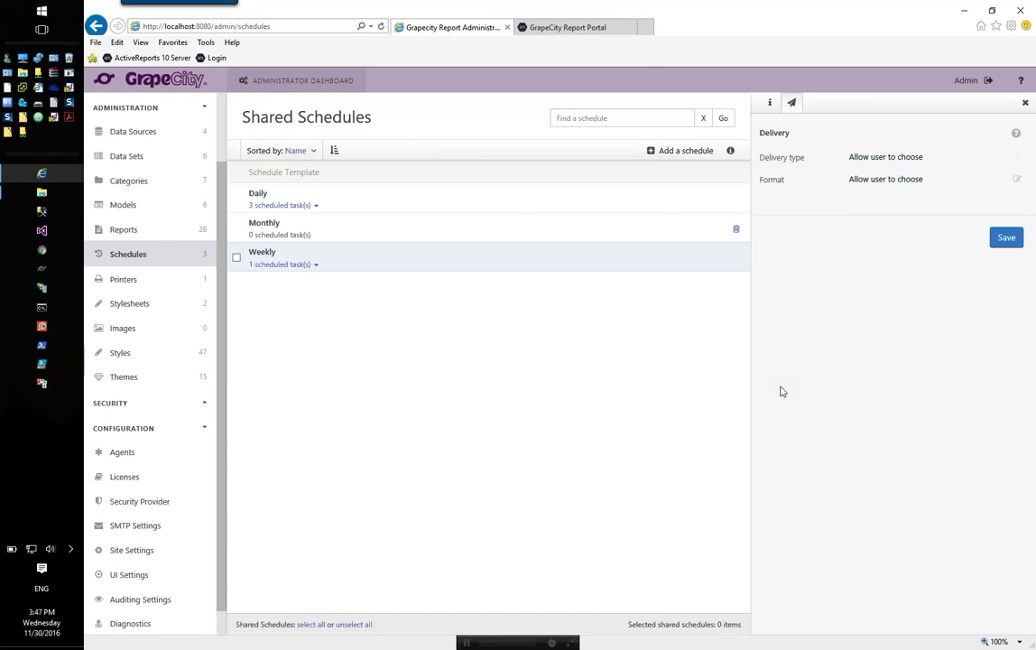
{"action": "left_click", "coordinate": [1006, 239]}
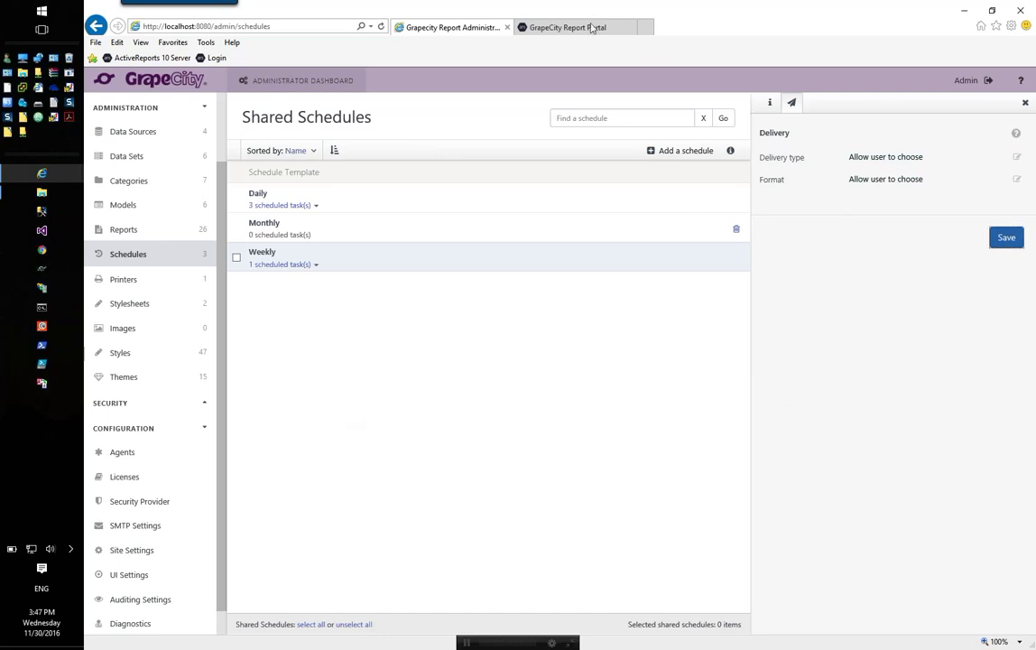
Step: Add a scheduled task to the Customer Order History report in the Report Portal, using the Weekly schedule and Print delivery
{"action": "left_click", "coordinate": [533, 26]}
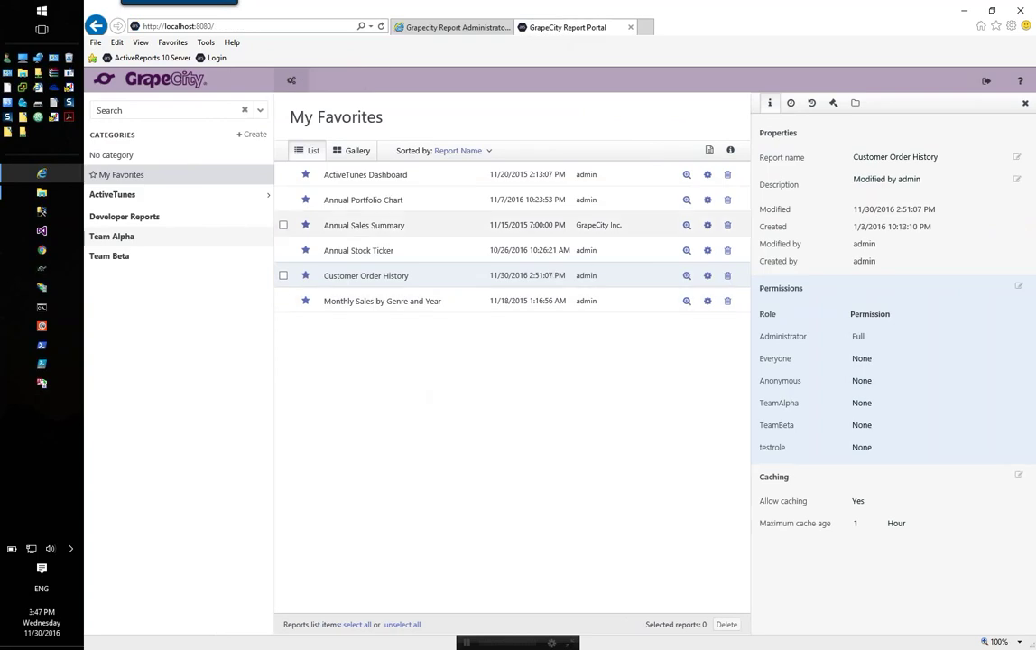
{"action": "left_click", "coordinate": [791, 105]}
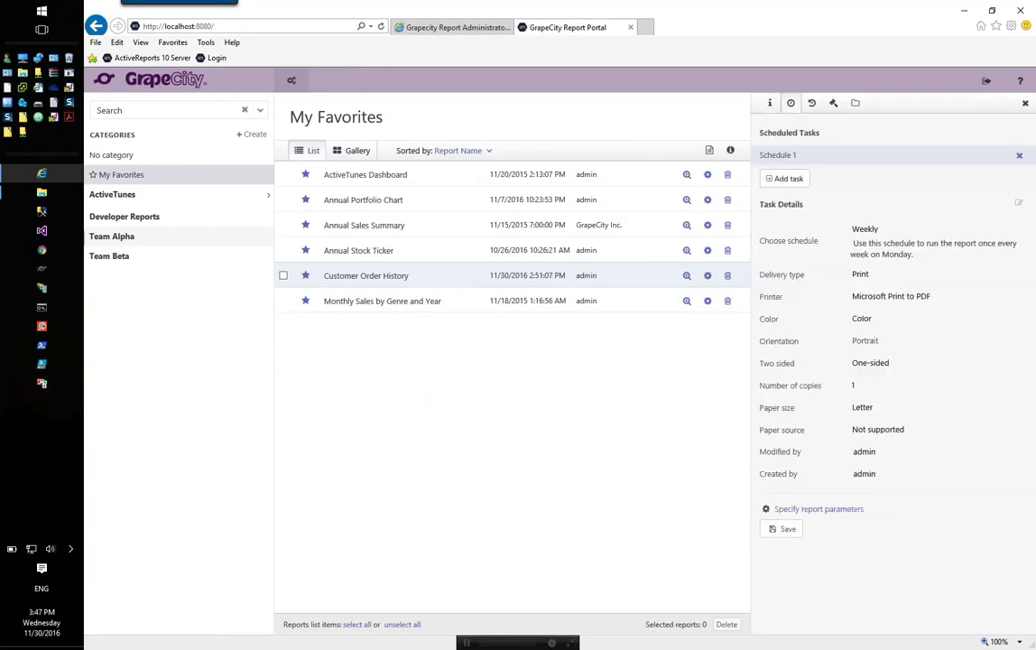
{"action": "left_click", "coordinate": [785, 179]}
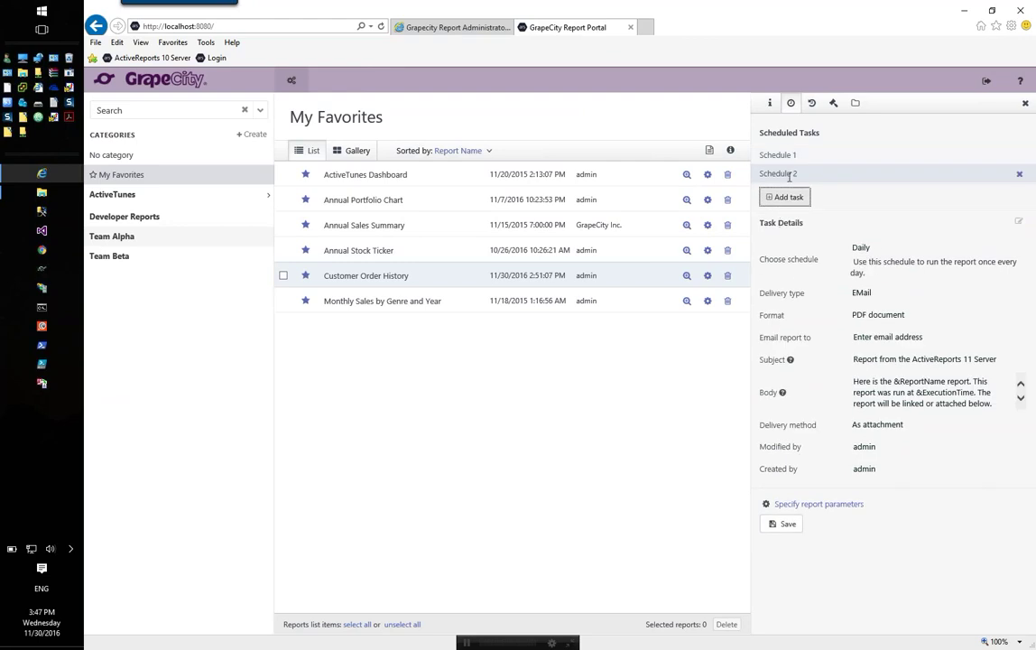
{"action": "left_click", "coordinate": [898, 251]}
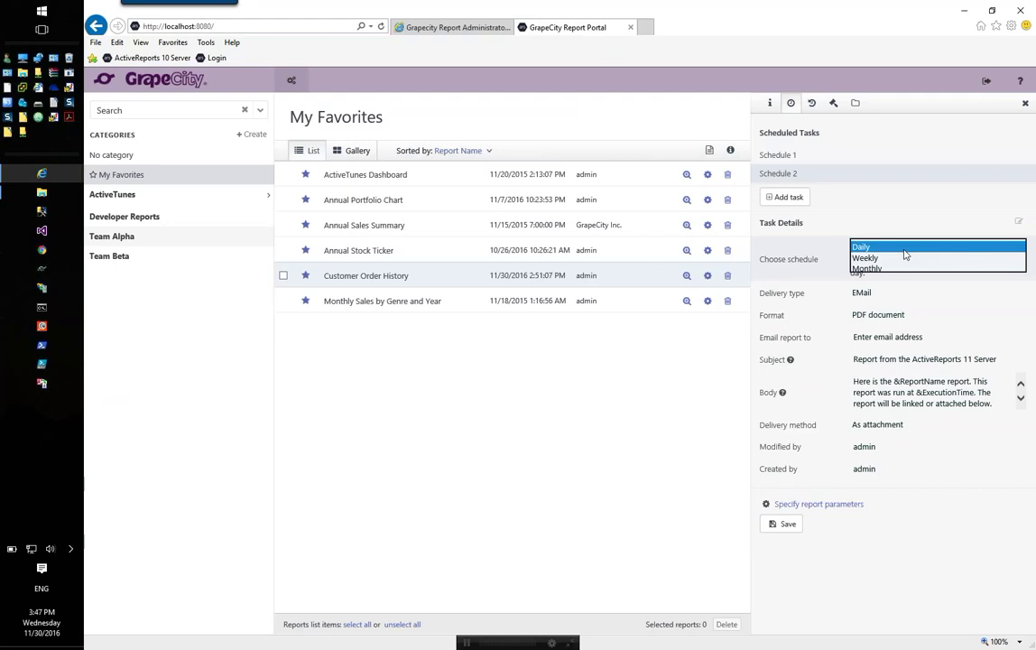
{"action": "left_click", "coordinate": [865, 258]}
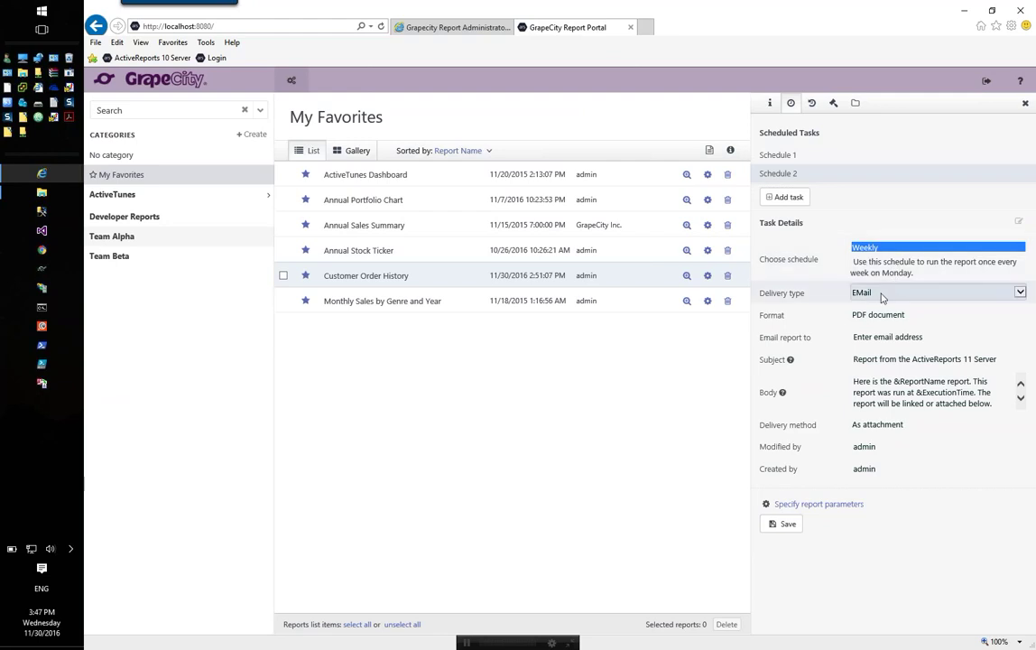
{"action": "left_click", "coordinate": [882, 294]}
{"action": "left_click", "coordinate": [880, 327]}
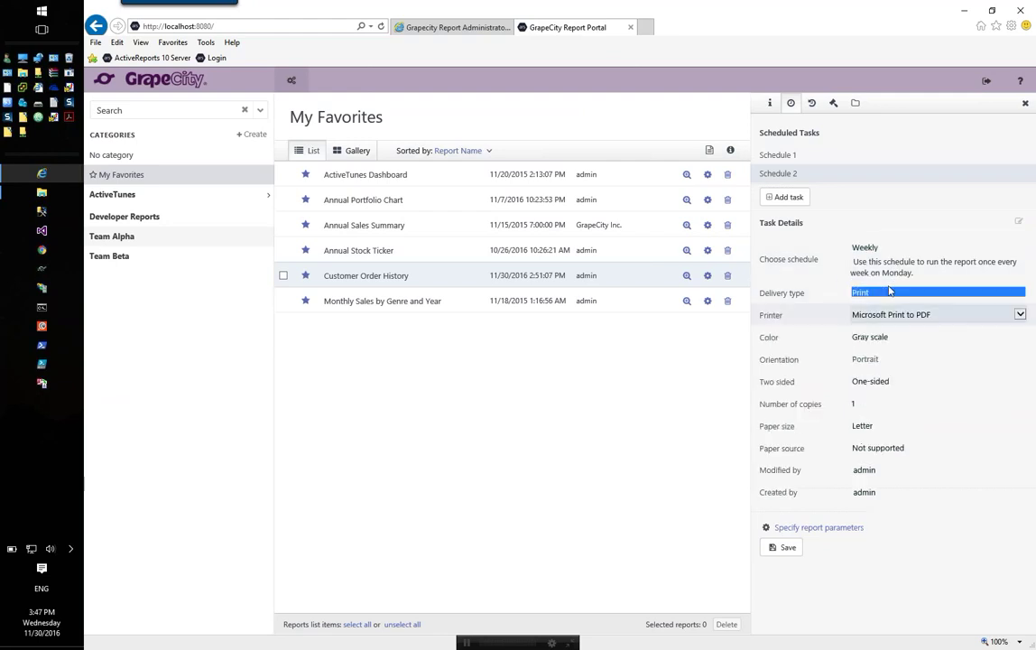
Step: Keep Microsoft Print to PDF as the scheduled task's printer and set its color option to Color
{"action": "left_click", "coordinate": [892, 315]}
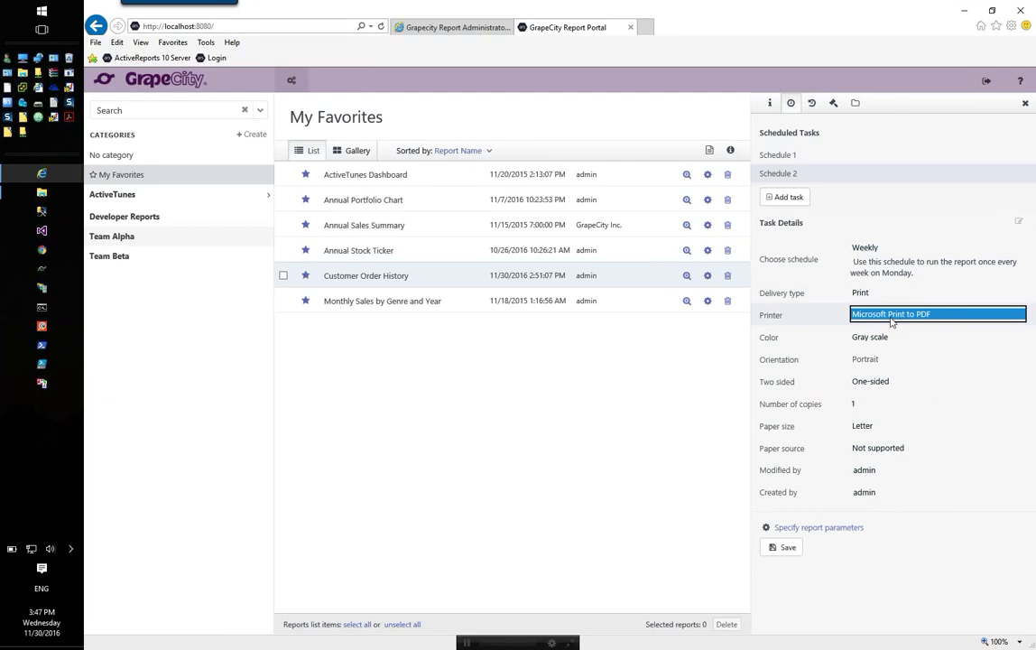
{"action": "left_click", "coordinate": [854, 339]}
{"action": "left_click", "coordinate": [858, 338]}
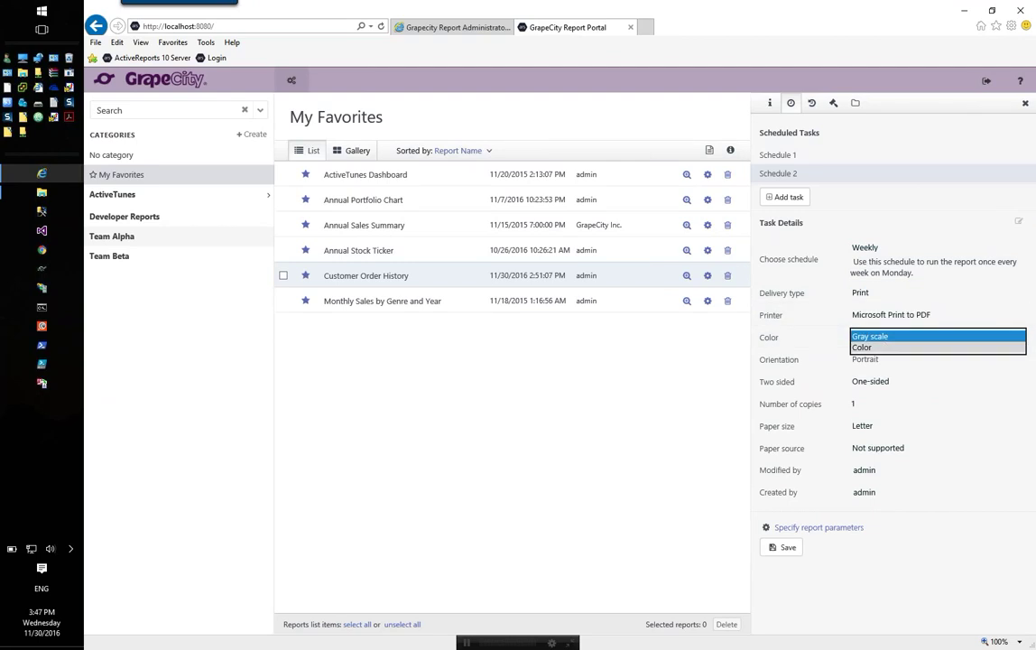
{"action": "left_click", "coordinate": [900, 348]}
{"action": "left_click", "coordinate": [900, 338]}
{"action": "left_click", "coordinate": [903, 348]}
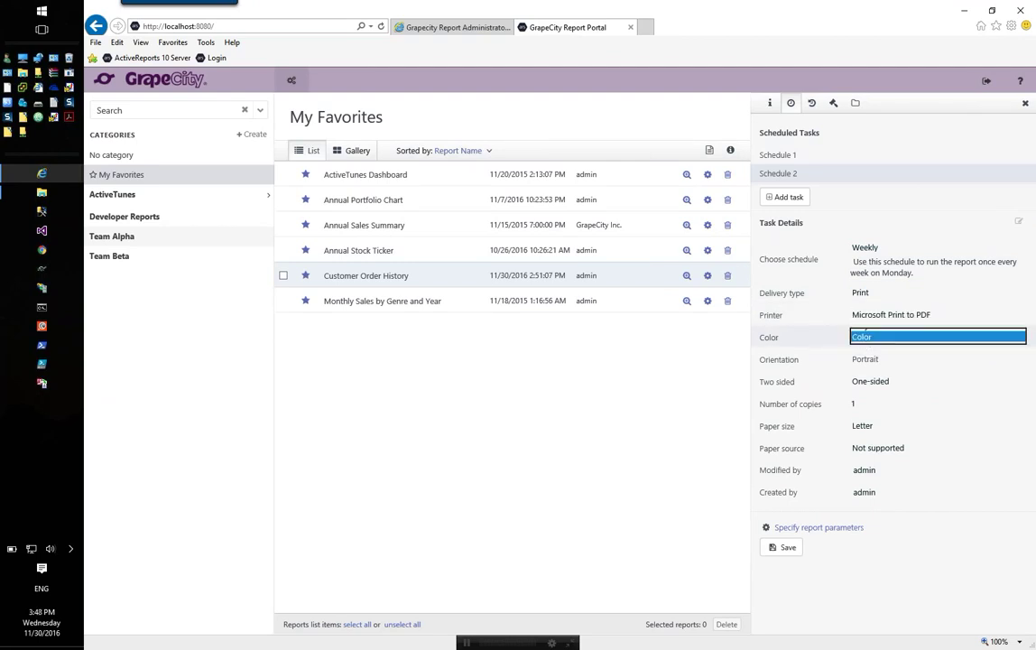
Step: Review the task's orientation, two-sided, copies, paper size and paper source options, keeping Letter as the paper size
{"action": "left_click", "coordinate": [887, 360]}
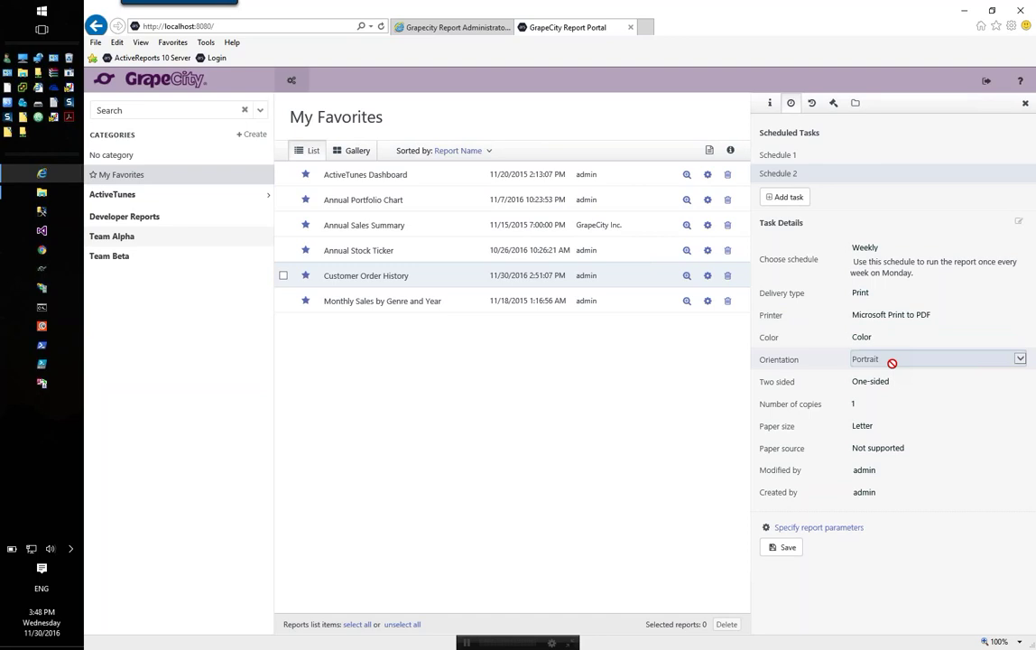
{"action": "key", "text": "Tab"}
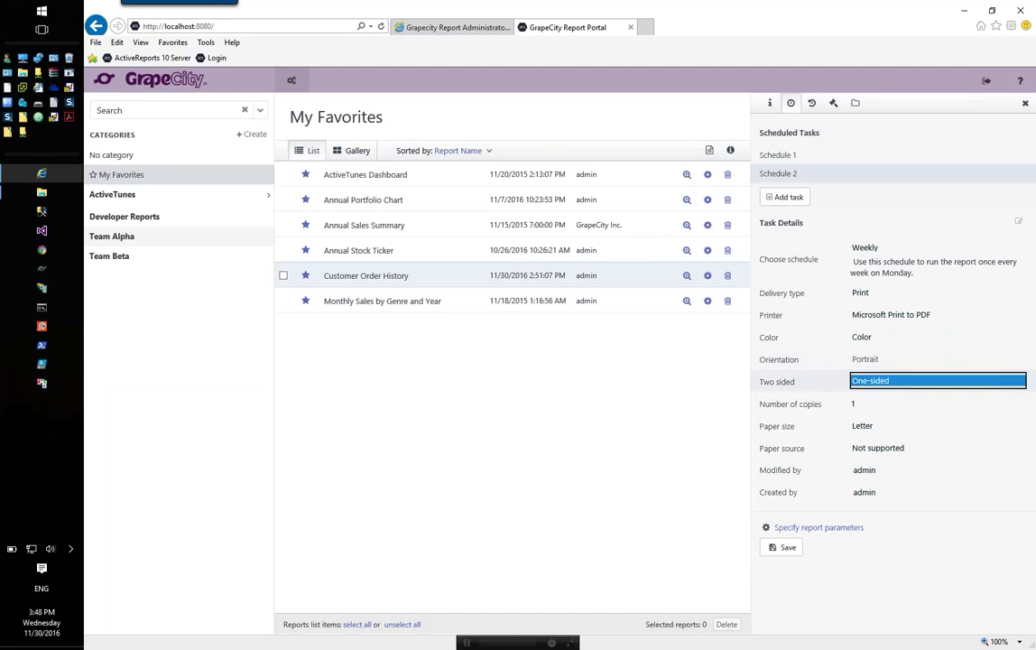
{"action": "key", "text": "Tab"}
{"action": "key", "text": "Tab"}
{"action": "key", "text": "alt+Down"}
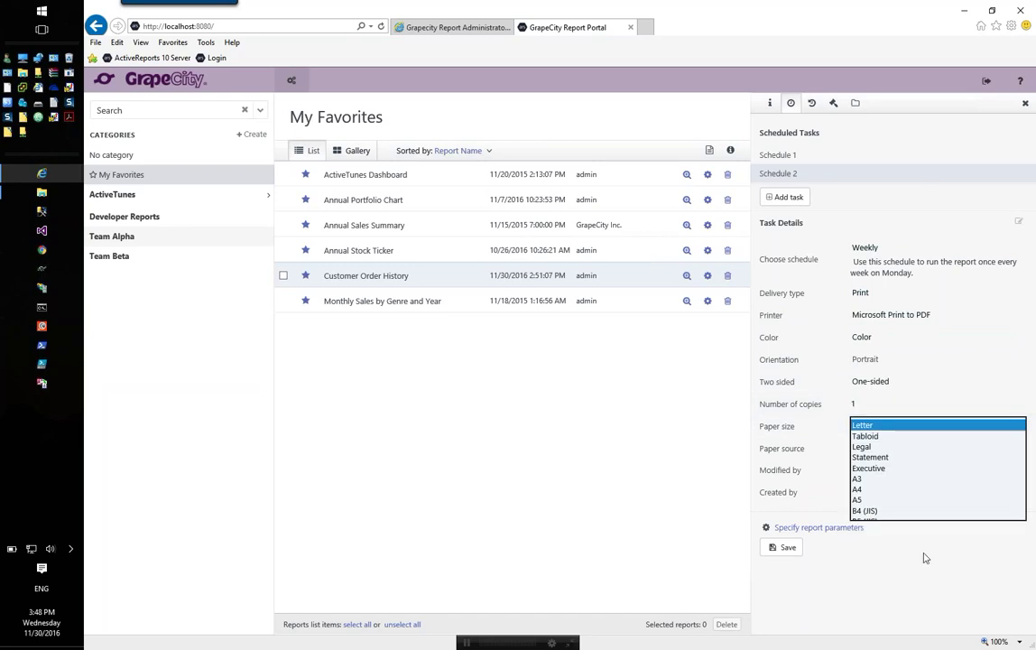
{"action": "left_click", "coordinate": [892, 456]}
{"action": "key", "text": "Tab"}
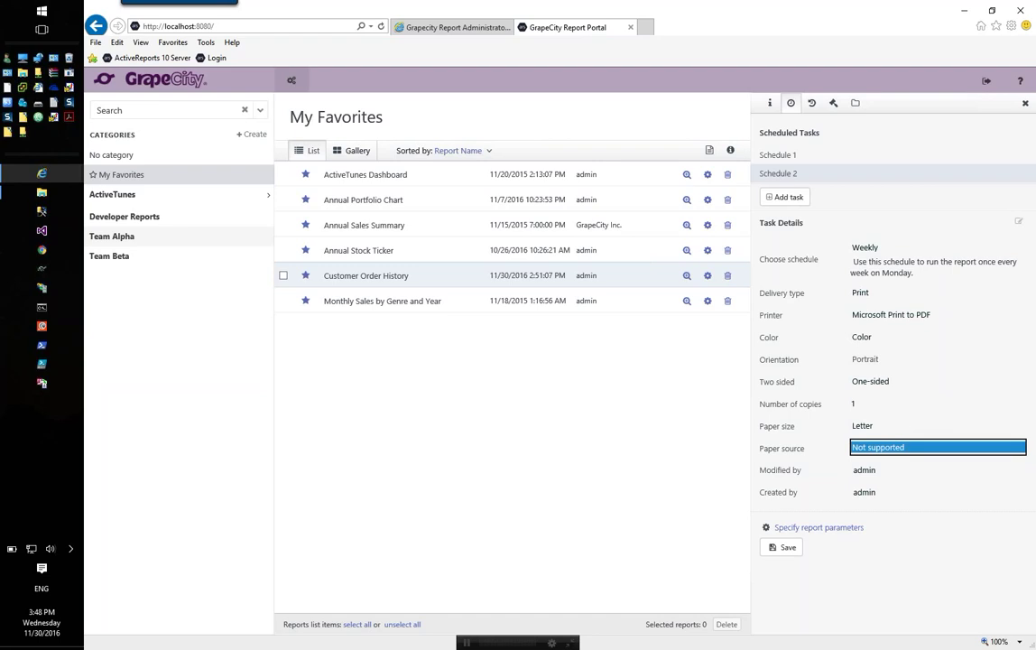
Step: View the scheduled task's report parameters and close them without making changes
{"action": "key", "text": "Tab"}
{"action": "key", "text": "Return"}
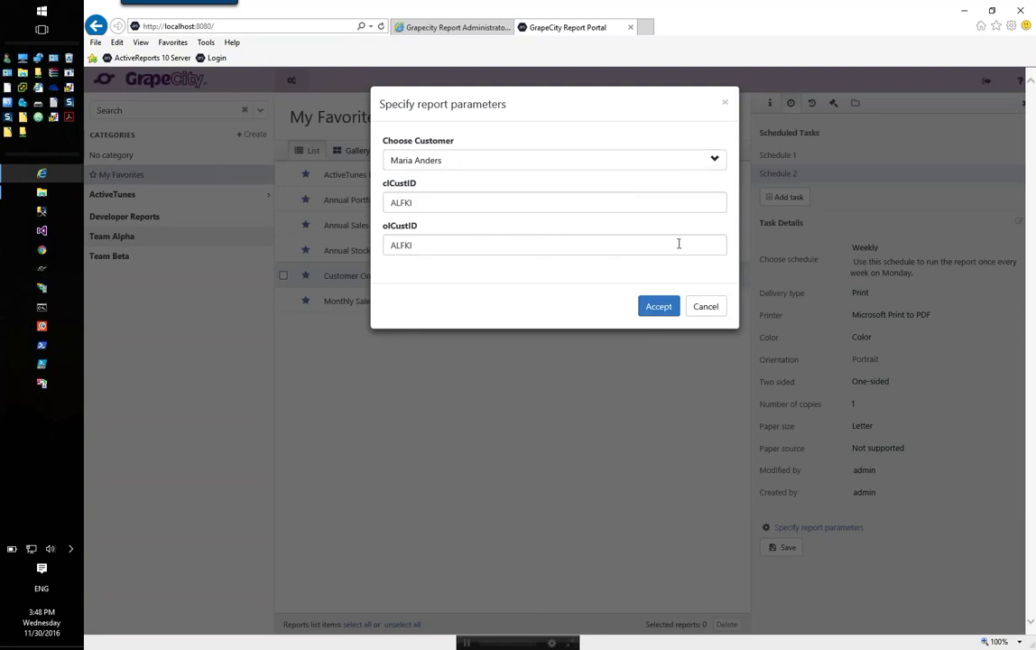
{"action": "left_click", "coordinate": [706, 307]}
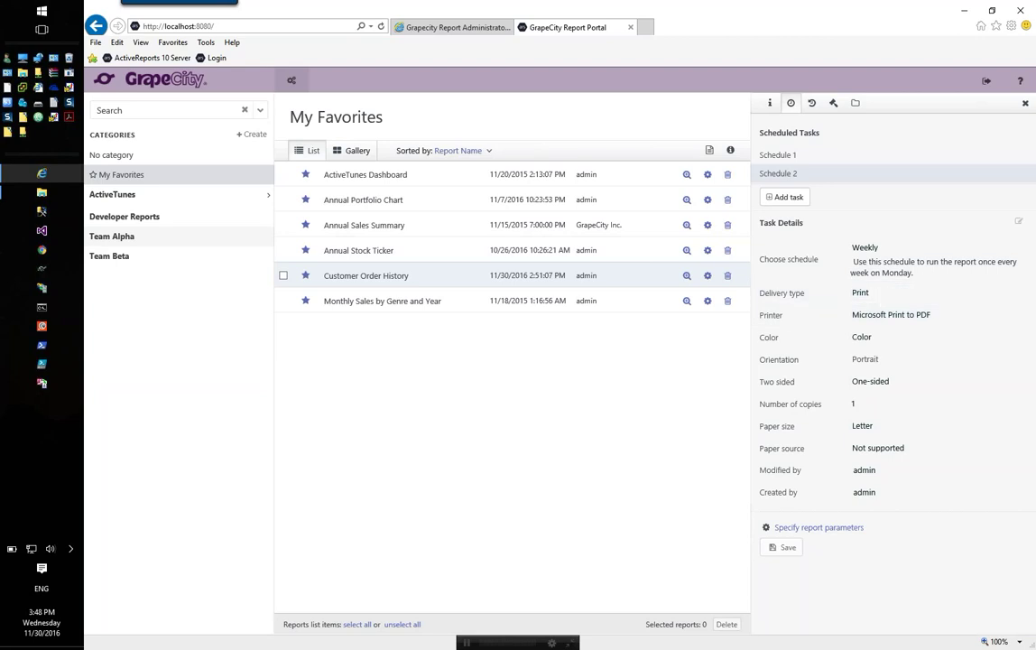
Step: Check the Customer Order History report's history and its properties, permissions and caching details
{"action": "left_click", "coordinate": [811, 103]}
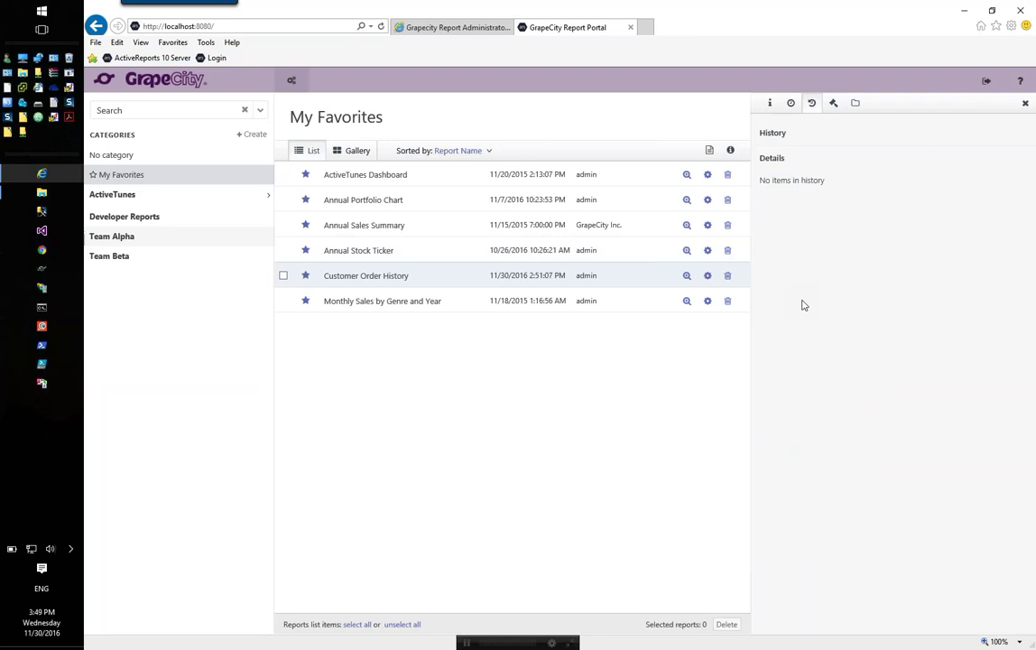
{"action": "left_click", "coordinate": [770, 103]}
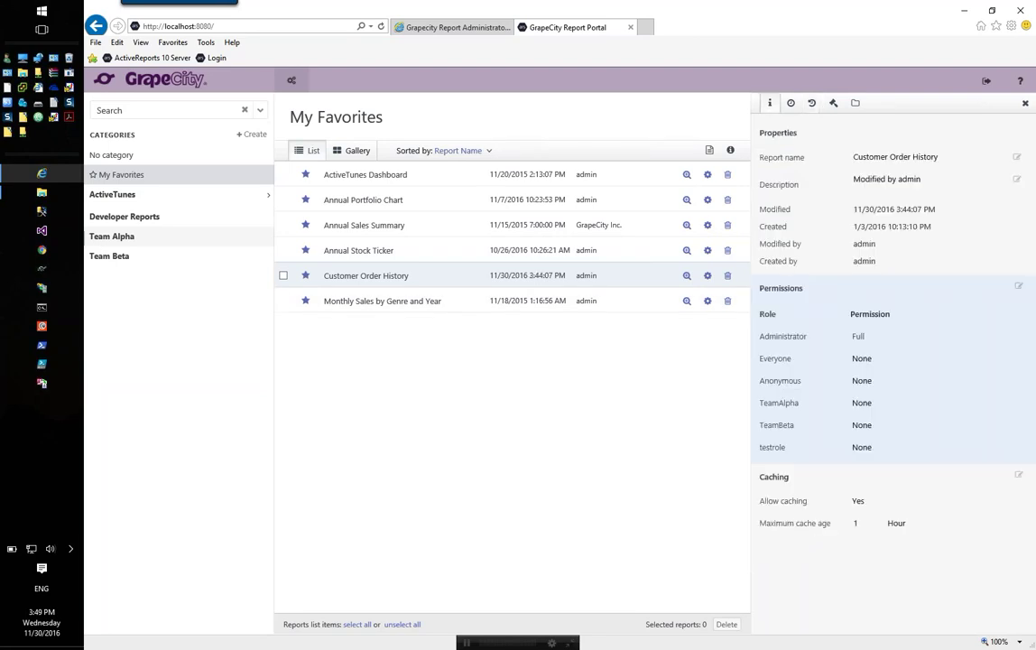